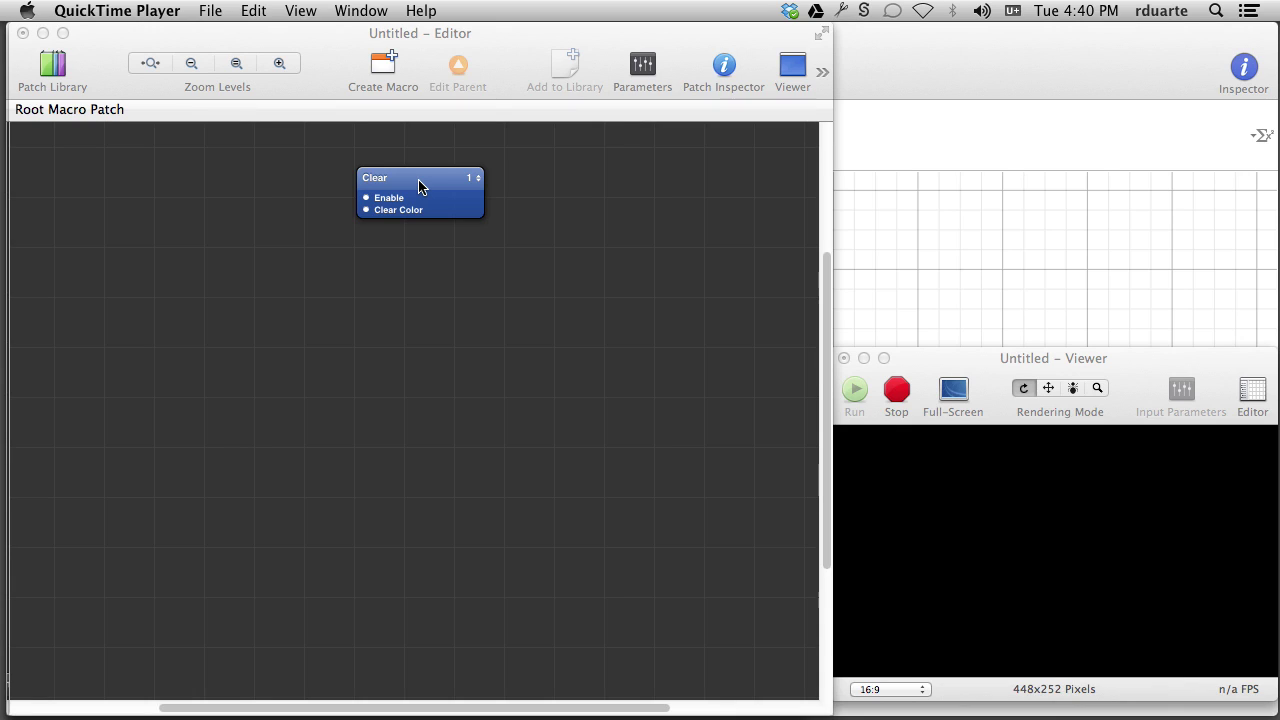
- Nudge the Clear patch, then add a Circle patch found by searching 'circle'
left_click(420, 185)
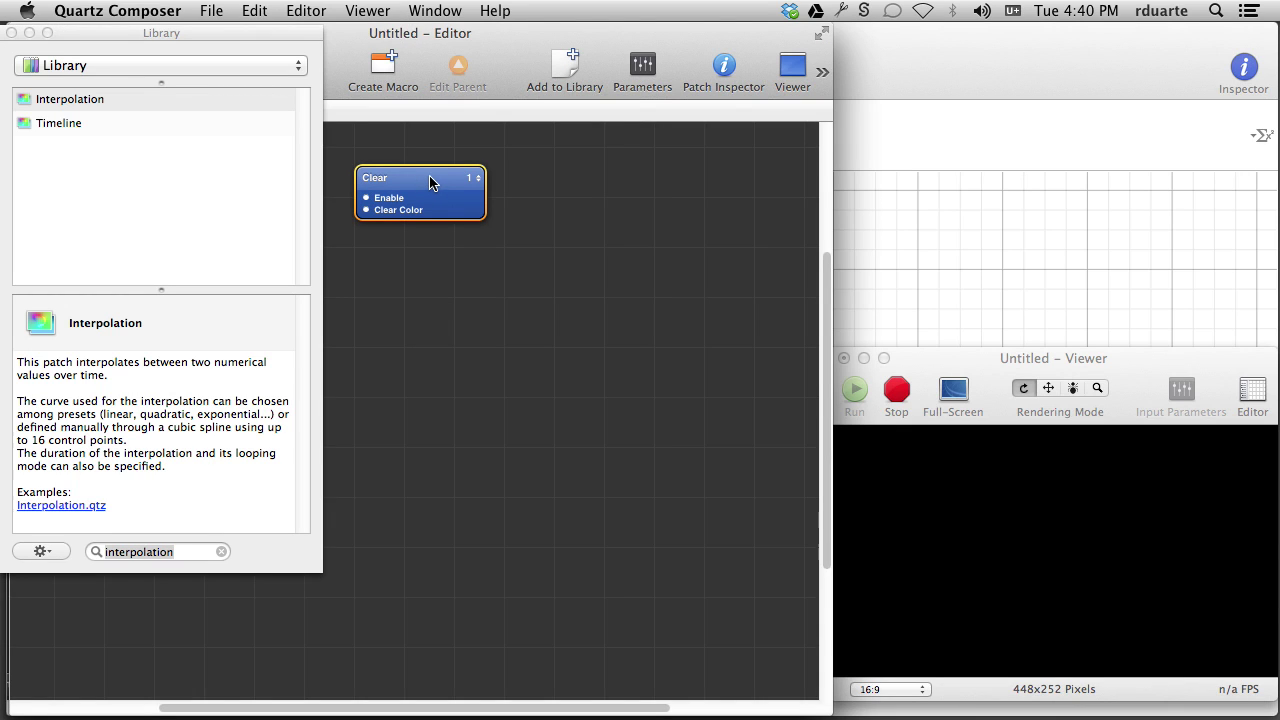
left_click_drag(430, 182, 425, 172)
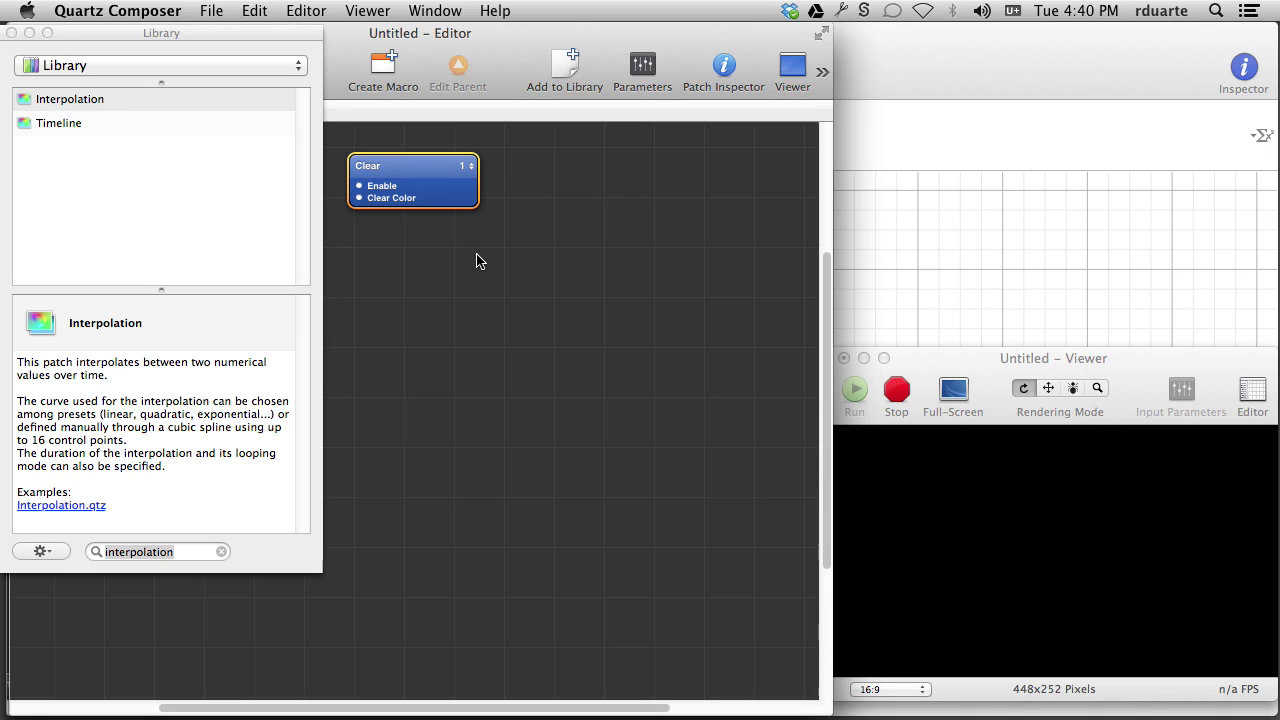
key("super+Return")
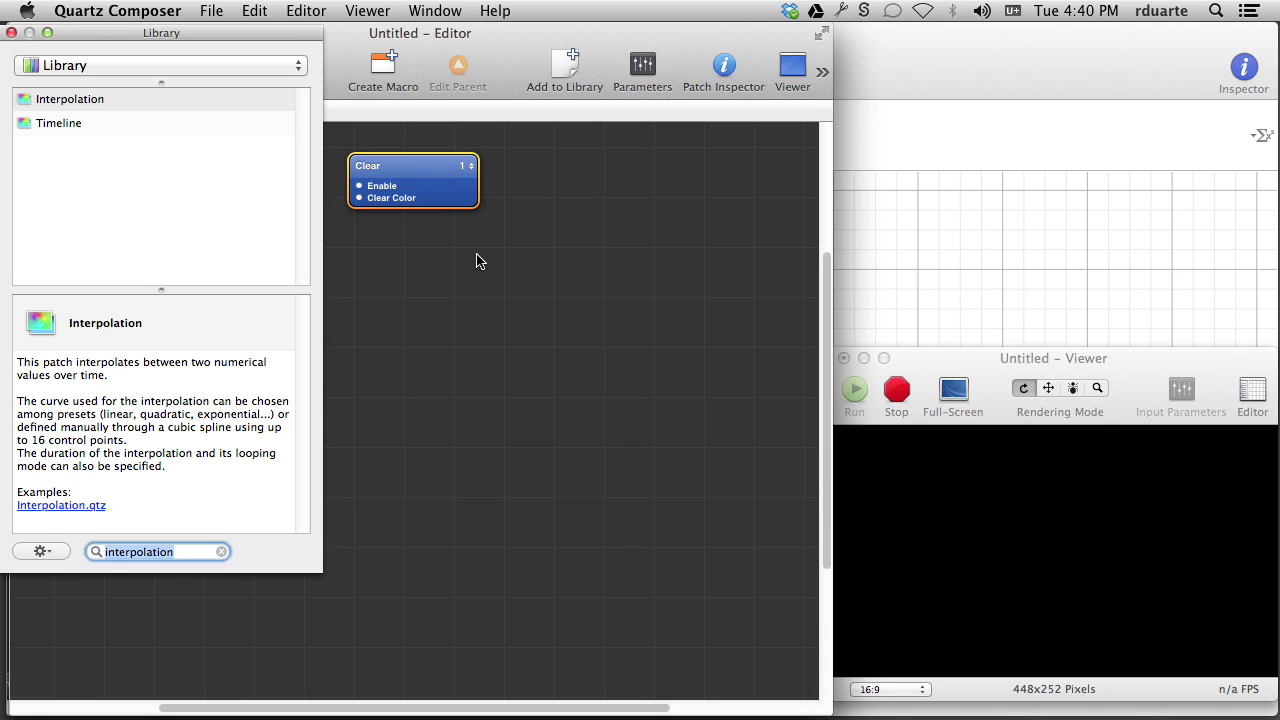
type("circle")
key("Down")
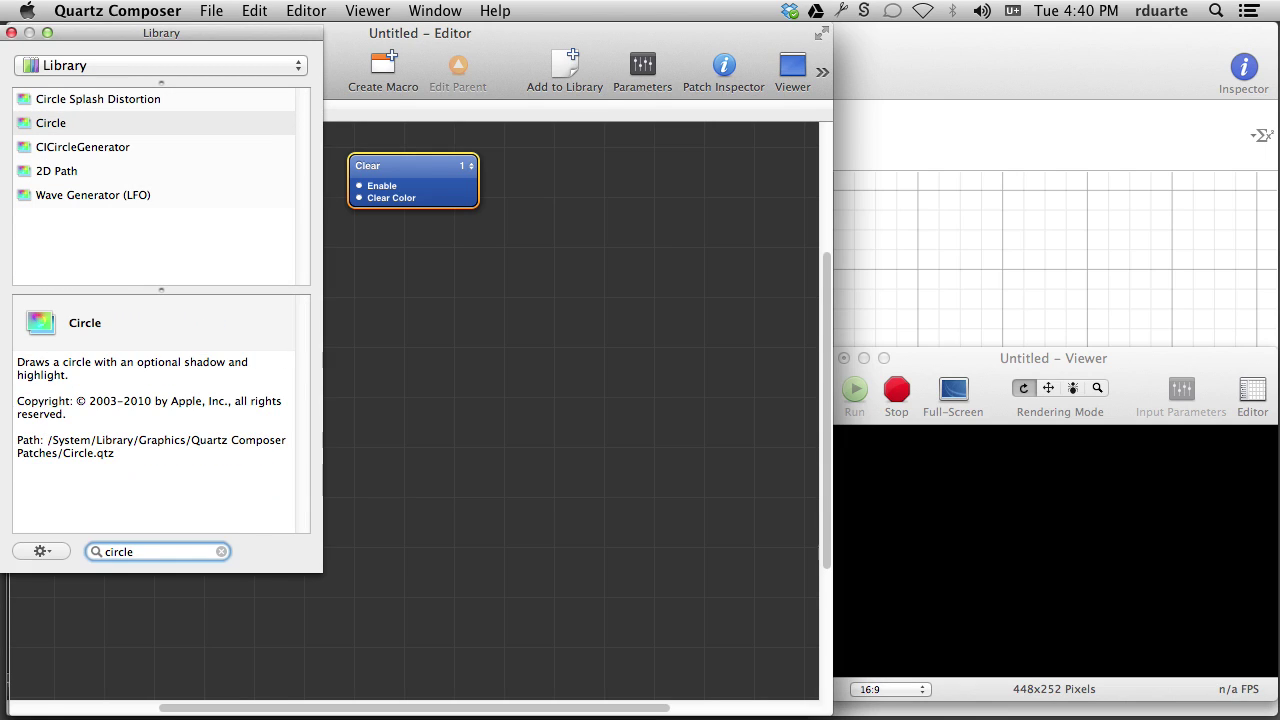
key("Return")
- Move the Circle patch up near the top of the canvas and select it
left_click_drag(403, 417, 628, 243)
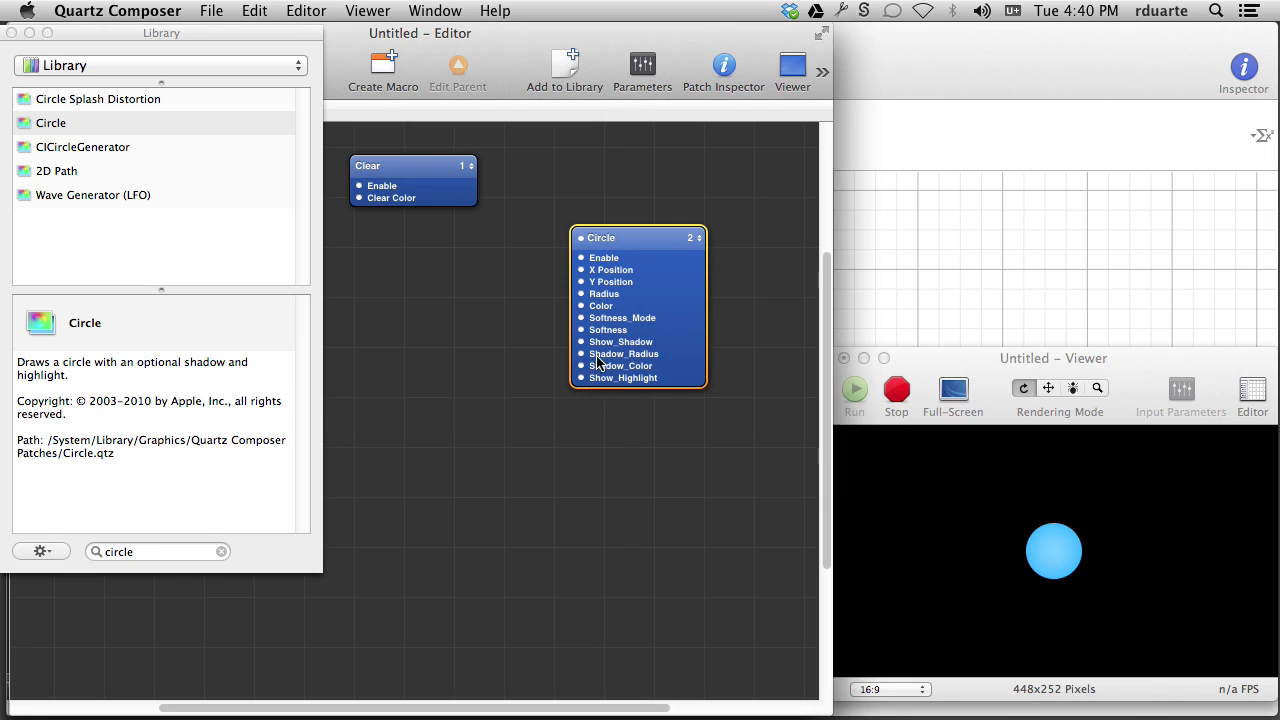
left_click(523, 290)
left_click(144, 551)
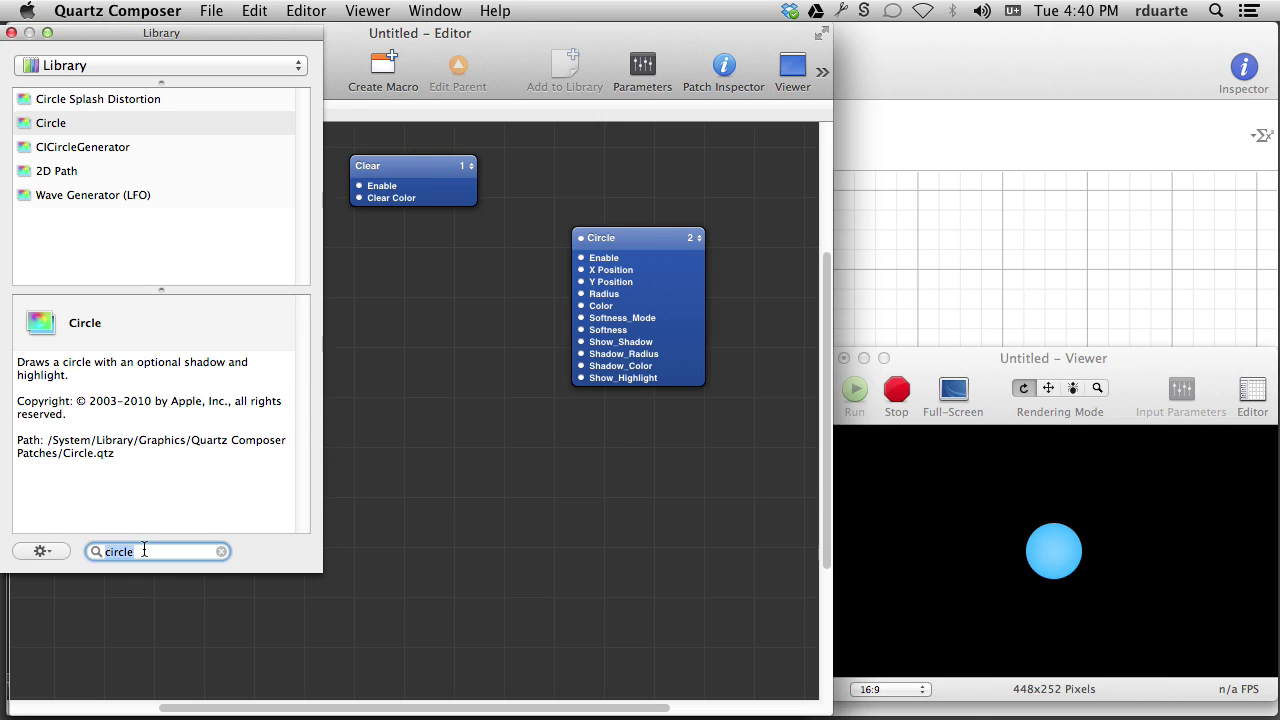
left_click(614, 322)
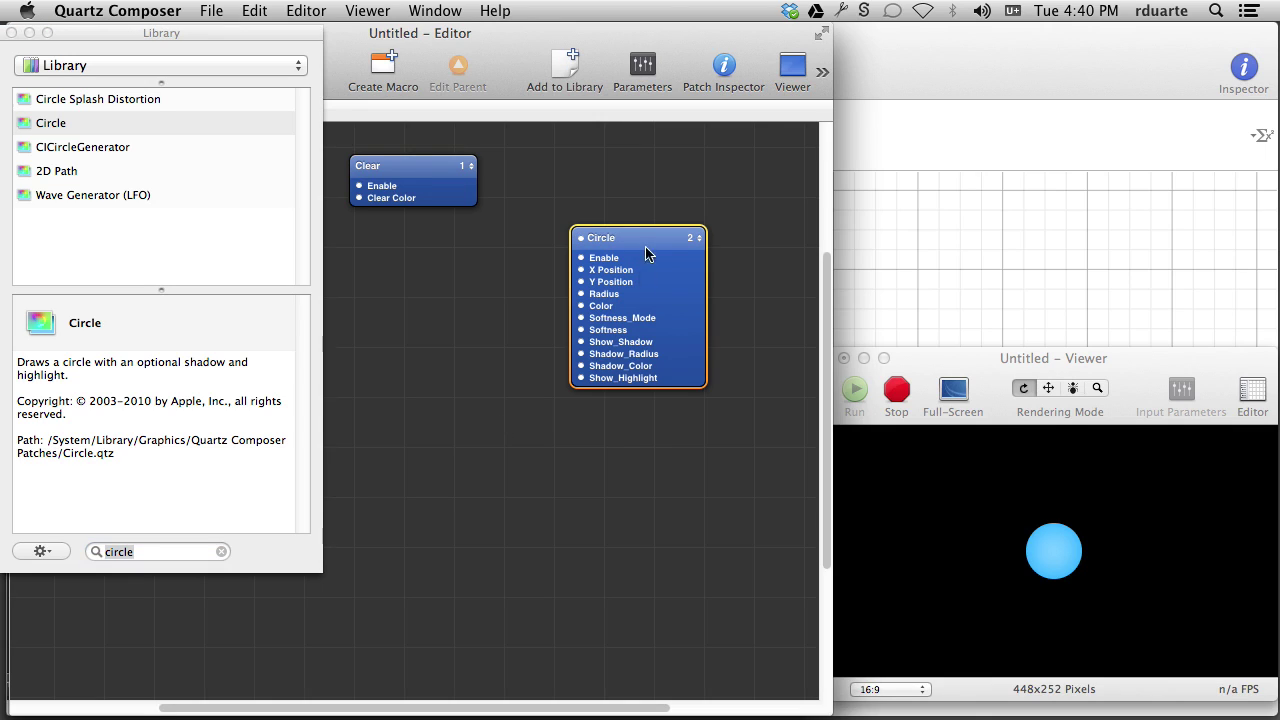
- Show the Circle's parameters and test Y Position values with its dial
left_click(648, 66)
left_click_drag(490, 241, 452, 226)
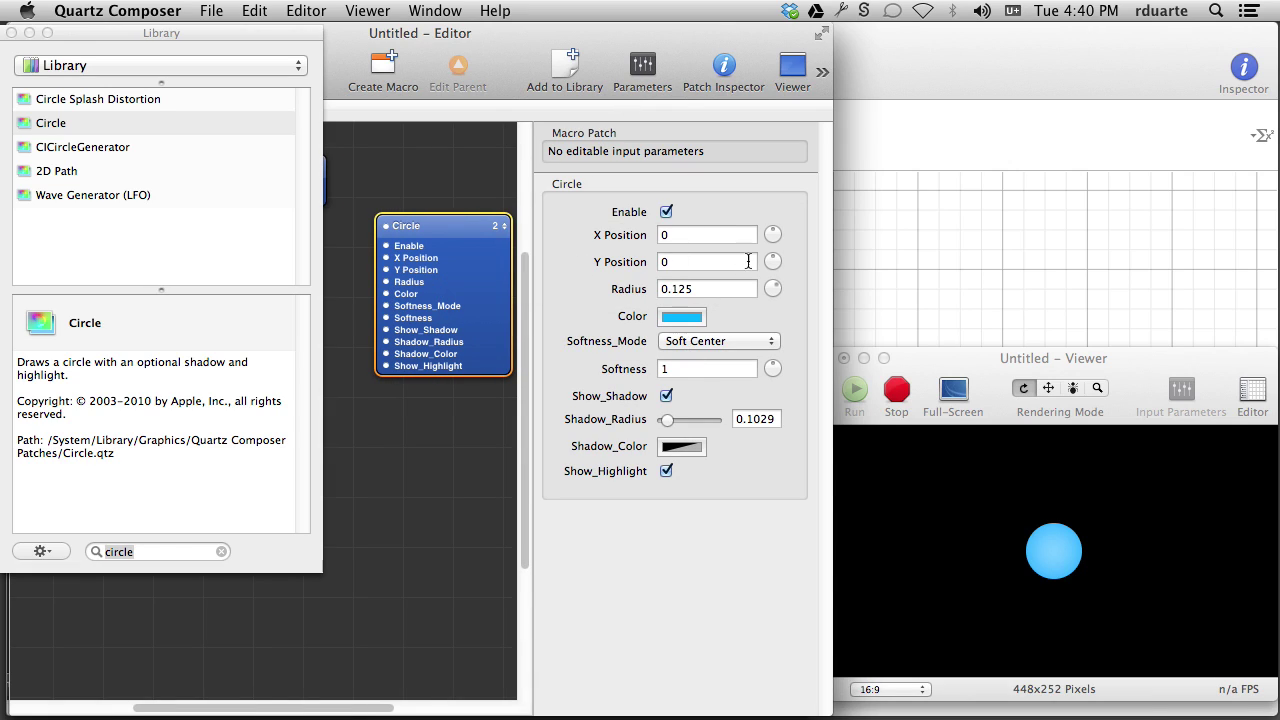
mouse_move(773, 262)
left_mouse_down()
mouse_move(777, 274)
mouse_move(757, 250)
mouse_move(772, 290)
mouse_move(785, 249)
mouse_move(752, 266)
mouse_move(777, 277)
mouse_move(764, 246)
mouse_move(801, 253)
mouse_move(784, 236)
mouse_move(780, 280)
mouse_move(773, 241)
mouse_move(757, 257)
mouse_move(772, 270)
left_mouse_up()
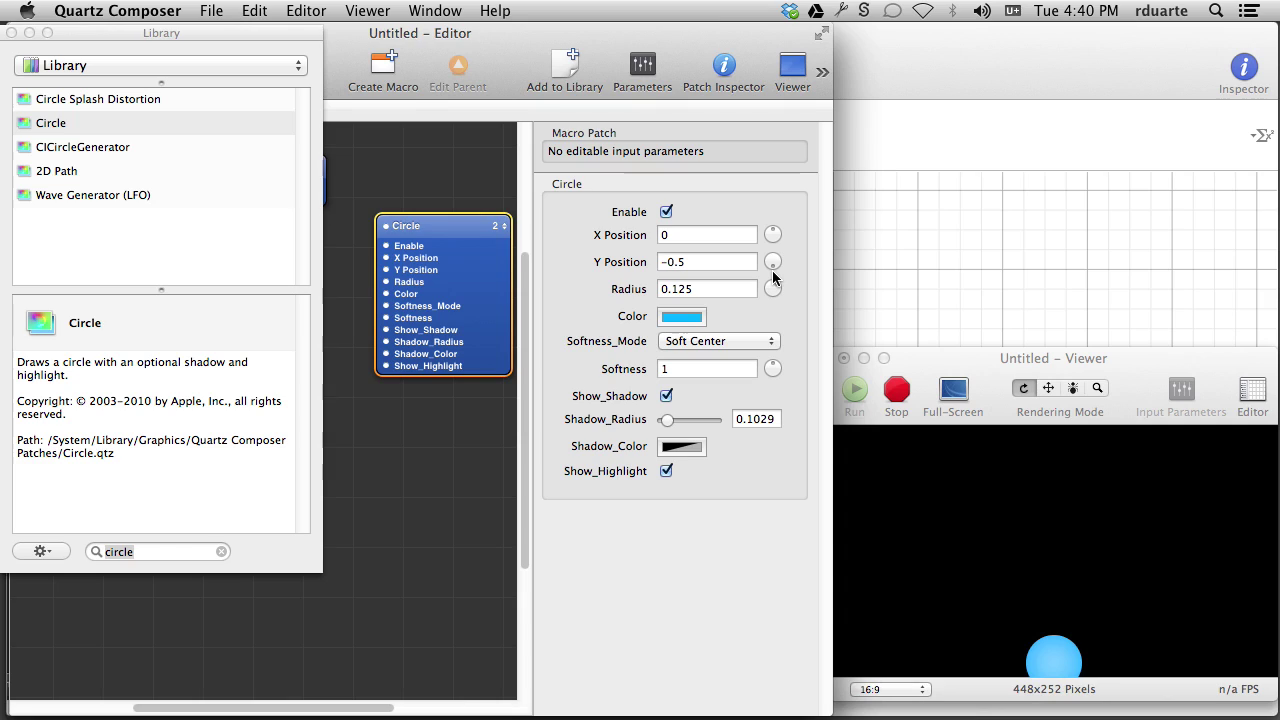
mouse_move(772, 270)
left_mouse_down()
mouse_move(768, 245)
mouse_move(786, 248)
mouse_move(758, 263)
mouse_move(771, 276)
left_mouse_up()
- Set the Viewer to 4:3, move it up-right, and settle Y Position near -0.088
left_click(920, 690)
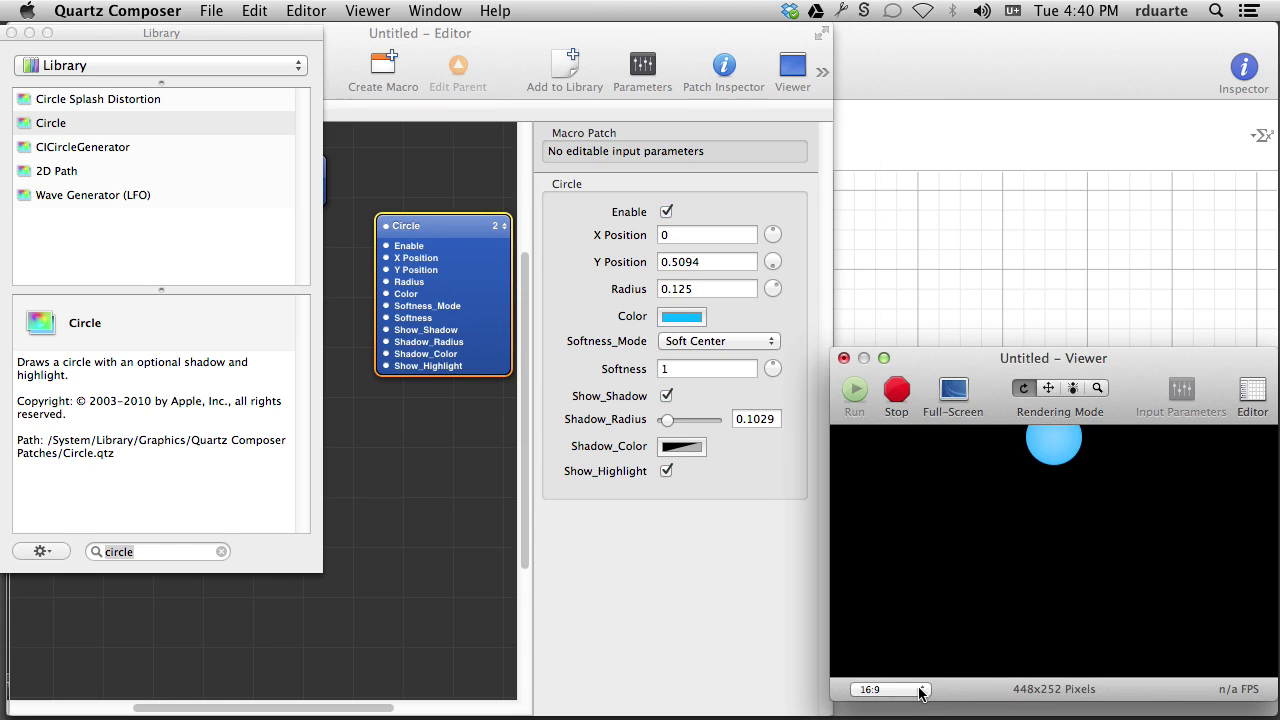
left_click(920, 690)
left_click(915, 670)
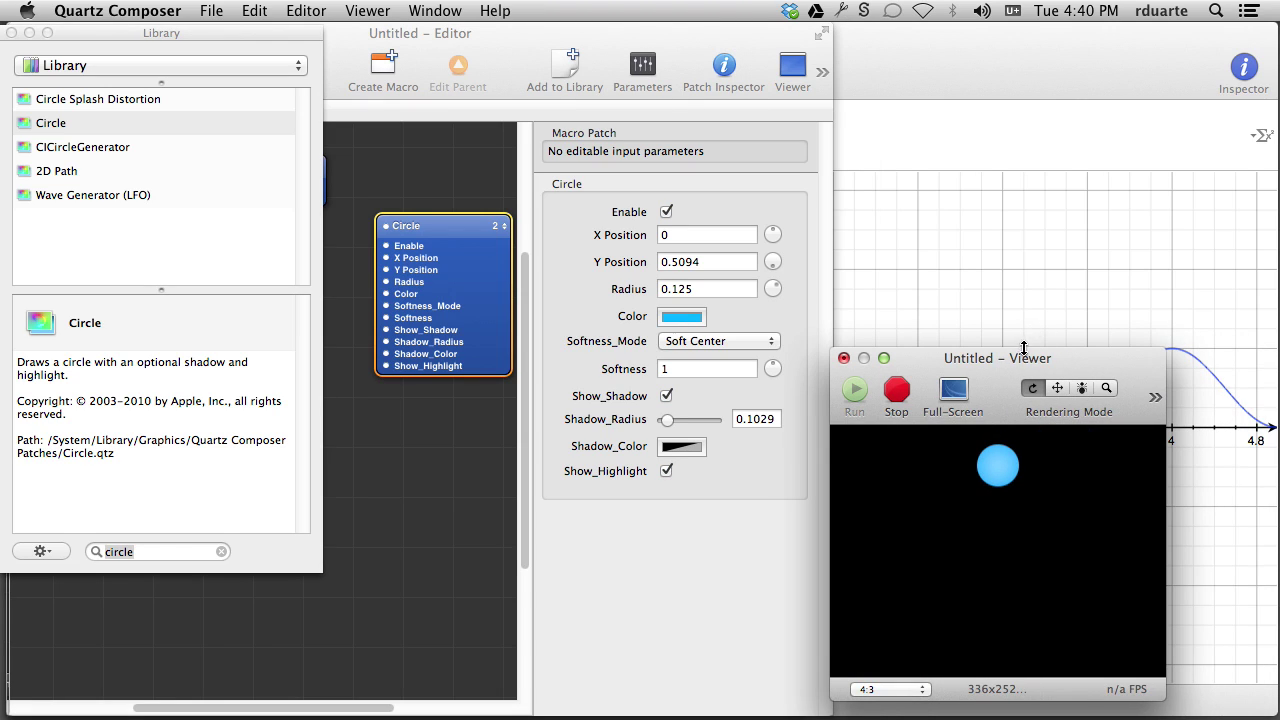
left_click_drag(1024, 349, 1110, 334)
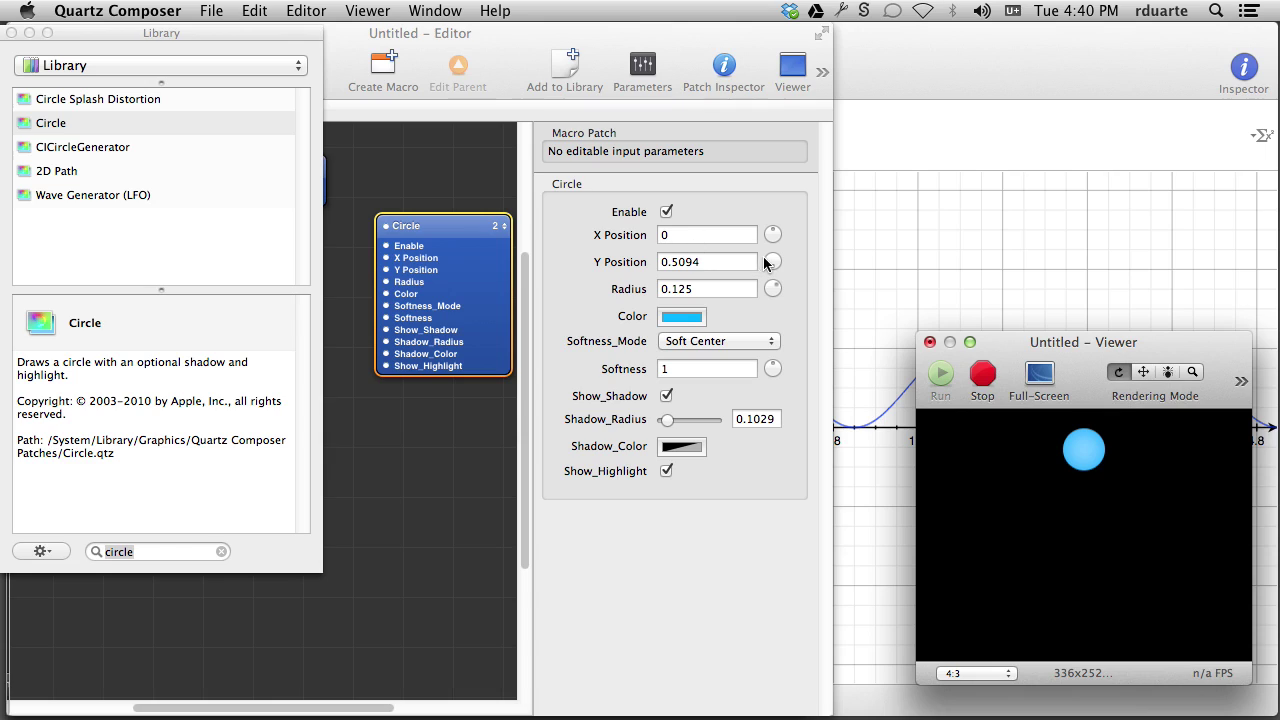
left_click_drag(766, 262, 754, 236)
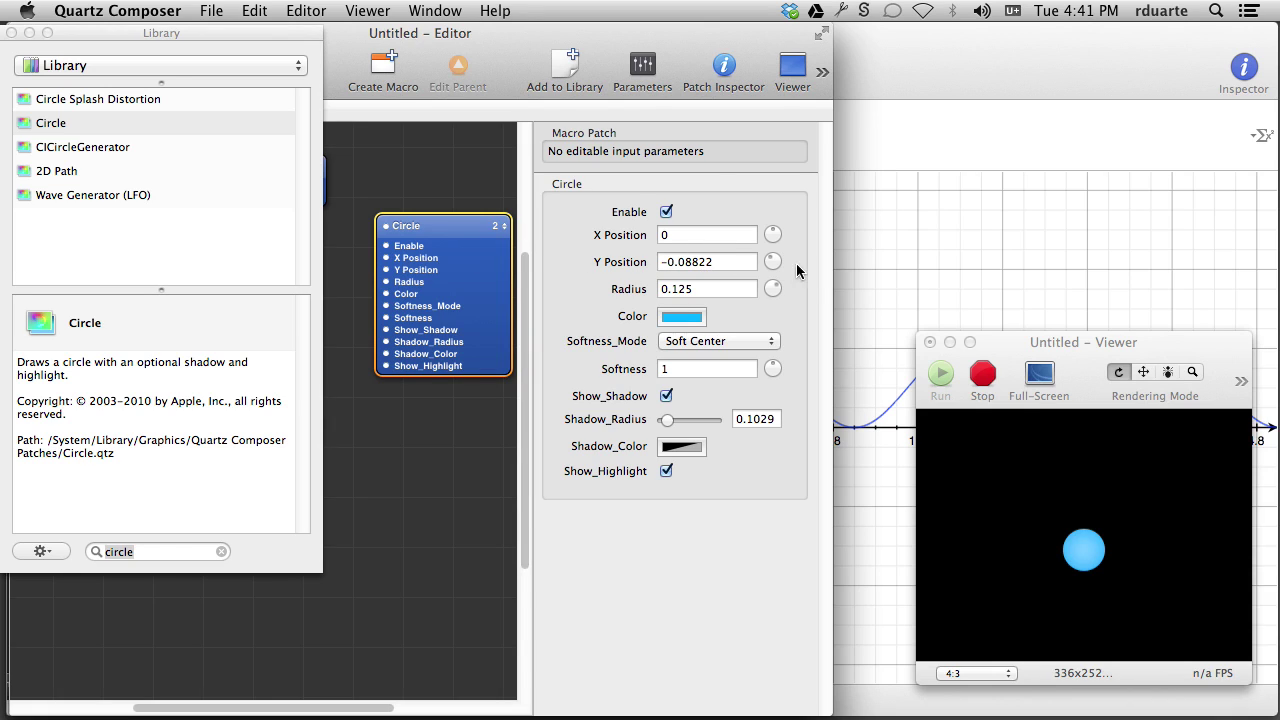
- Hide the parameters and add an Integrator patch left of the Circle
left_click_drag(830, 262, 910, 262)
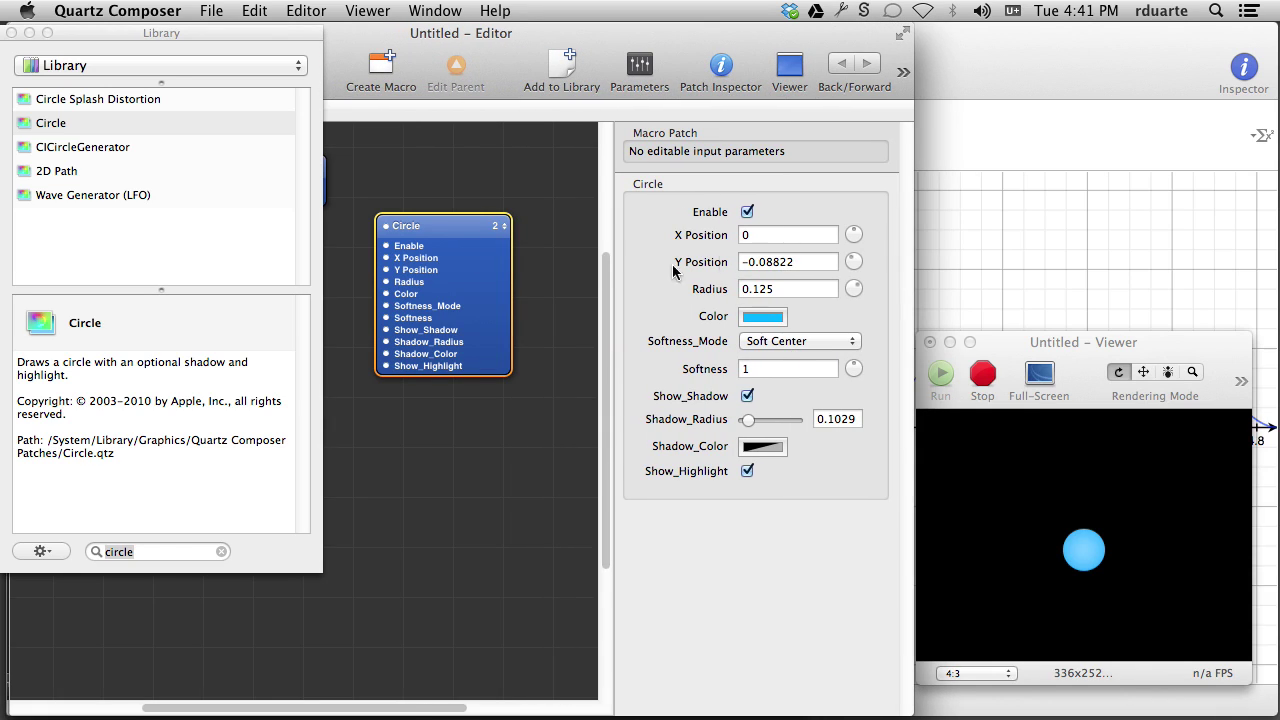
left_click(641, 72)
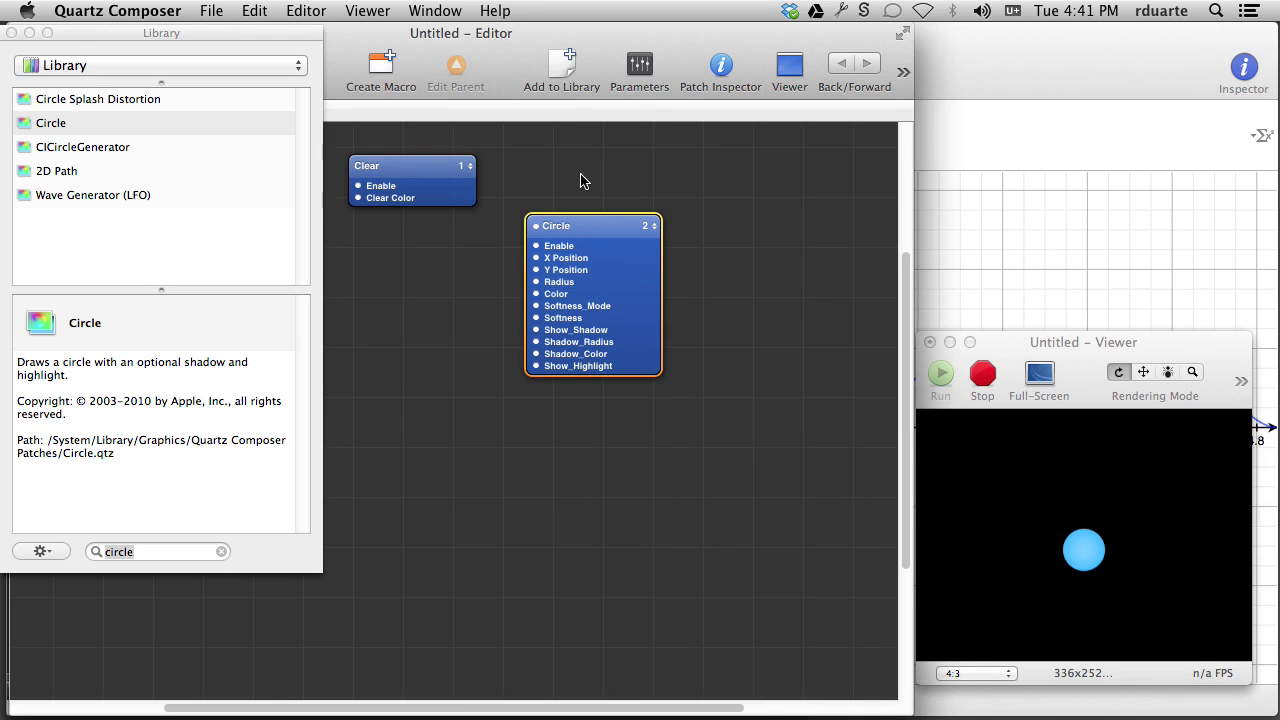
left_click_drag(588, 228, 599, 252)
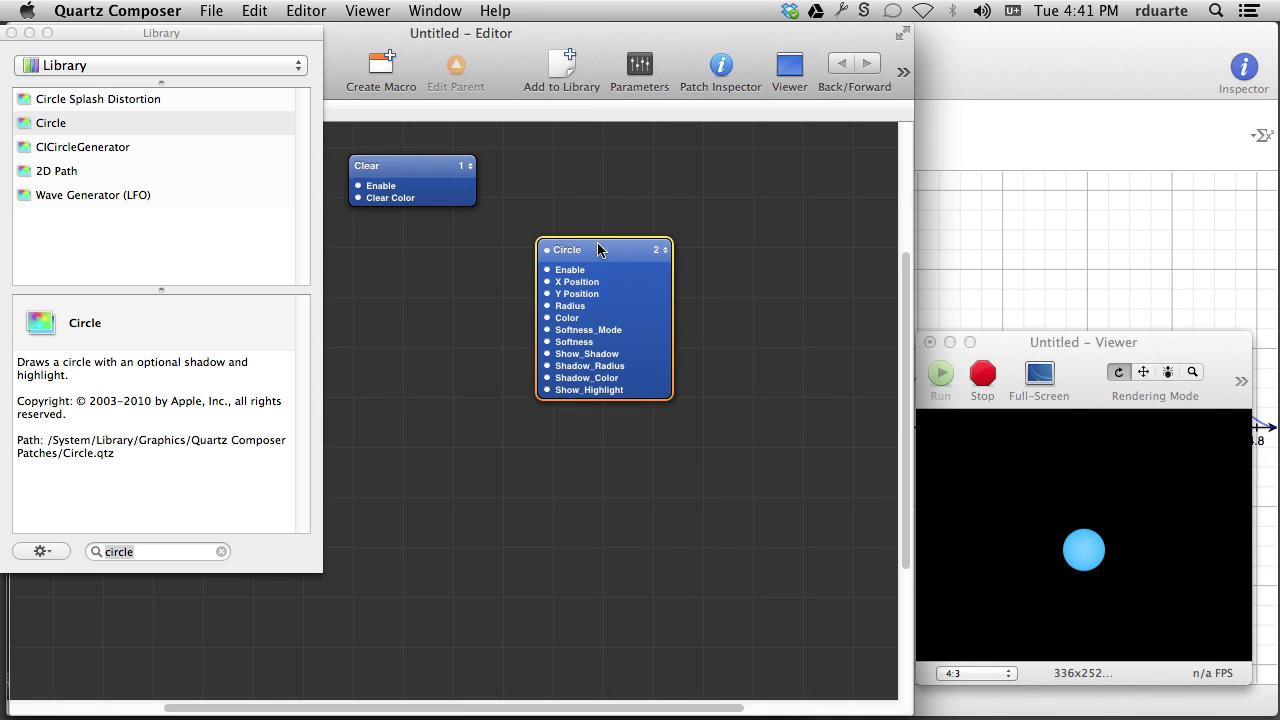
left_click(160, 549)
type("integrator")
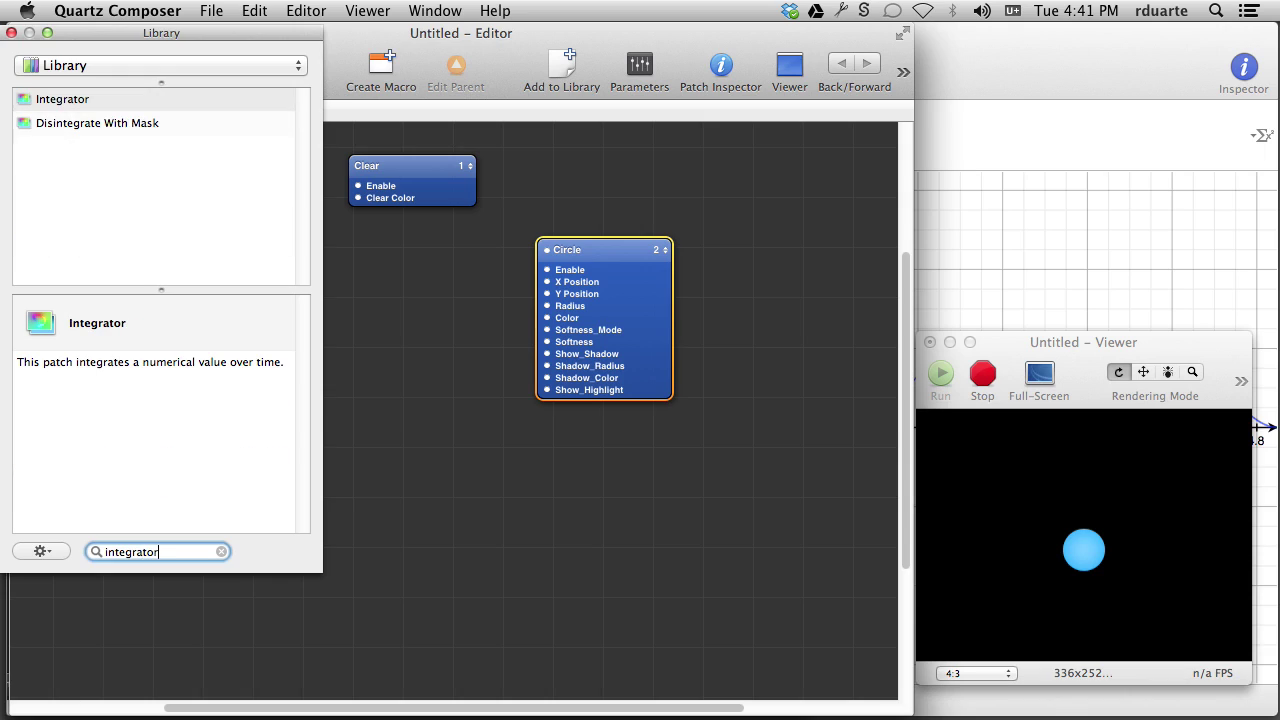
key("Return")
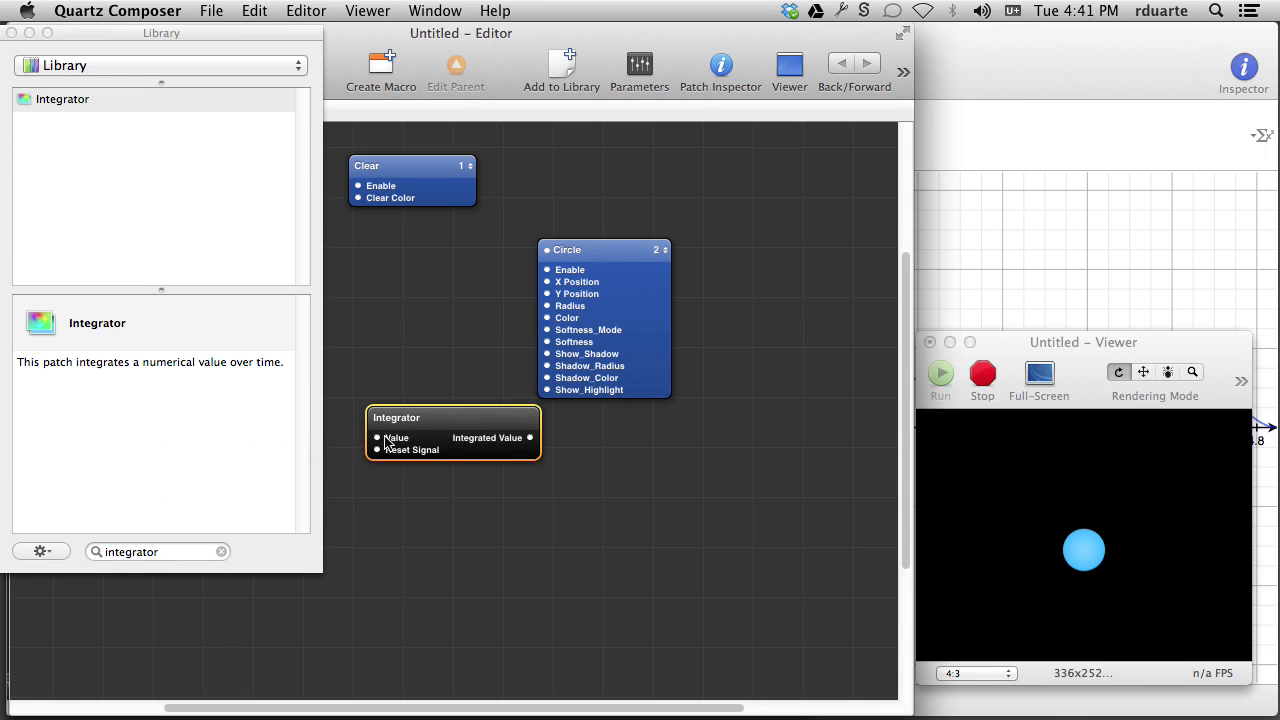
left_click_drag(430, 430, 418, 287)
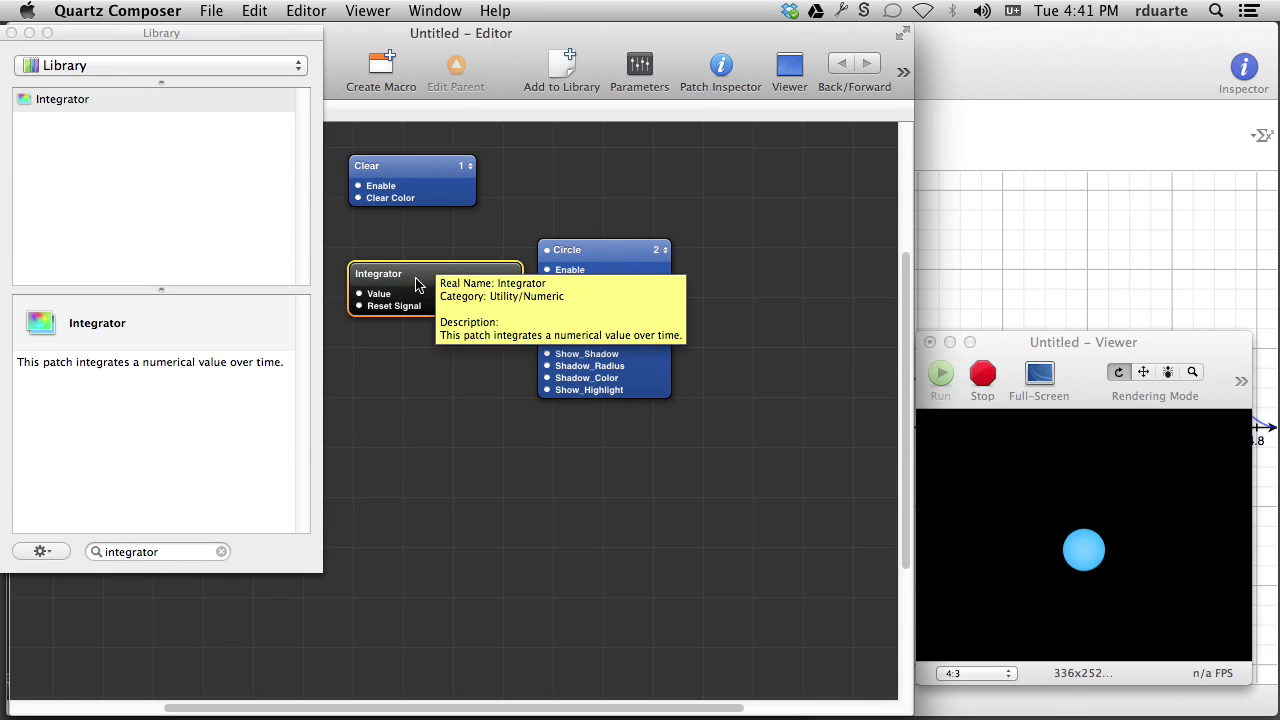
- Add Interpolation and Wave Generator (LFO) patches stacked below the Integrator
left_click(149, 549)
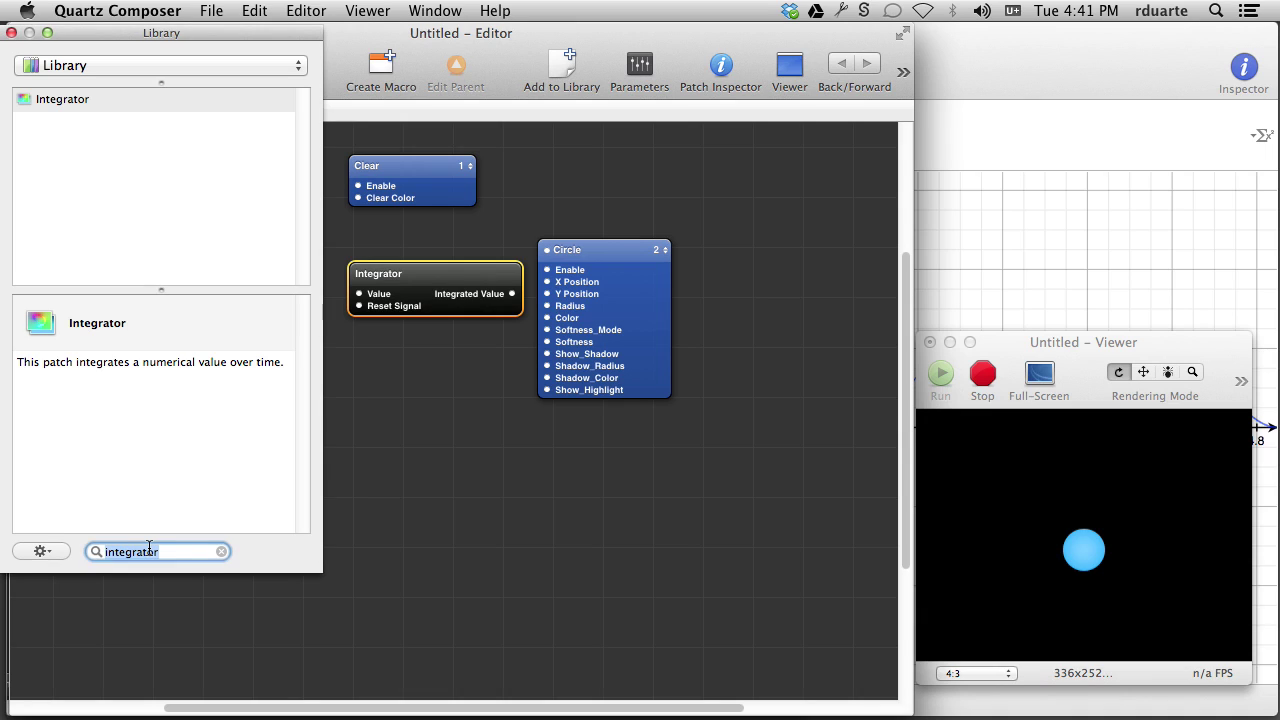
type("interpo")
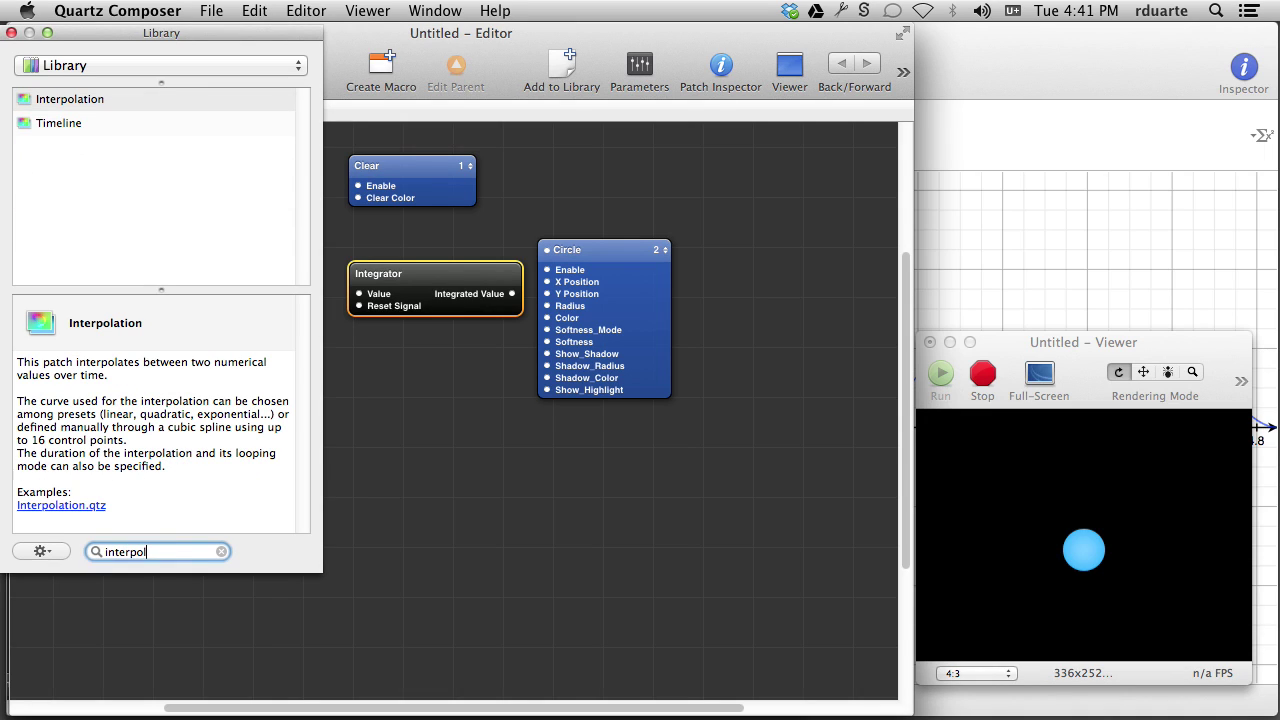
type("l")
key("Return")
left_click_drag(471, 417, 434, 345)
key("super+Return")
type("lfo")
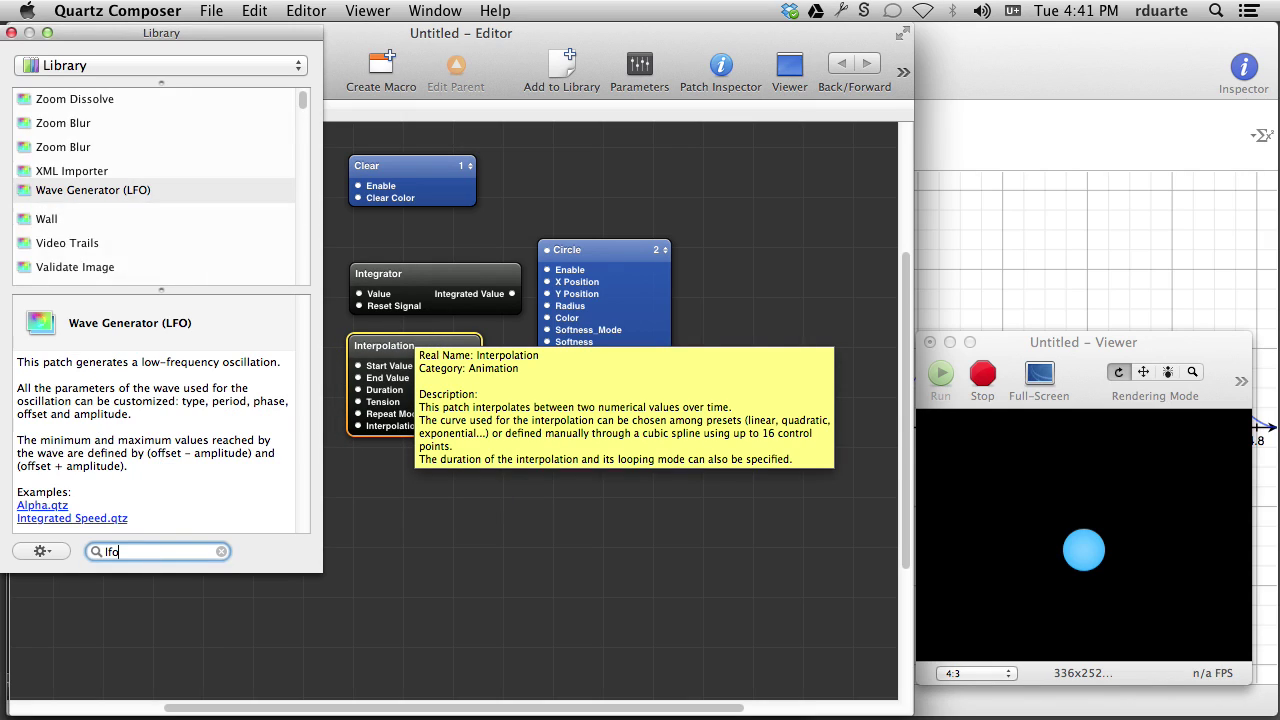
key("Return")
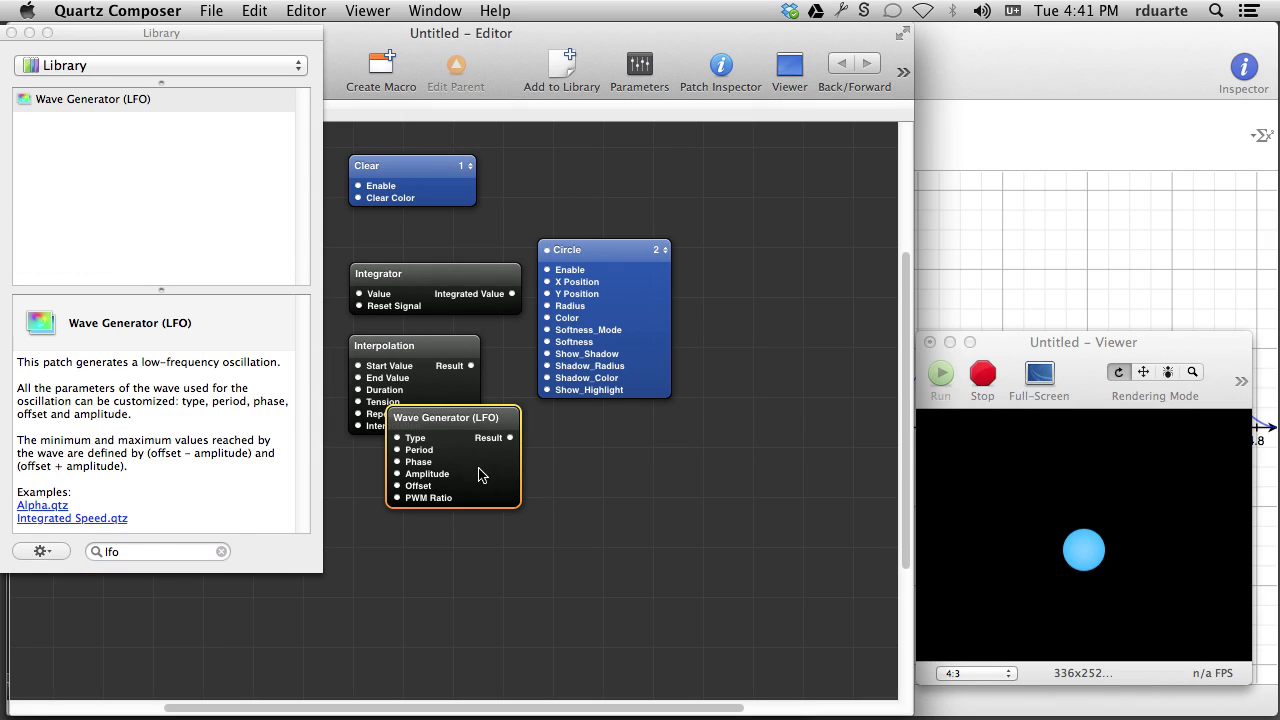
left_click_drag(468, 424, 445, 478)
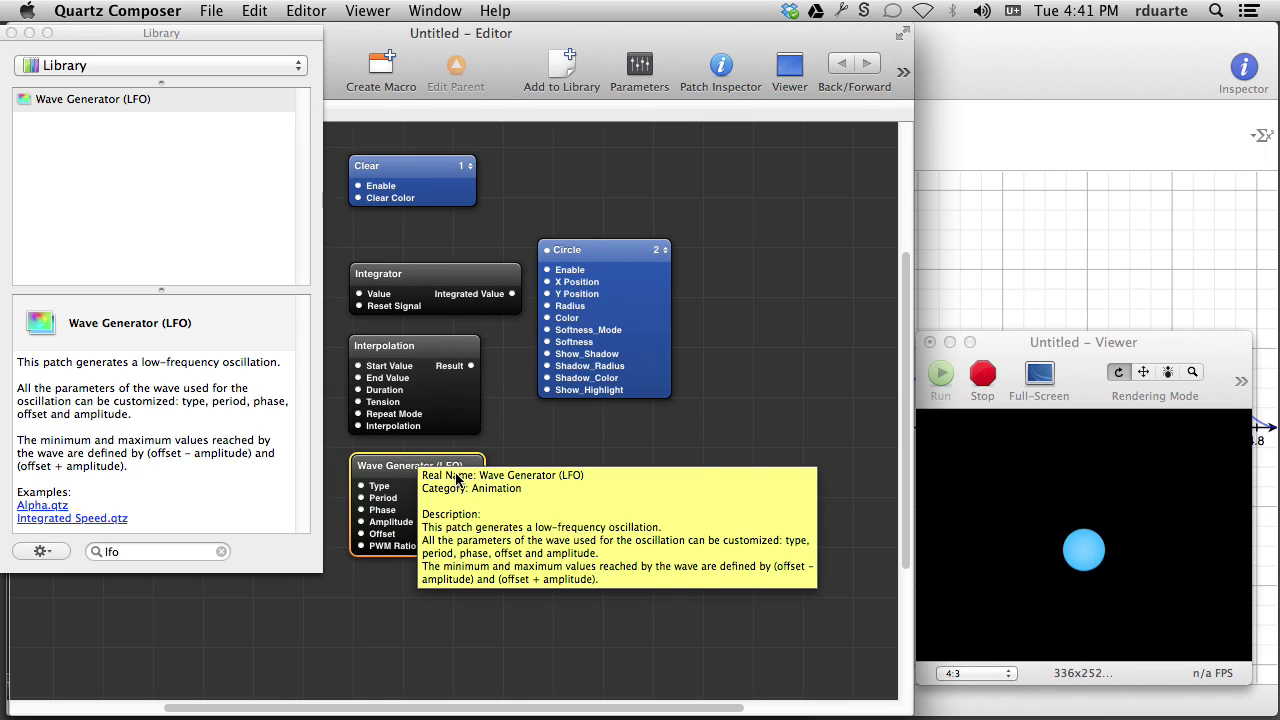
- Add a Timeline patch below the Wave Generator and shift the Circle slightly right
left_click(131, 552)
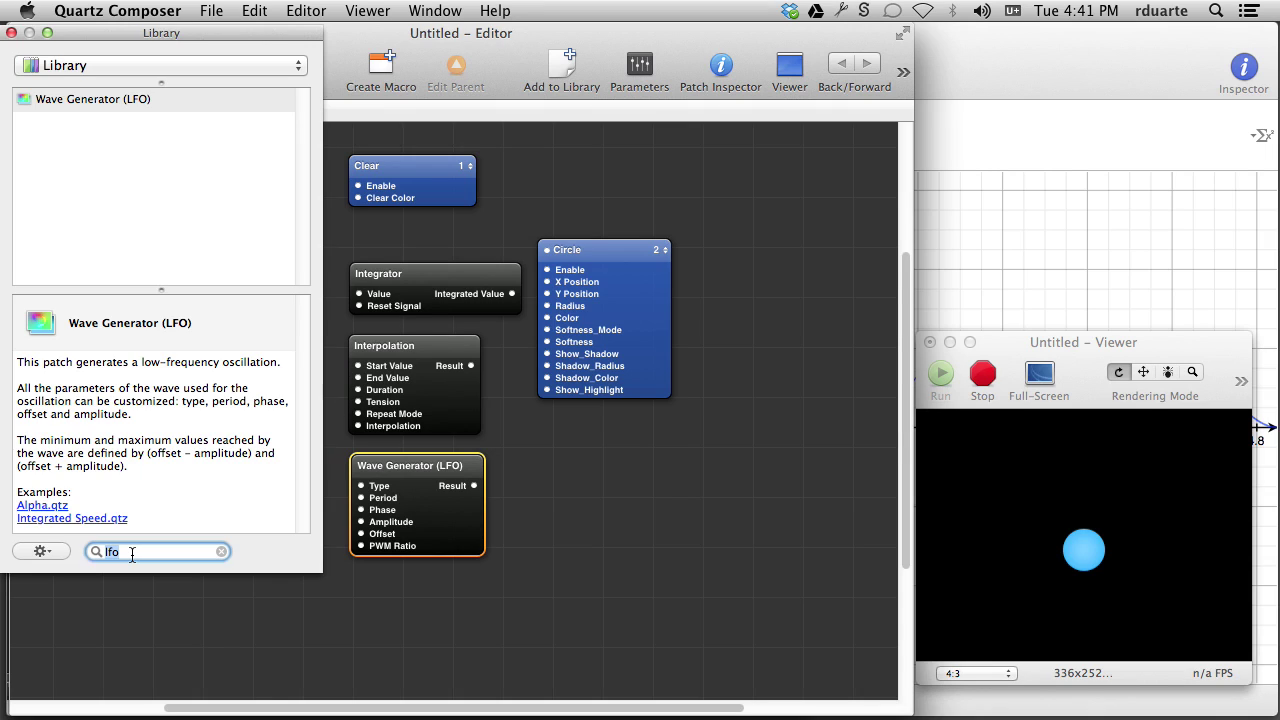
type("timeline")
key("Return")
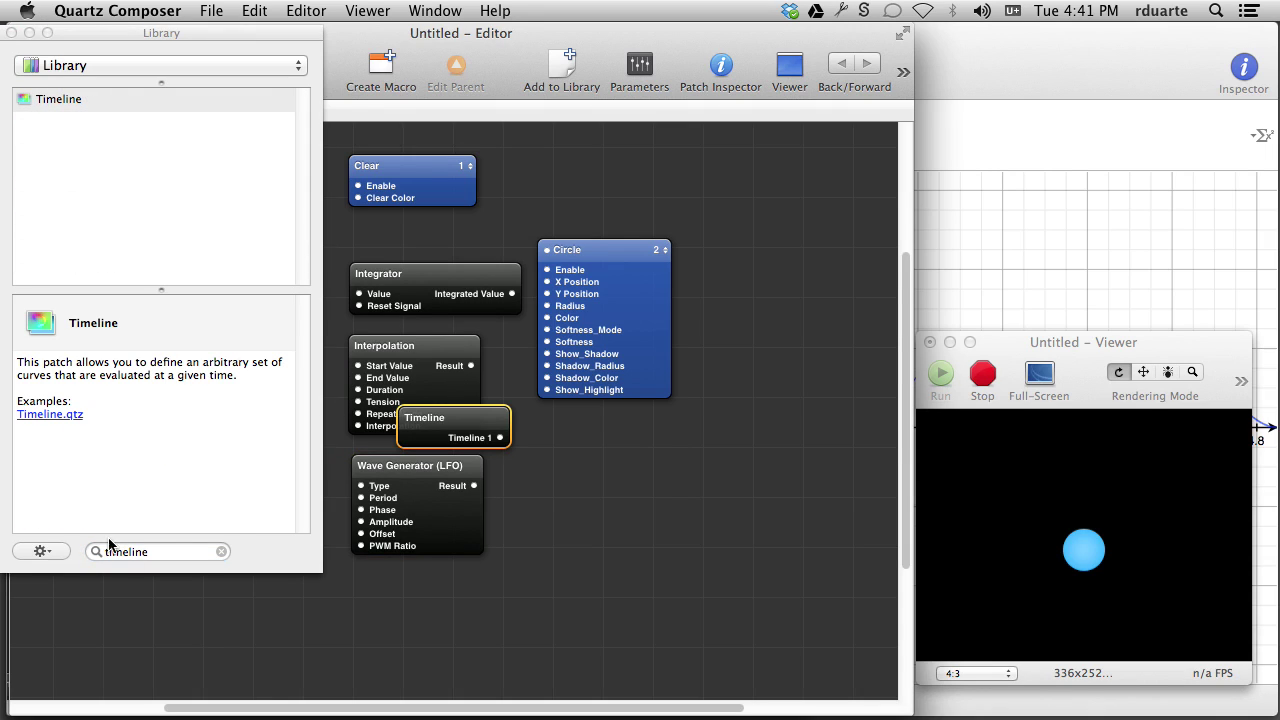
left_click_drag(462, 418, 416, 585)
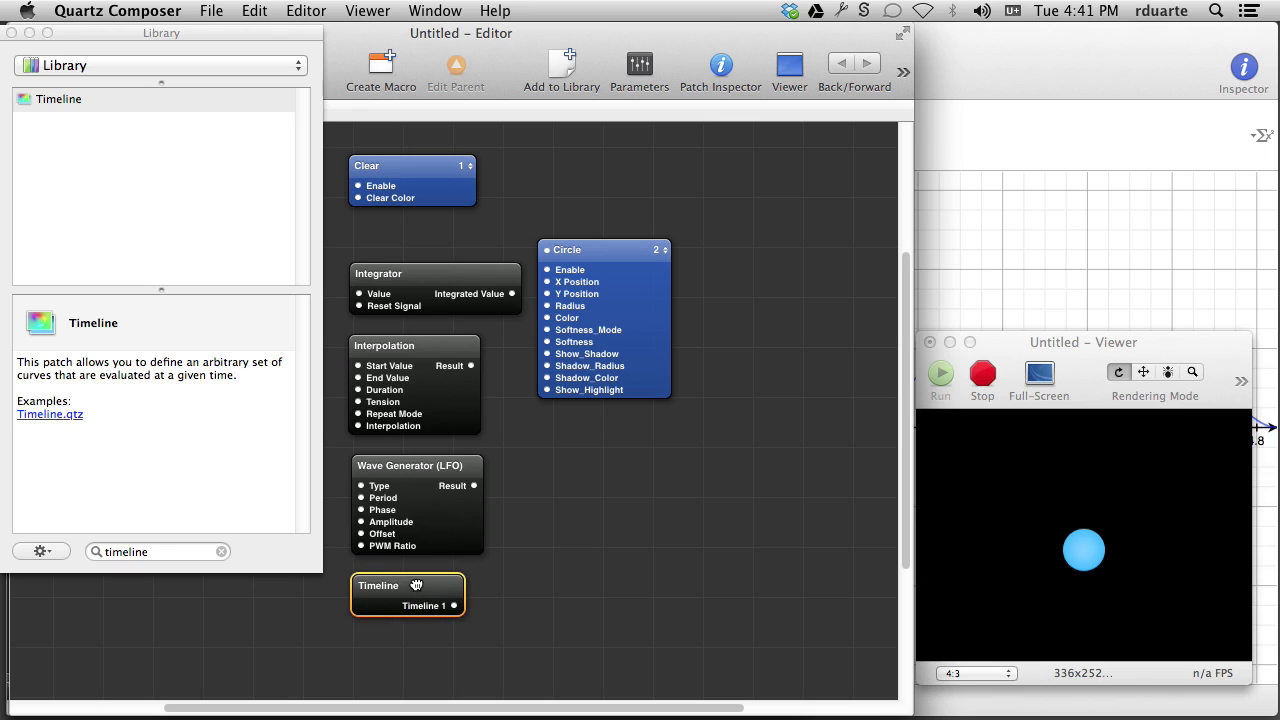
left_click_drag(589, 262, 614, 274)
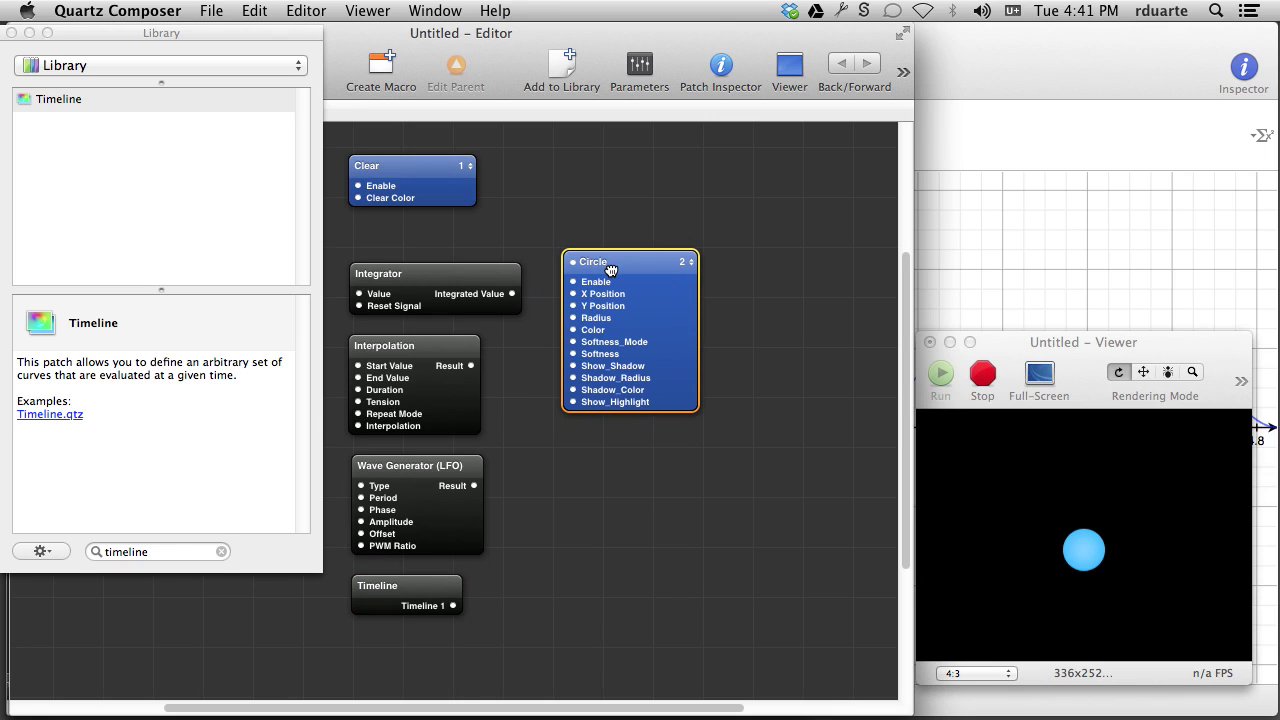
left_click(463, 287)
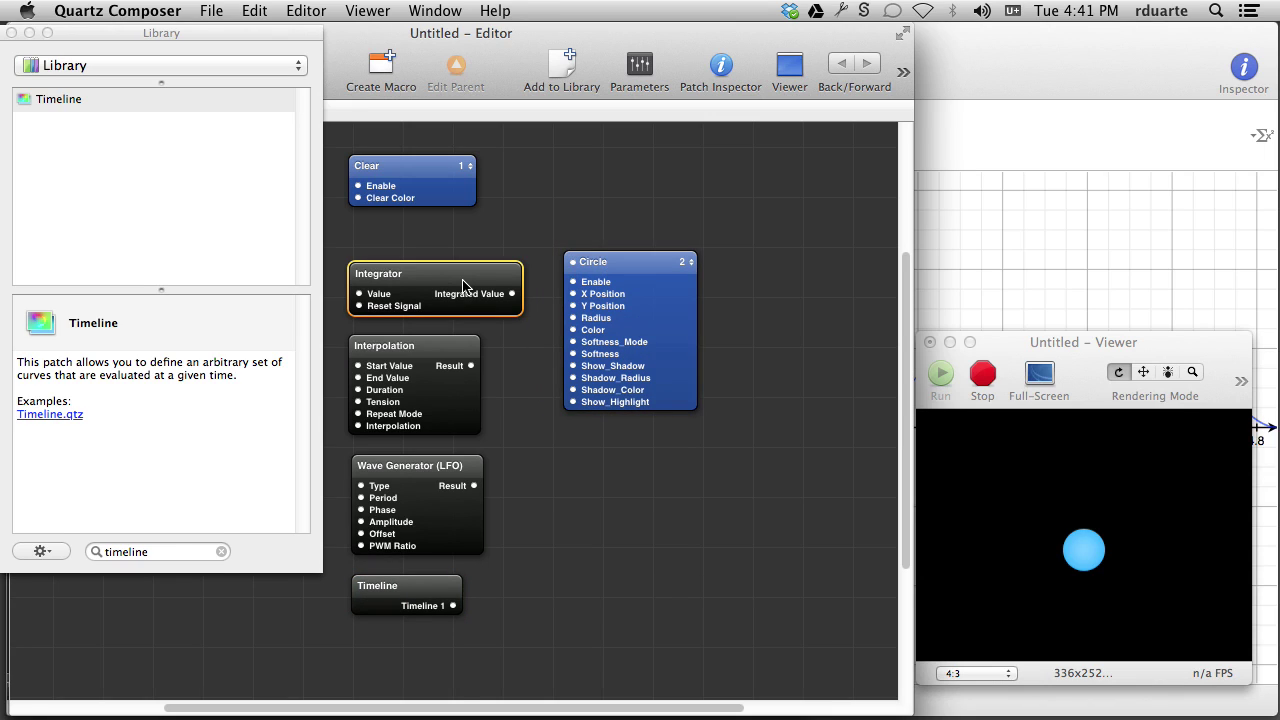
- Inspect the Integrator's Value parameter and close the patch library
left_click(642, 66)
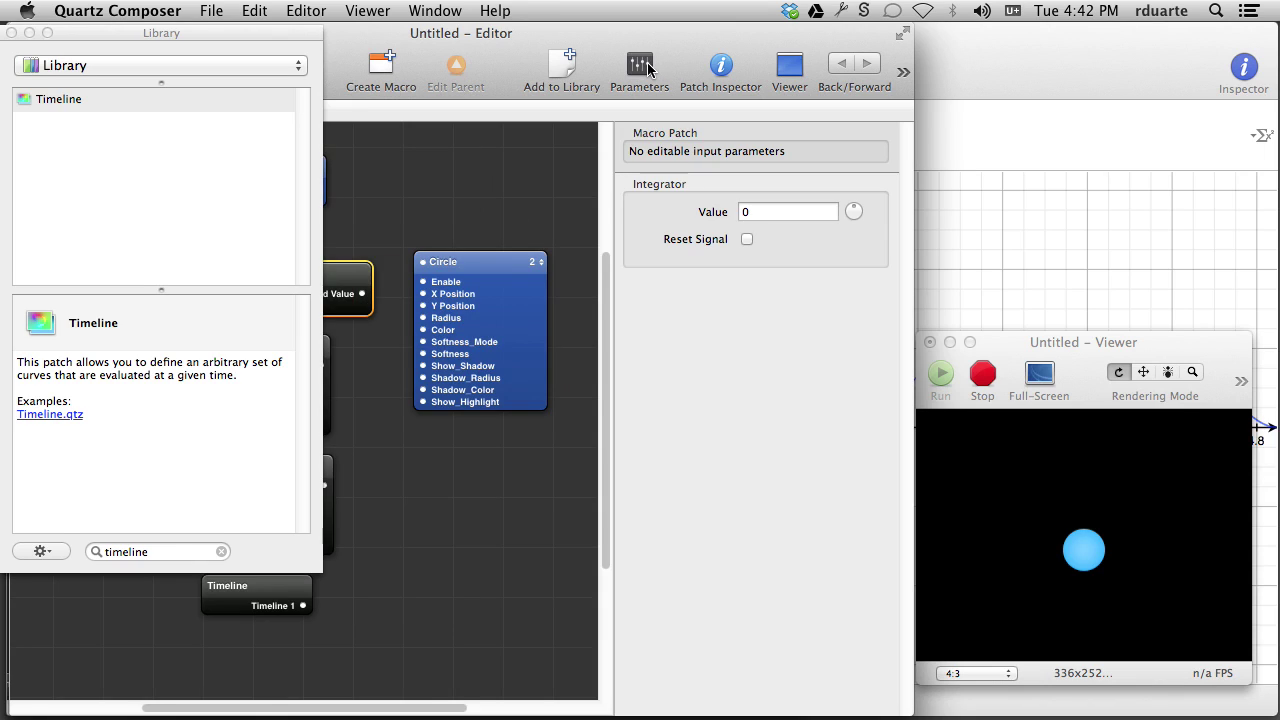
left_click(11, 33)
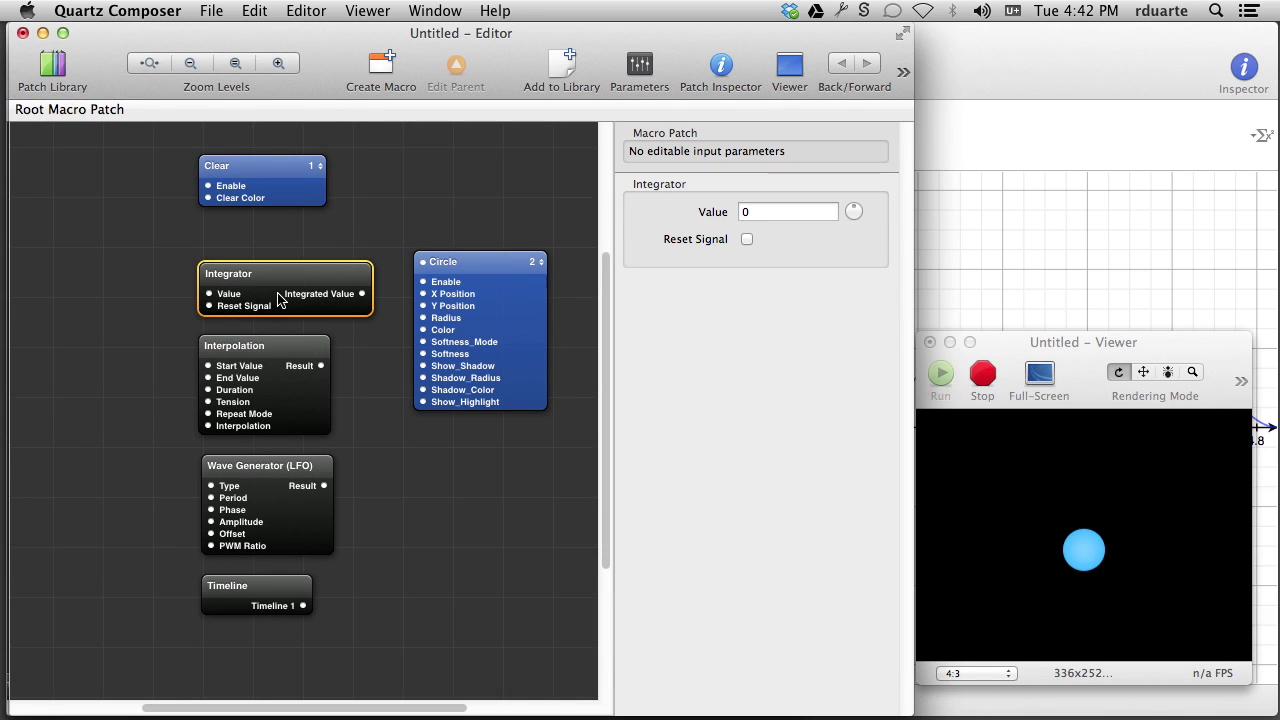
left_click(757, 213)
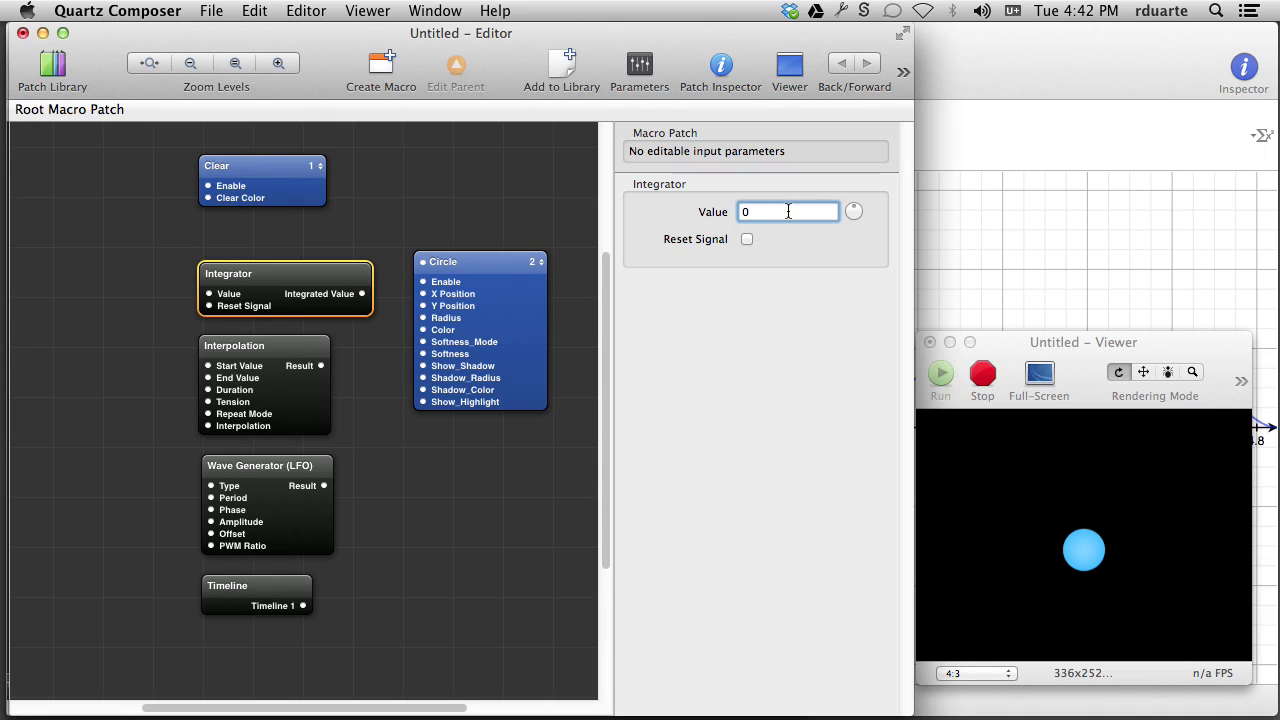
left_click(535, 448)
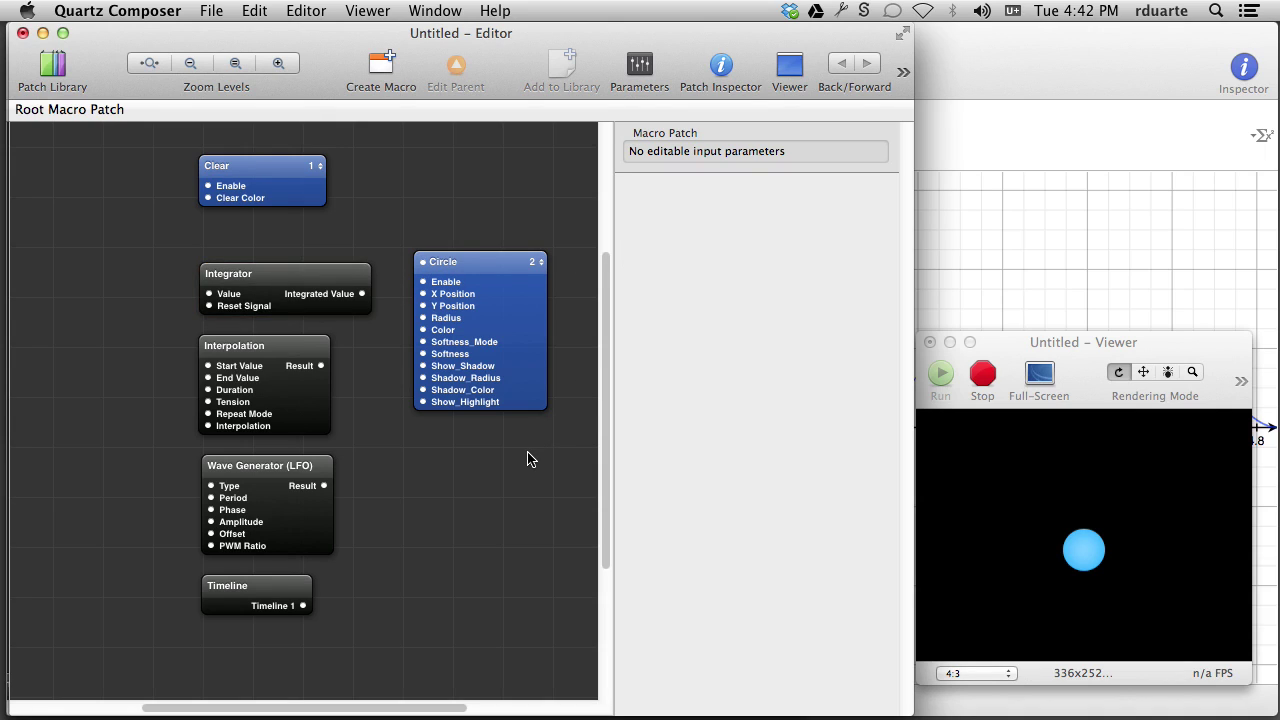
- Add an Instructions patch via an 'instr' search and place it below the Circle
key("super+Return")
type("instu")
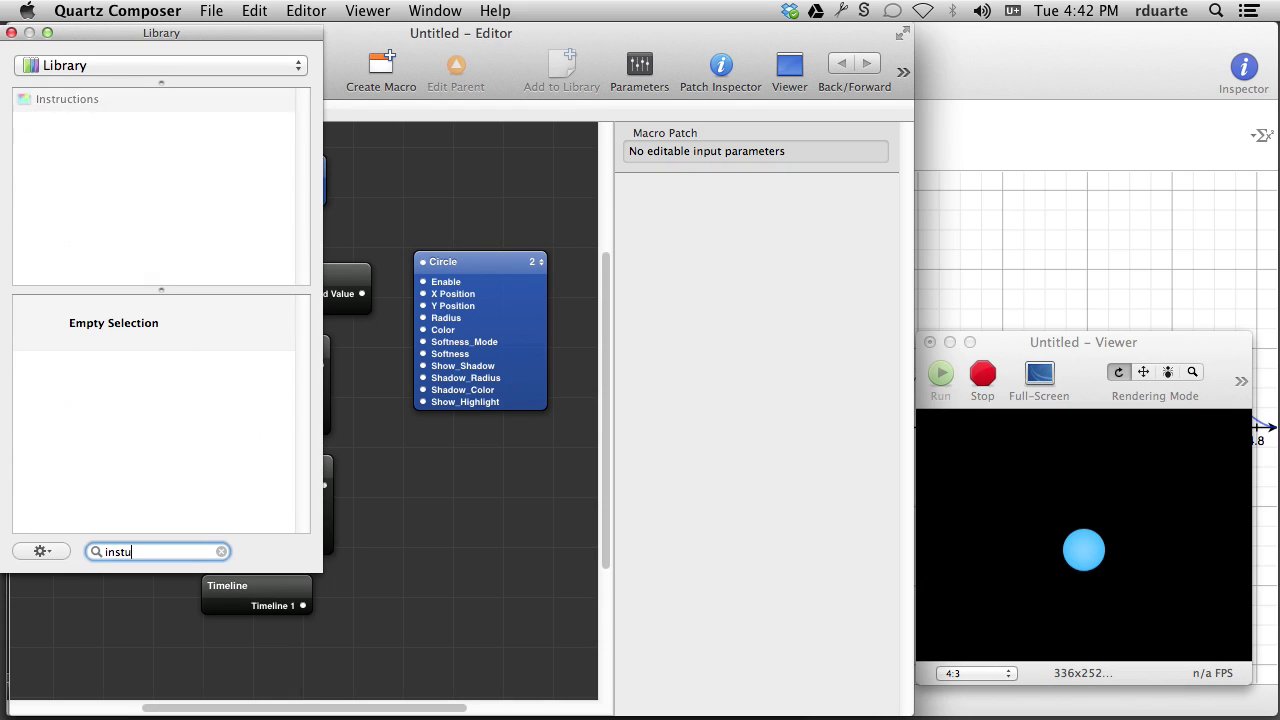
key("BackSpace")
type("r")
key("Return")
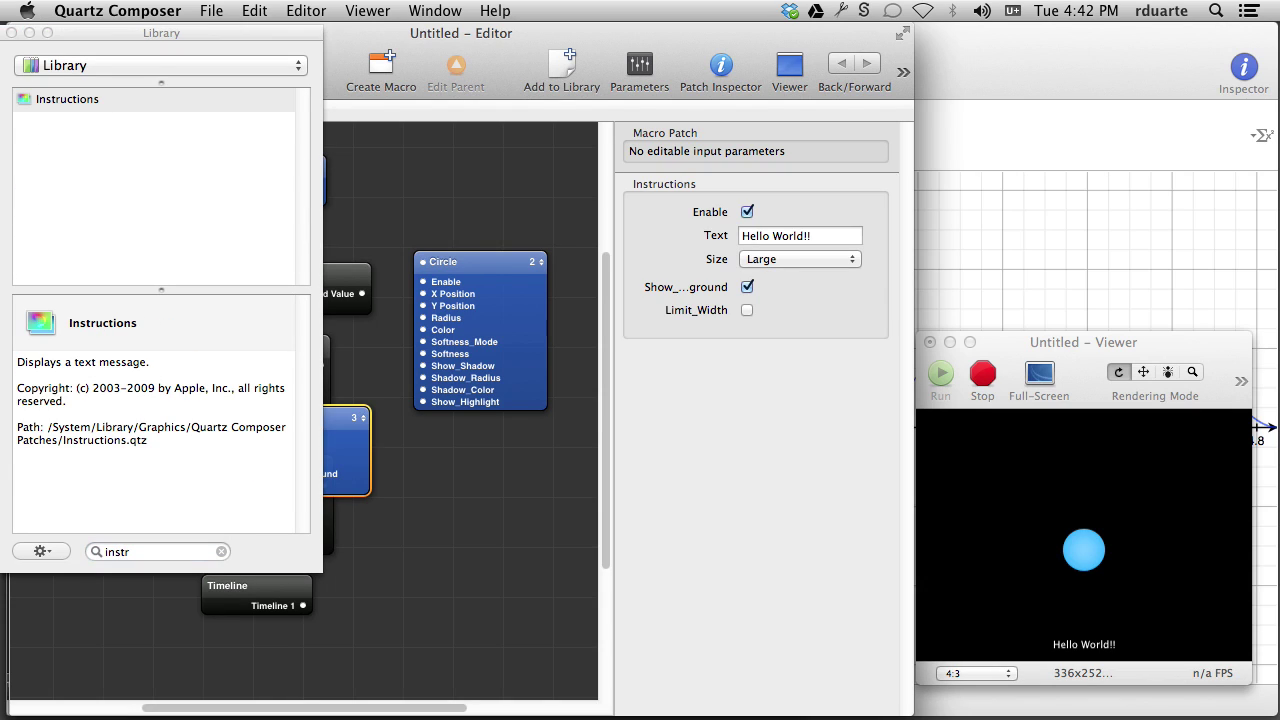
left_click_drag(340, 425, 530, 480)
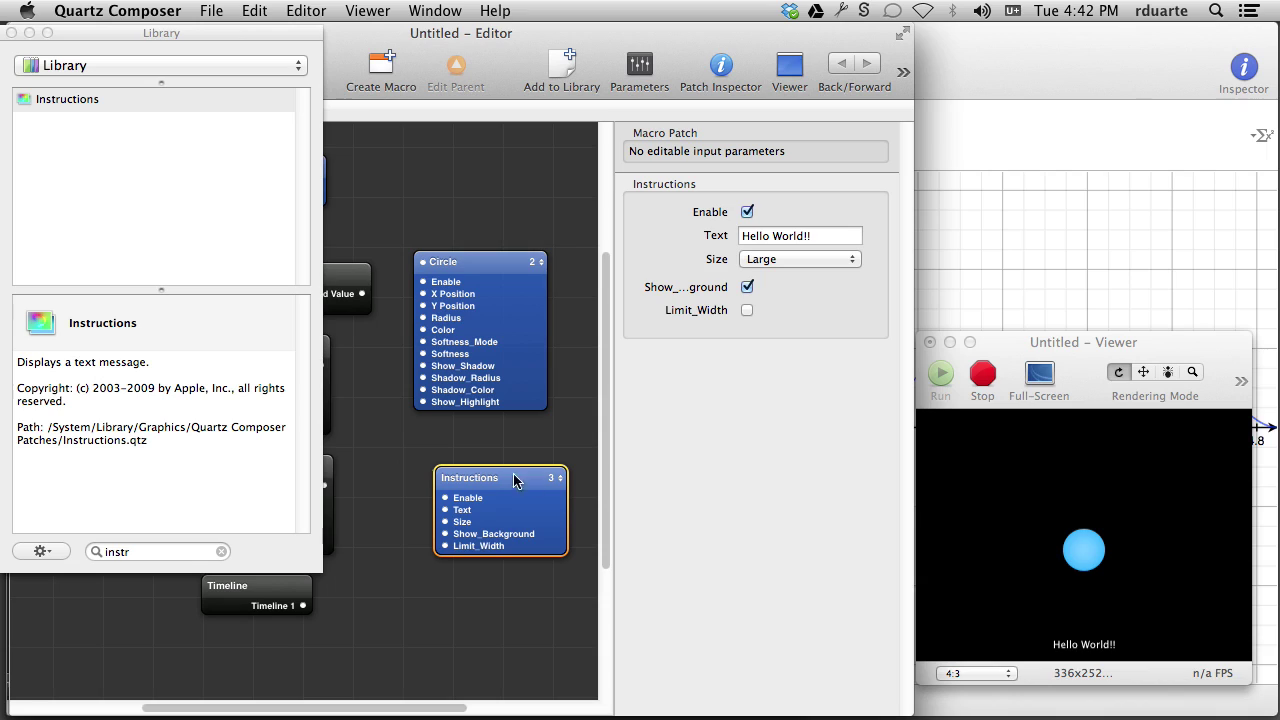
left_click(232, 424)
key("super+Return")
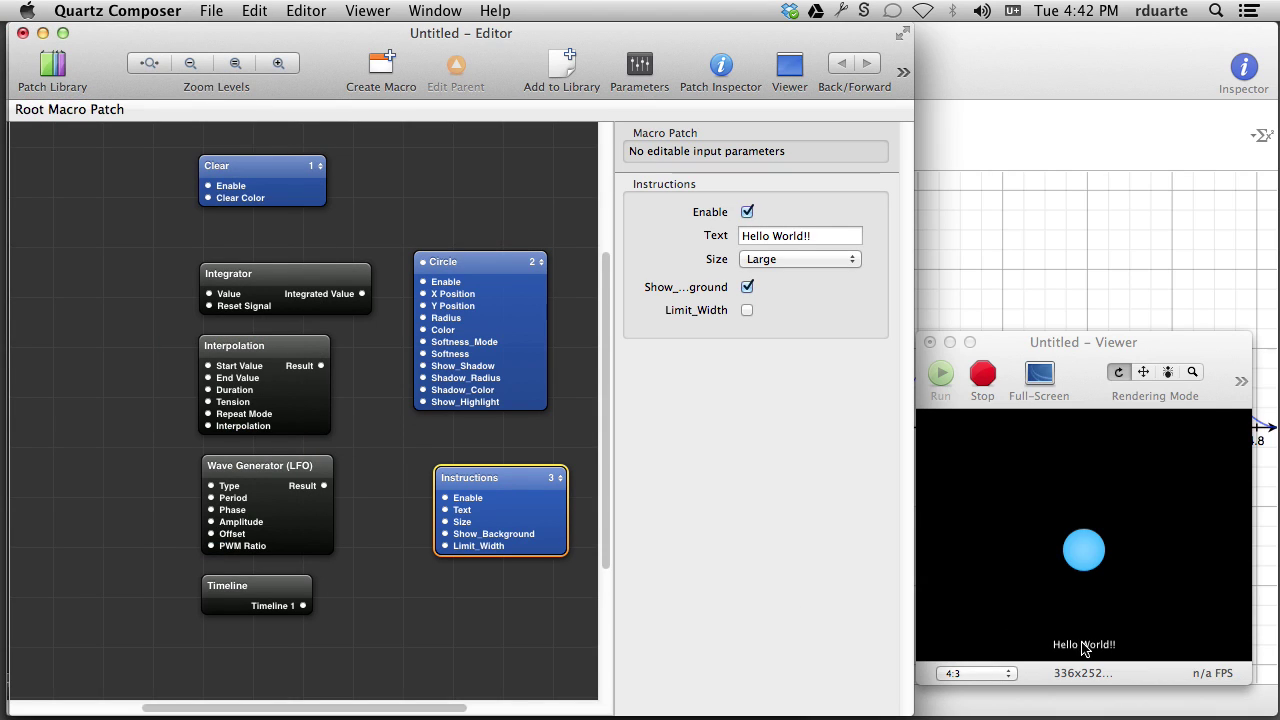
- Enlarge the Viewer's rendered preview to 376x282
left_click(1250, 681)
left_click_drag(1250, 681, 1276, 708)
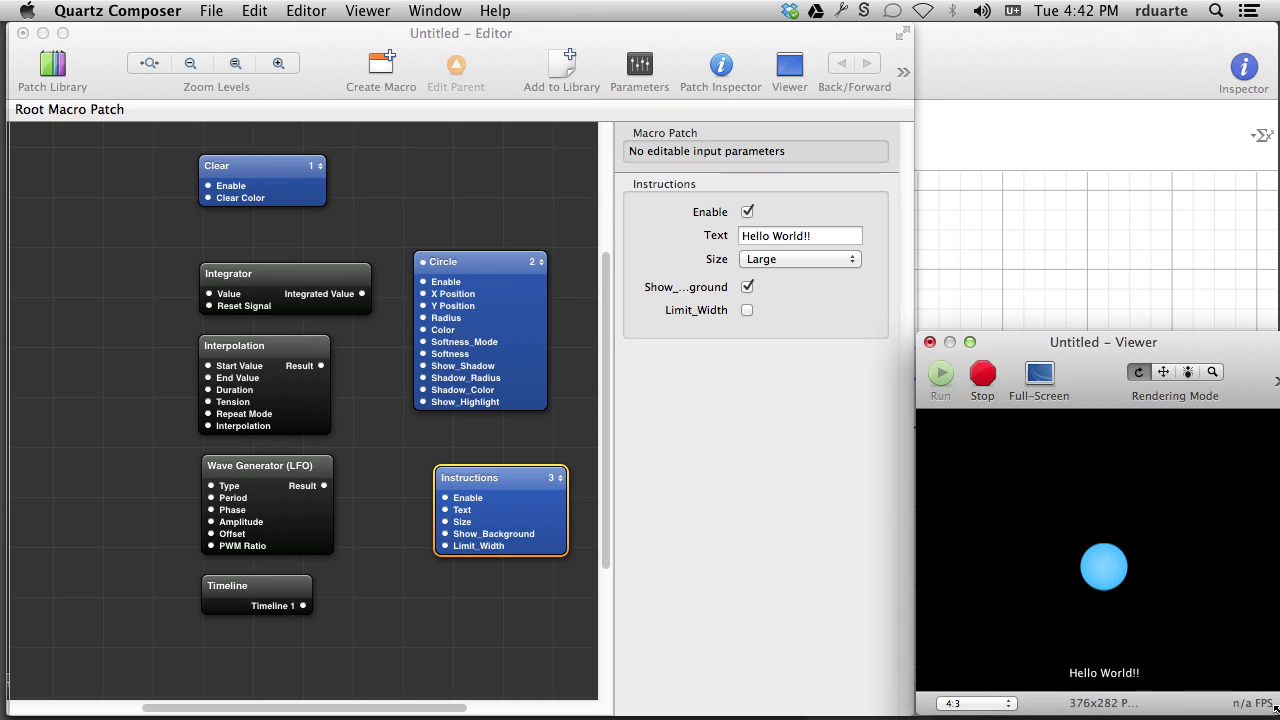
left_click(406, 503)
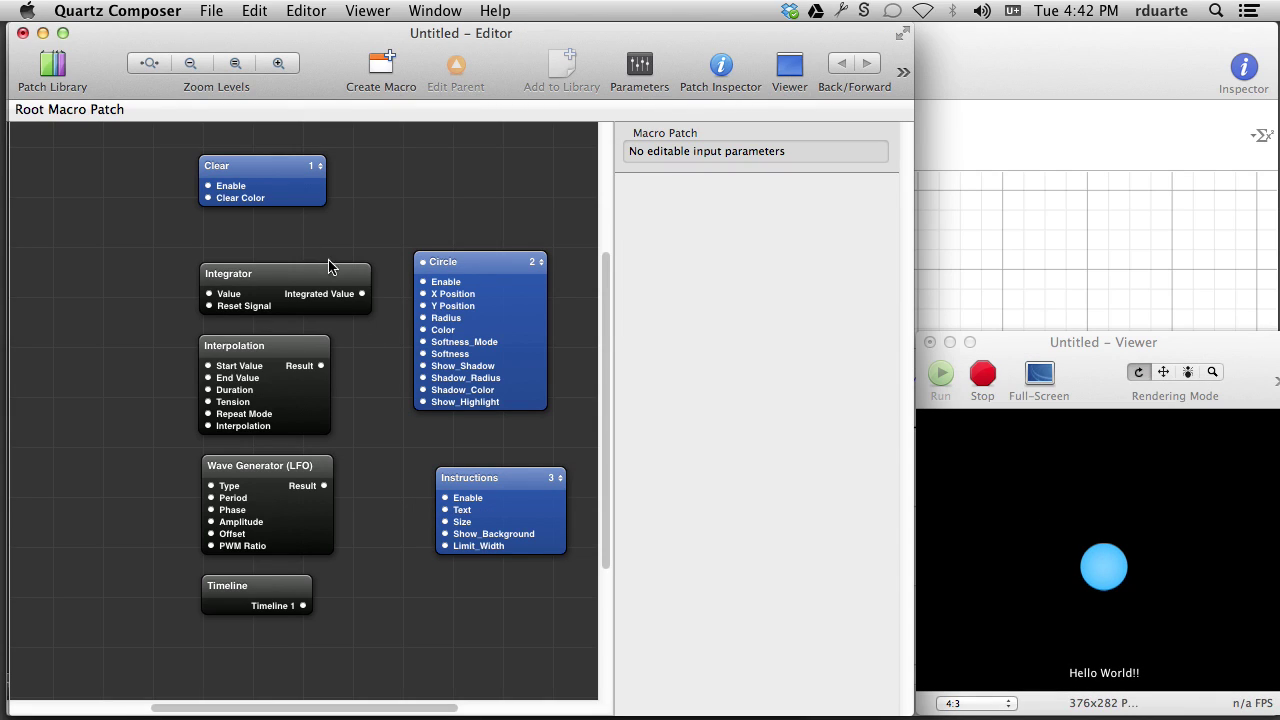
- Wire Integrator's Integrated Value into the Instructions Text, then restart and stop the Viewer
left_click_drag(362, 293, 446, 510)
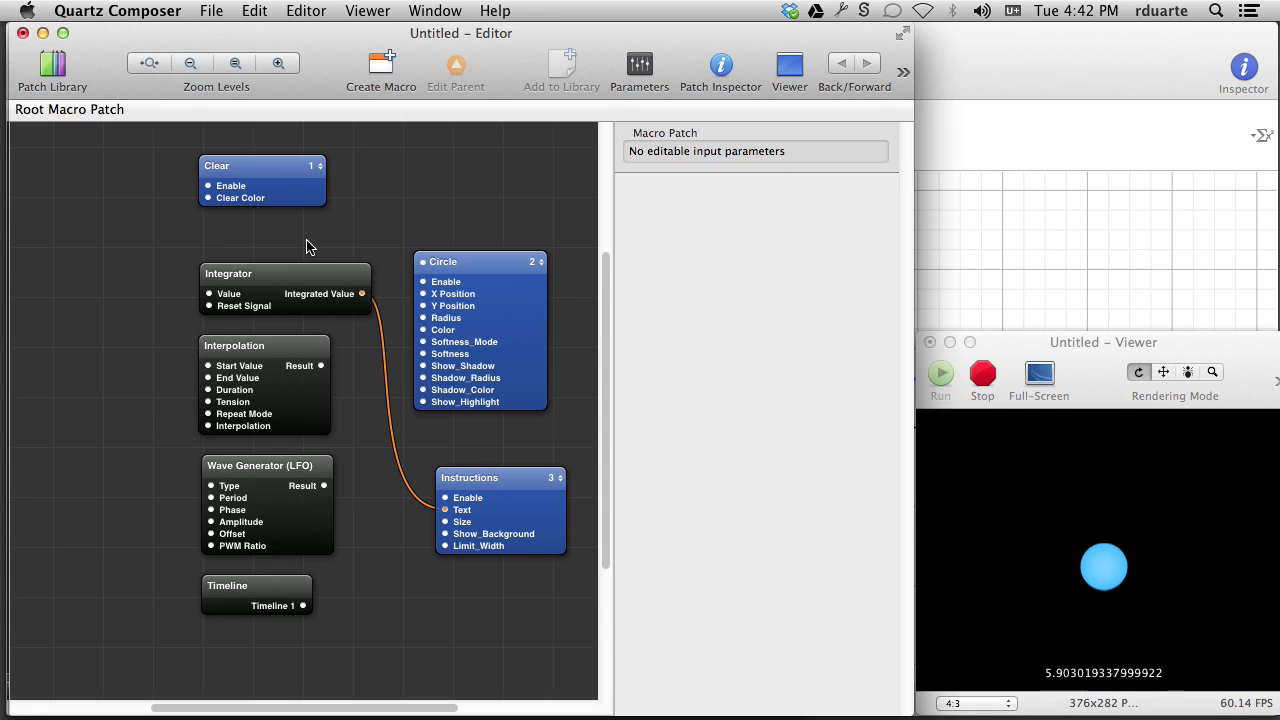
left_click(983, 373)
left_click(940, 373)
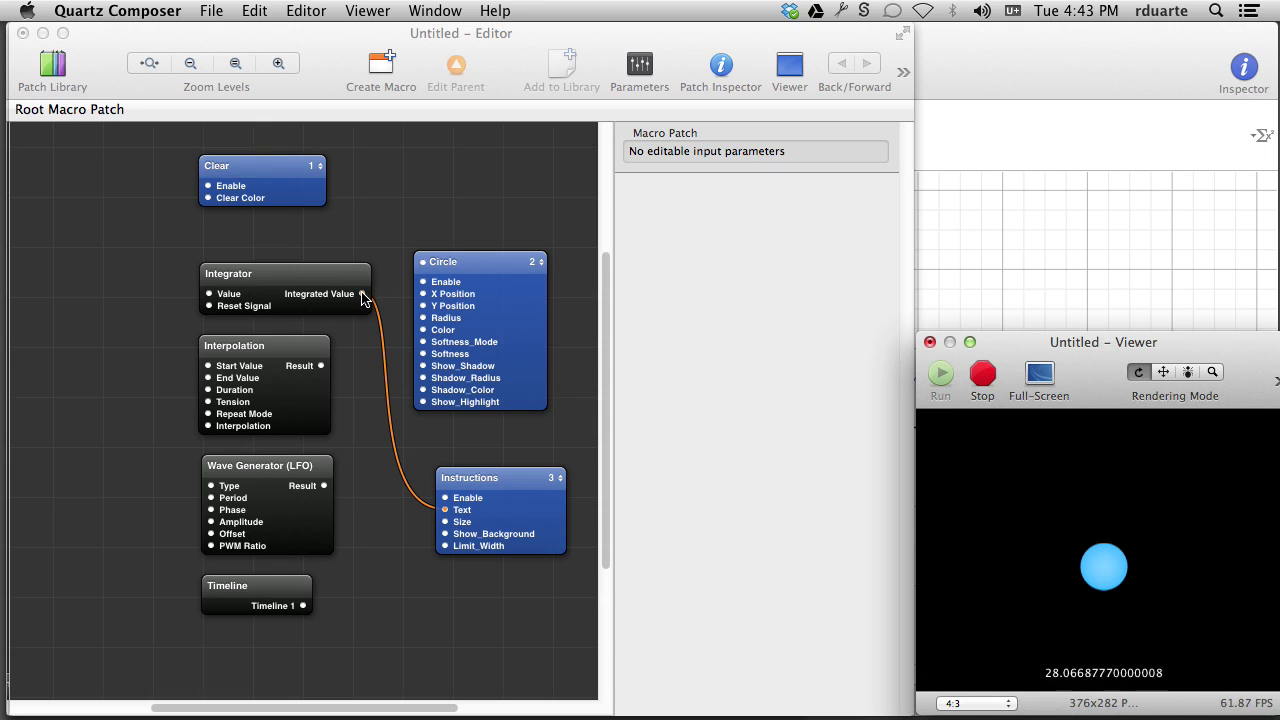
left_click(980, 378)
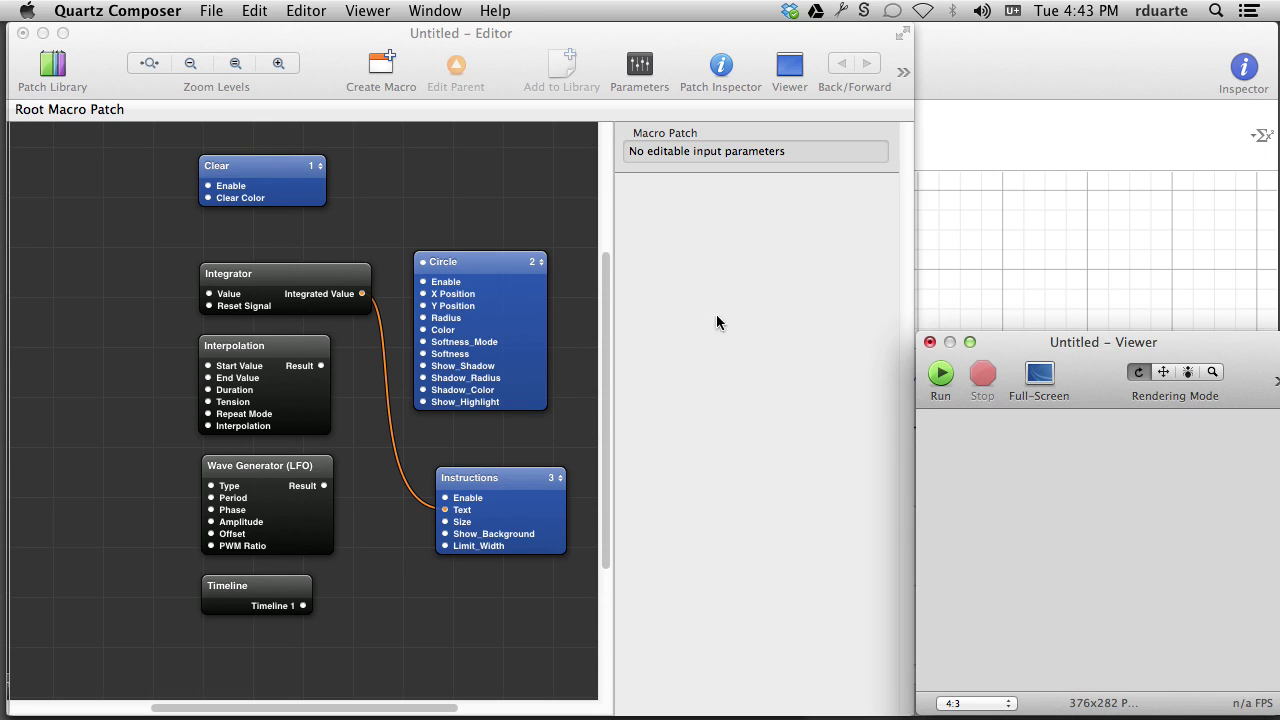
- Link Integrated Value to the Circle's Y Position, run to watch, then stop rendering
left_click(362, 298)
left_click_drag(362, 296, 424, 306)
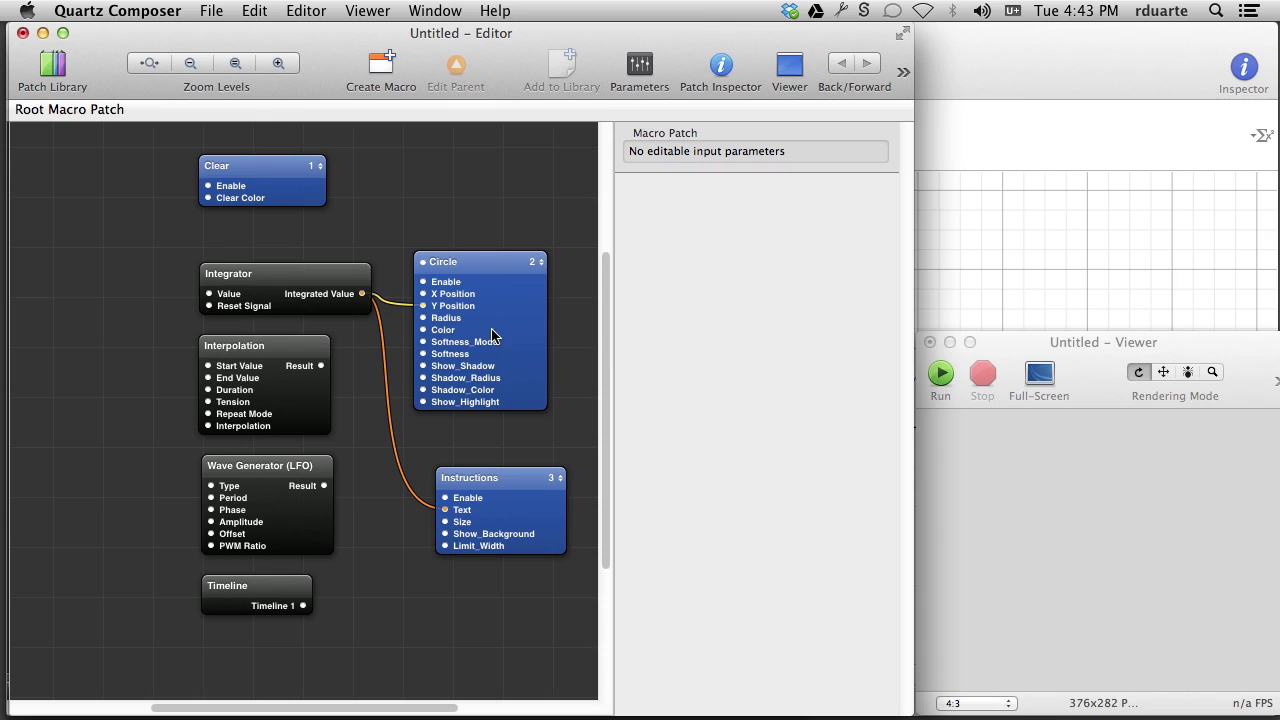
left_click(941, 374)
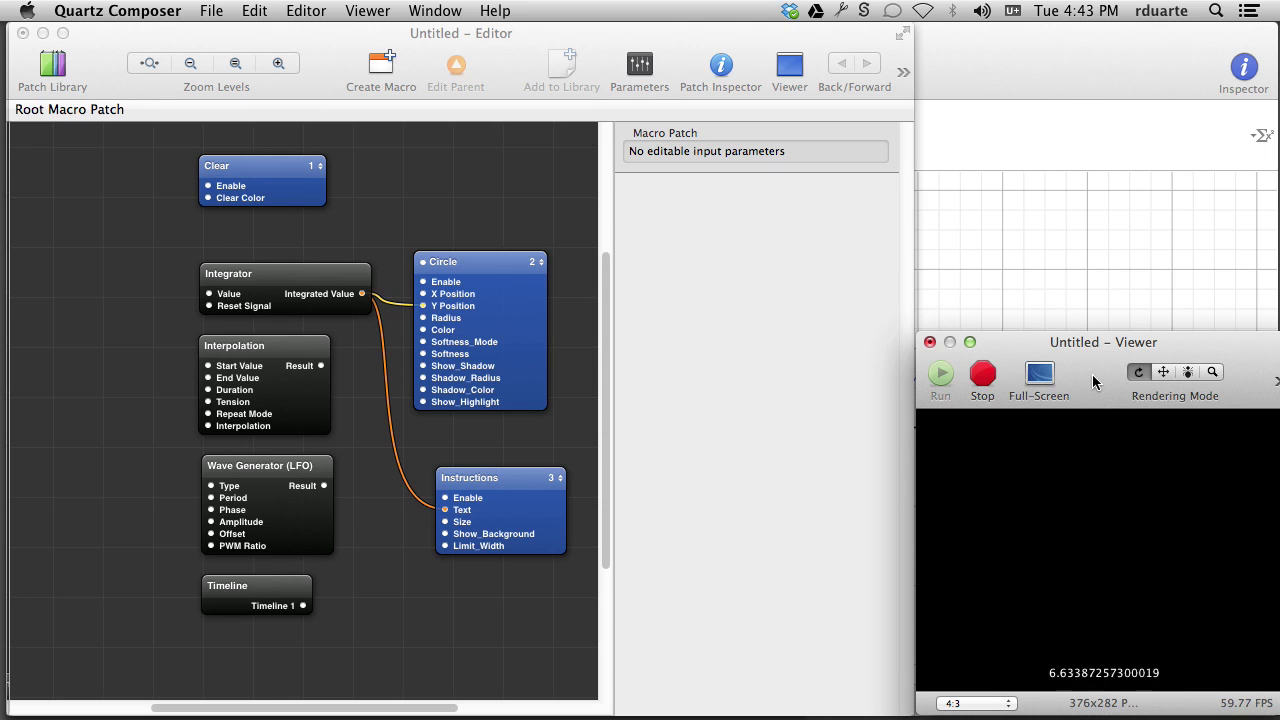
left_click(344, 304)
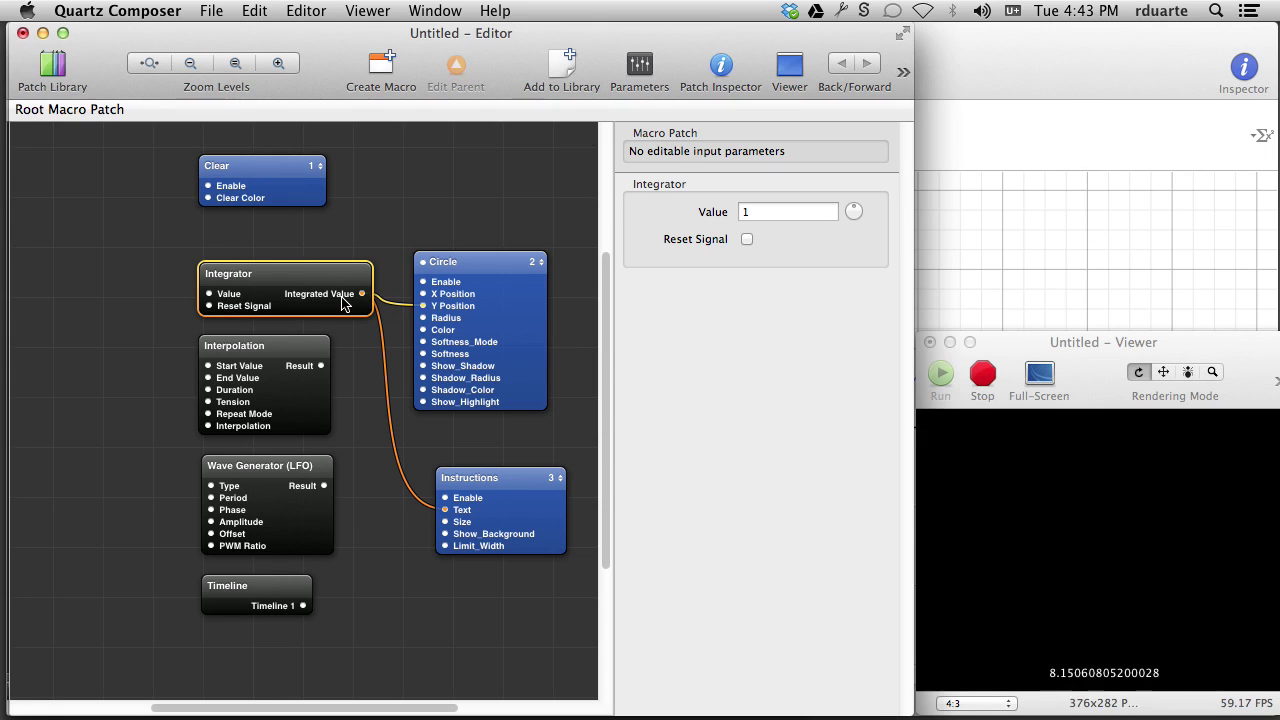
left_click(986, 375)
left_click(395, 210)
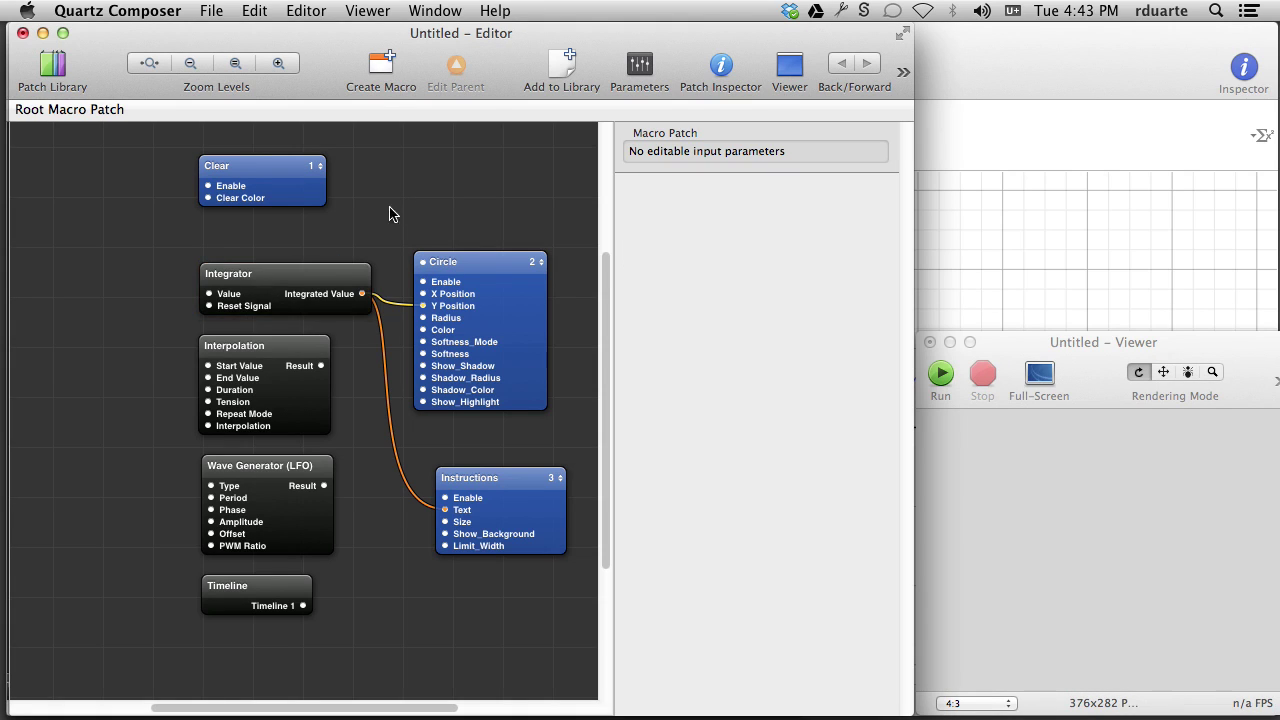
left_click(311, 296)
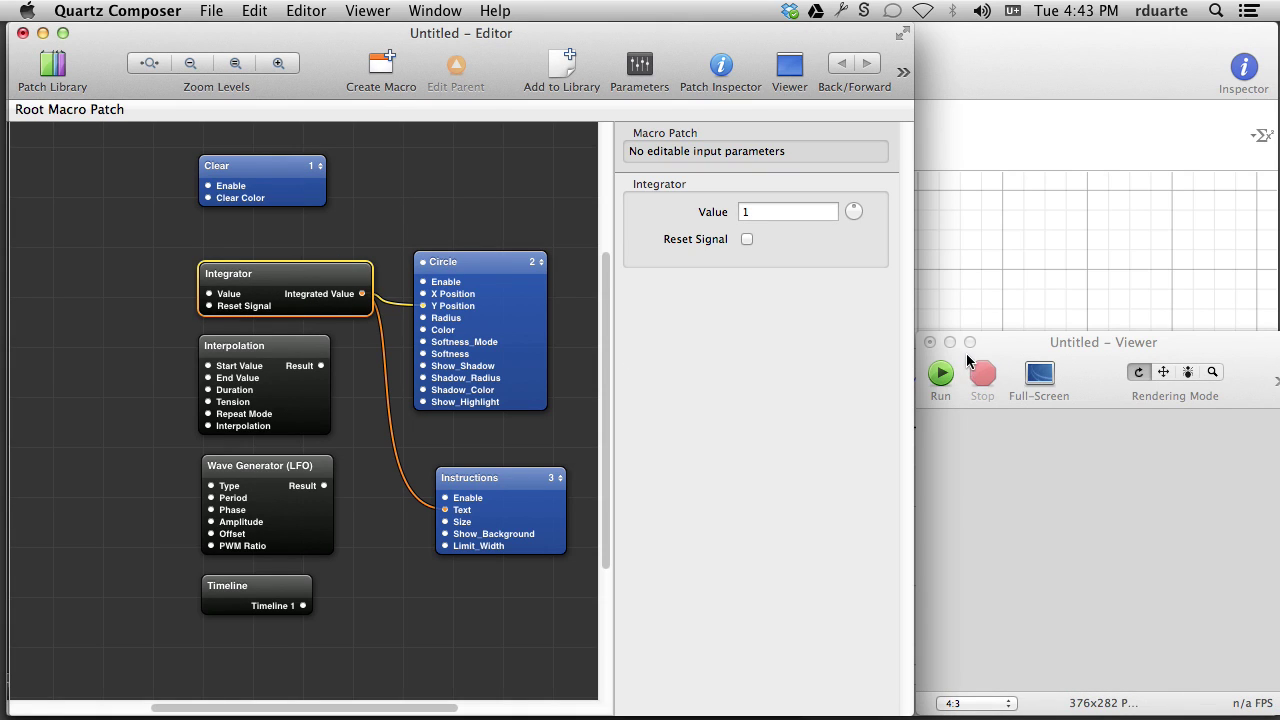
- Restart rendering and set the Integrator's Value to 10
left_click(940, 373)
left_click(775, 214)
type("0")
left_click(968, 405)
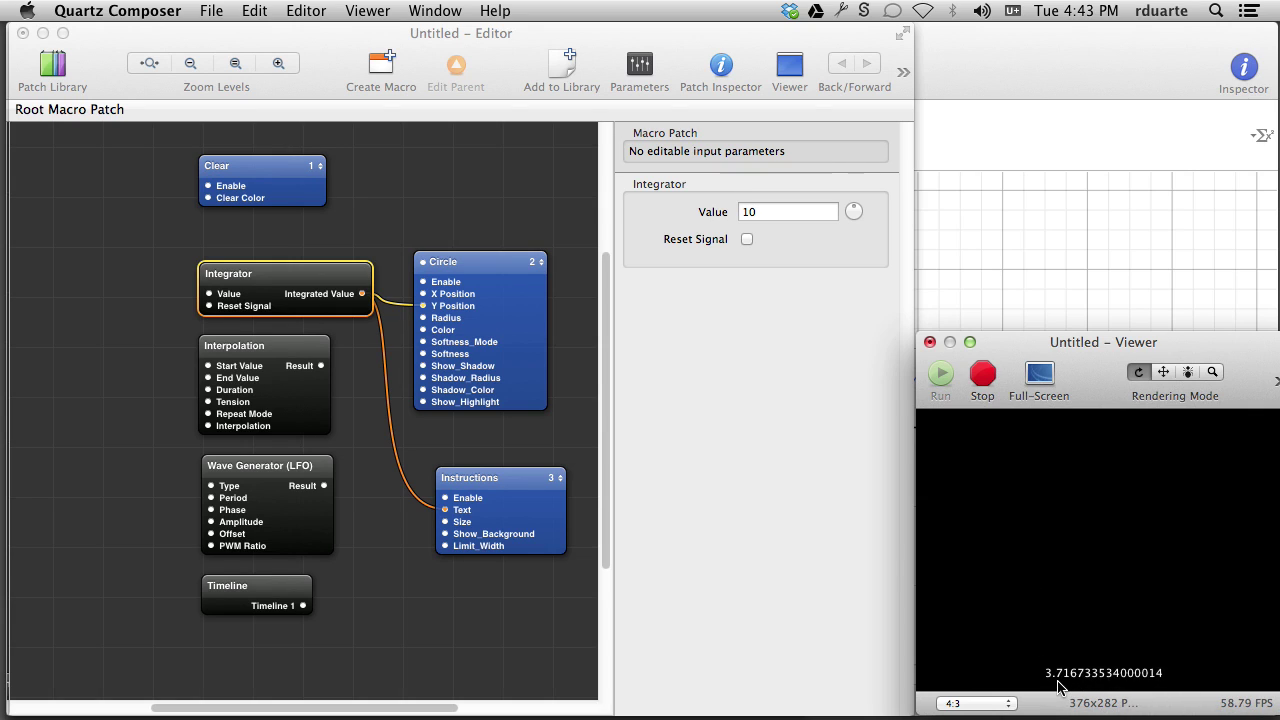
- Change the Integrator's Value to 0.1, then stop rendering
left_click(403, 217)
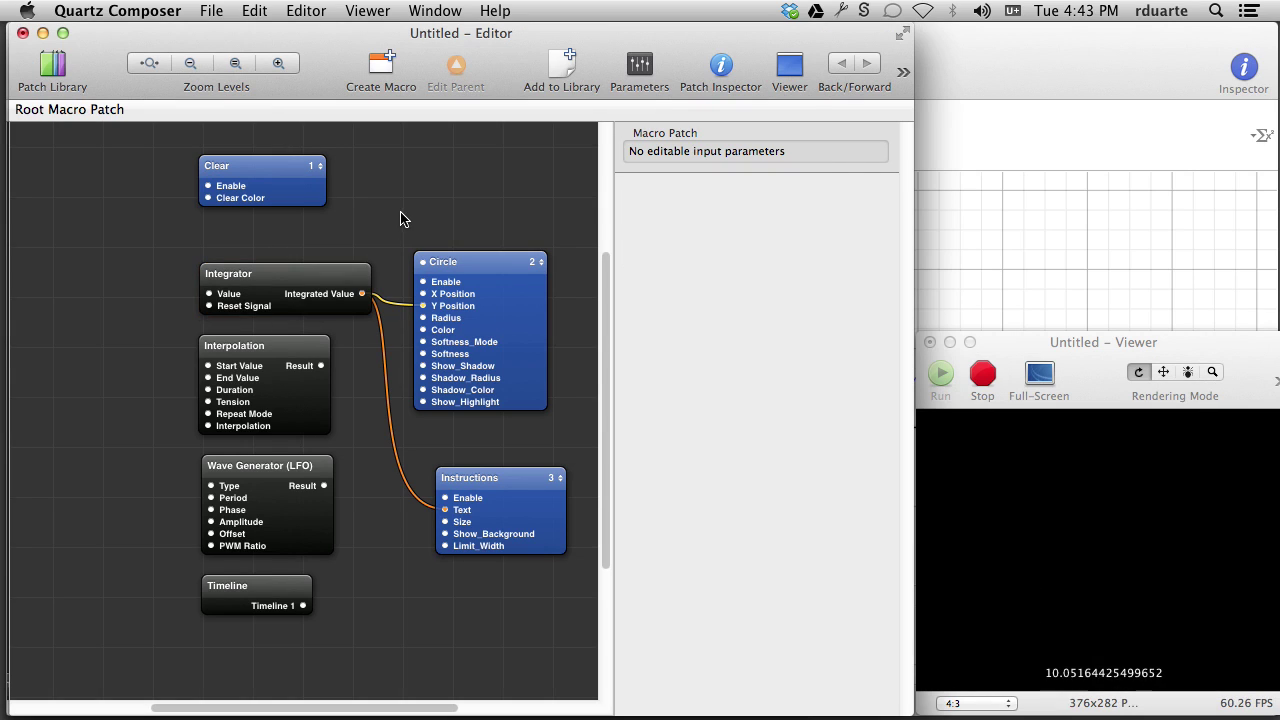
left_click(300, 312)
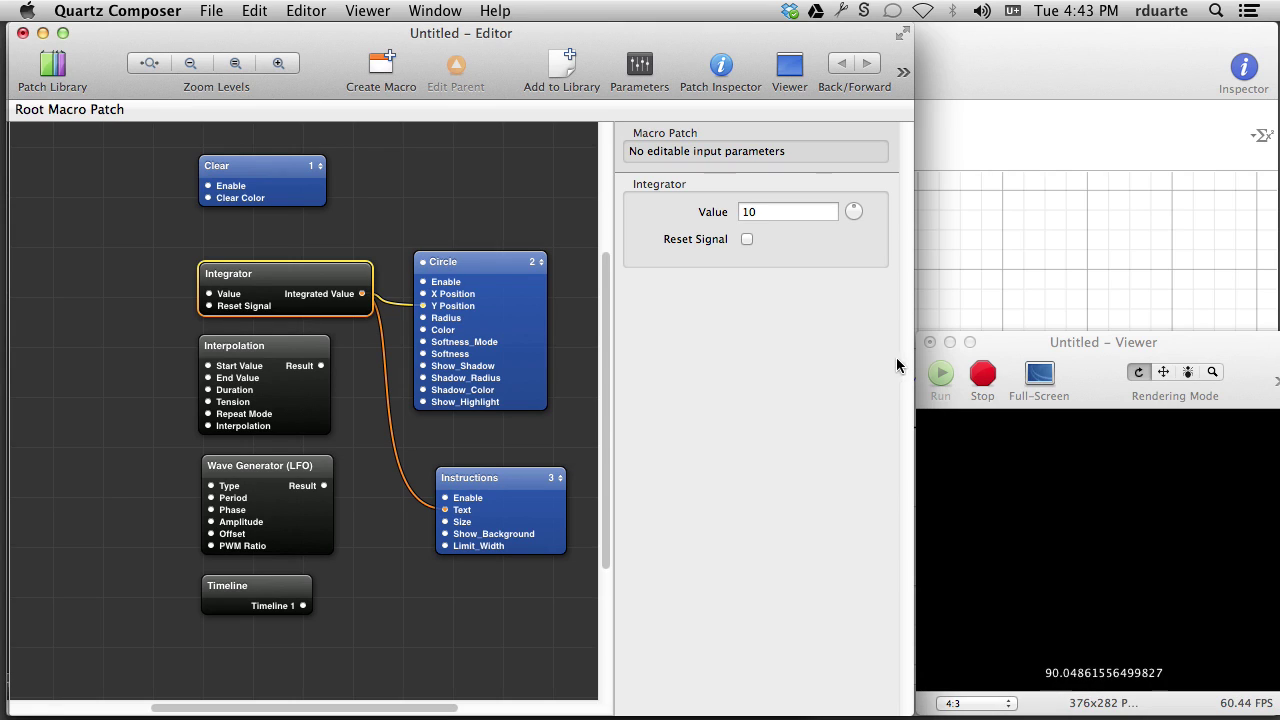
left_click(828, 211)
type(".1")
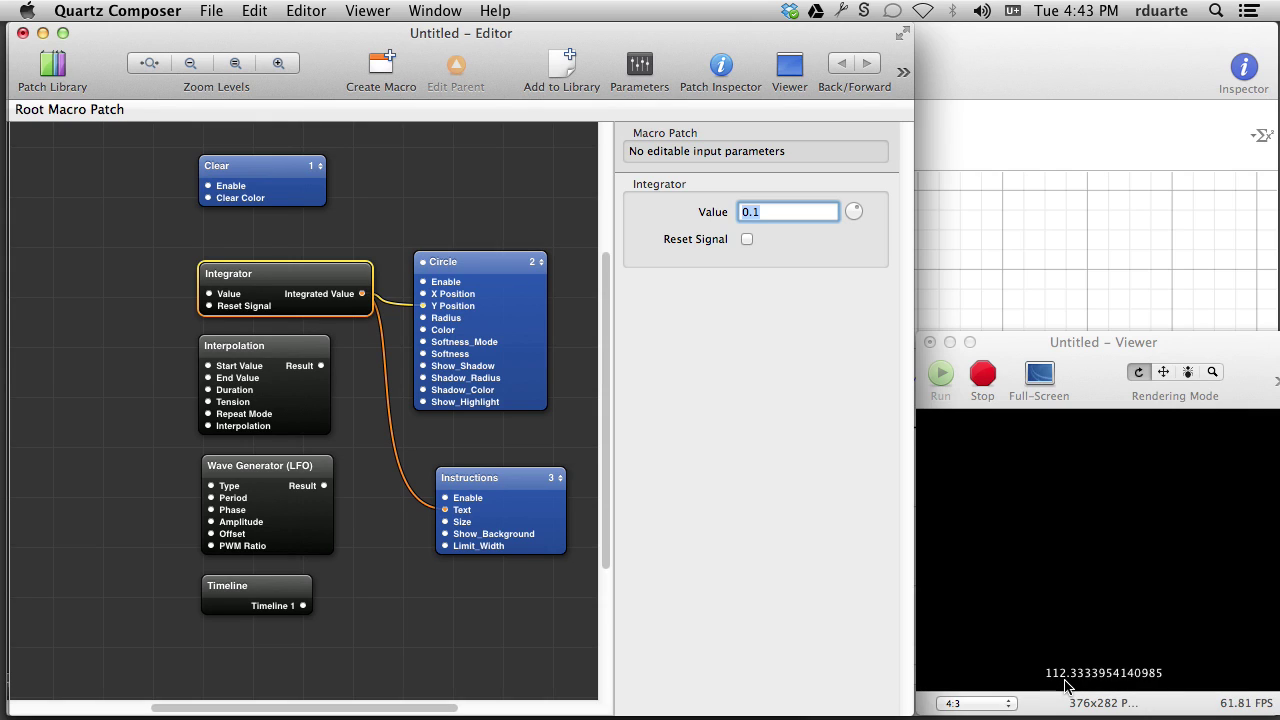
left_click(982, 373)
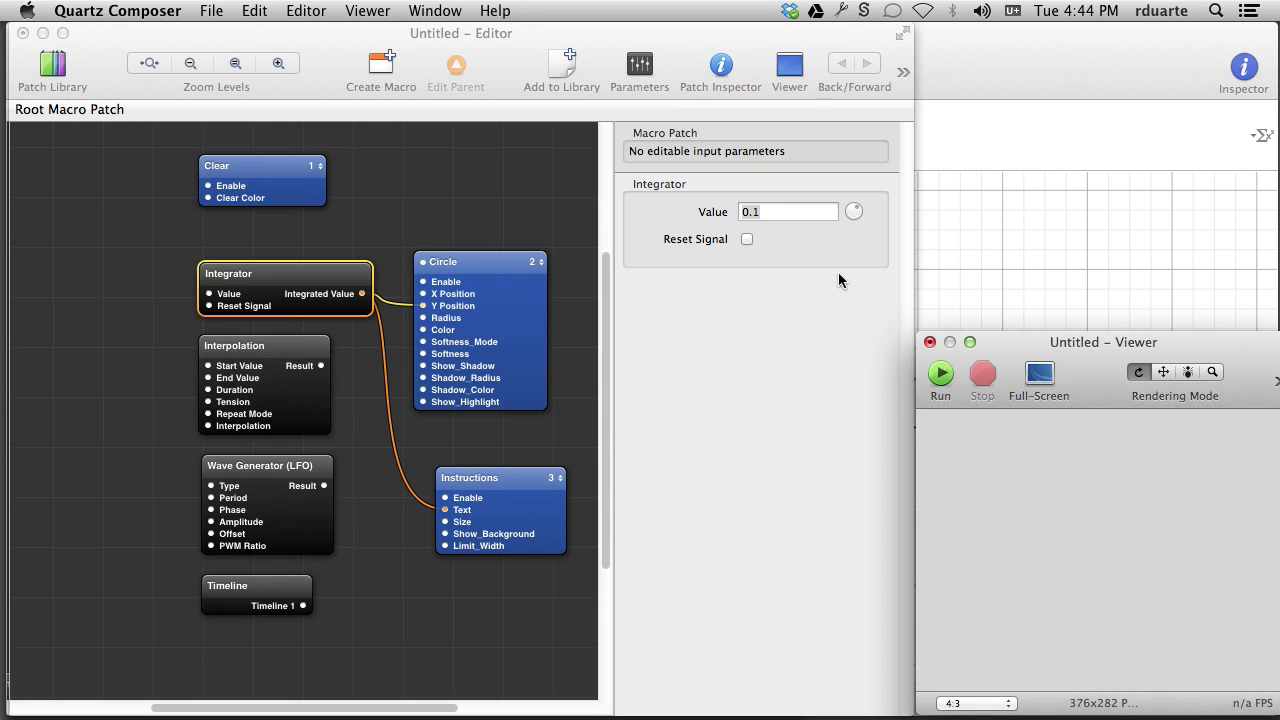
left_click(313, 288)
- Delete the Integrator, move Interpolation up beside the Circle, and review its Start, End, Duration
key("Delete")
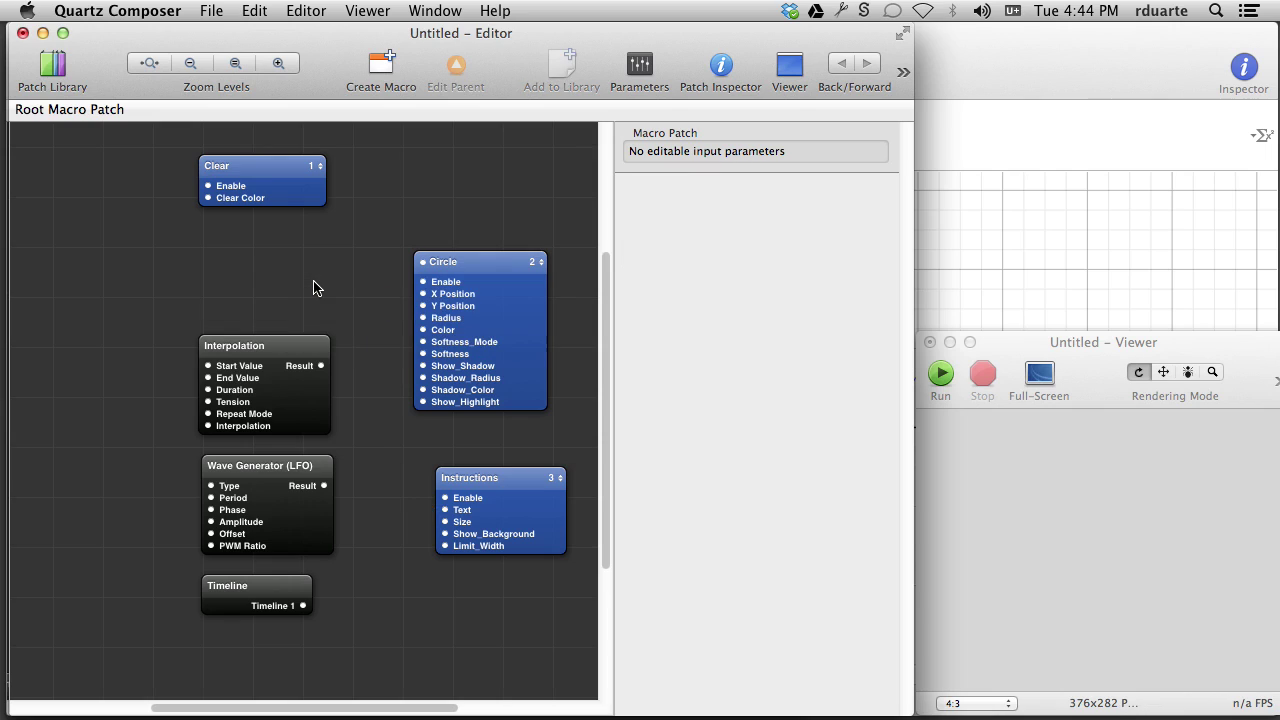
left_click_drag(287, 368, 294, 293)
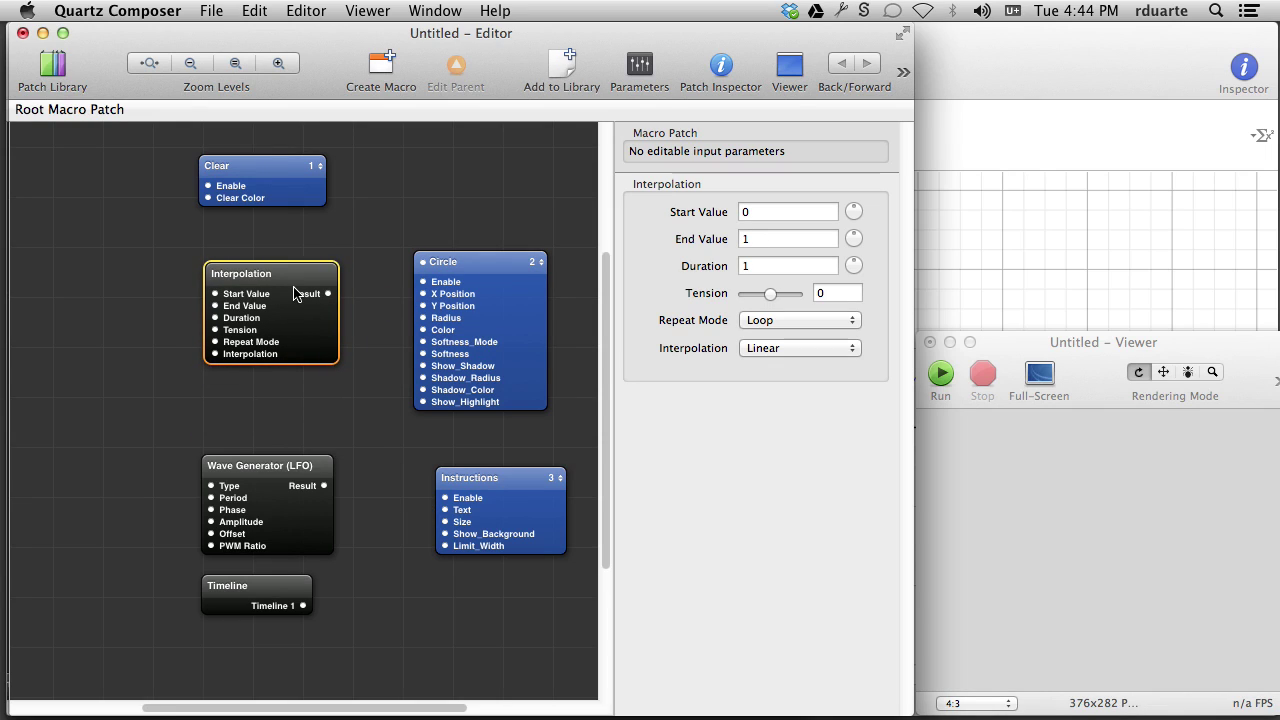
left_click(776, 212)
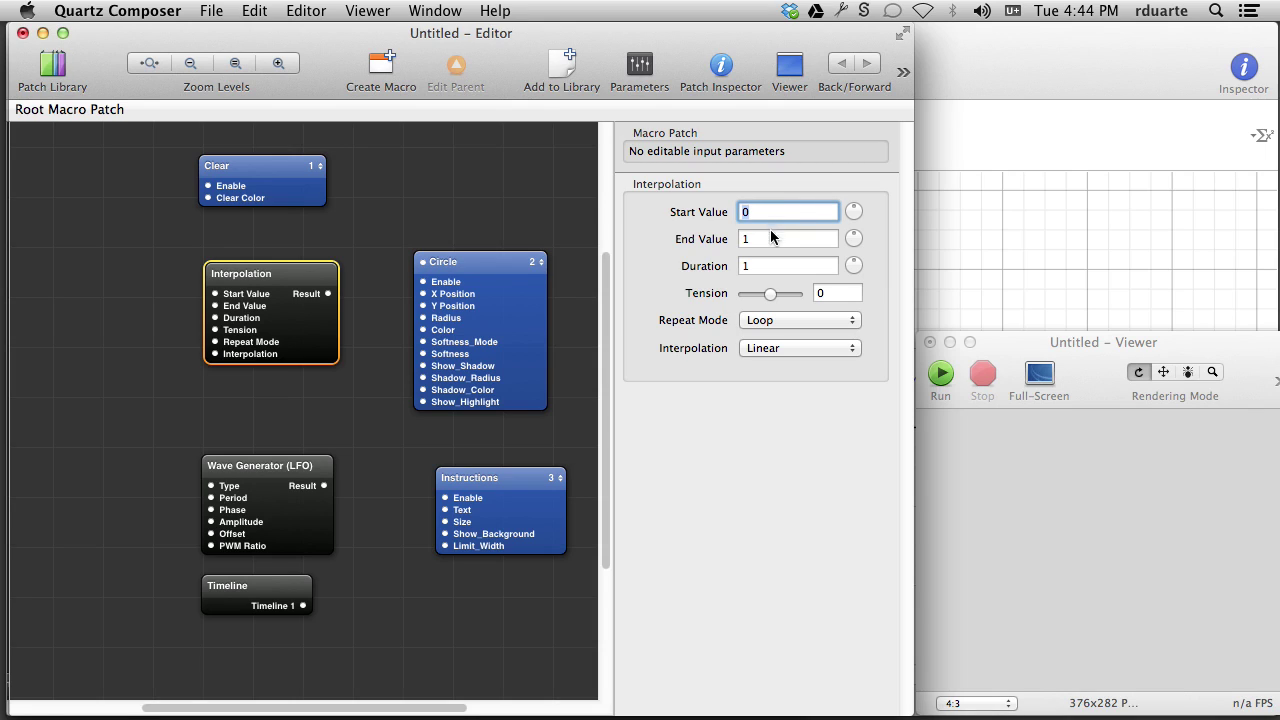
double_click(769, 238)
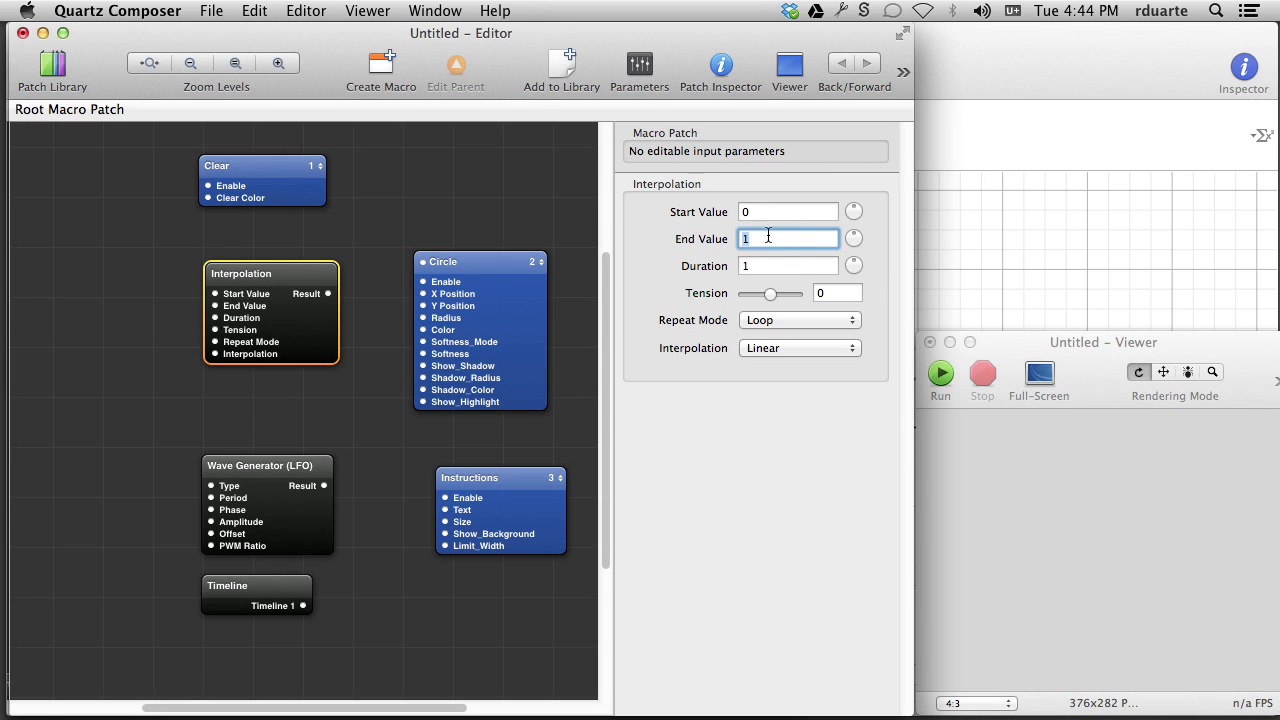
left_click(764, 267)
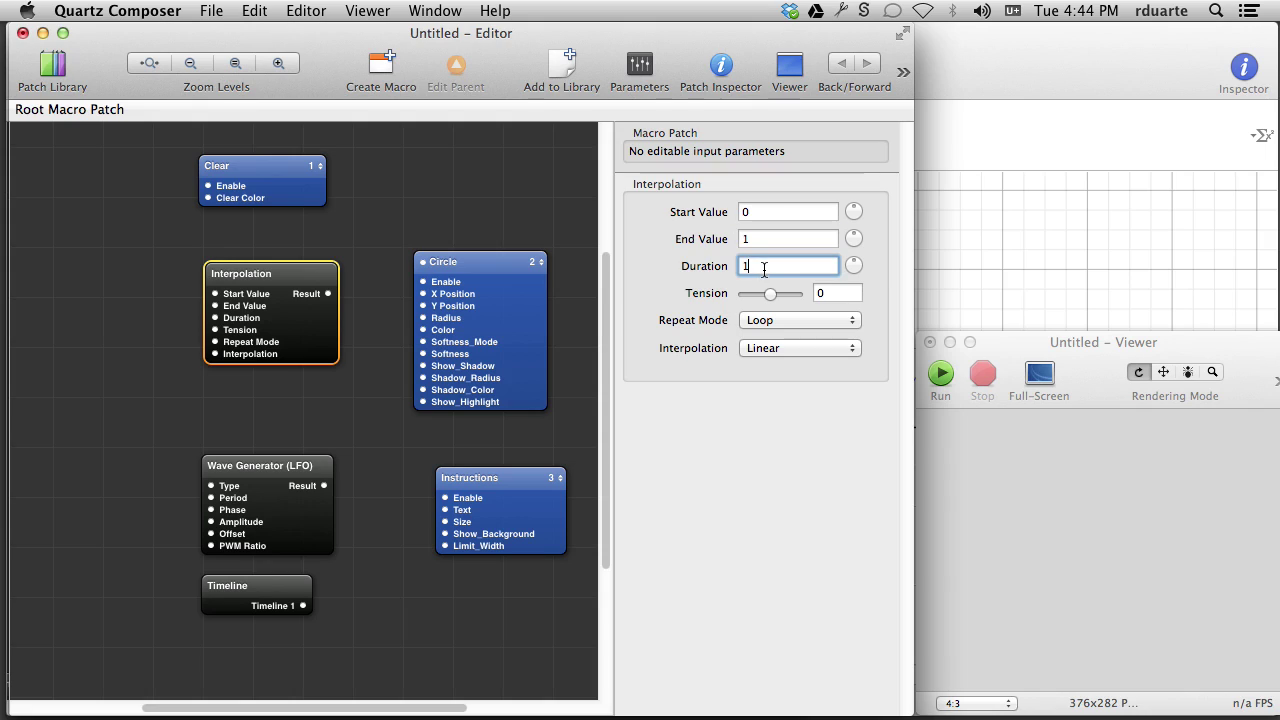
left_click(755, 212)
left_click(764, 239)
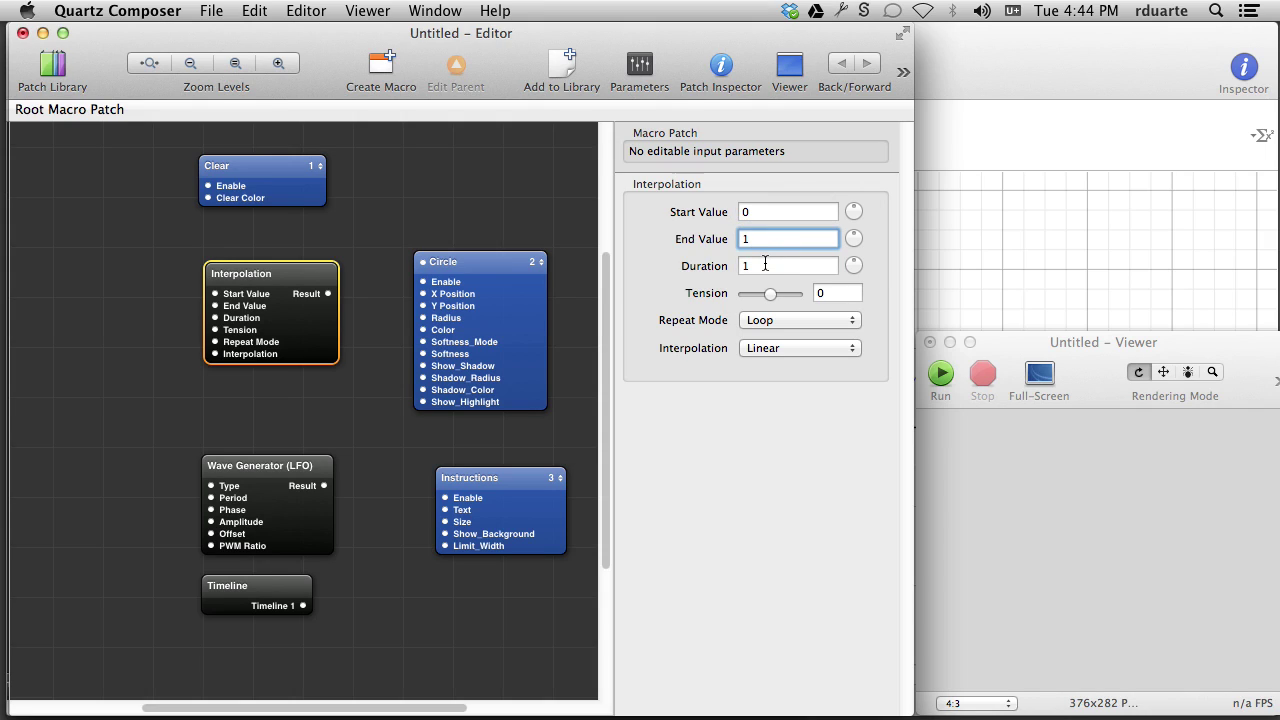
- Wire Interpolation's Result into the Circle's Y Position and Instructions Text, then start rendering
left_click_drag(328, 294, 422, 304)
left_click_drag(328, 294, 445, 510)
left_click(1019, 343)
left_click(940, 373)
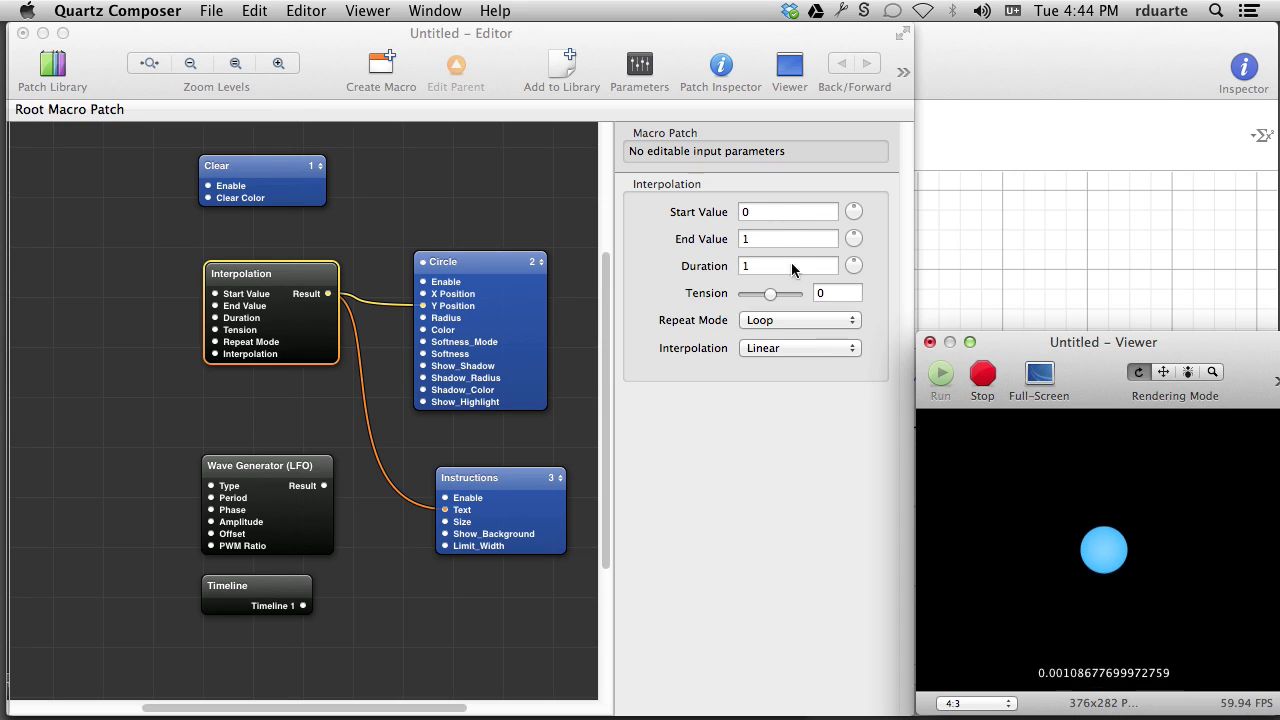
- Give the Interpolation a Mirrored Loop repeat mode, Duration 1, and a Linear curve
left_click(758, 266)
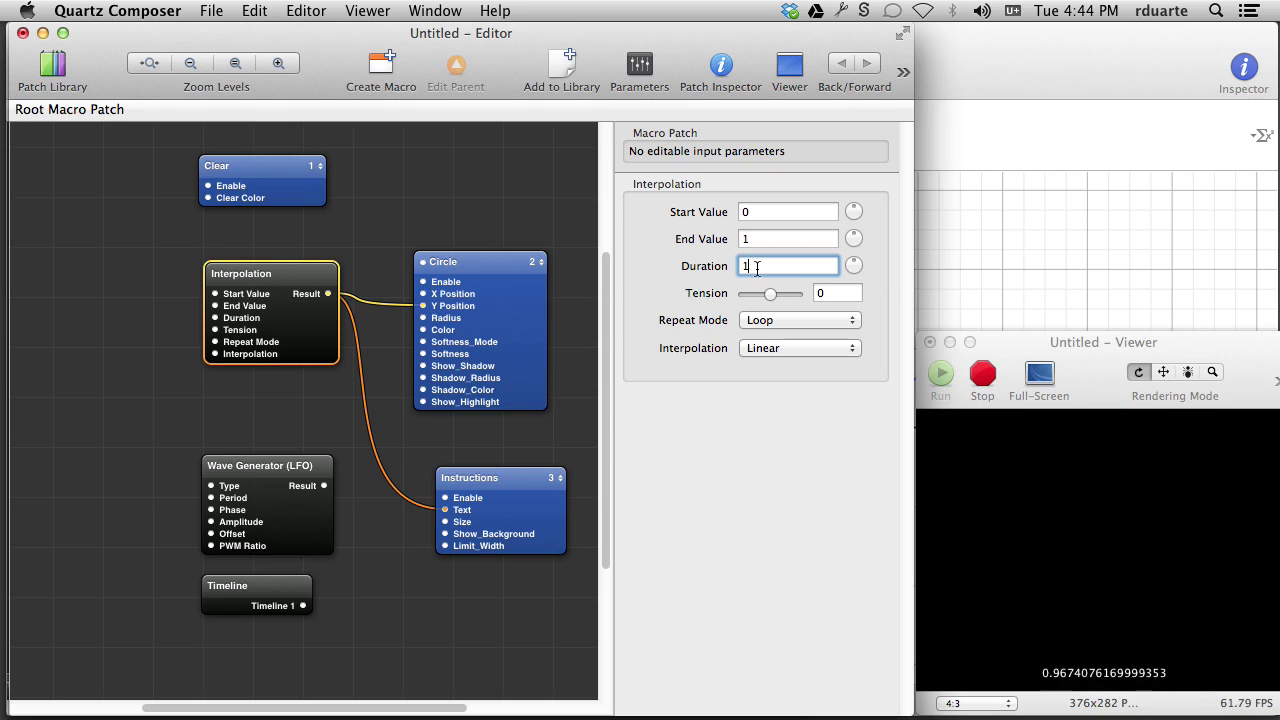
type("0")
key("Return")
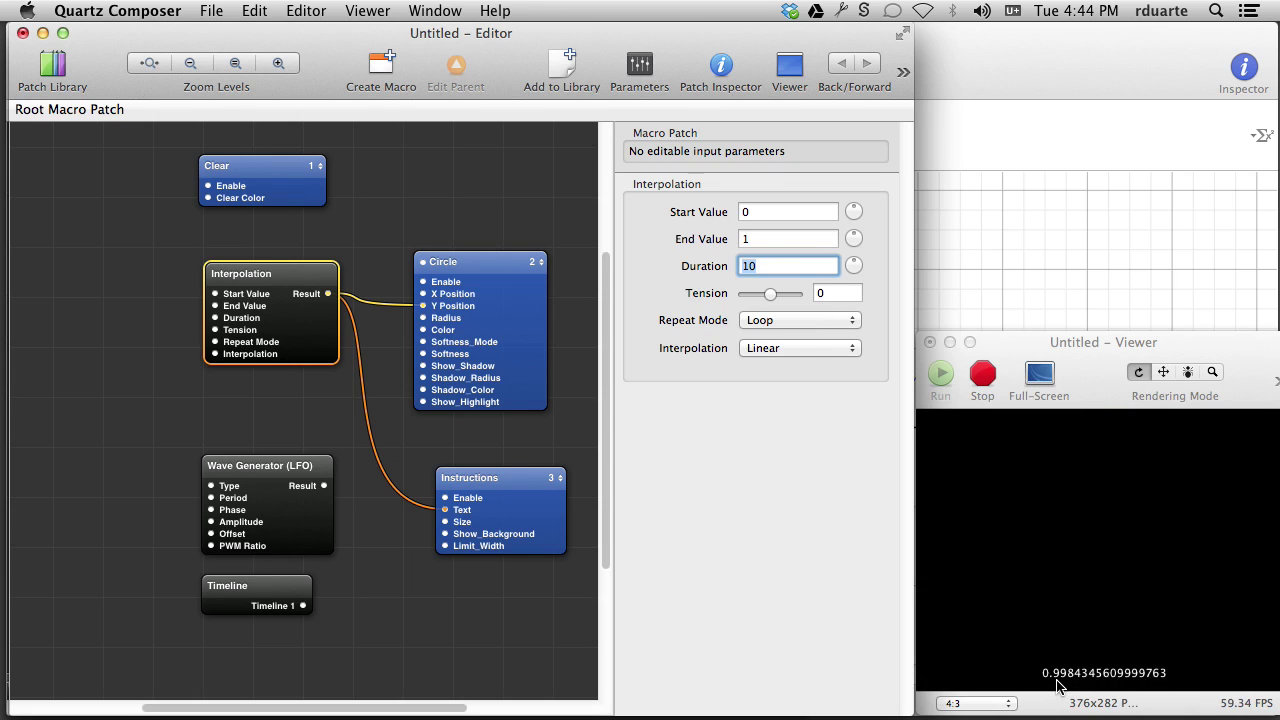
left_click(768, 328)
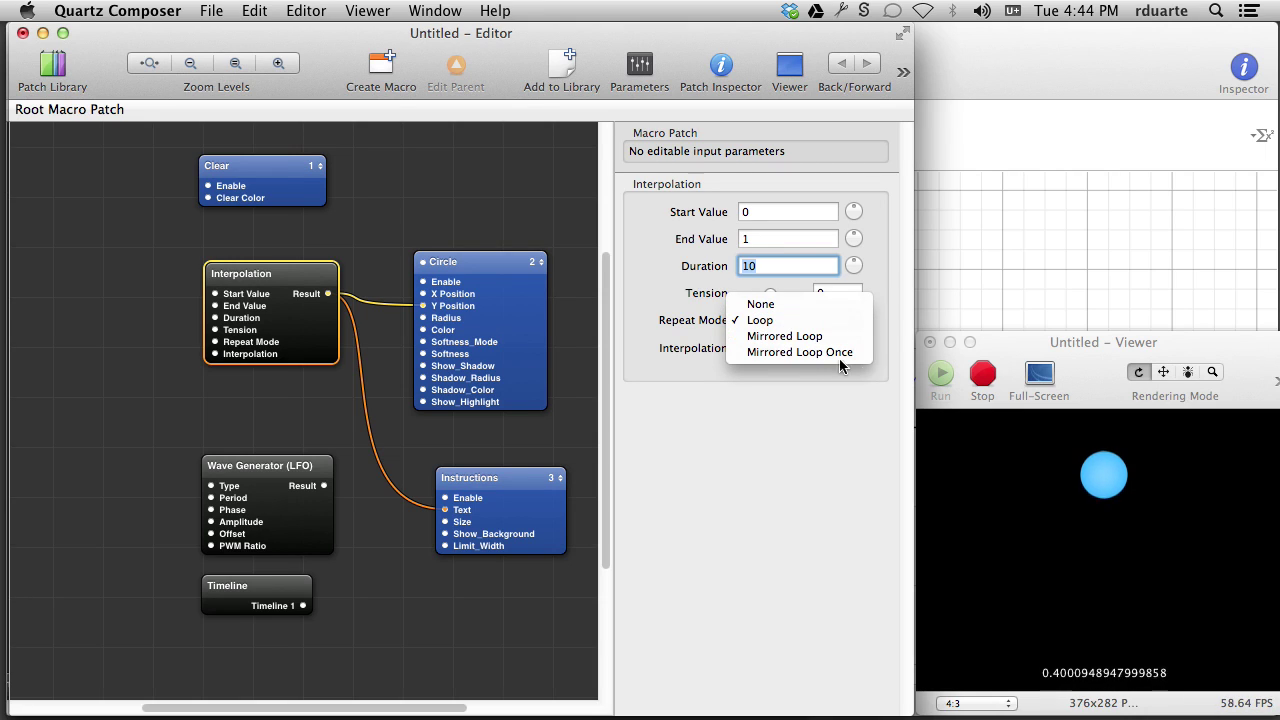
left_click(817, 336)
type("1")
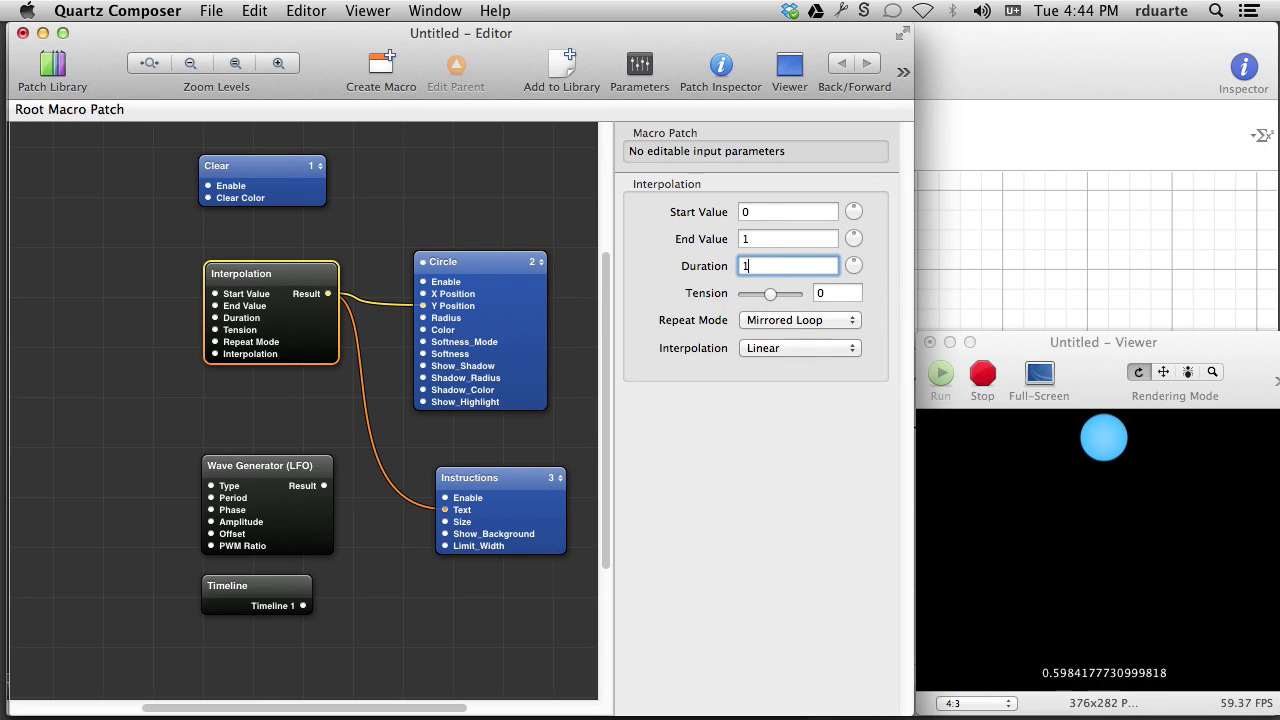
left_click(795, 347)
left_click(771, 340)
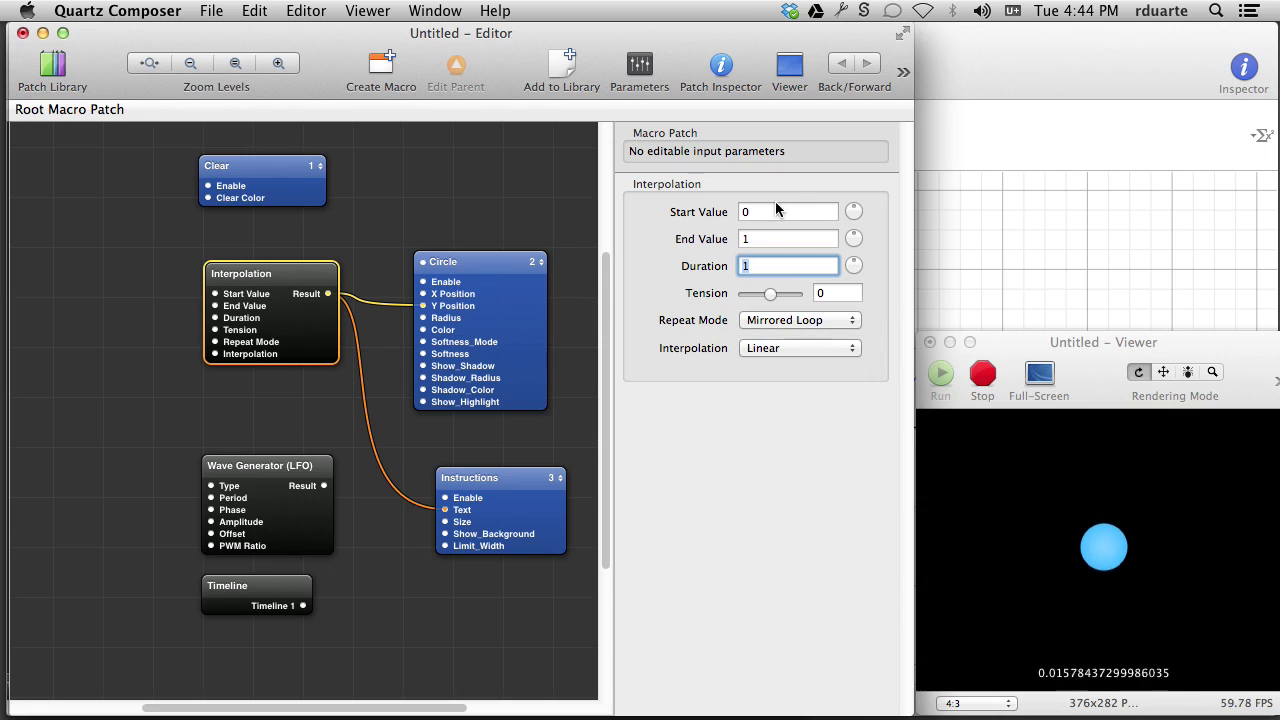
- Set the Interpolation Start Value to -0.5 and End Value to 0.5
left_click(776, 213)
type("-.5")
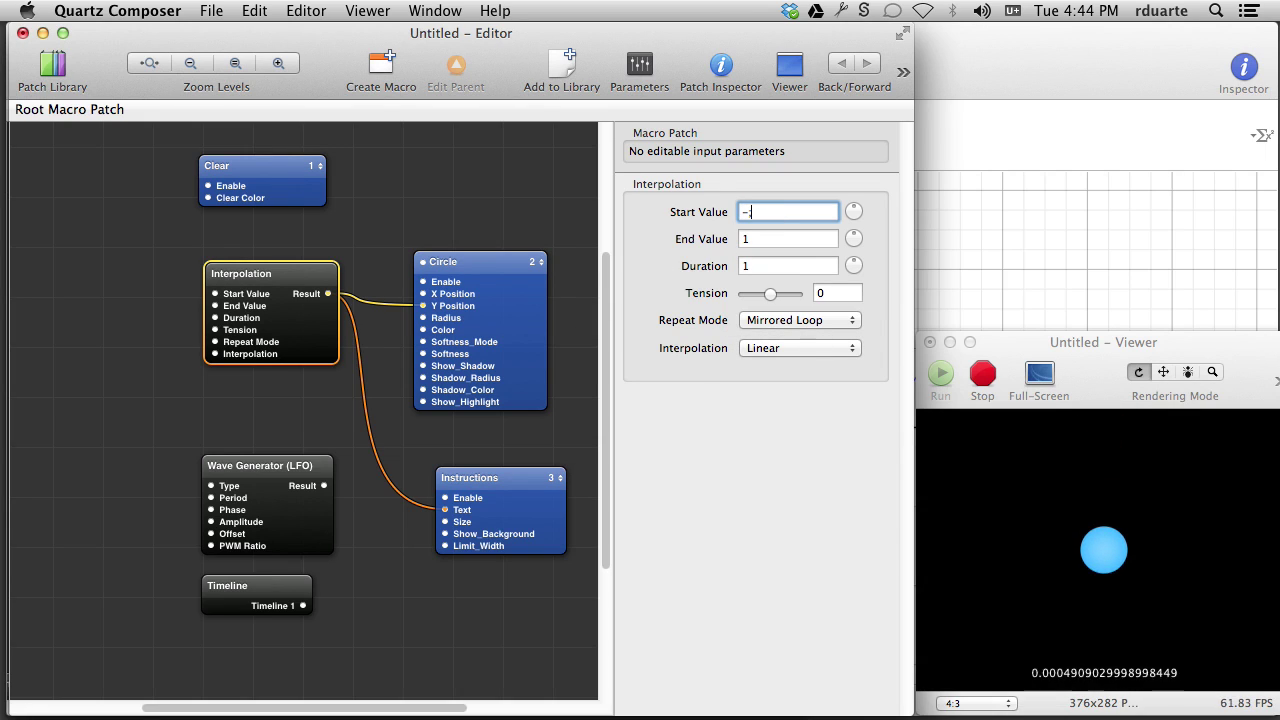
key("Tab")
type(".5")
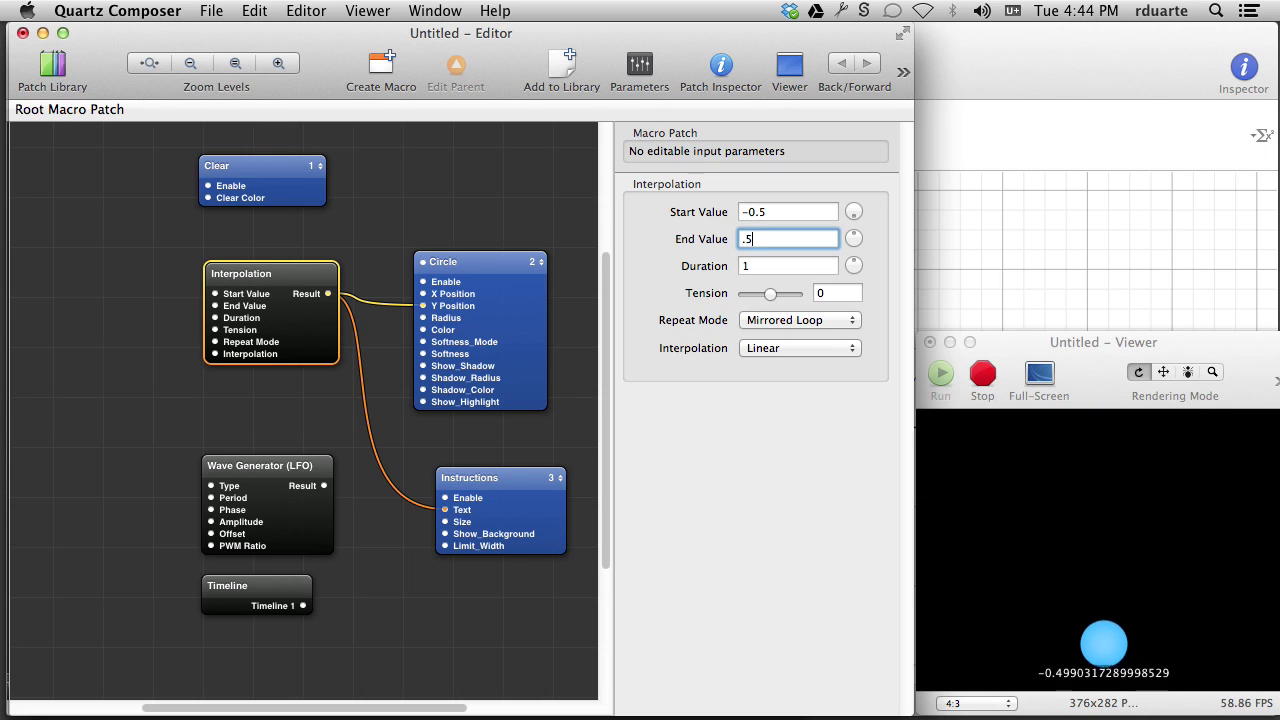
key("Tab")
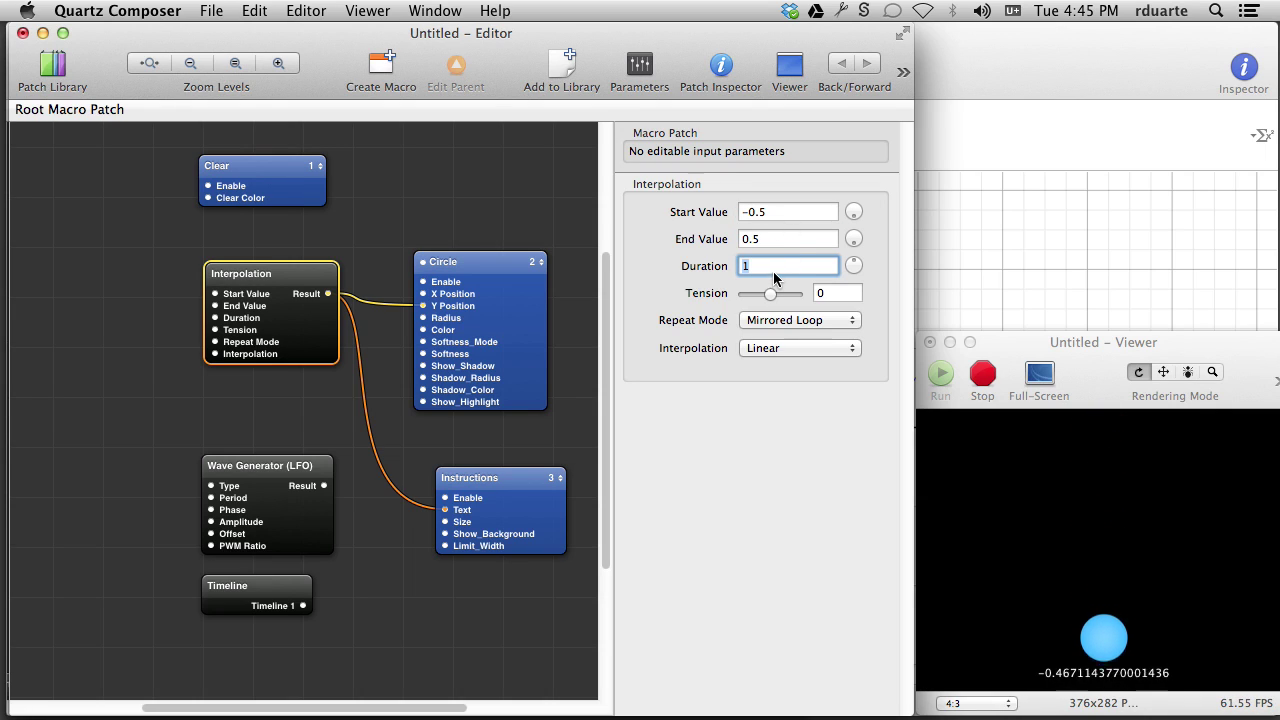
left_click(798, 350)
left_click(798, 357)
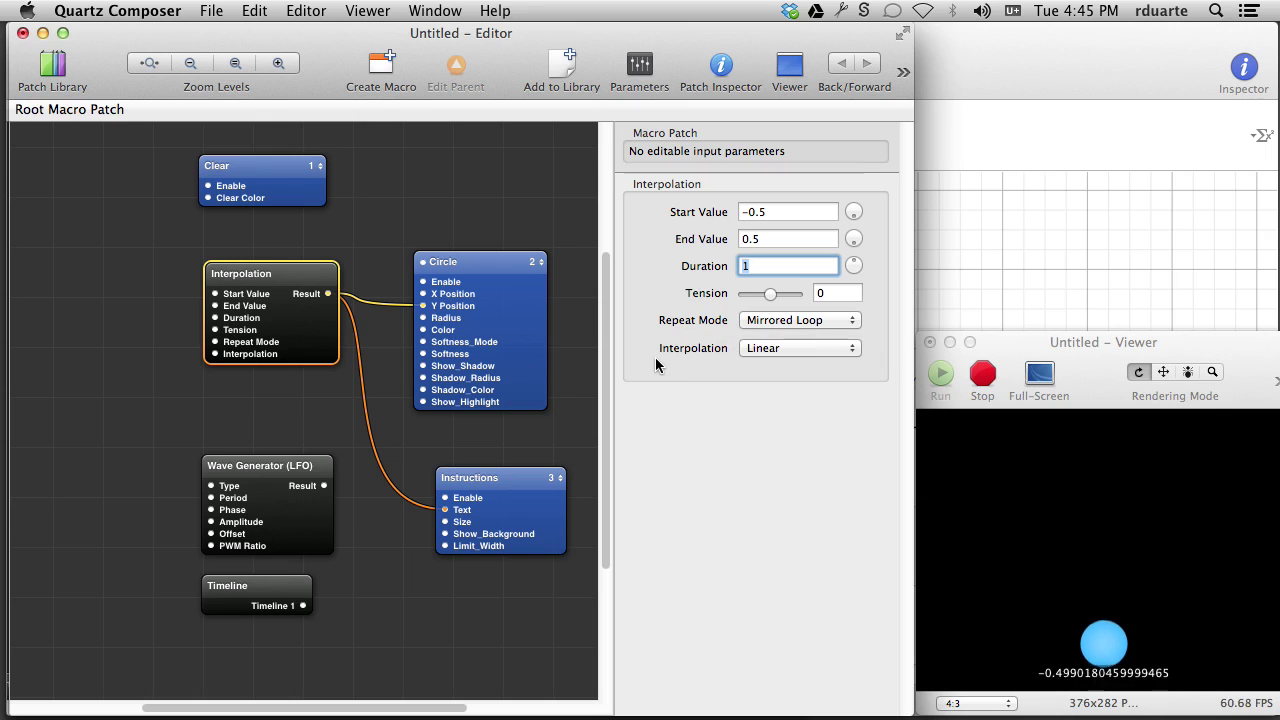
left_click(769, 348)
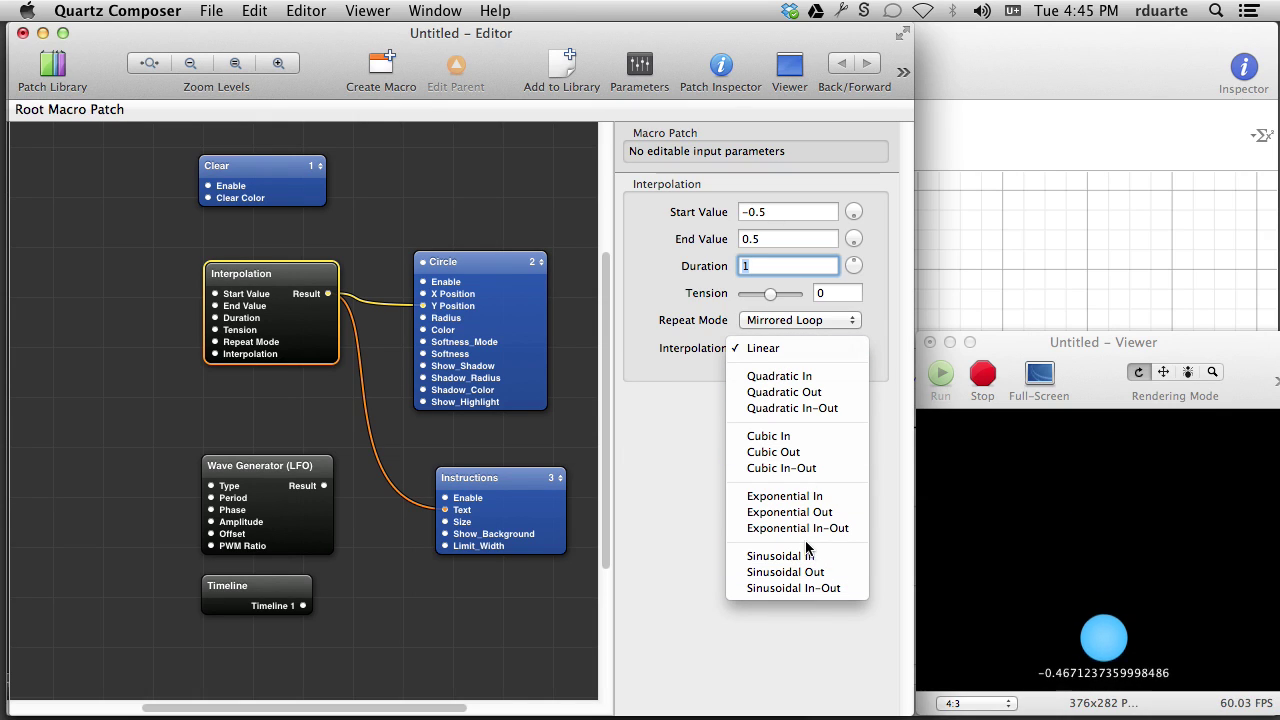
left_click(726, 537)
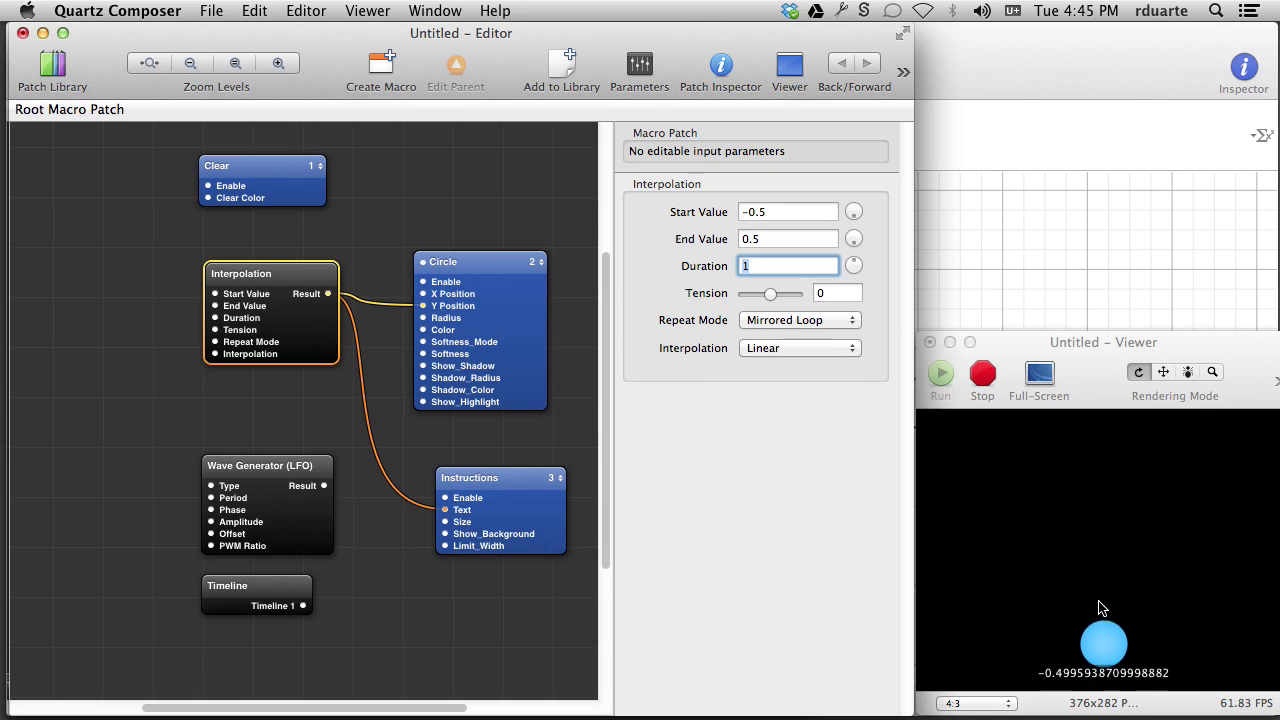
left_click(788, 347)
left_click(790, 348)
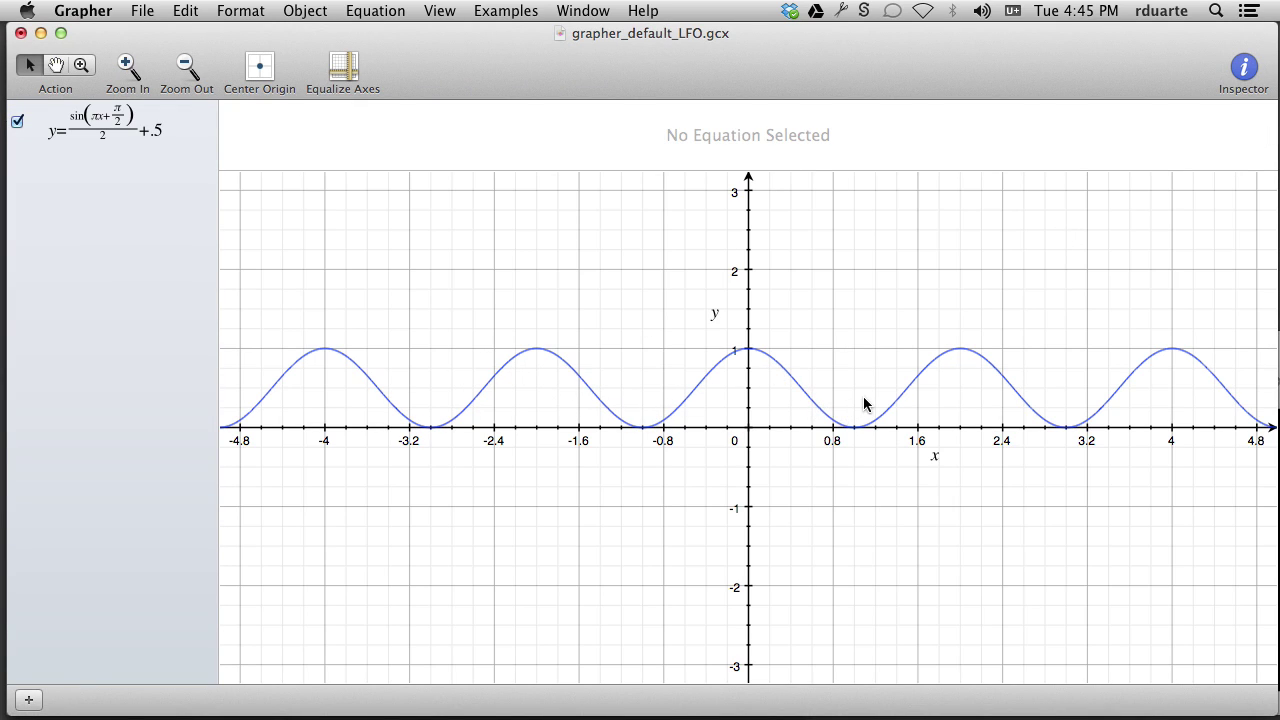
- Switch from Grapher back to the Quartz Composer editor and its interpolation settings
key("super+Tab")
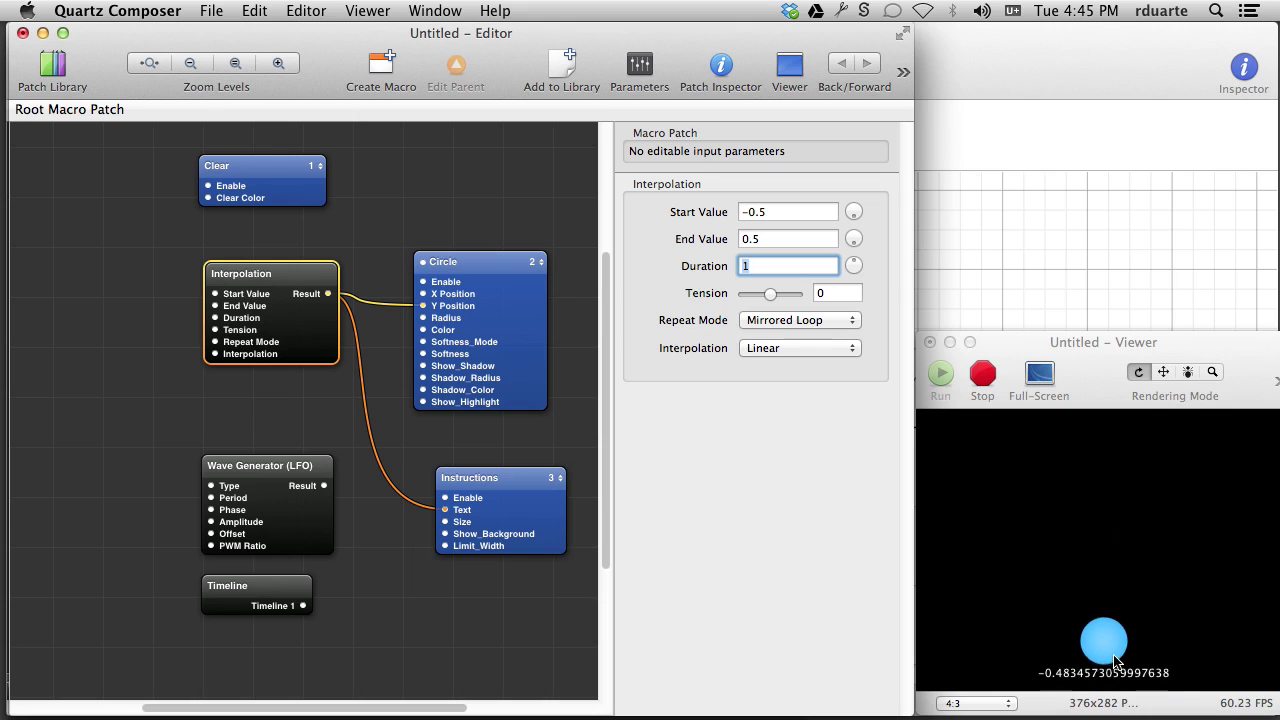
left_click(763, 349)
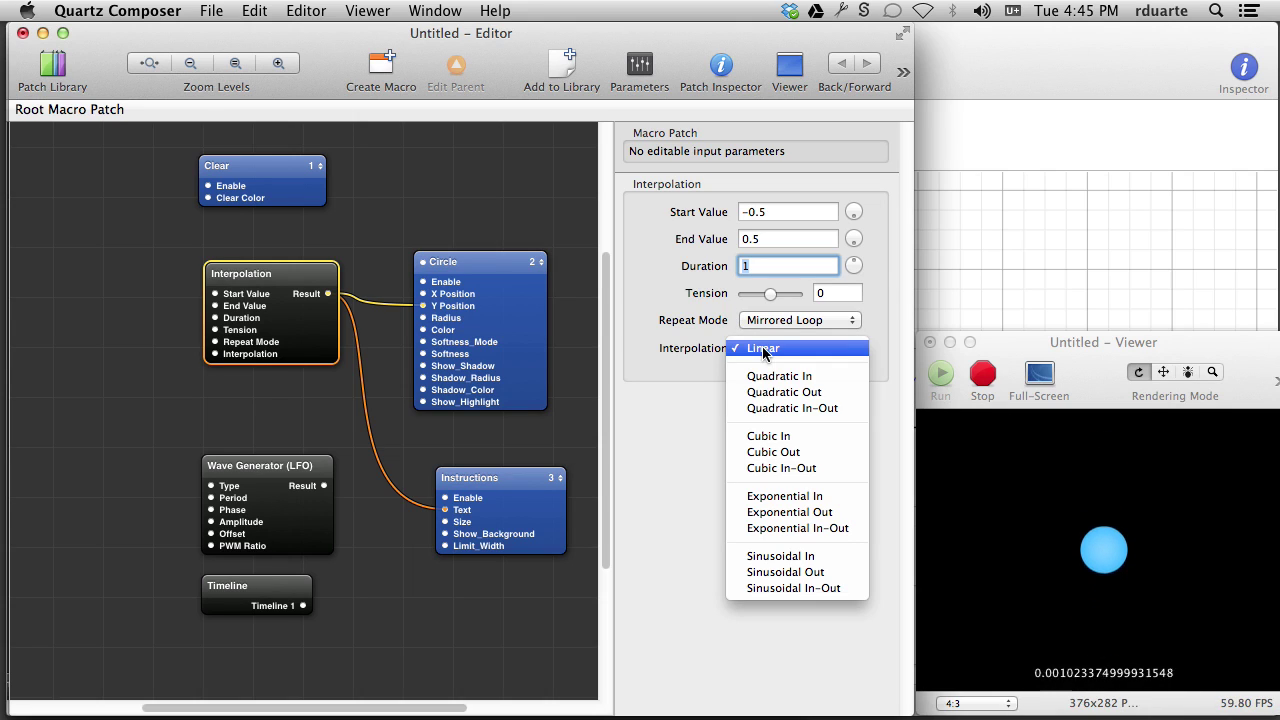
- Switch the Interpolation easing to Sinusoidal In and compare it with Grapher's sine plot
left_click(792, 559)
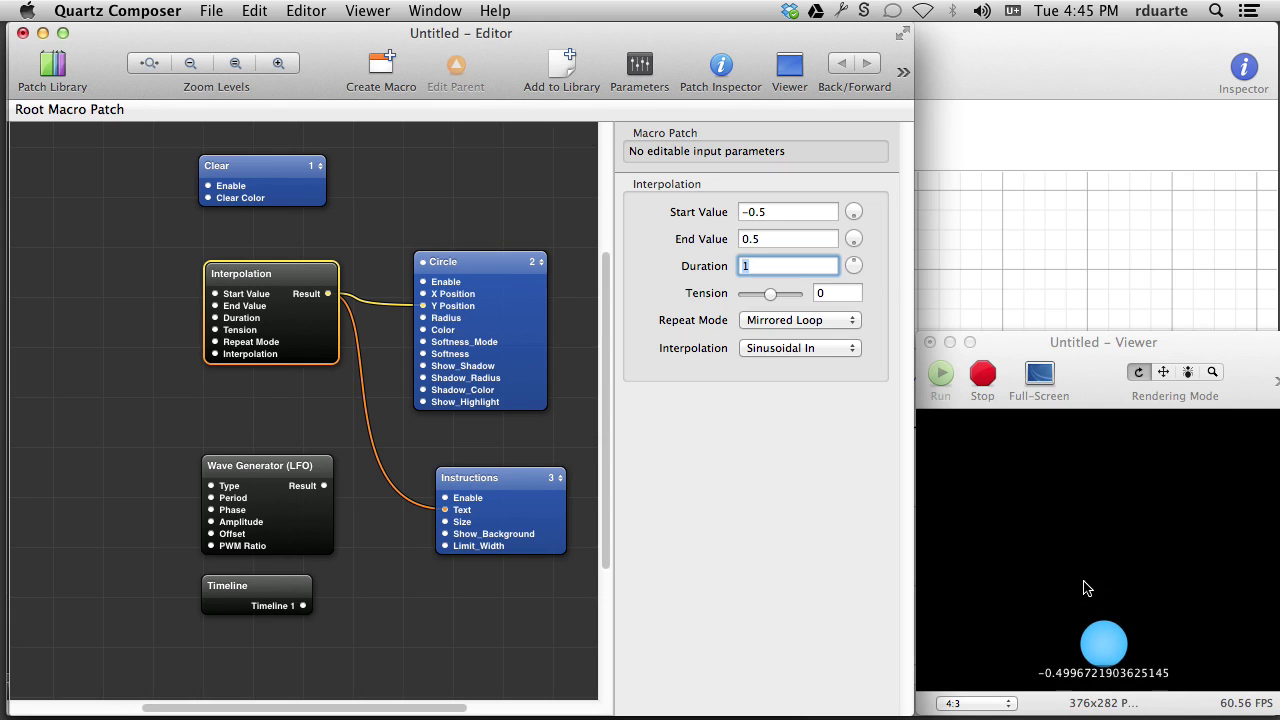
key("super+Tab")
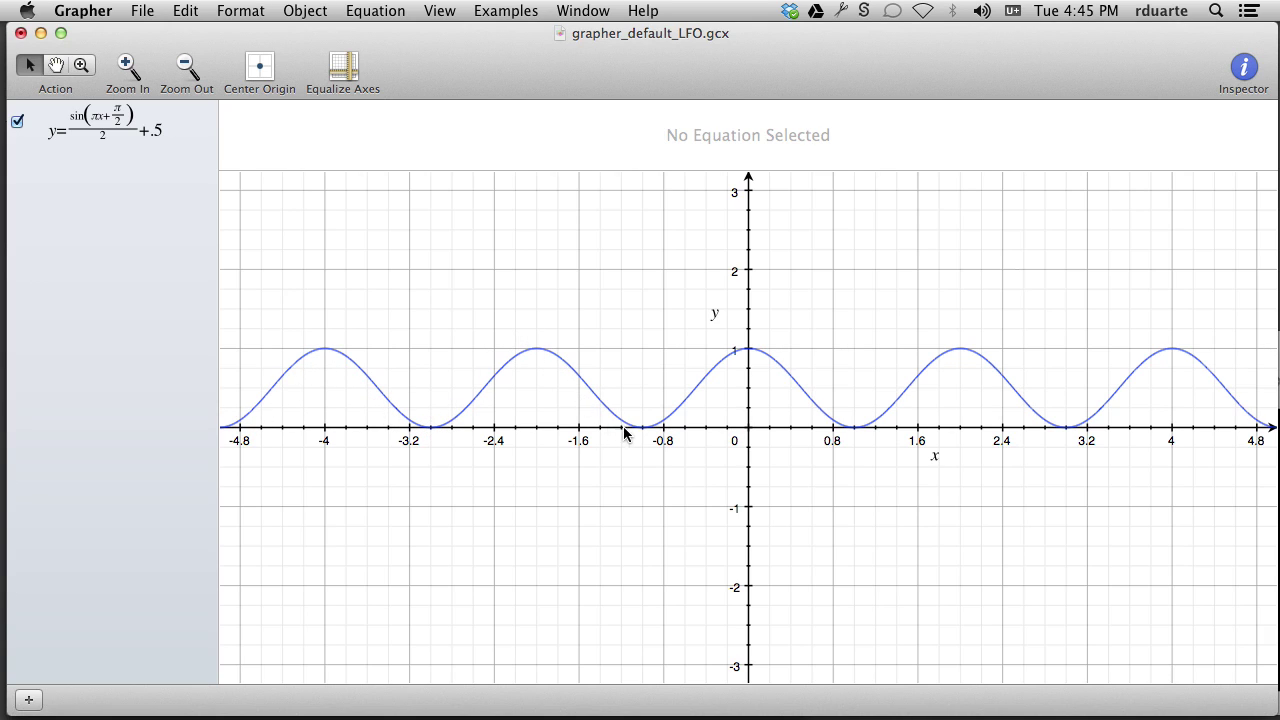
key("super+Tab")
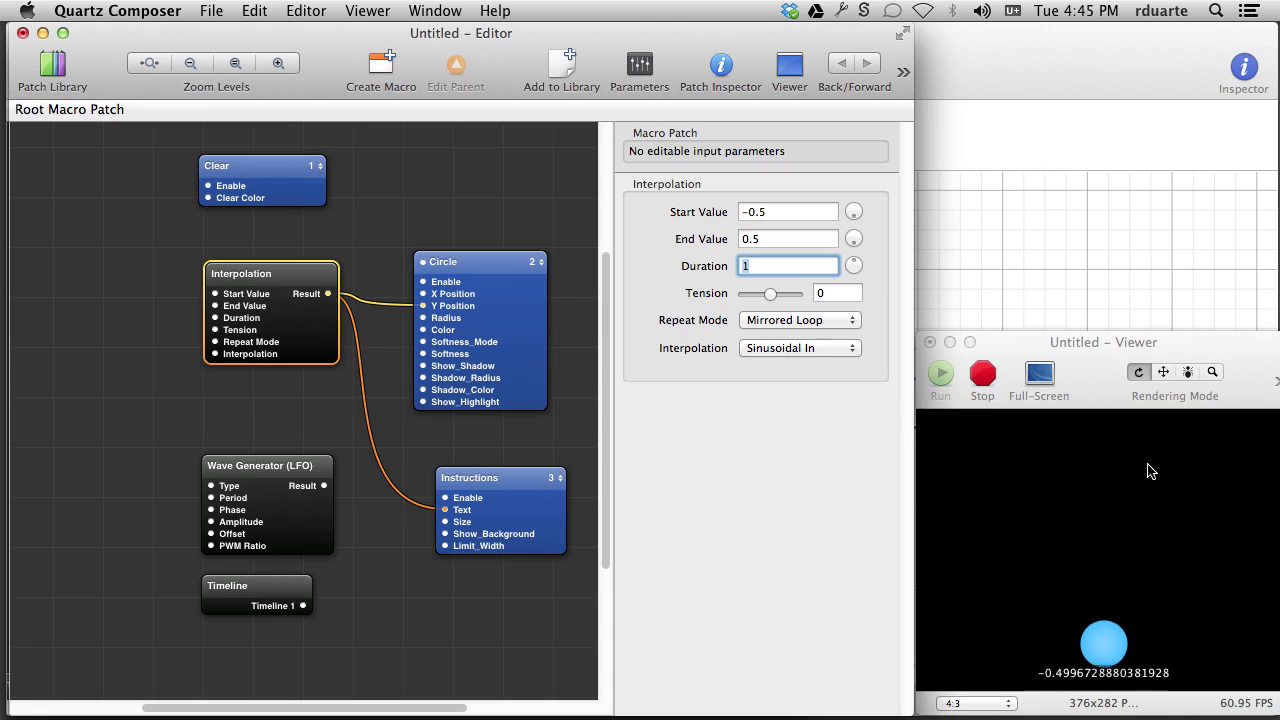
- Open the Interpolation patch's inspector in its own window and preview its Settings curve
left_click(726, 72)
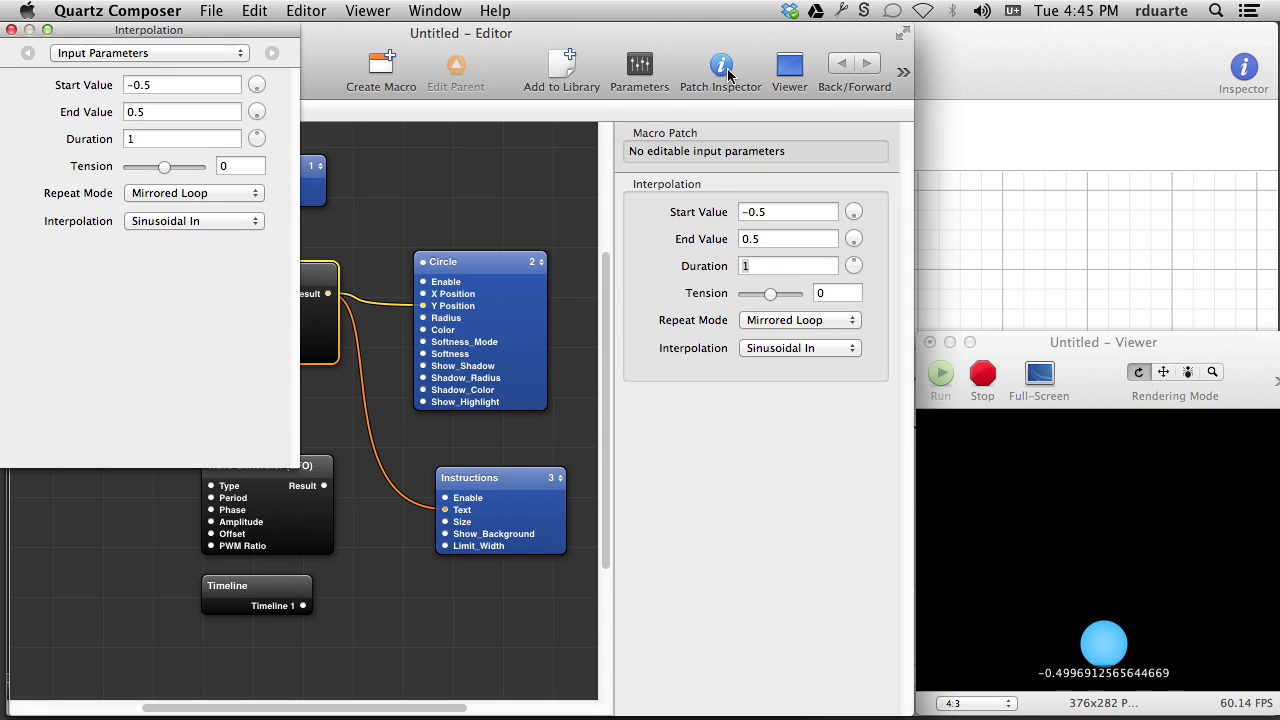
left_click_drag(210, 30, 757, 114)
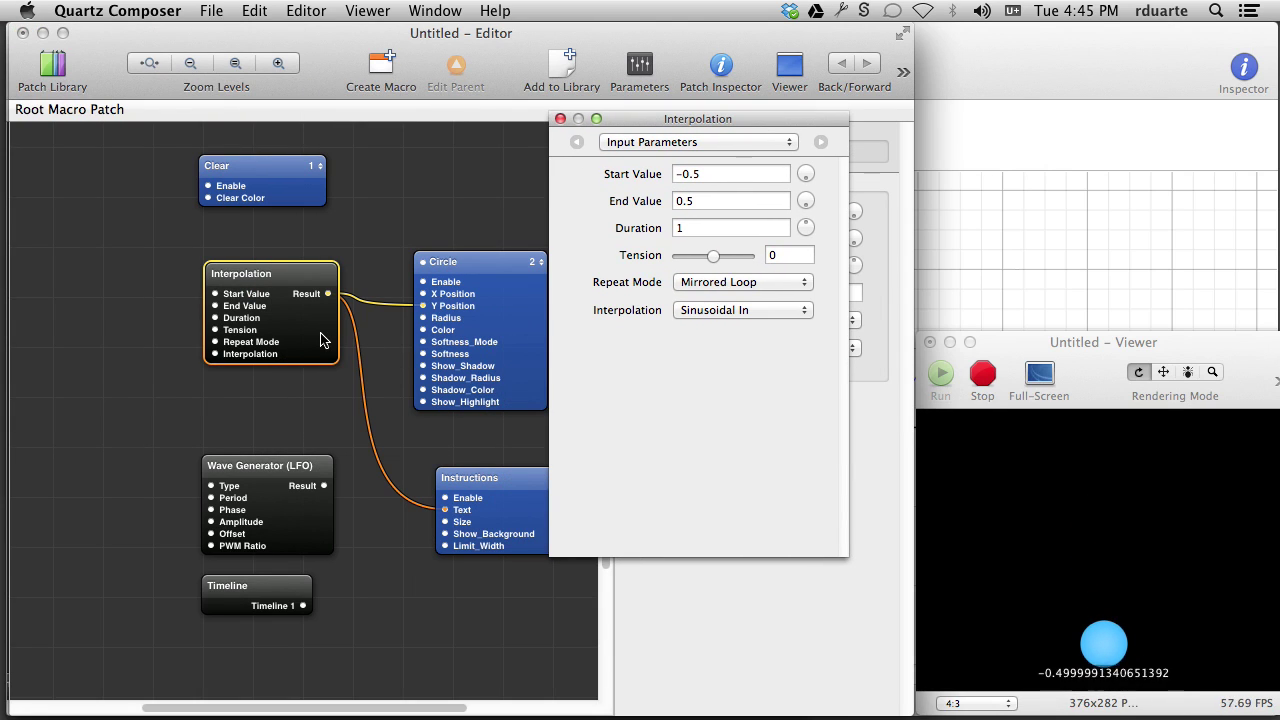
left_click(680, 143)
left_click(680, 160)
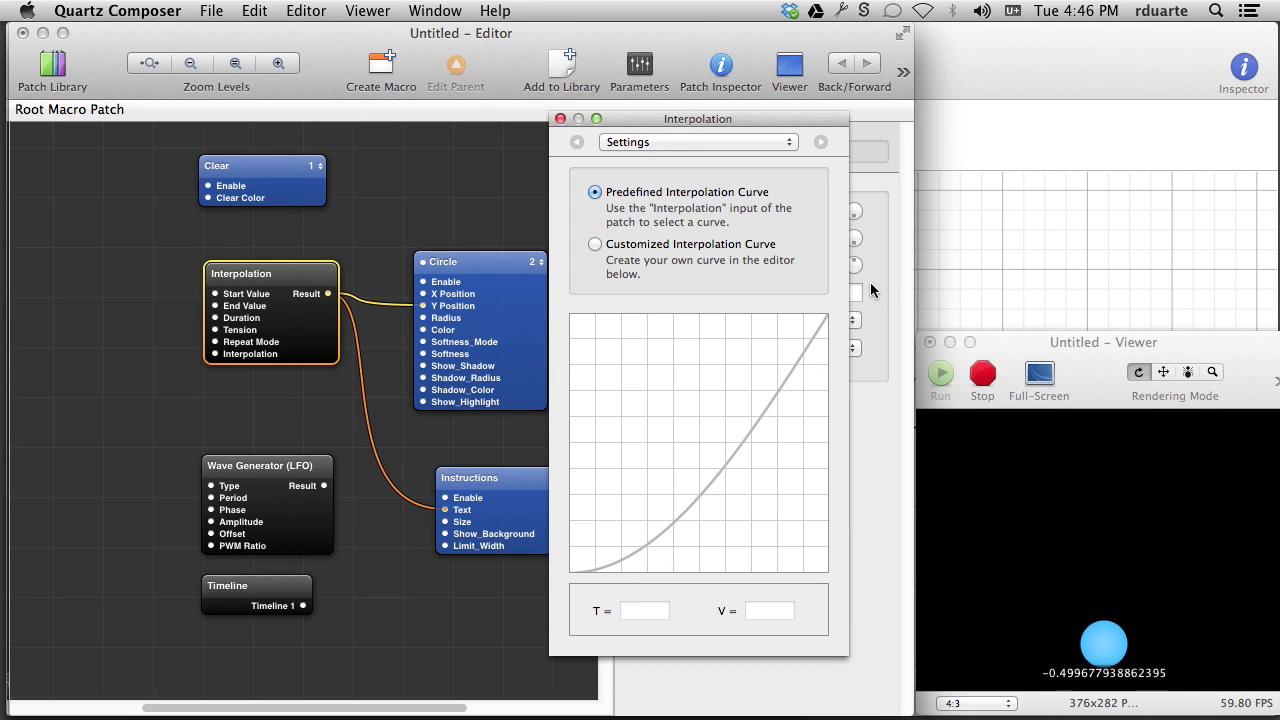
left_click(719, 146)
left_click(726, 126)
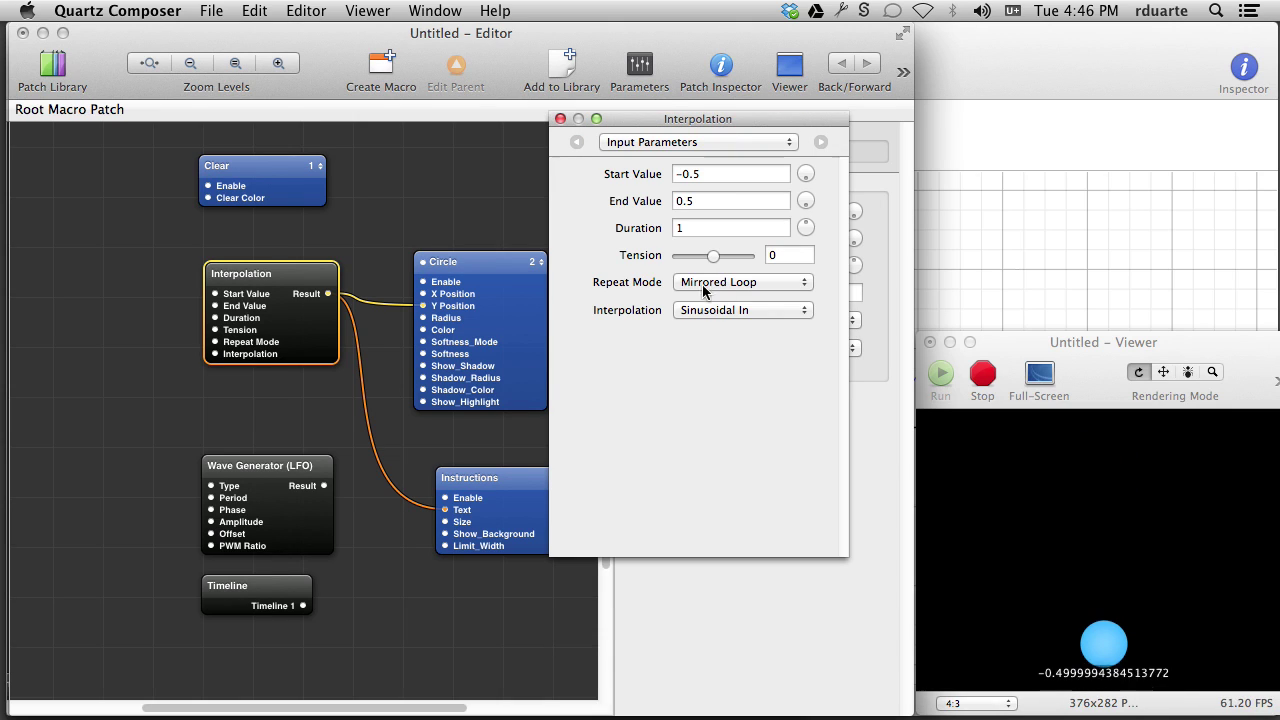
- Pick Exponential In-Out as the interpolation curve and review its graph in Settings
left_click(726, 312)
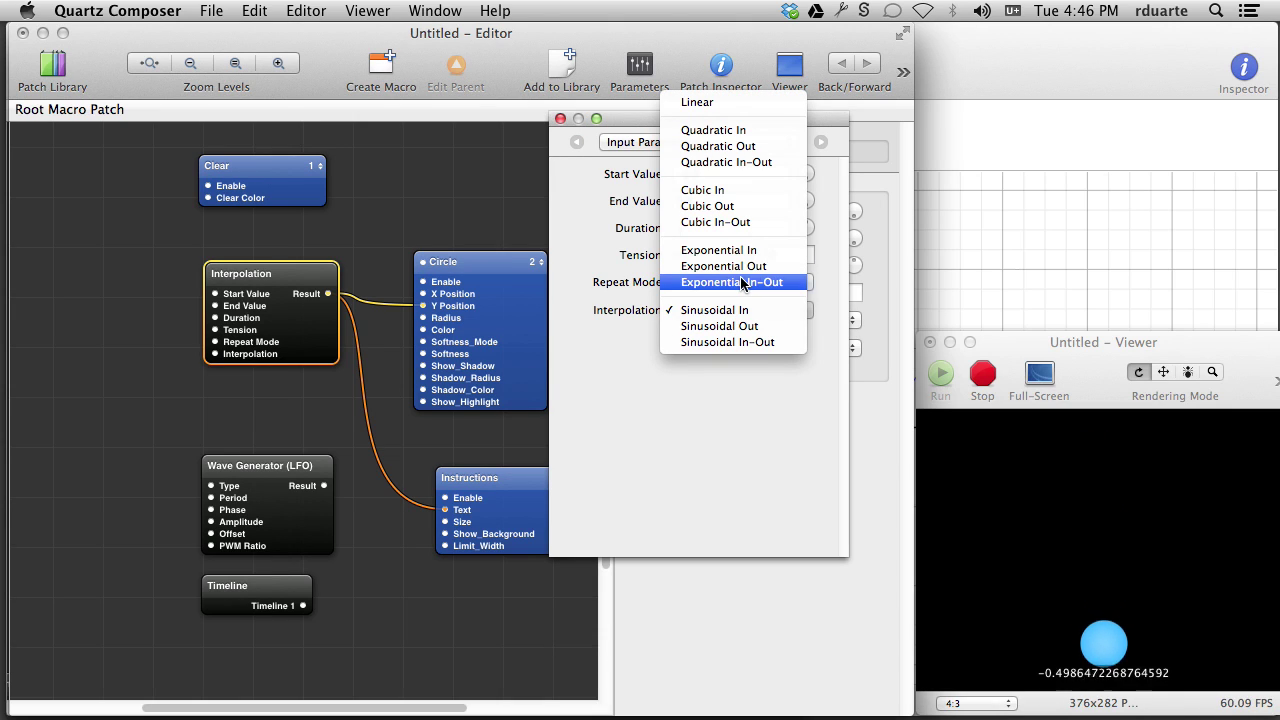
left_click(742, 283)
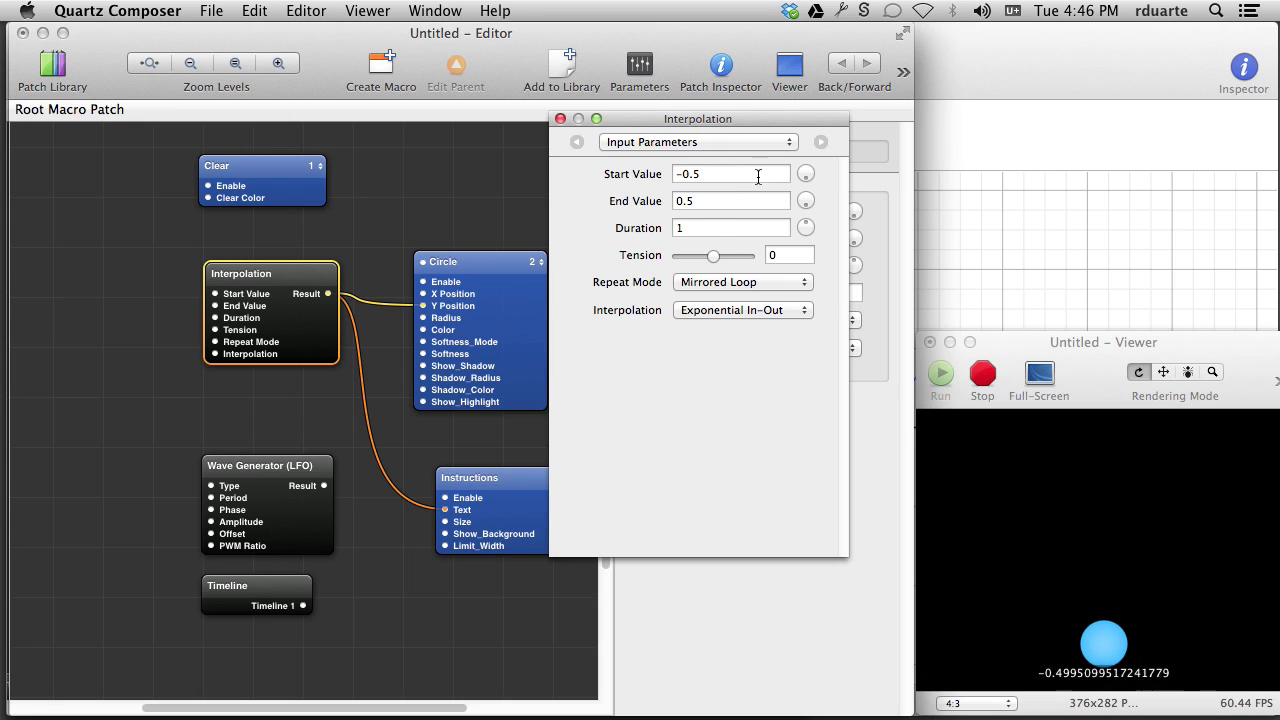
left_click(703, 142)
left_click(705, 157)
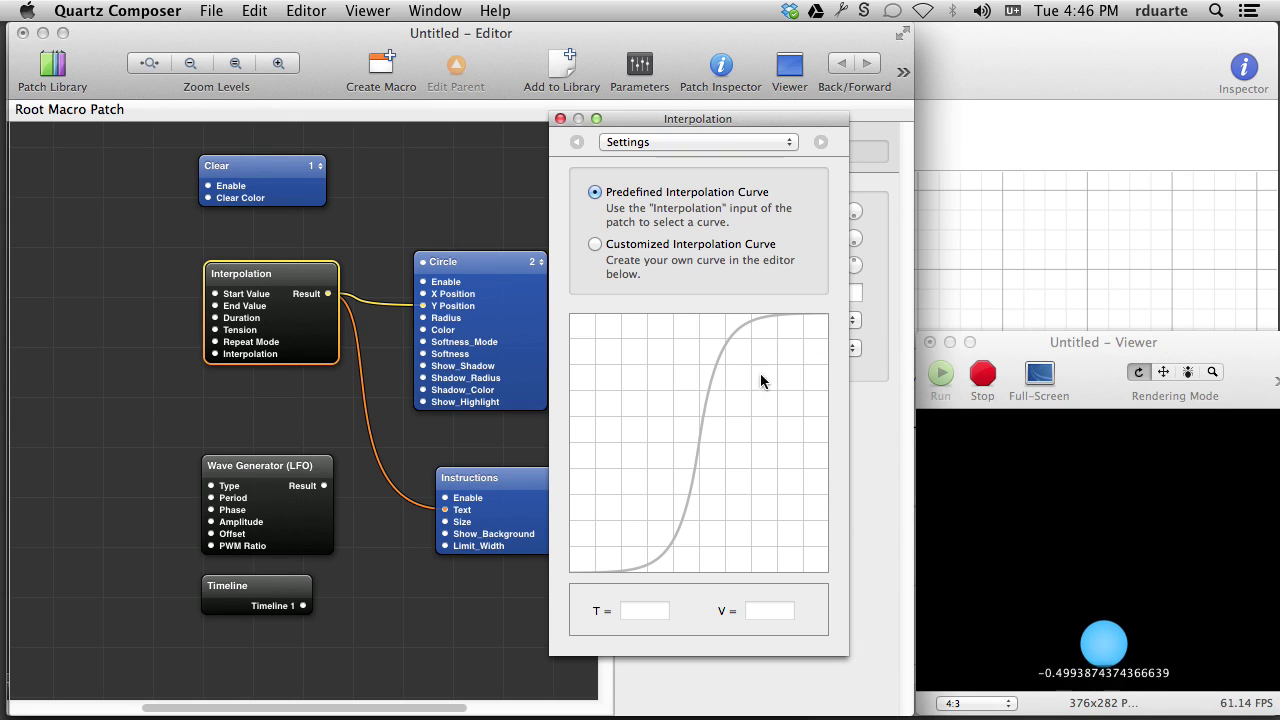
left_click(624, 142)
left_click(640, 126)
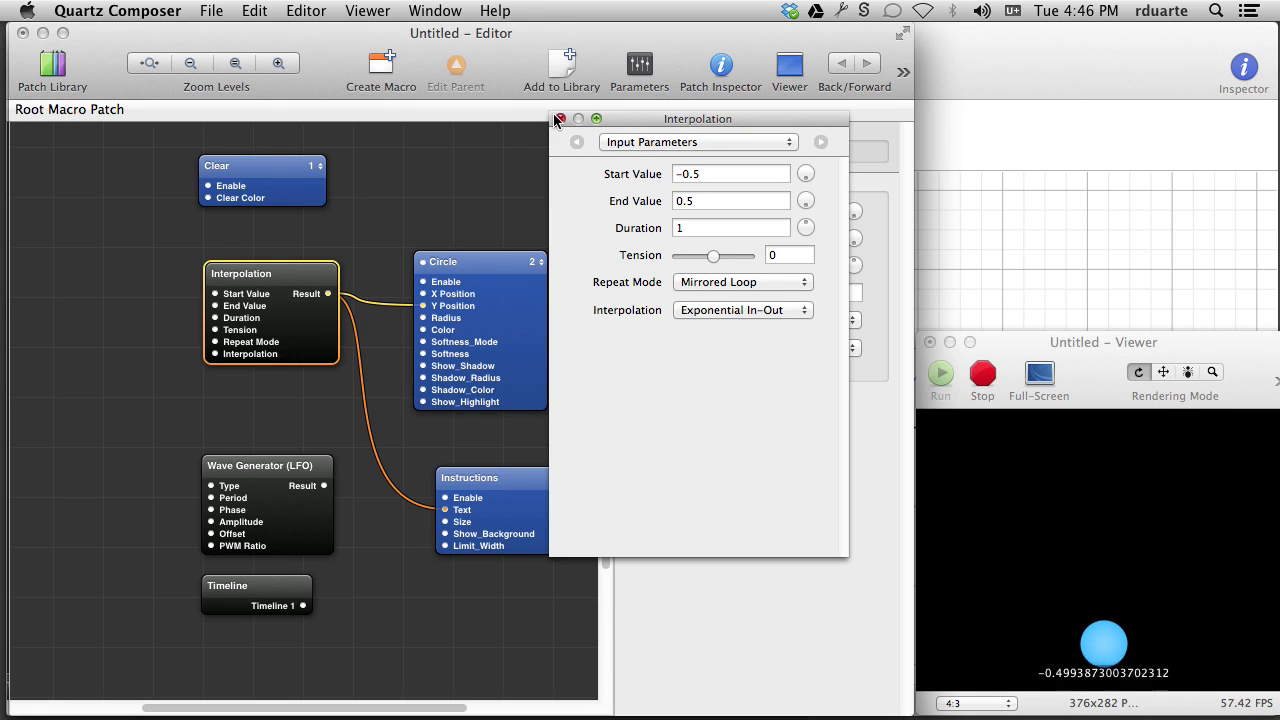
- Set the Repeat Mode to None and replay the one-shot motion in the Viewer
left_click(745, 283)
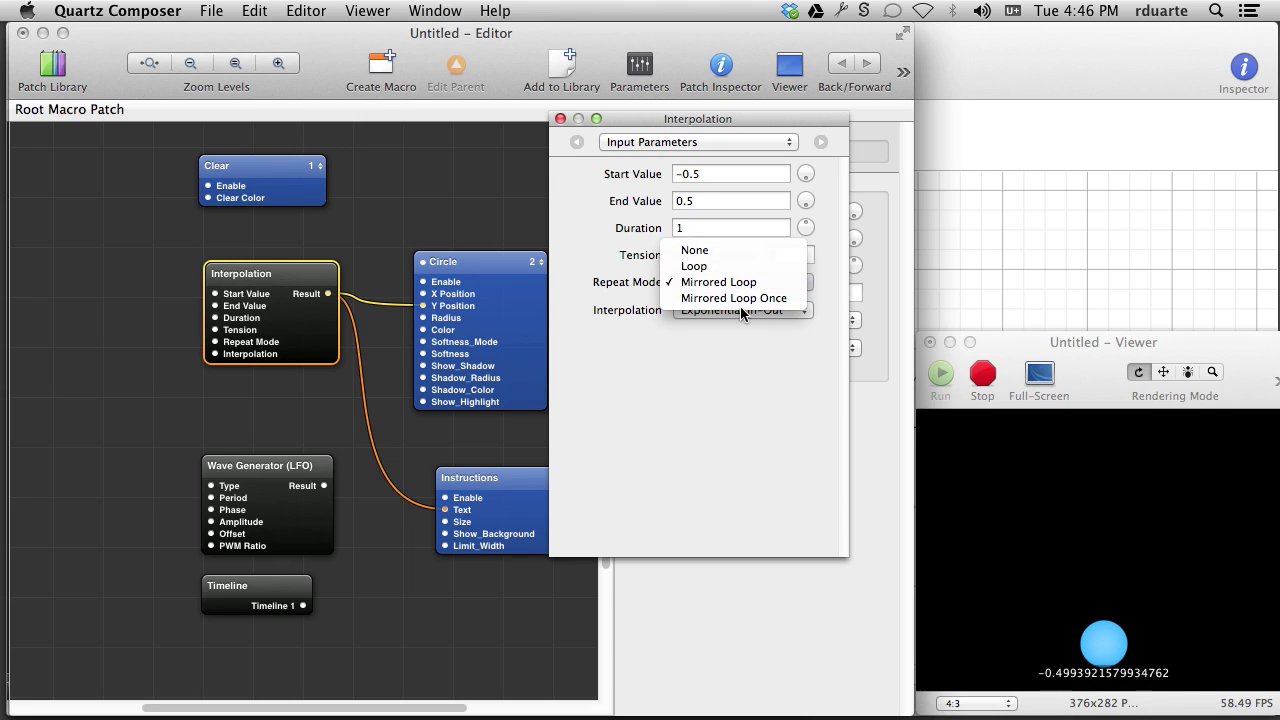
left_click(722, 252)
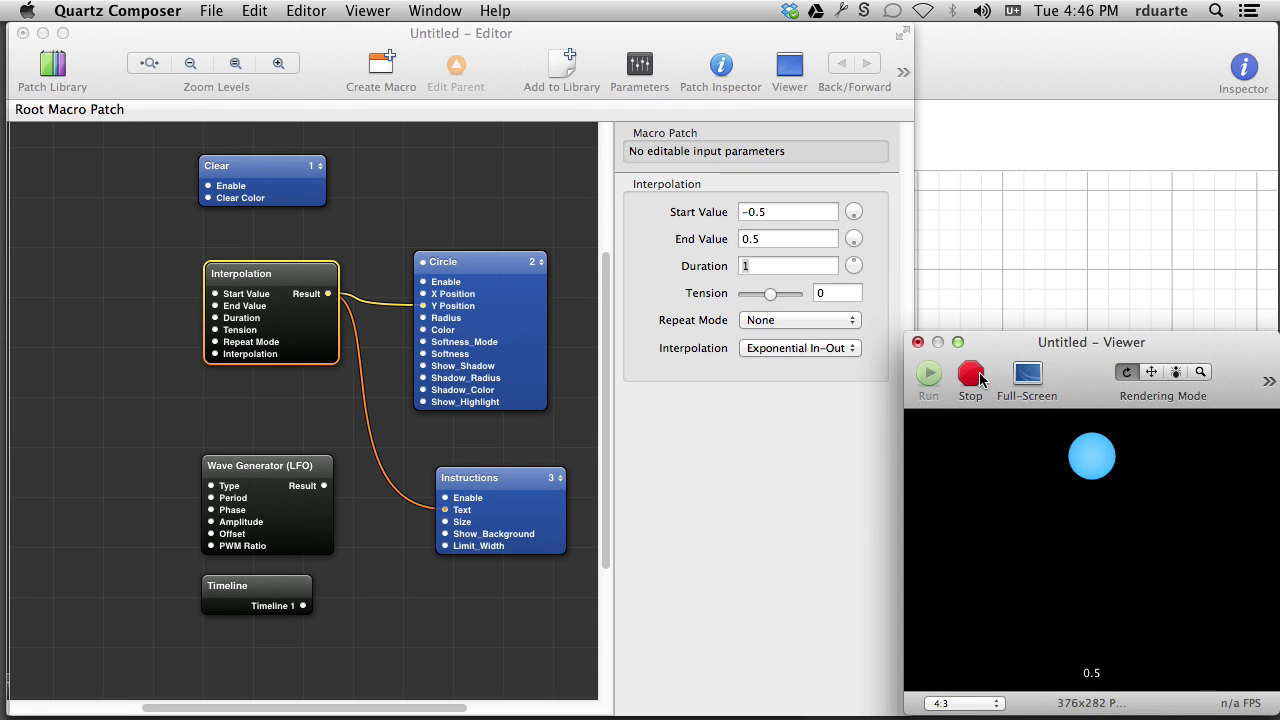
left_click(972, 376)
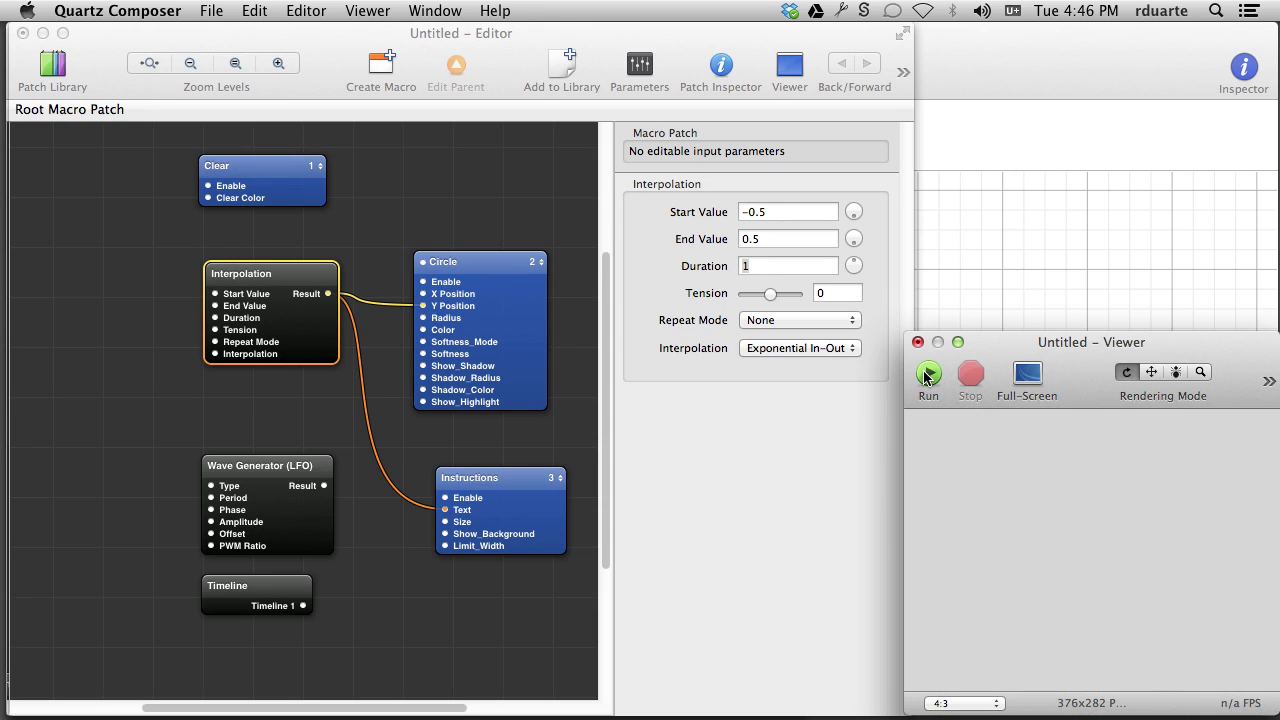
left_click(927, 375)
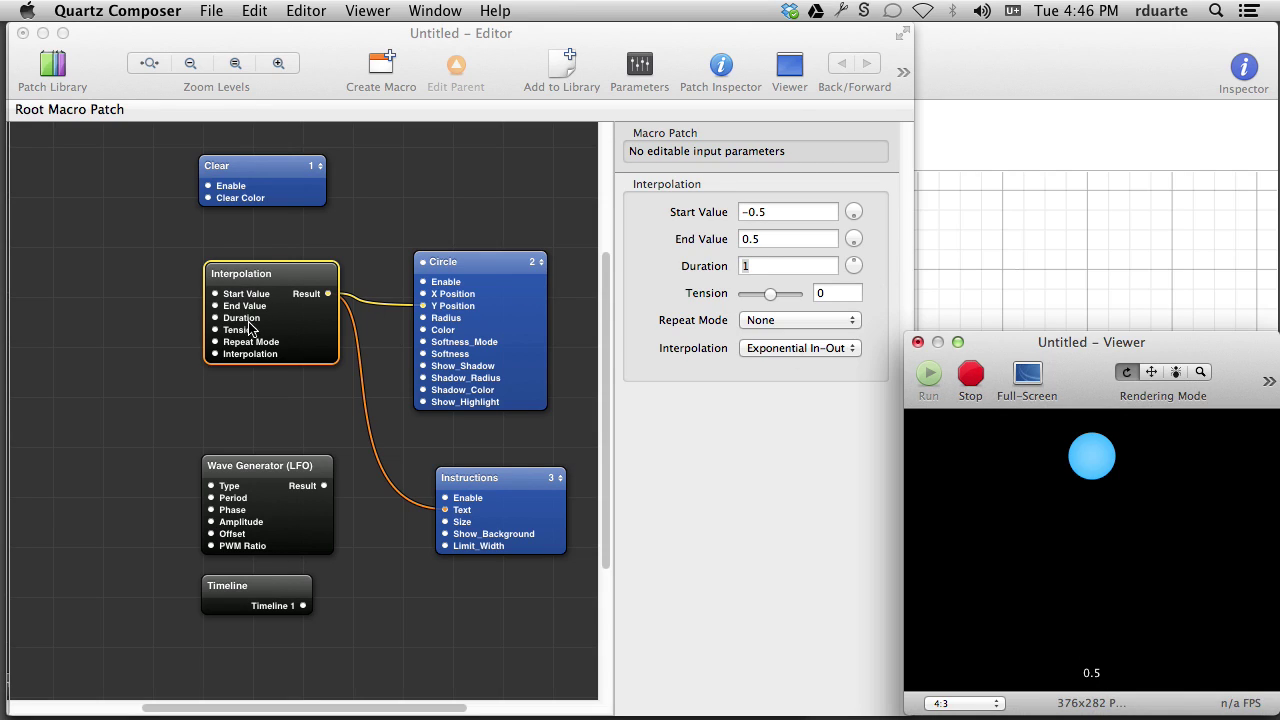
left_click(970, 375)
left_click(928, 374)
- Stop rendering and delete the Interpolation patch along with its connections
left_click(968, 382)
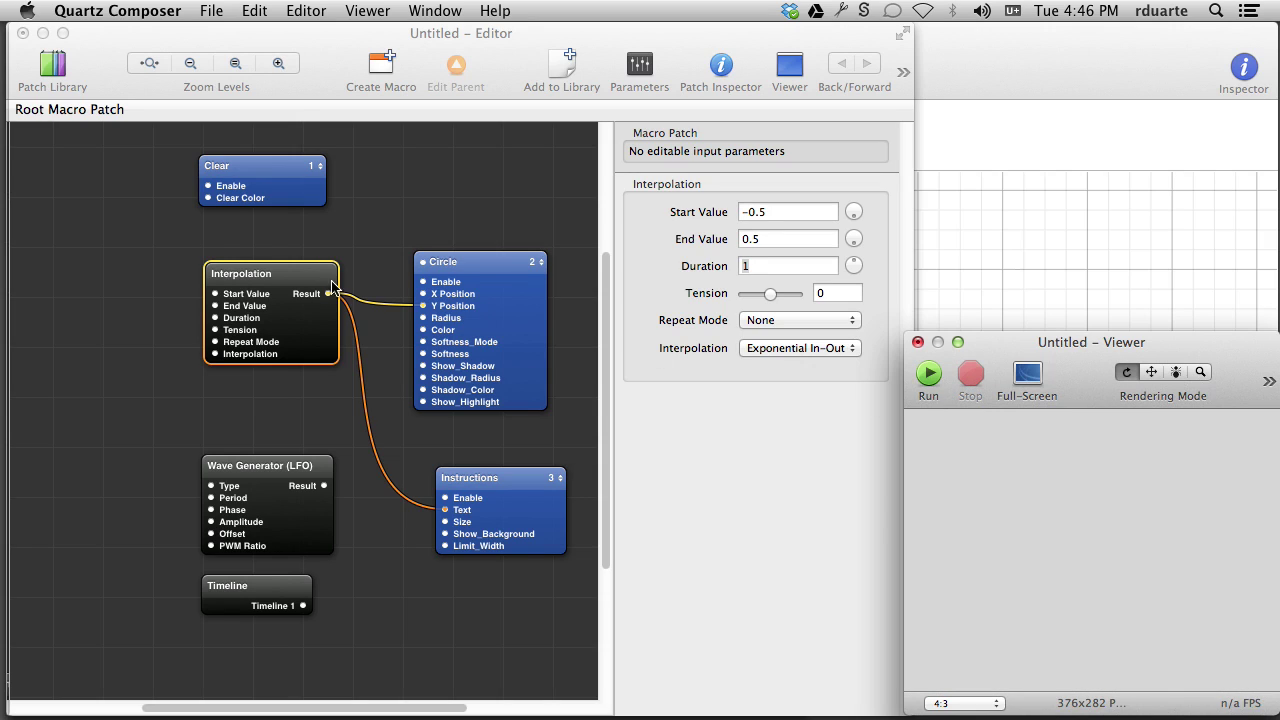
left_click(238, 313)
key("Delete")
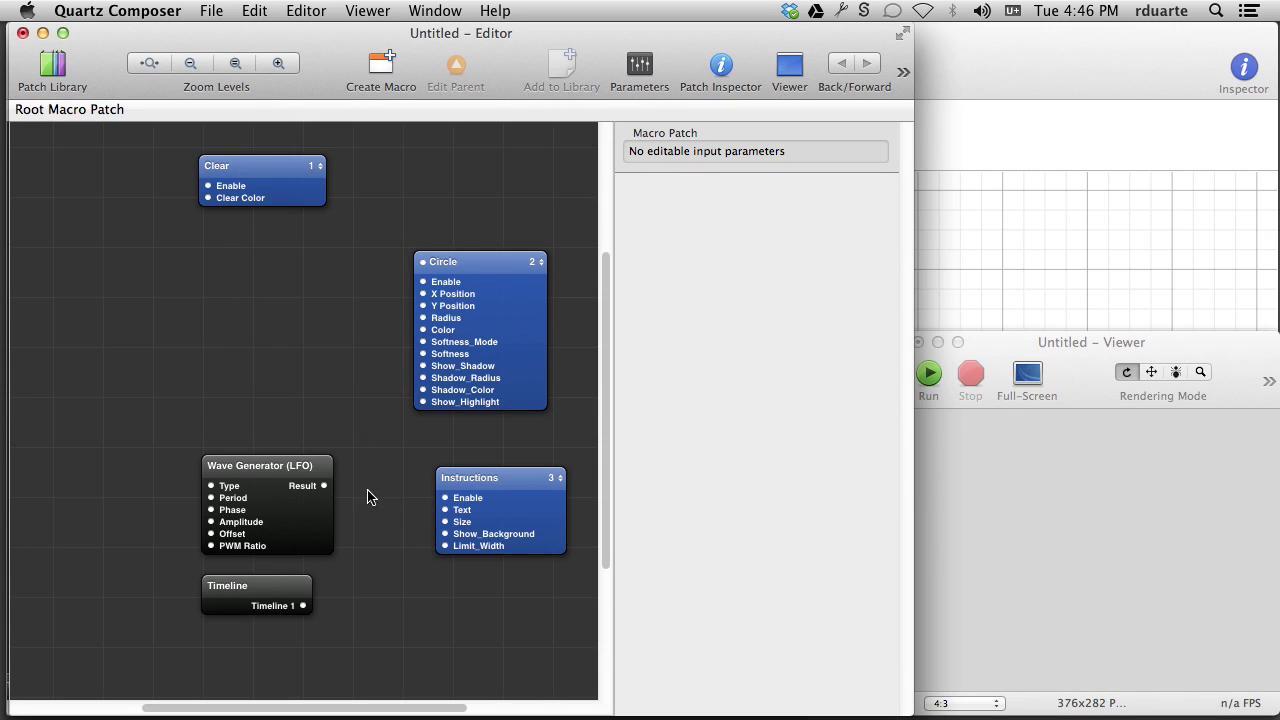
- Move the Wave Generator (LFO) patch up into the freed spot and check its Period
left_click_drag(250, 478, 249, 277)
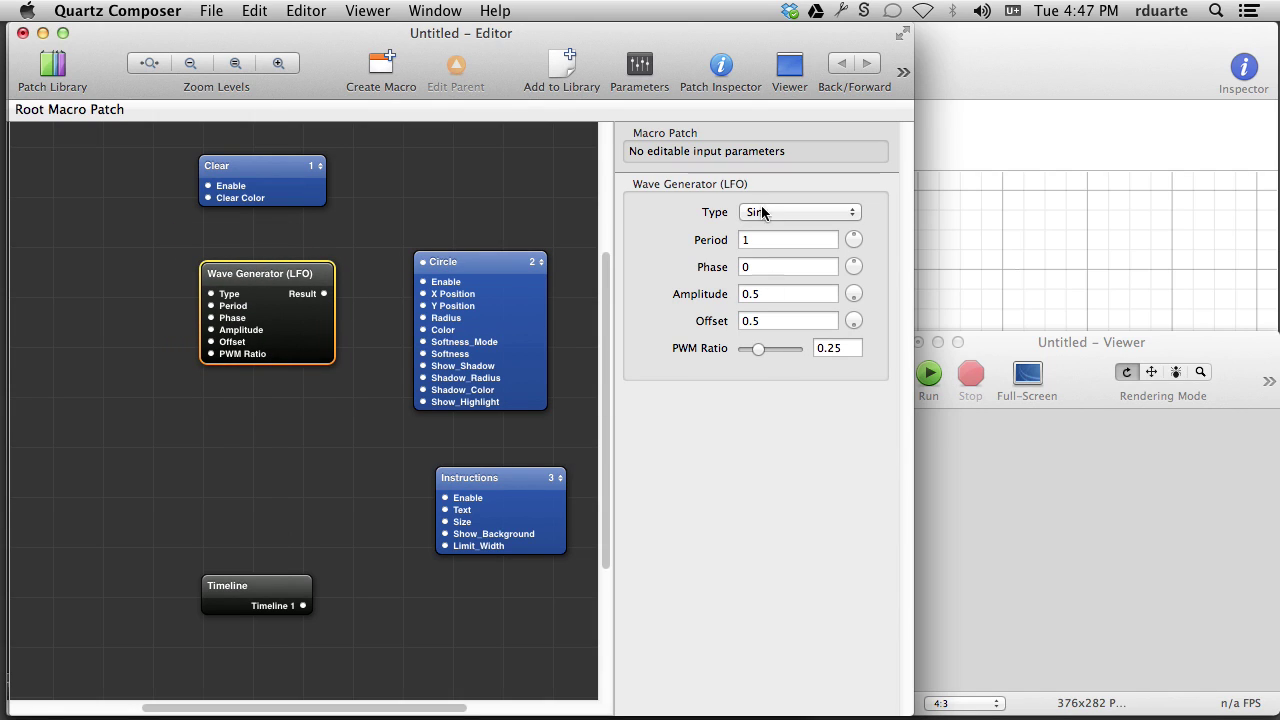
left_click(762, 241)
left_click(1016, 347)
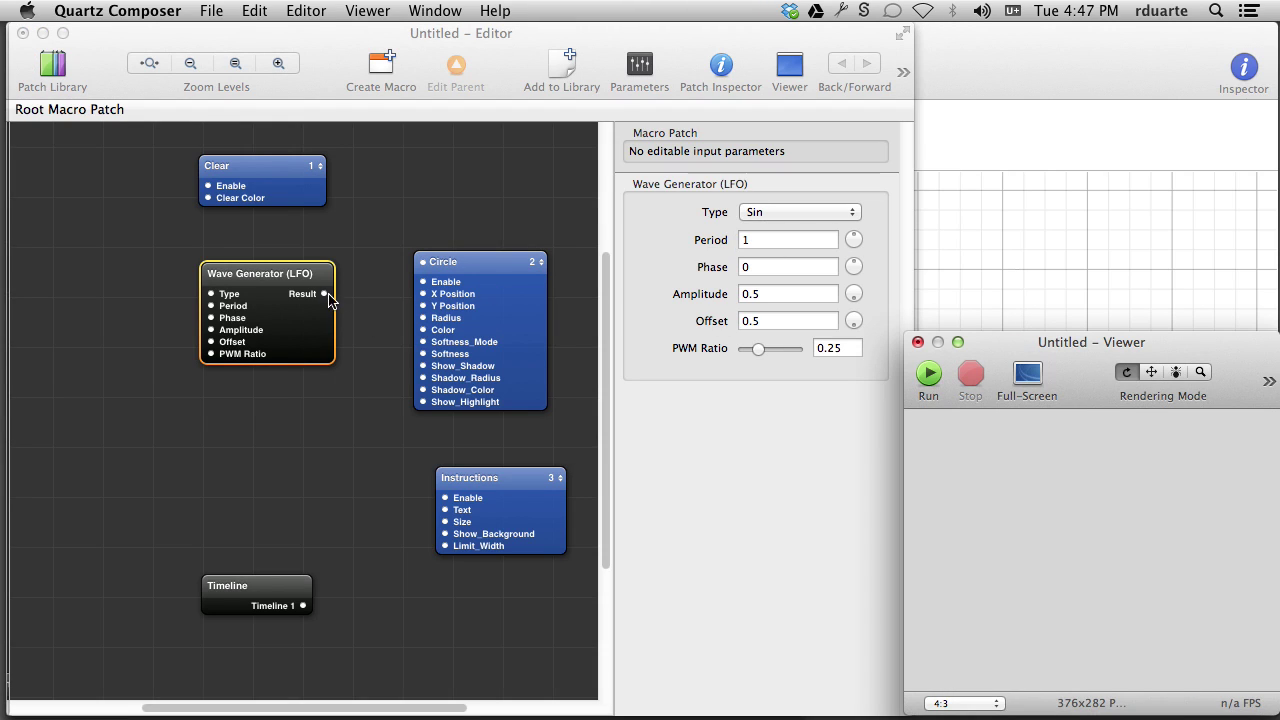
- Wire the Wave Generator Result to Instructions Text and Circle Y Position, then run the Viewer
left_click_drag(326, 295, 449, 513)
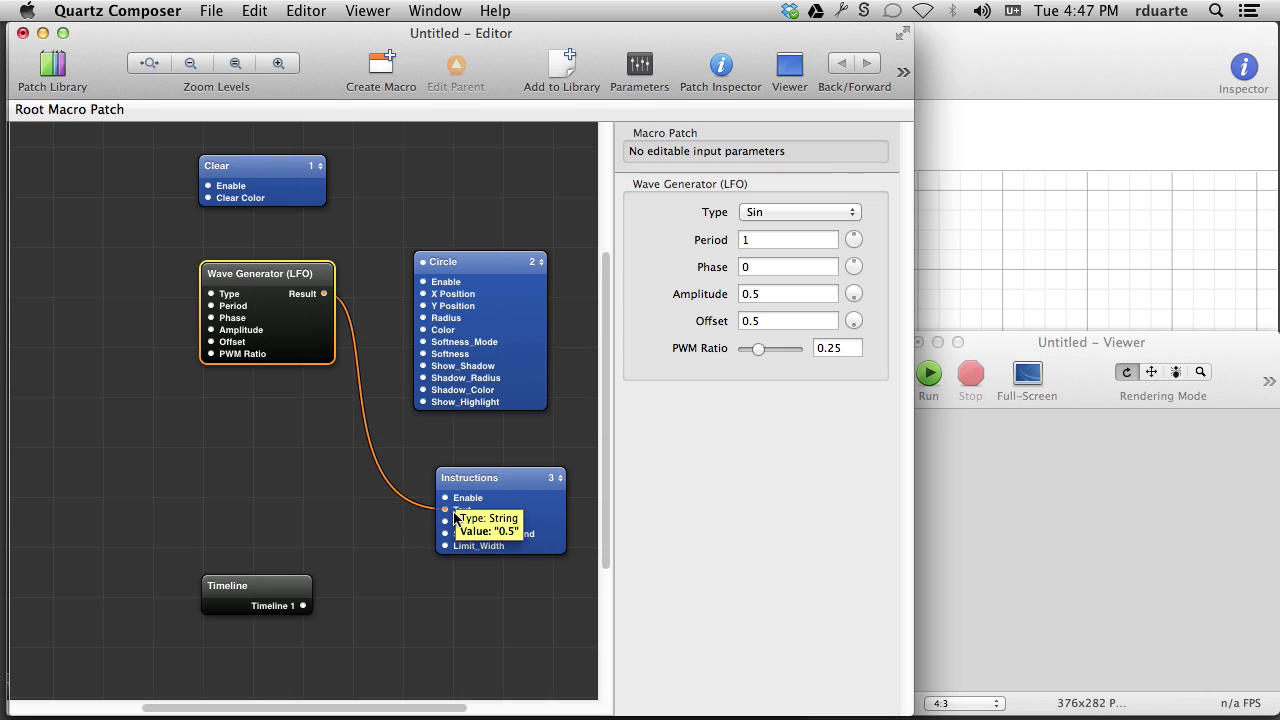
left_click_drag(326, 295, 421, 294)
left_click(1017, 345)
left_click(929, 374)
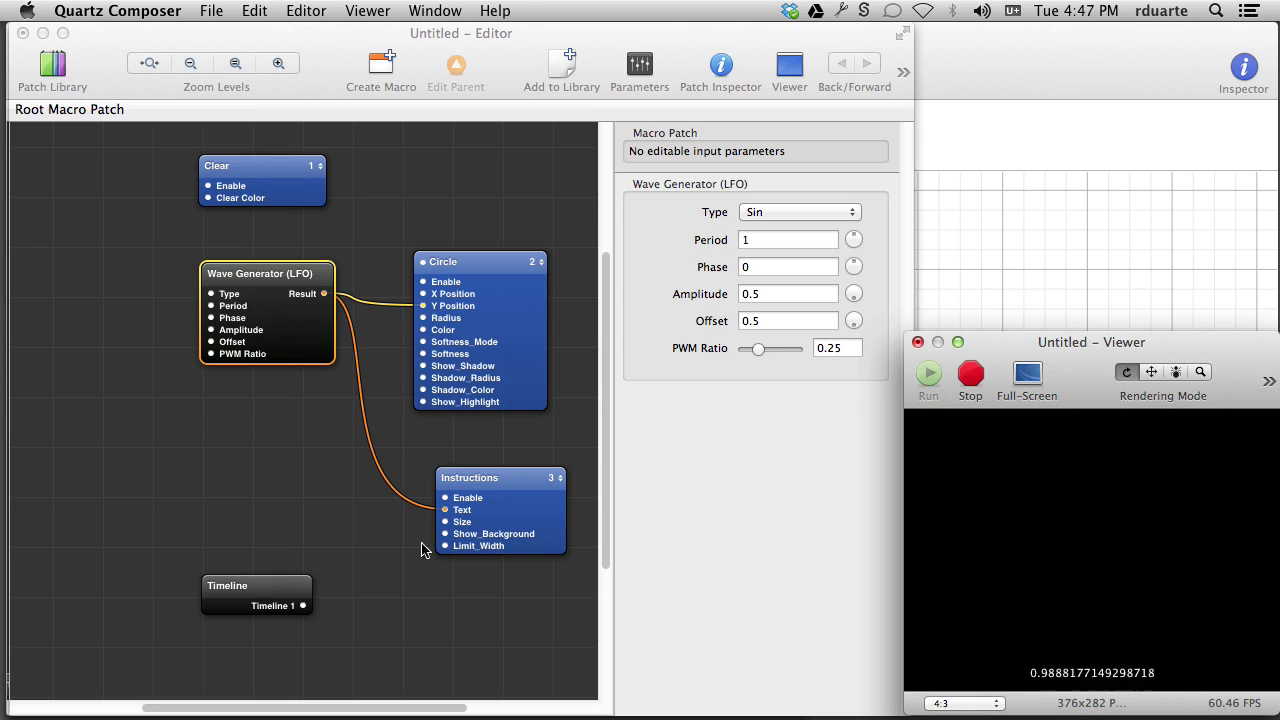
left_click(322, 550)
- Add a Number Formatter found by searching 'number', fed by Result and feeding Instructions Text
key("super+Return")
type("number")
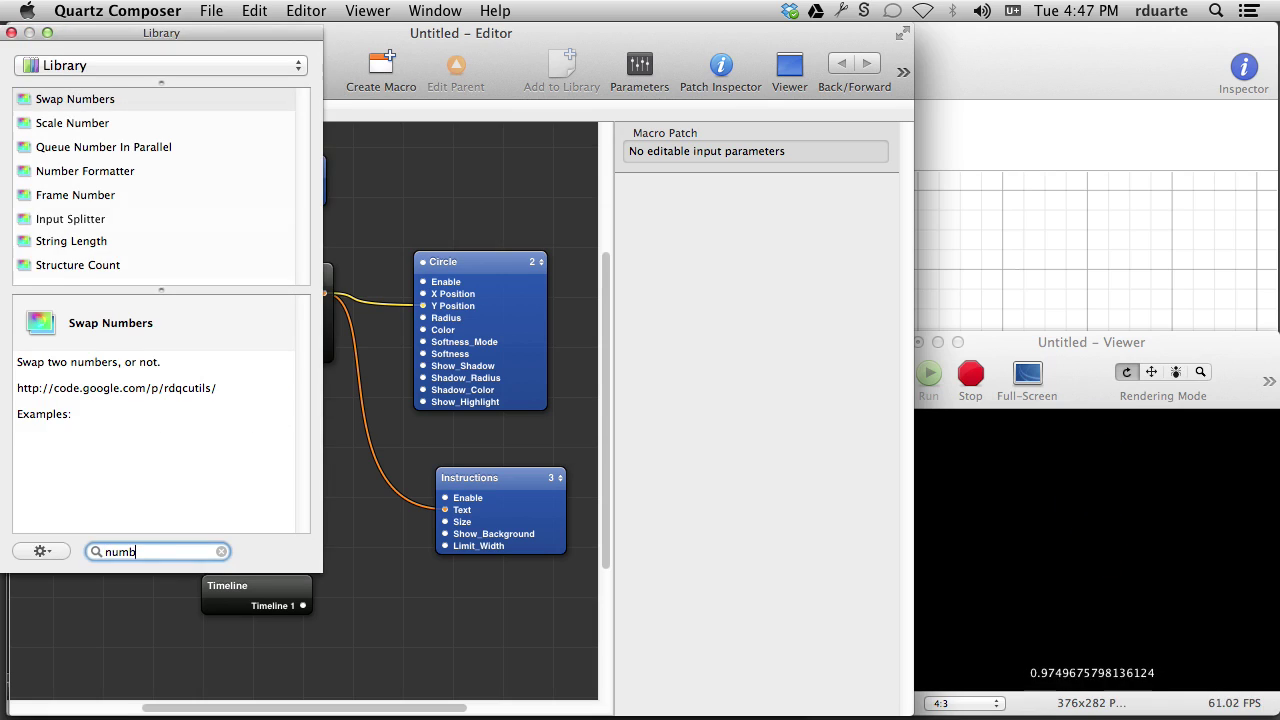
key("Down")
key("Down")
key("Down")
key("Return")
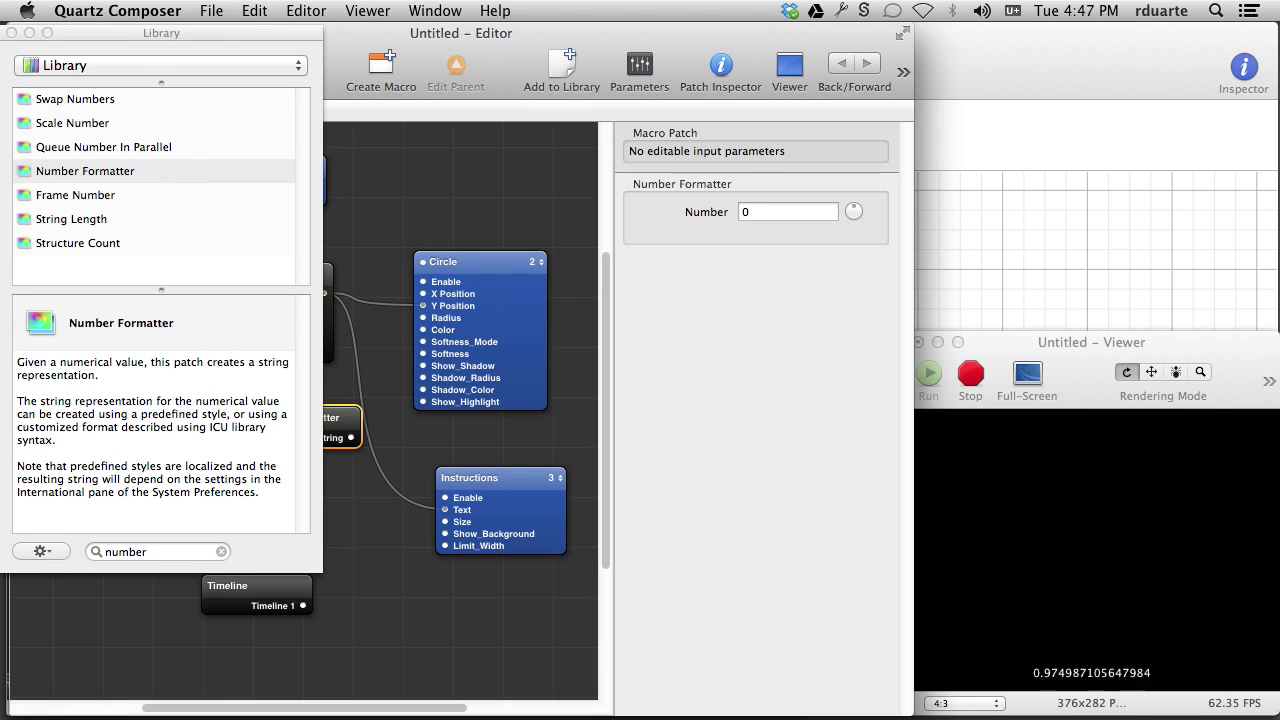
left_click(11, 34)
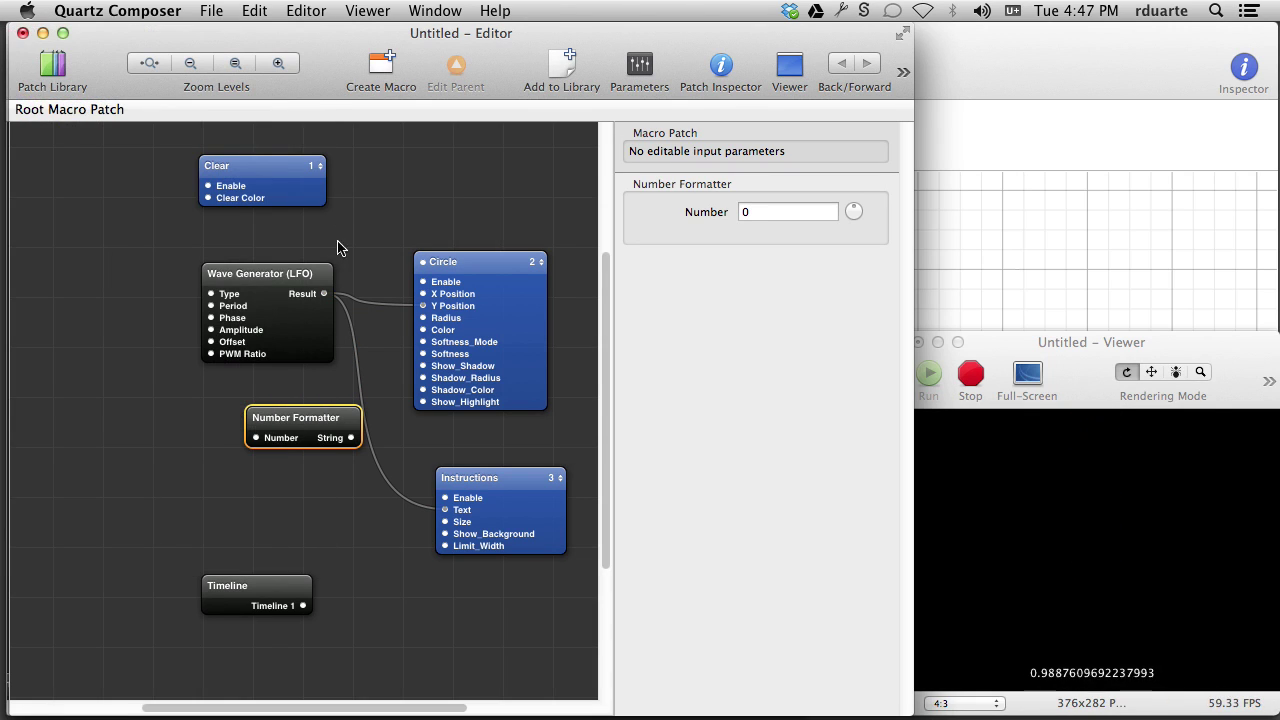
left_click_drag(324, 293, 256, 438)
left_click_drag(355, 441, 445, 510)
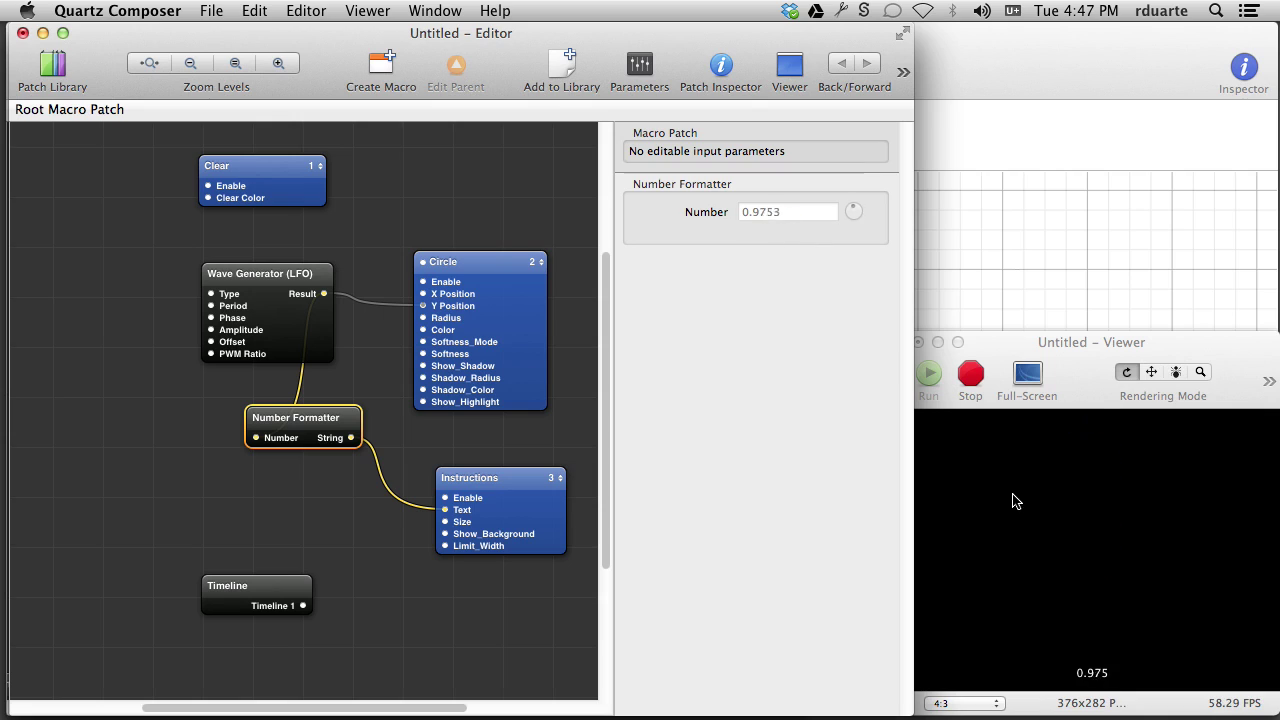
- Set the Wave Generator Type to Square and run the Viewer to preview it
left_click(975, 383)
left_click(498, 222)
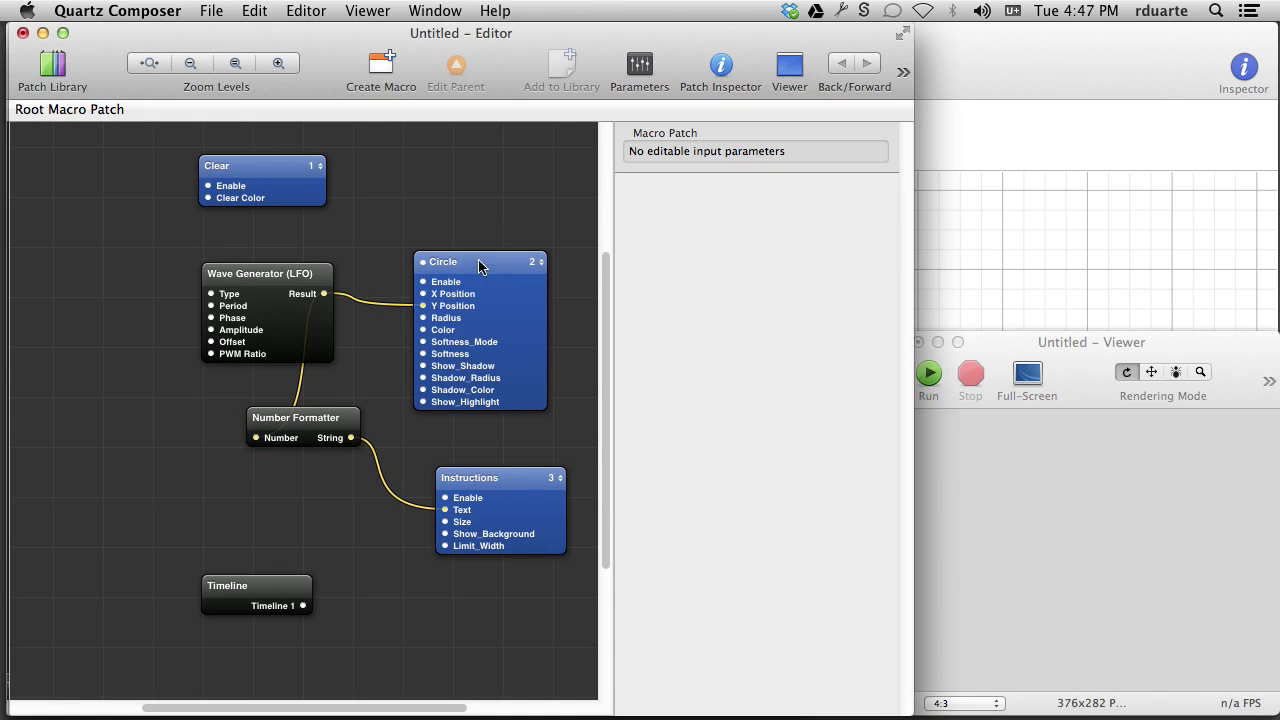
left_click(213, 341)
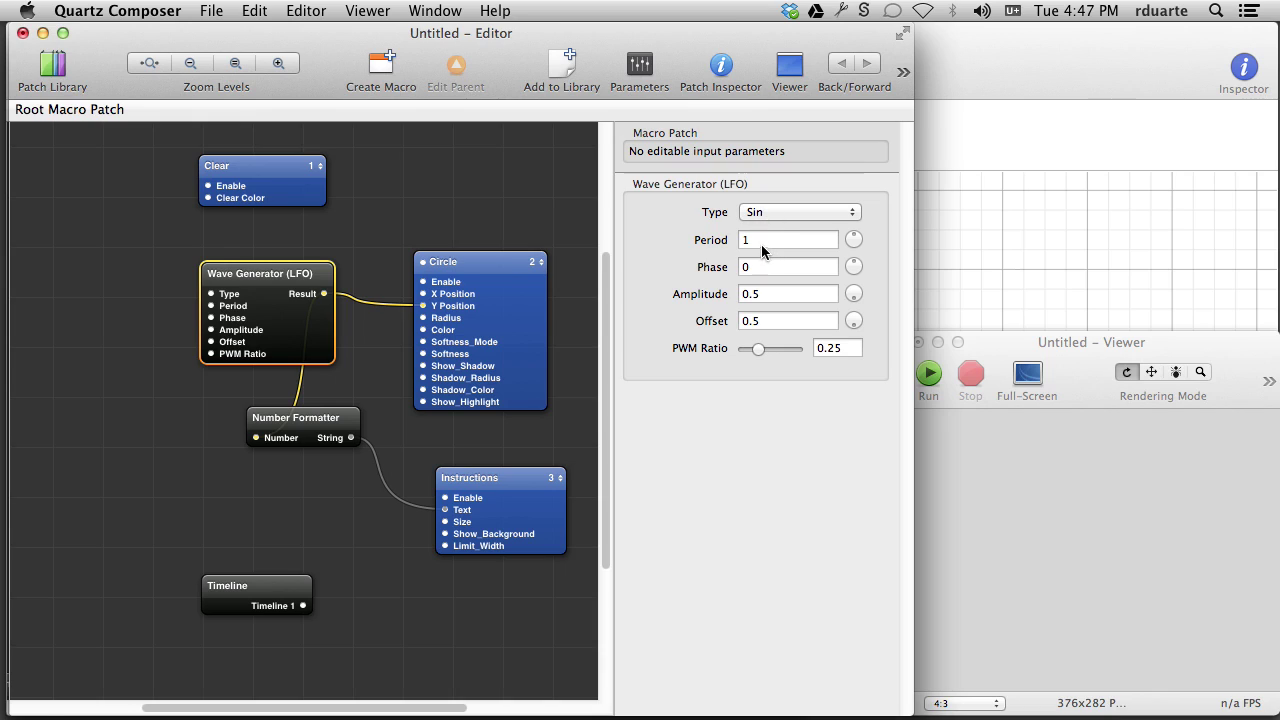
left_click(762, 213)
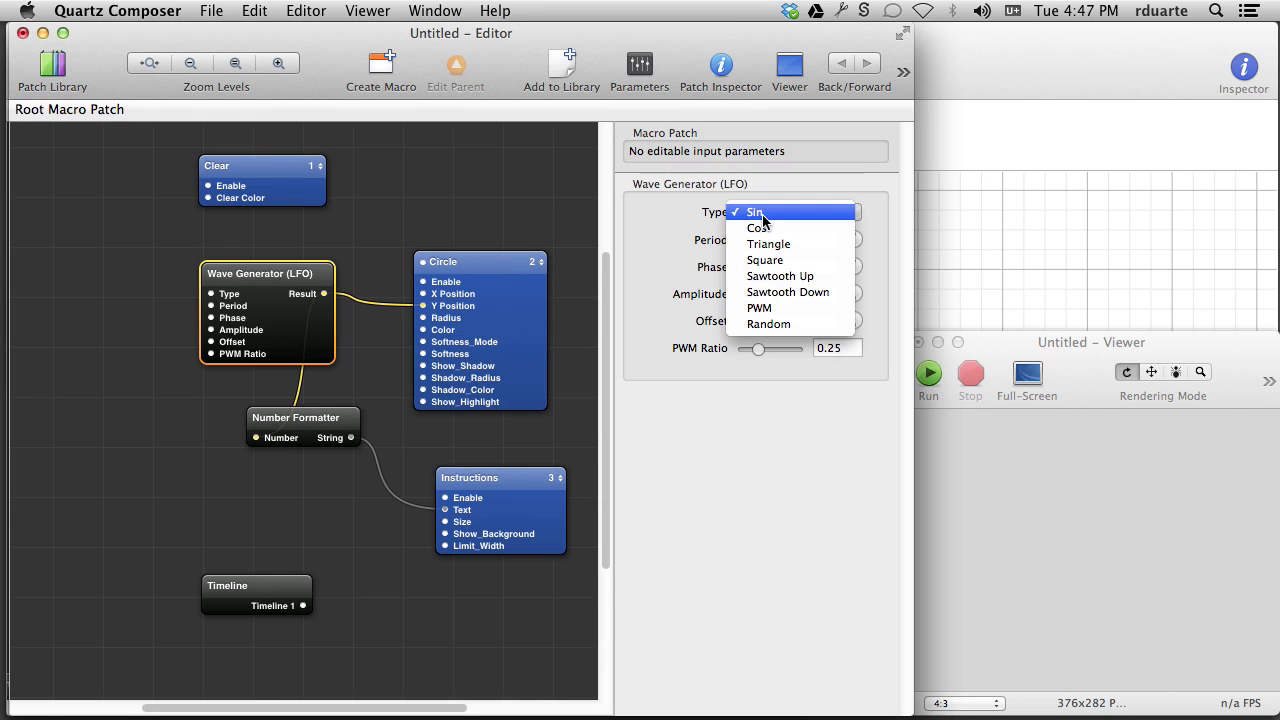
left_click(701, 226)
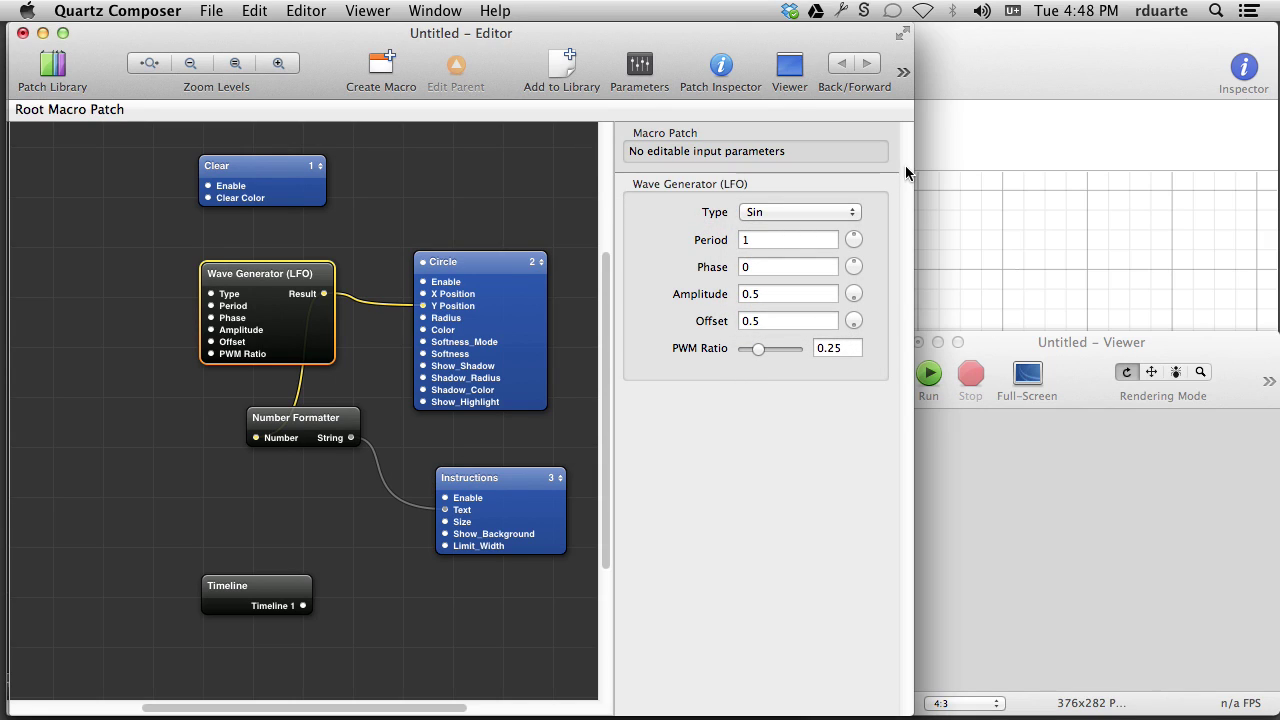
left_click(810, 210)
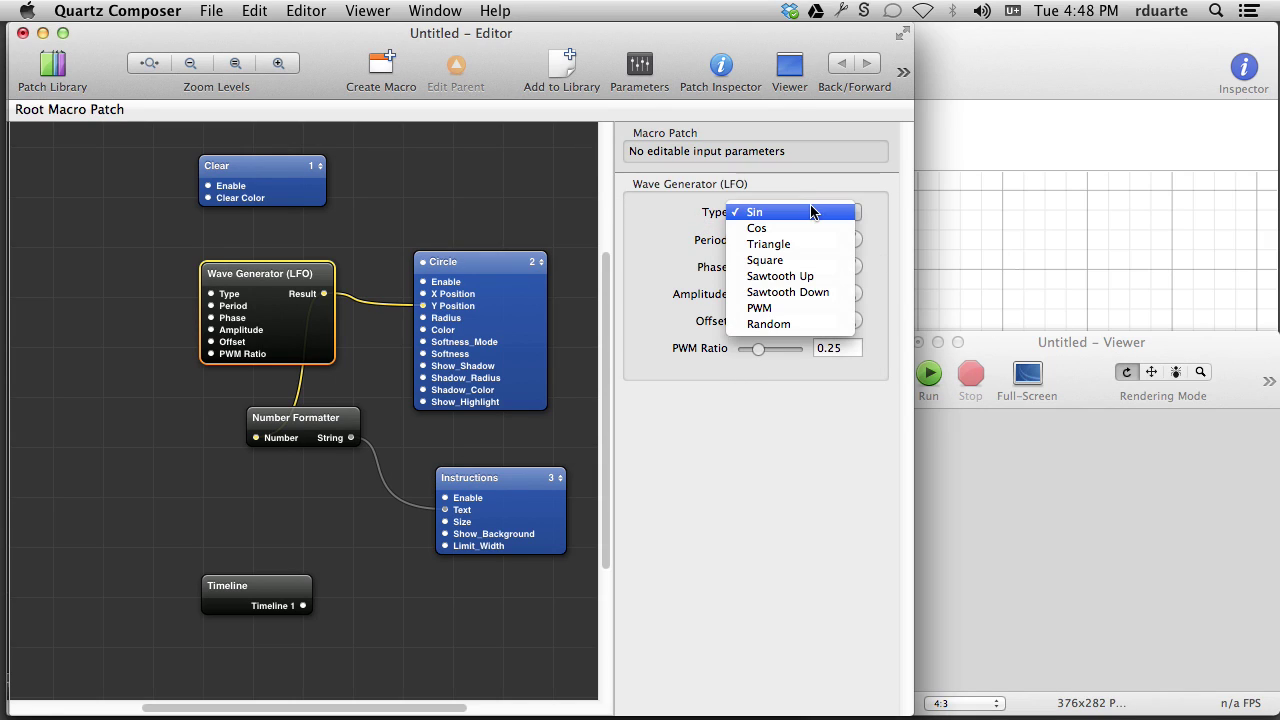
left_click(806, 262)
left_click(999, 340)
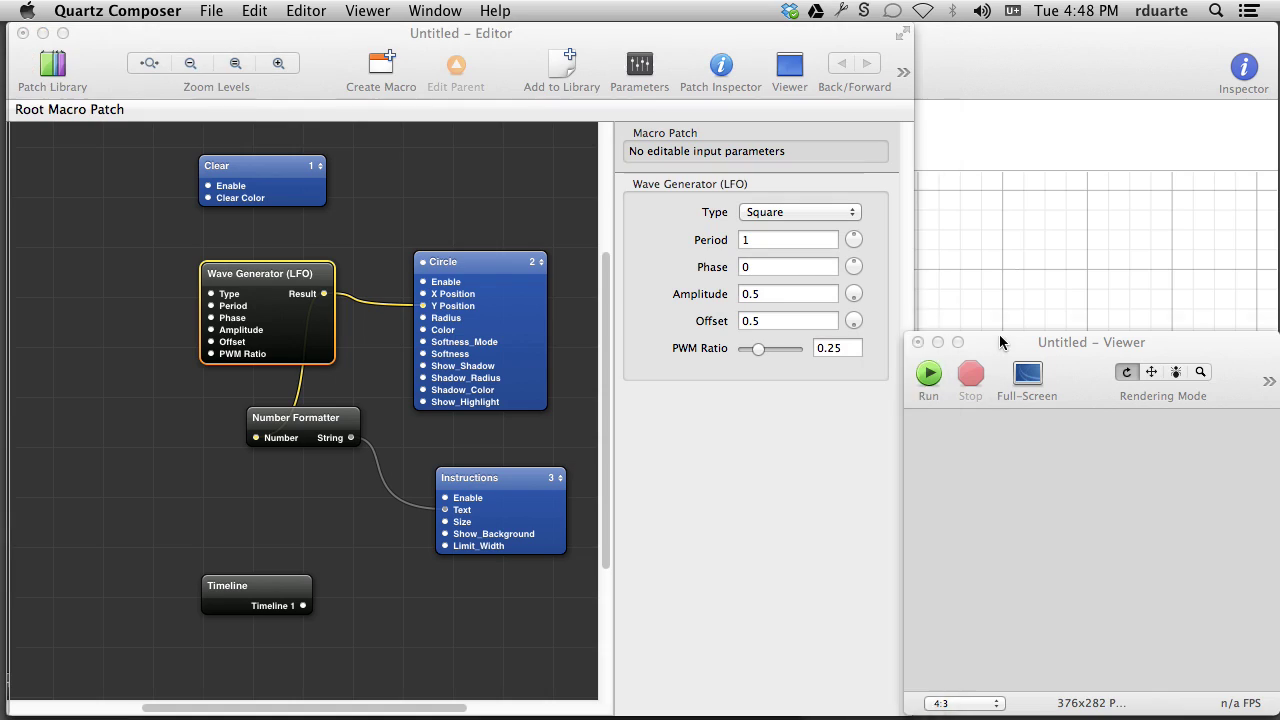
left_click(928, 373)
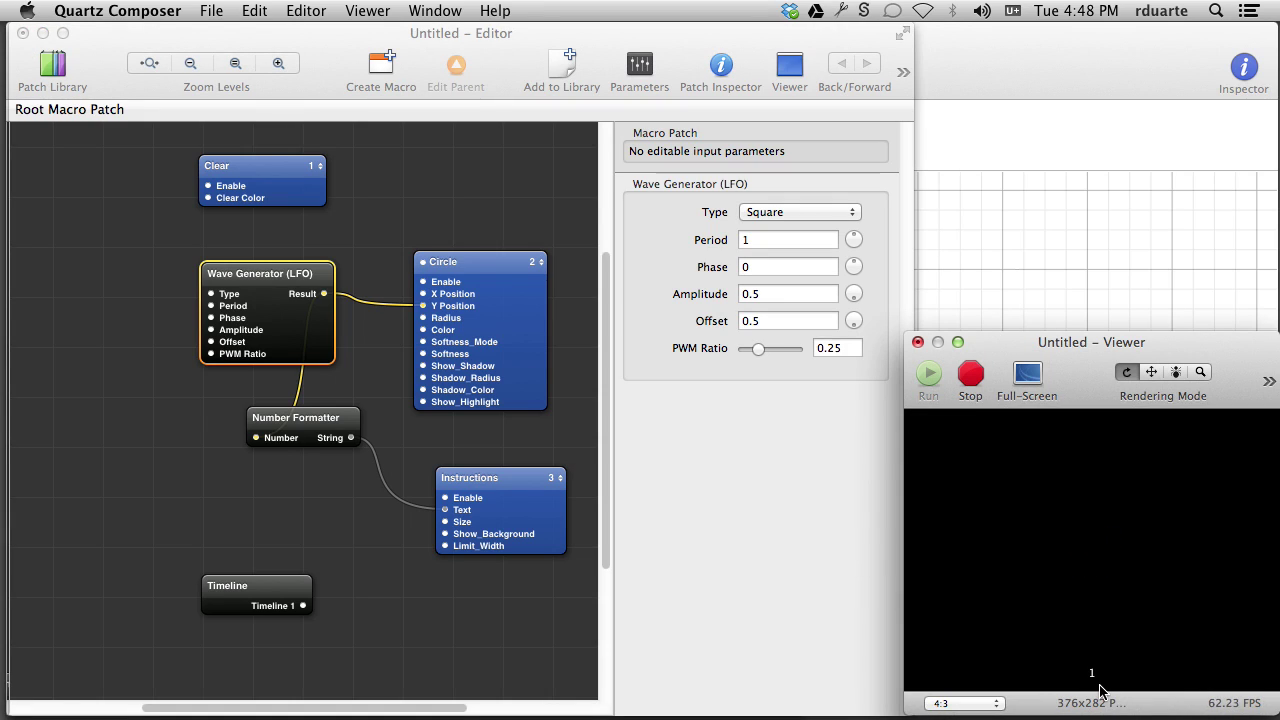
- Stop rendering and set the Wave Generator Type back to Sin
left_click(966, 378)
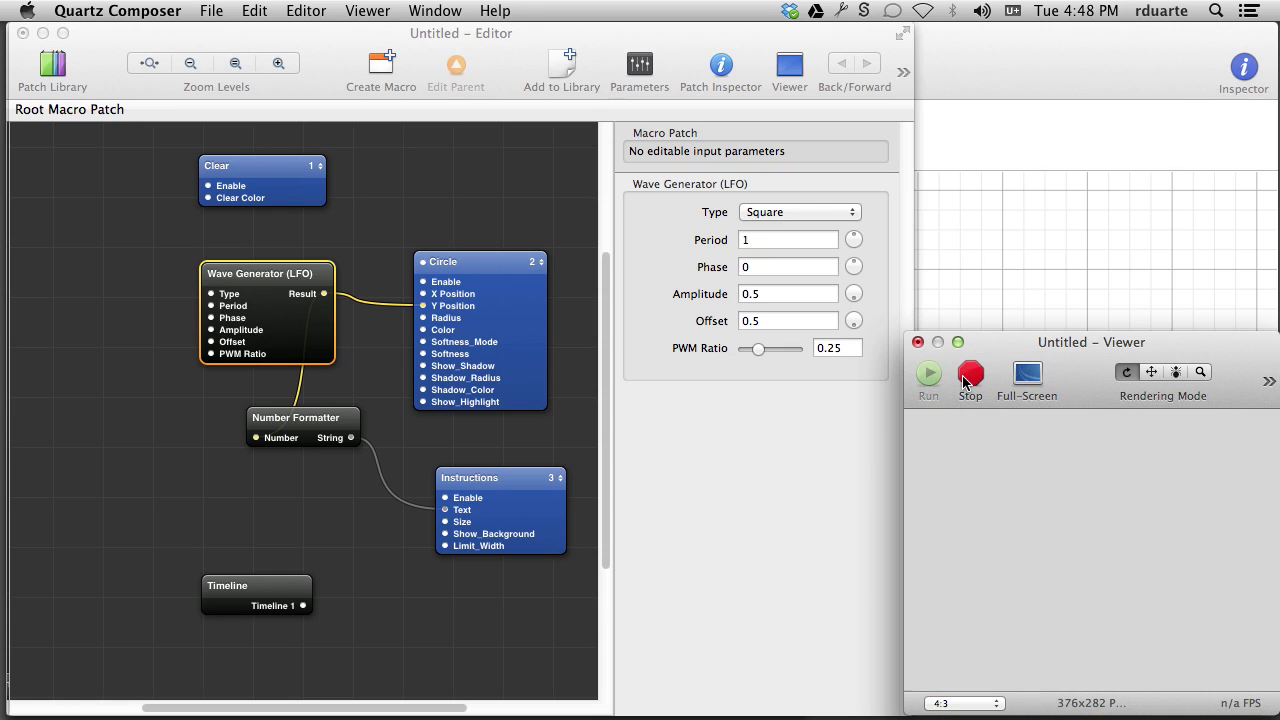
left_click(788, 213)
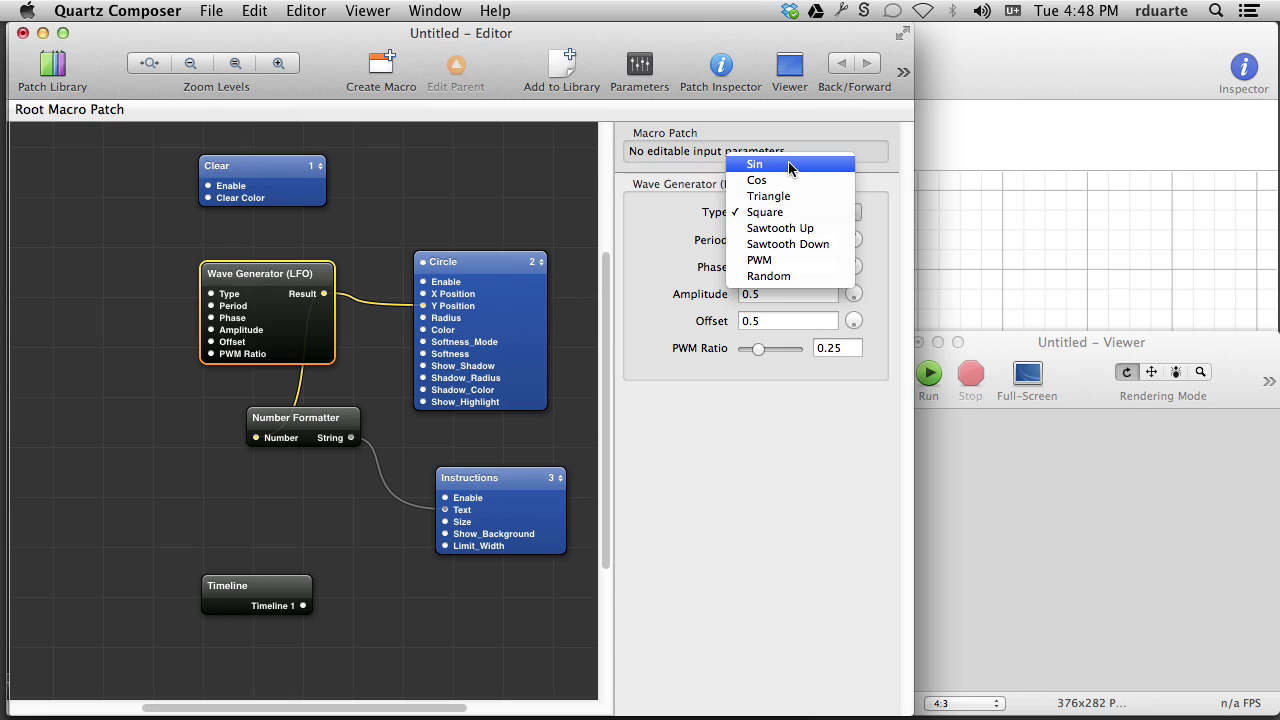
left_click(789, 165)
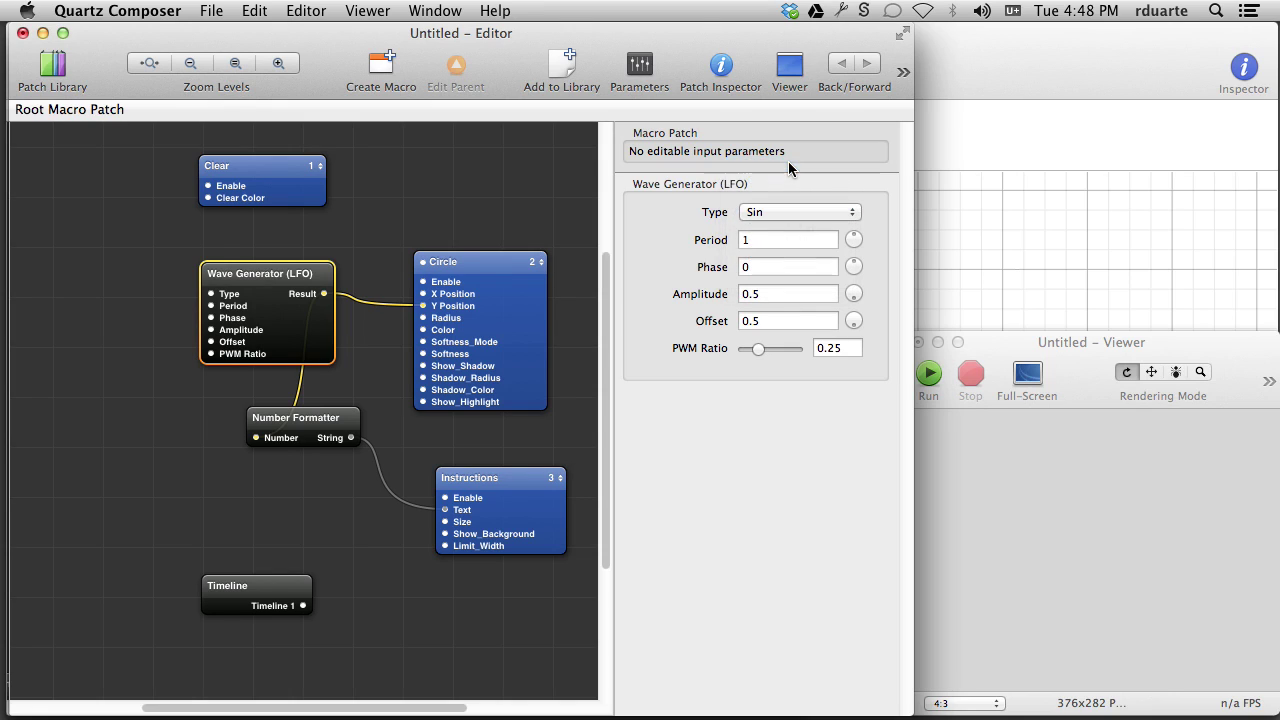
left_click(782, 238)
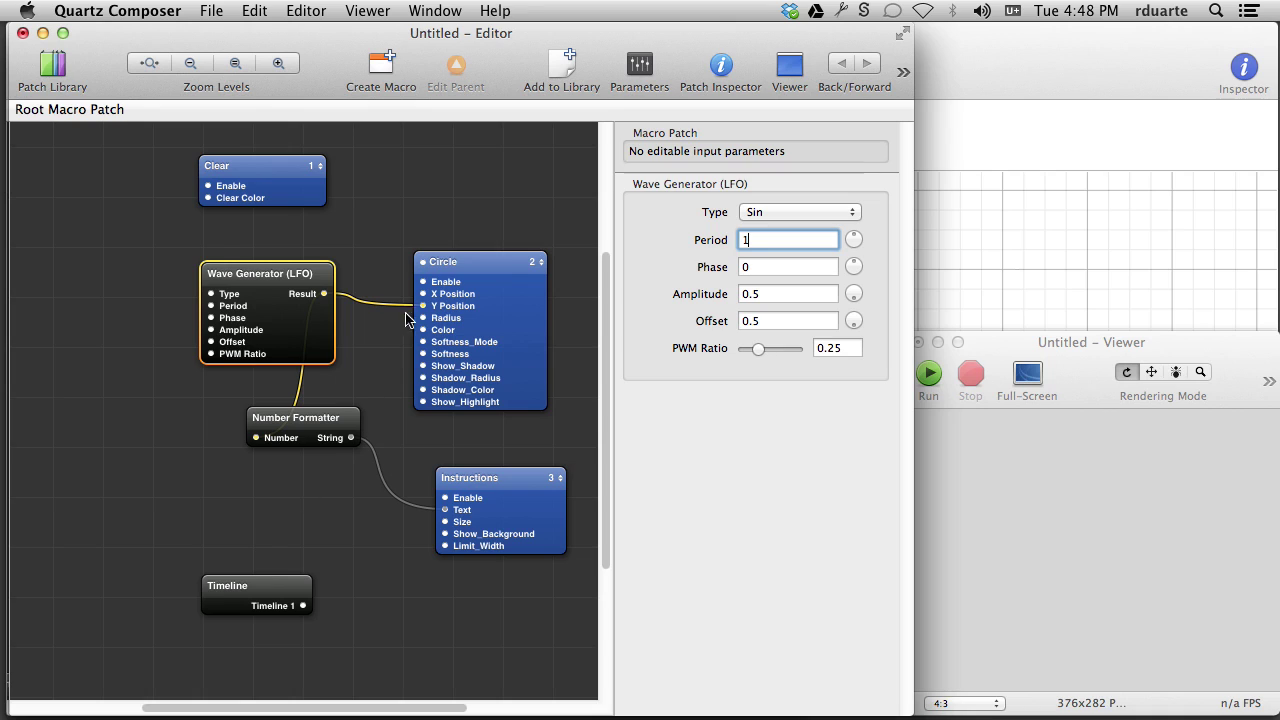
- Compare the Wave Generator's Period with Grapher's LFO curve and replay the circle's motion
key("super+Tab")
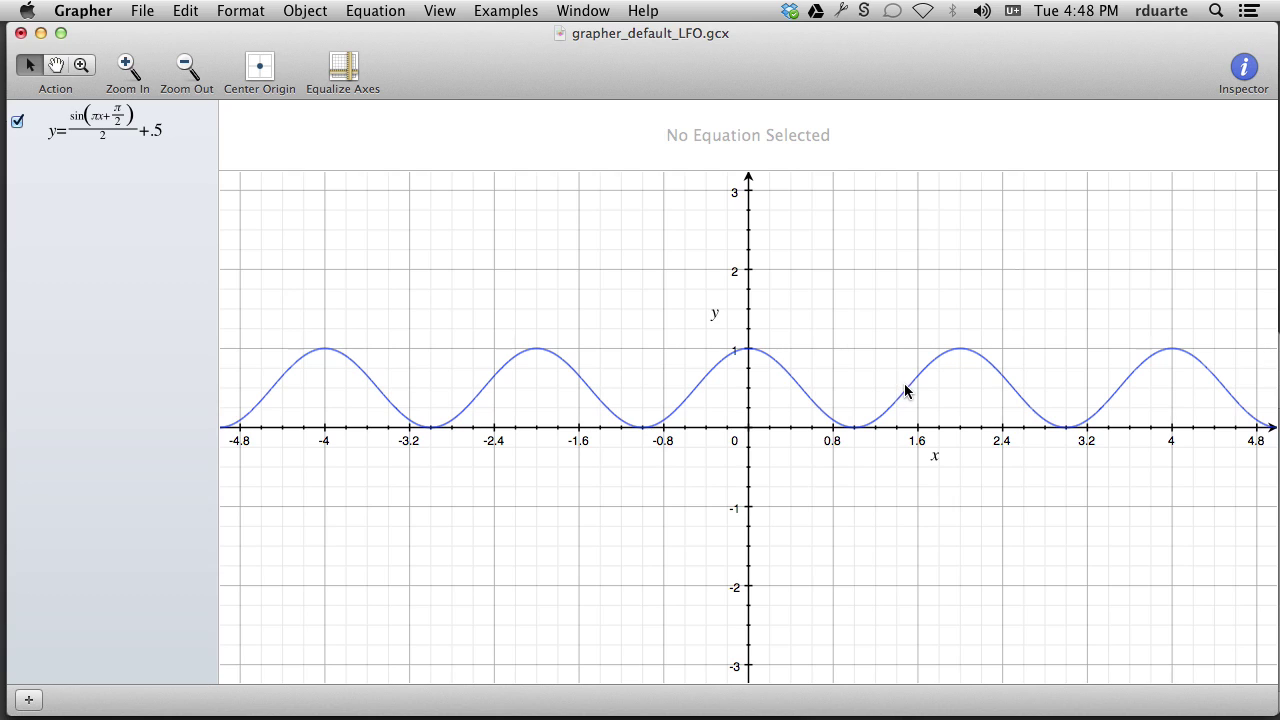
key("super+Tab")
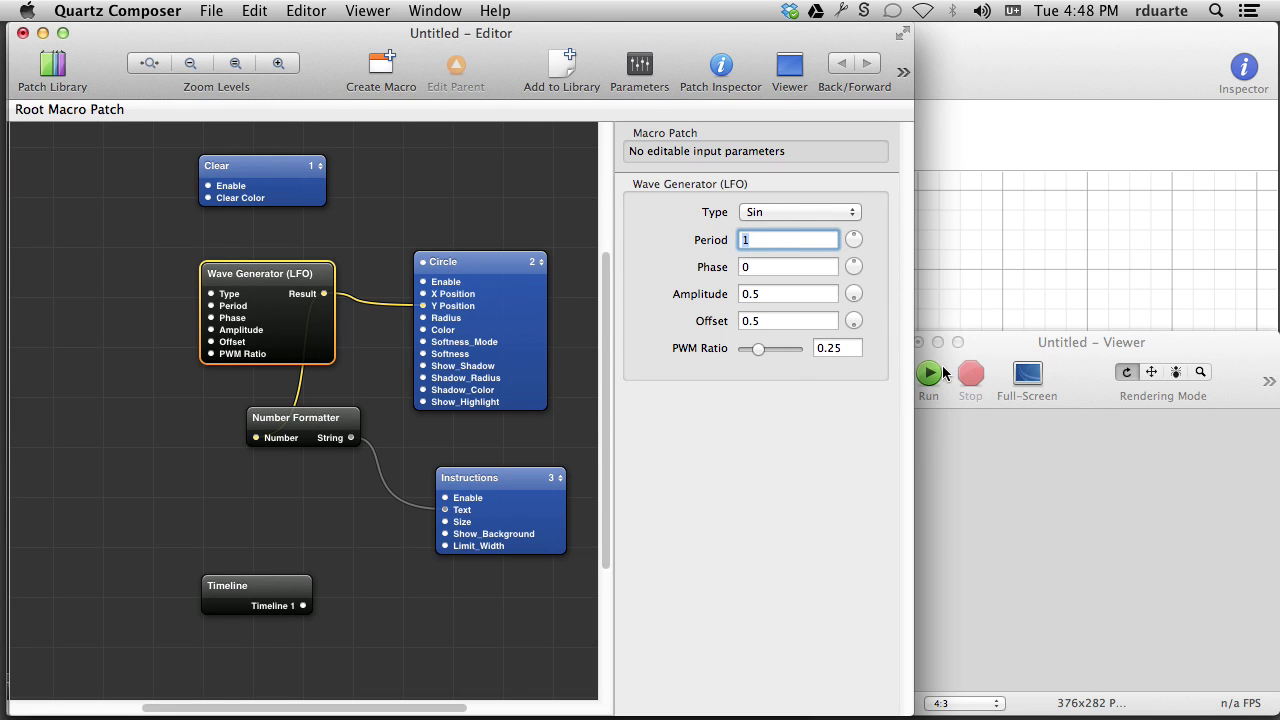
left_click(933, 375)
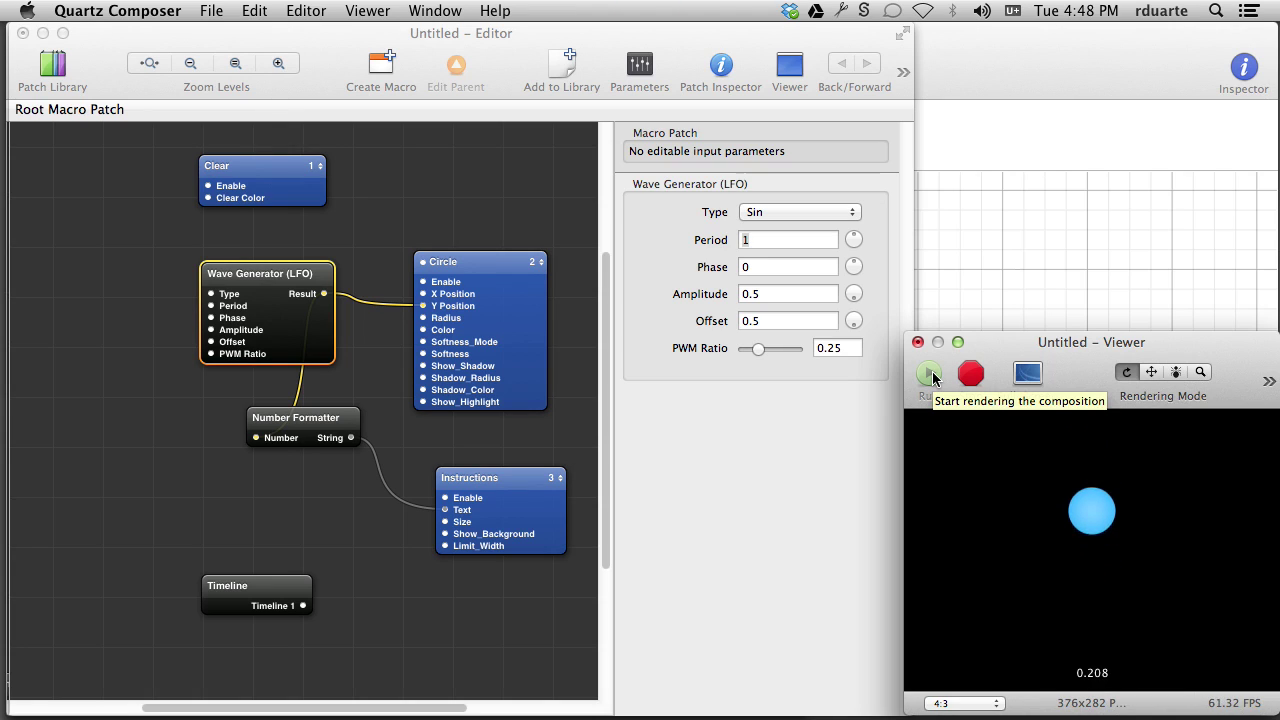
left_click(970, 374)
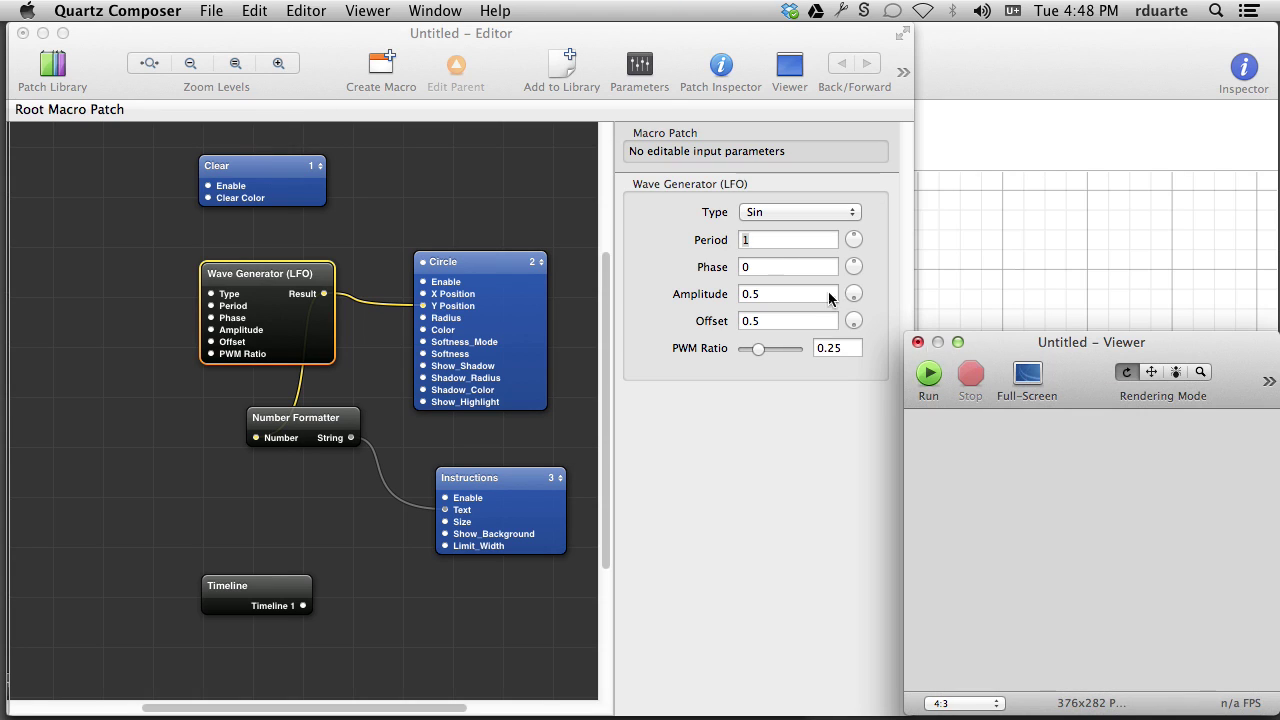
- Review the Phase and Amplitude values against the LFO graph, ending in Grapher
left_click(764, 264)
double_click(763, 268)
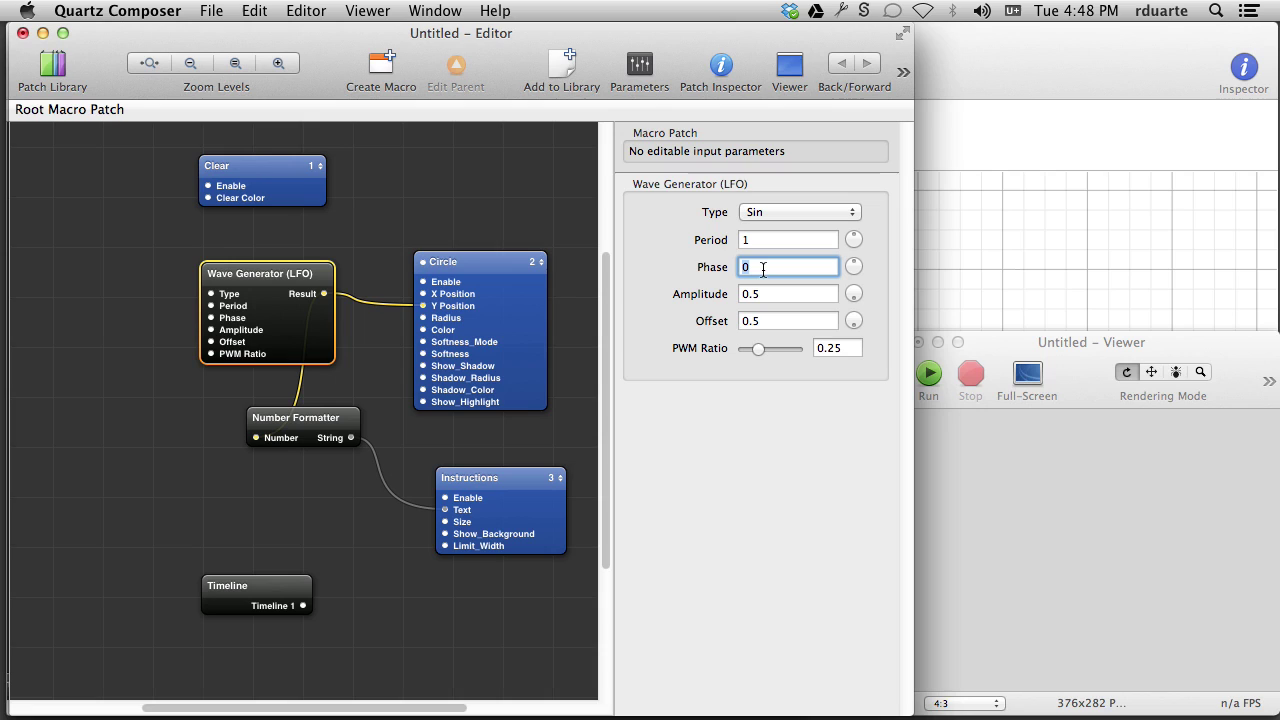
left_click(994, 255)
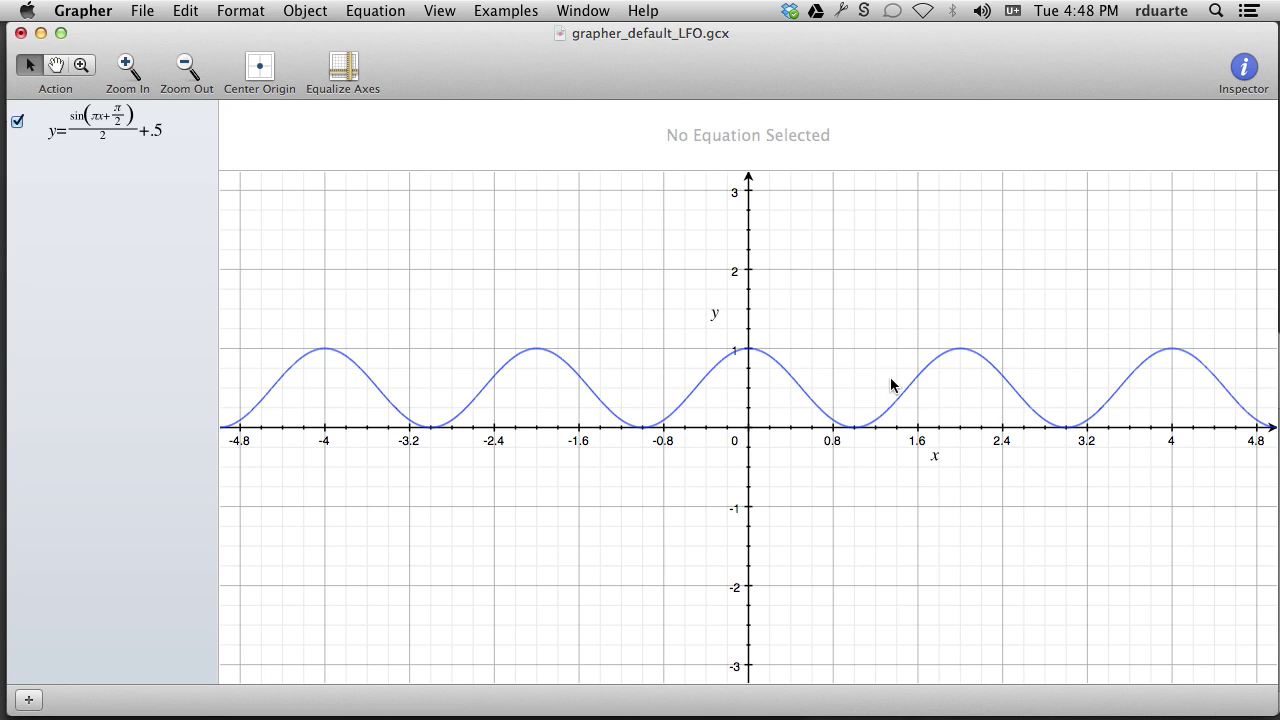
key("super+Tab")
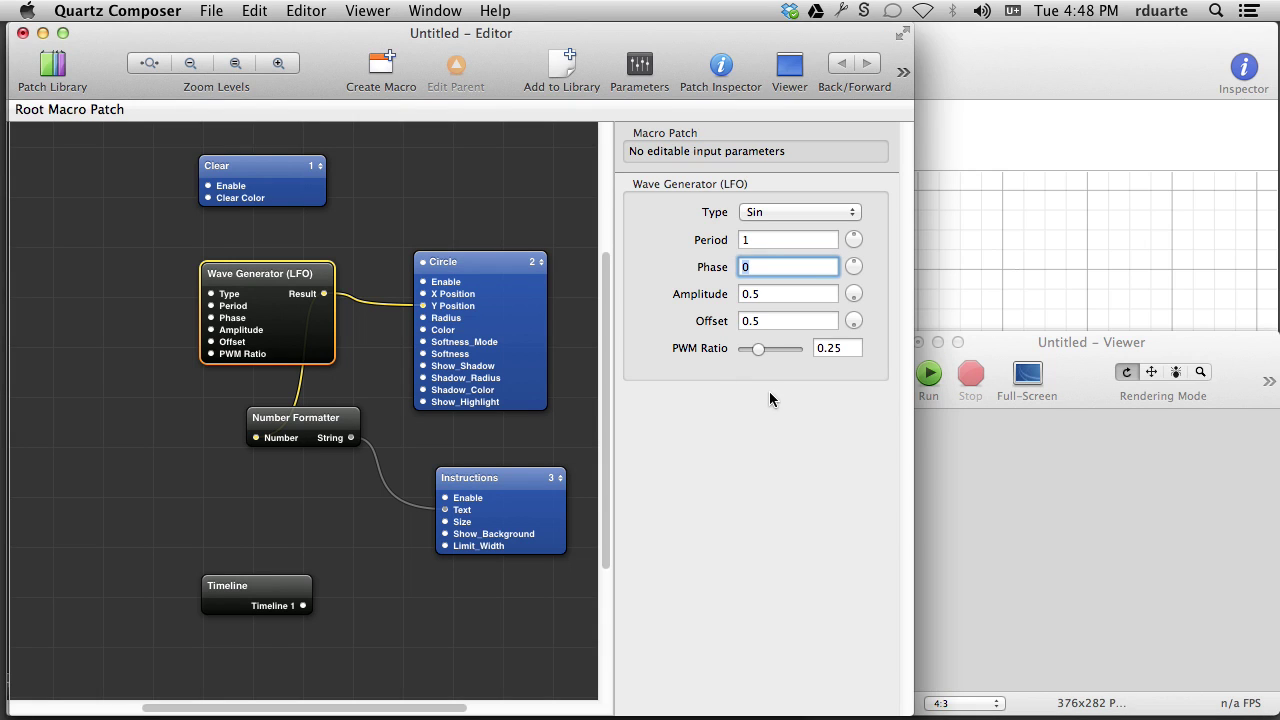
left_click(987, 345)
left_click(767, 293)
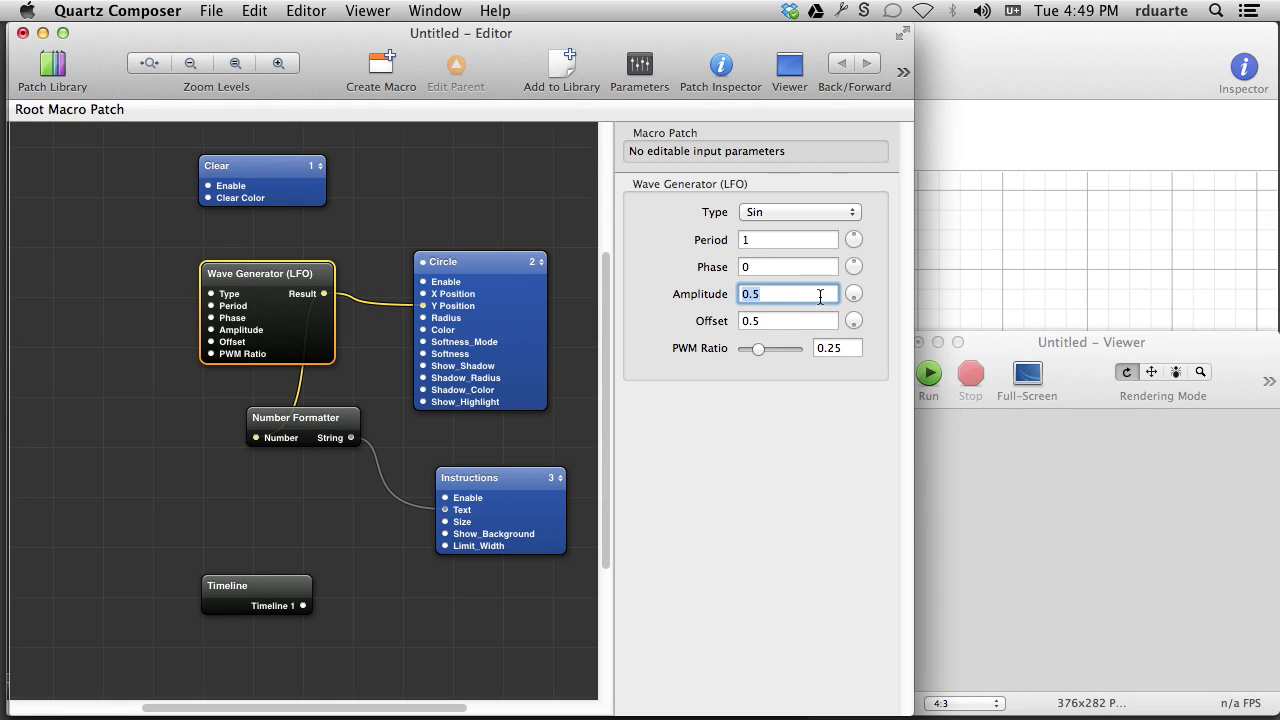
left_click(942, 289)
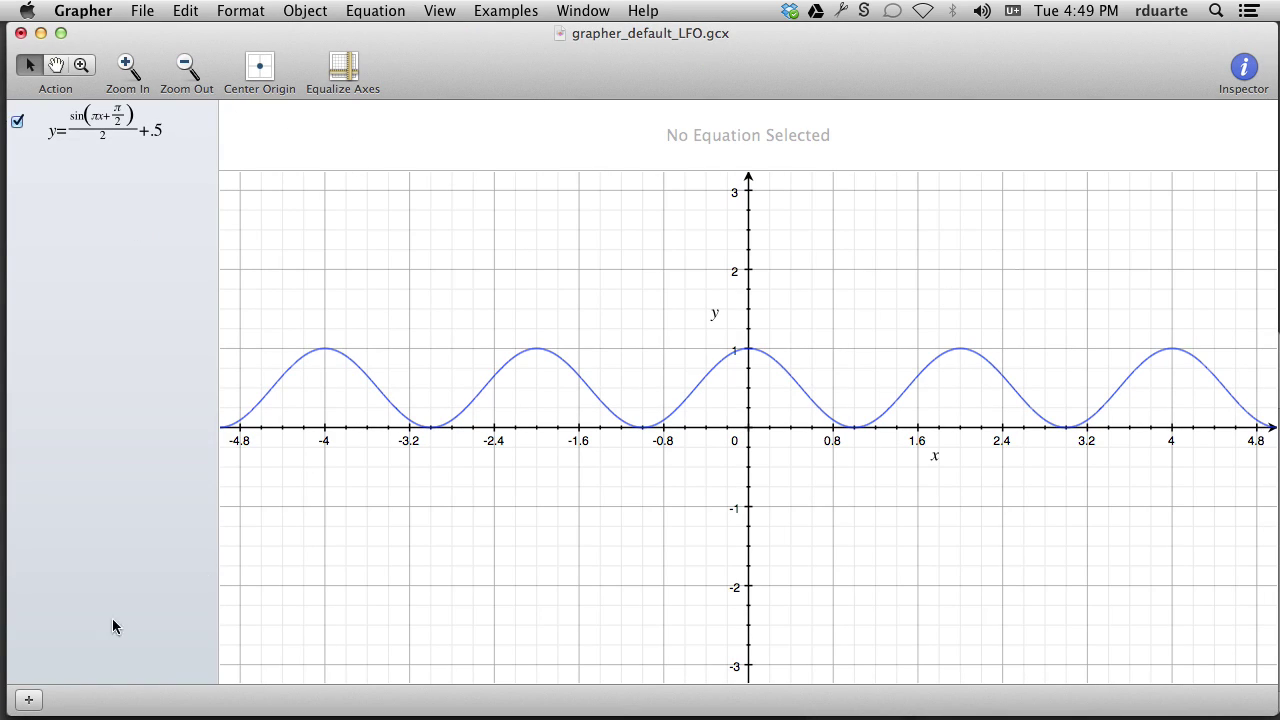
- Add a new y=sin(x) equation in Grapher and hide the original LFO curve
left_click(28, 700)
left_click(86, 605)
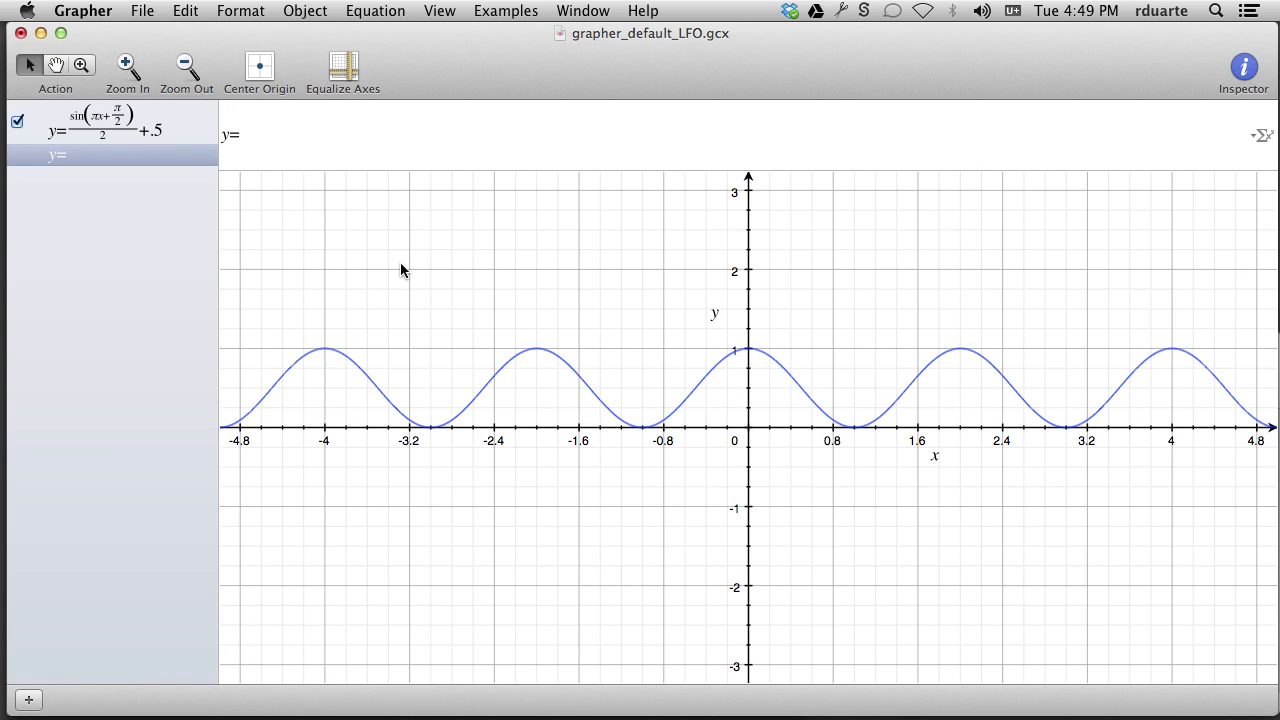
type("sin(x")
key("Return")
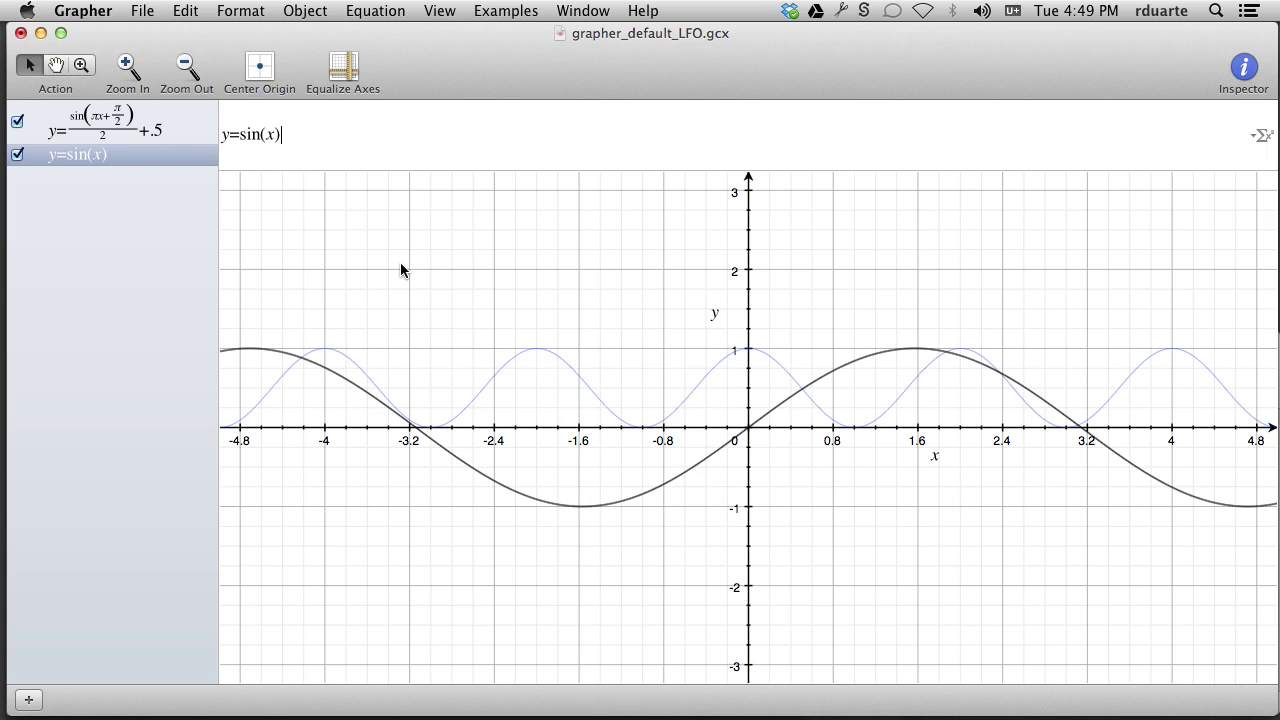
left_click(16, 123)
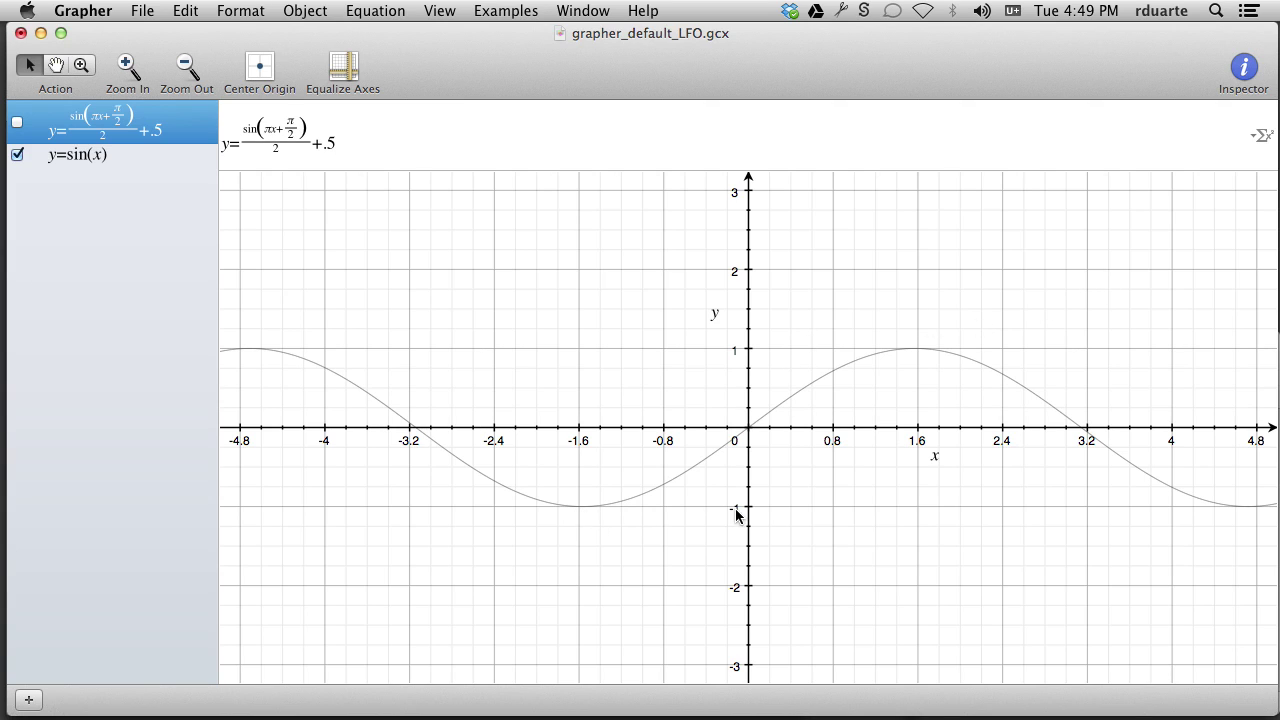
- Run the composition, then open y=sin(x) for editing after checking Amplitude 0.5
key("super+Tab")
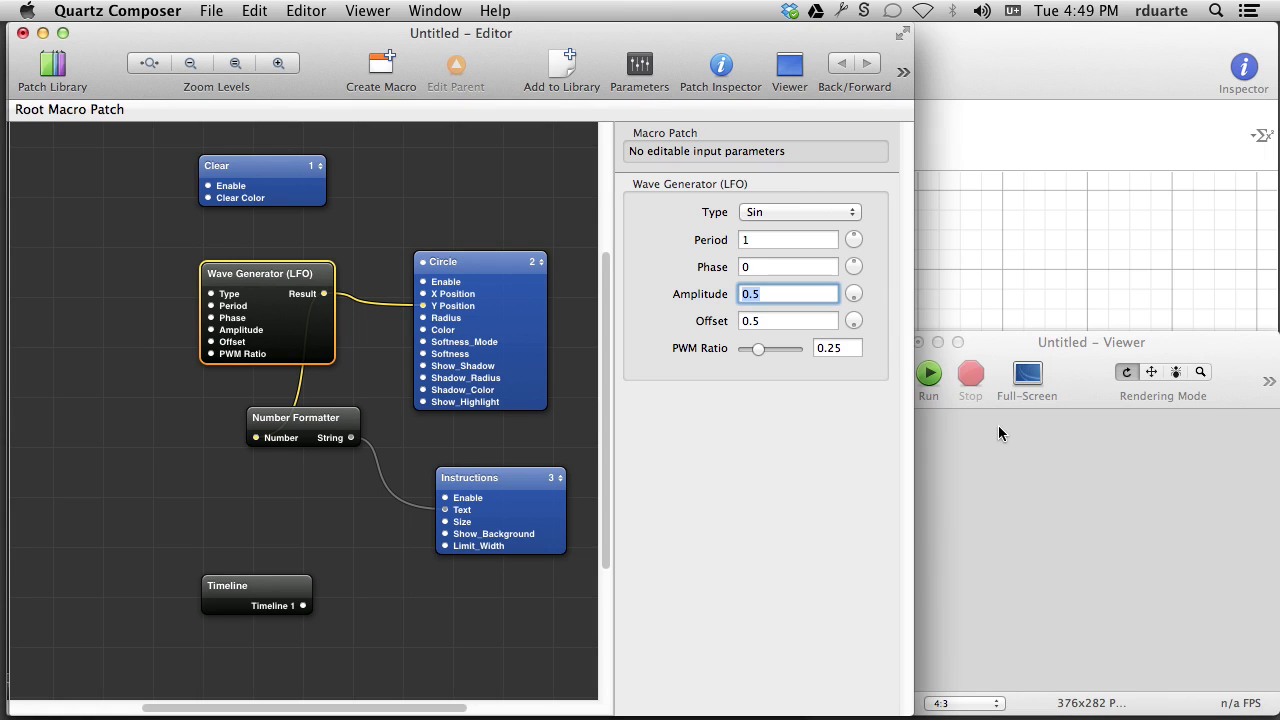
left_click(934, 373)
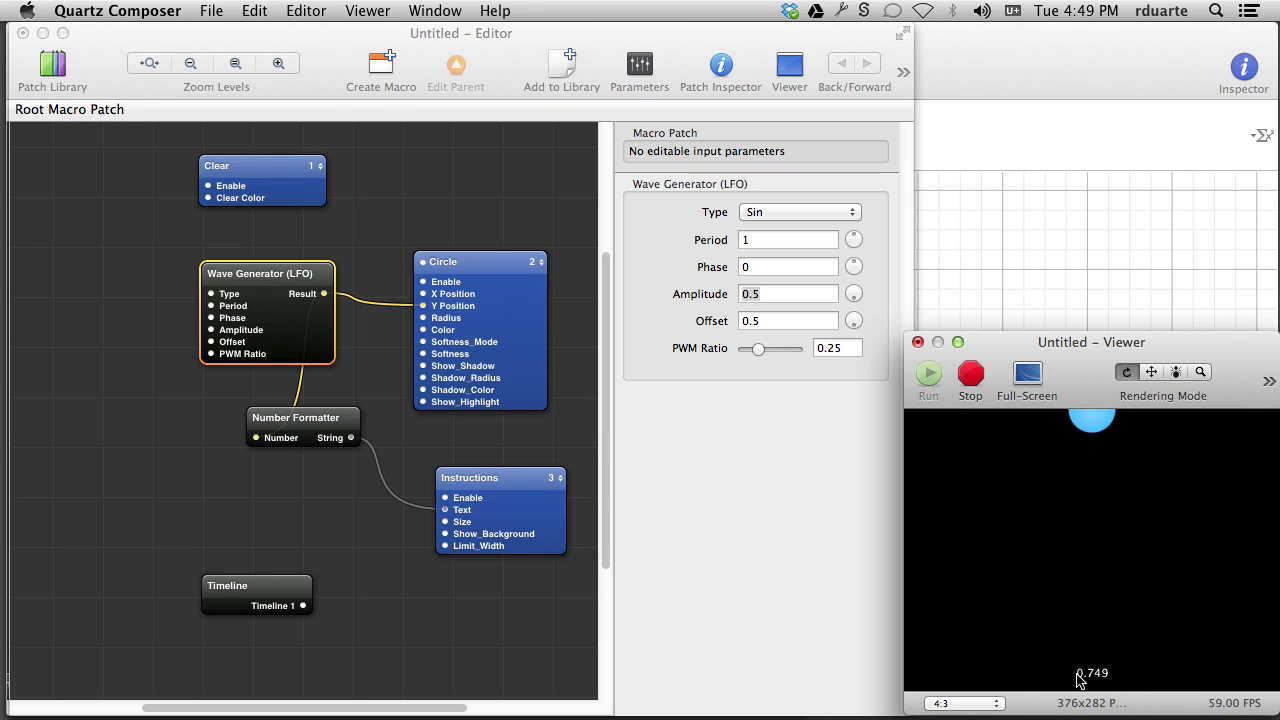
key("super+Tab")
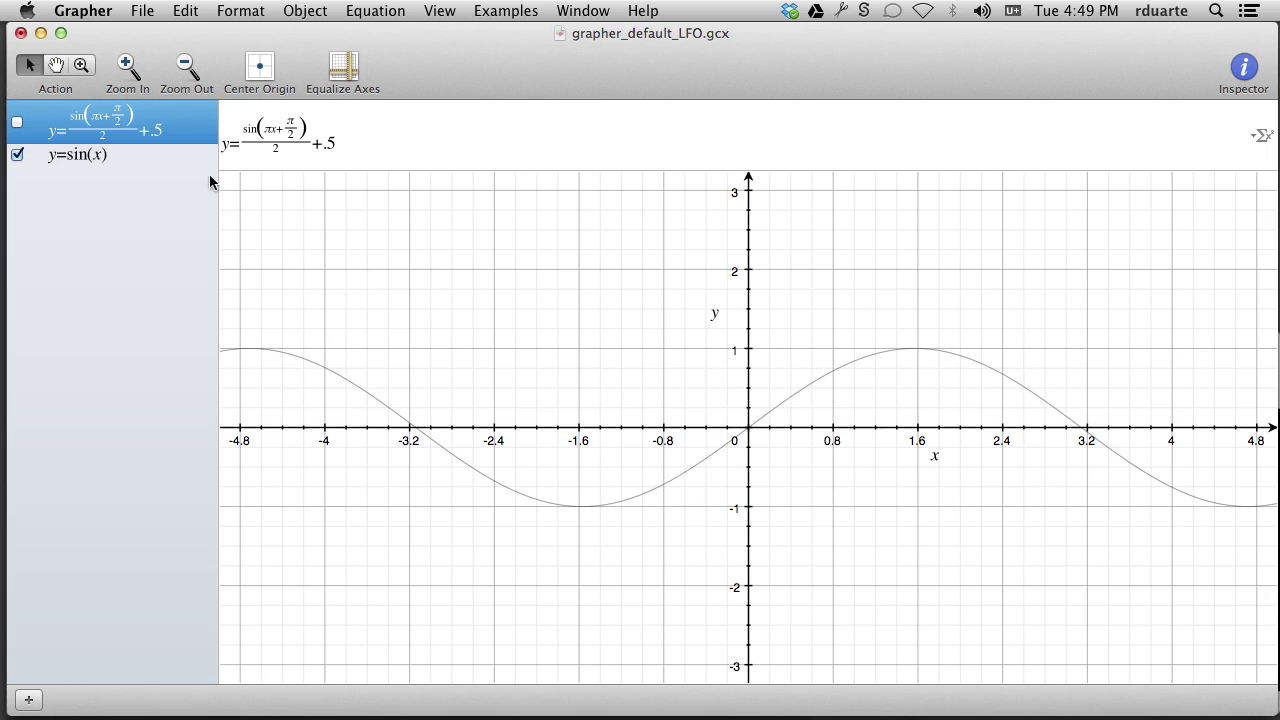
left_click(185, 155)
left_click(326, 134)
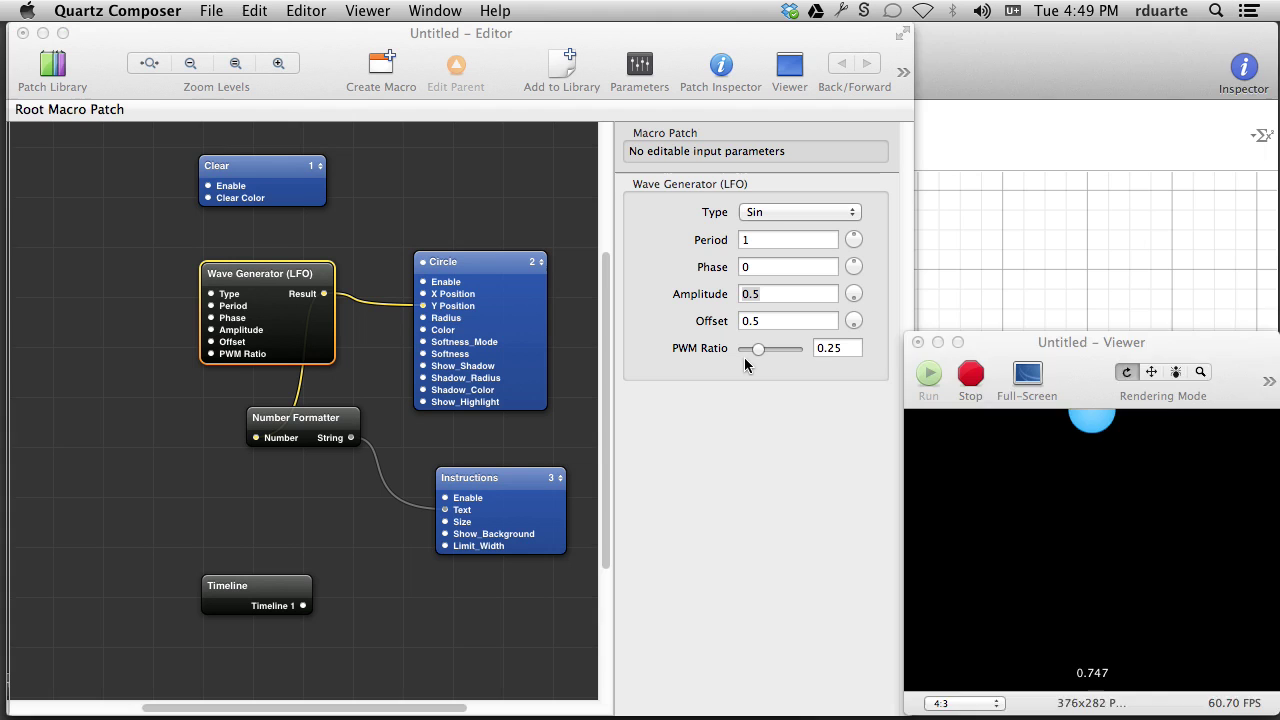
key("super+Tab")
left_click(763, 293)
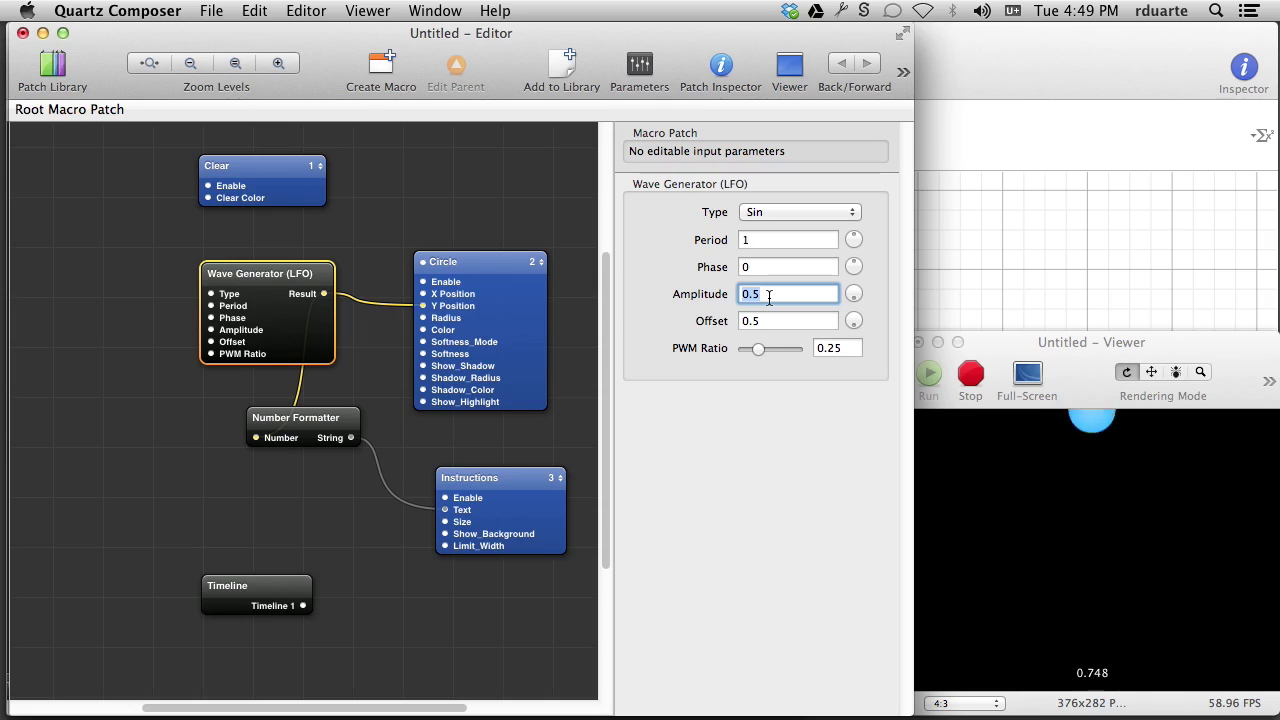
key("super+Tab")
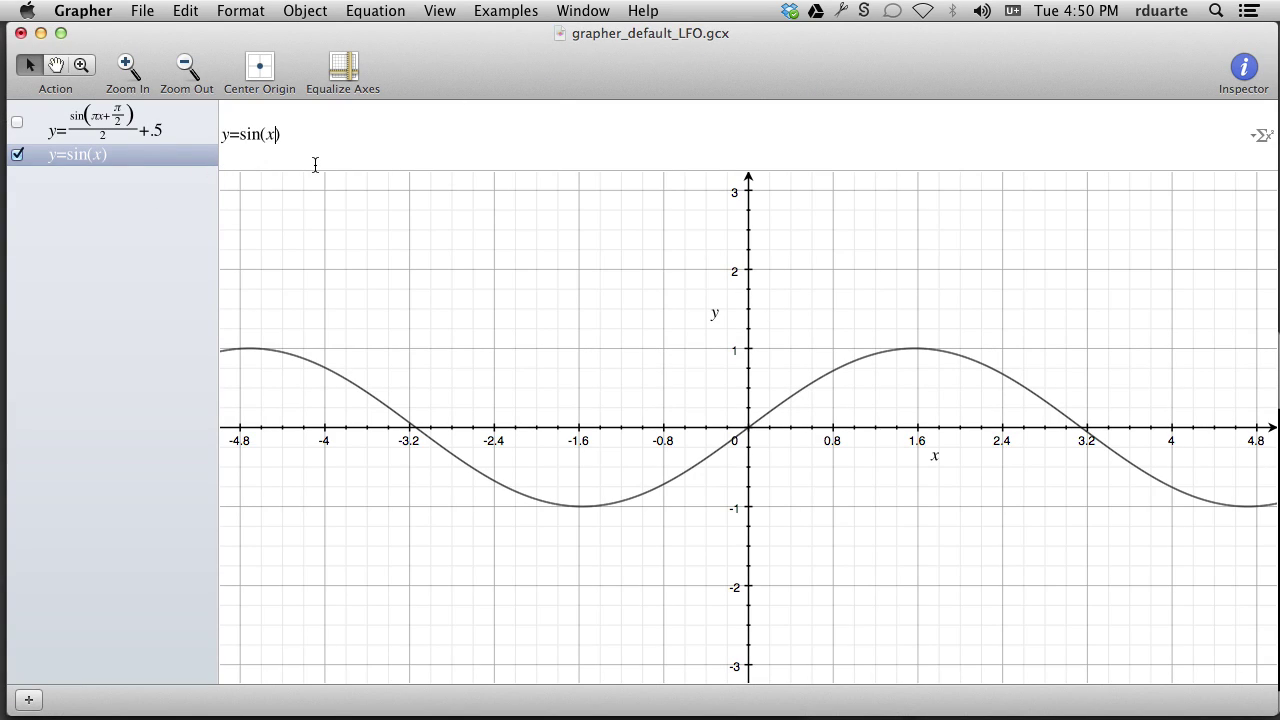
- Change the second equation to y=sin(x)/2 and compare it with the circle in Quartz Composer
type("/2")
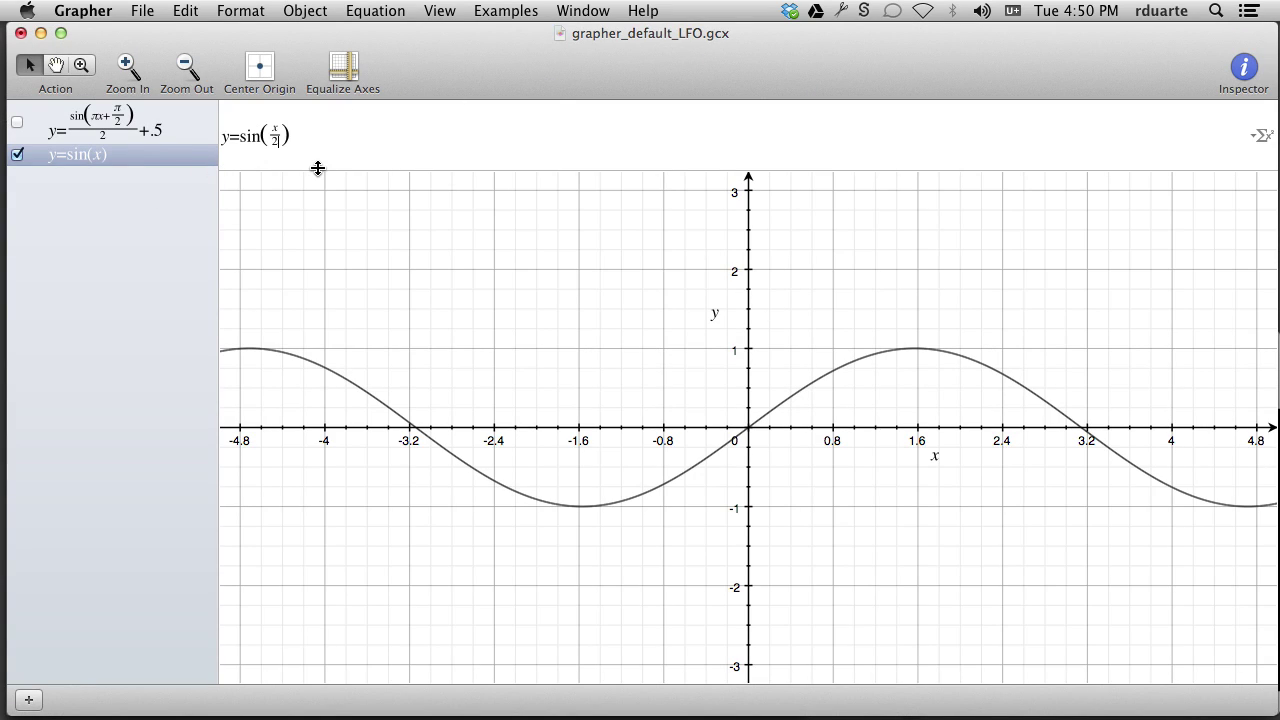
key("Return")
key("BackSpace")
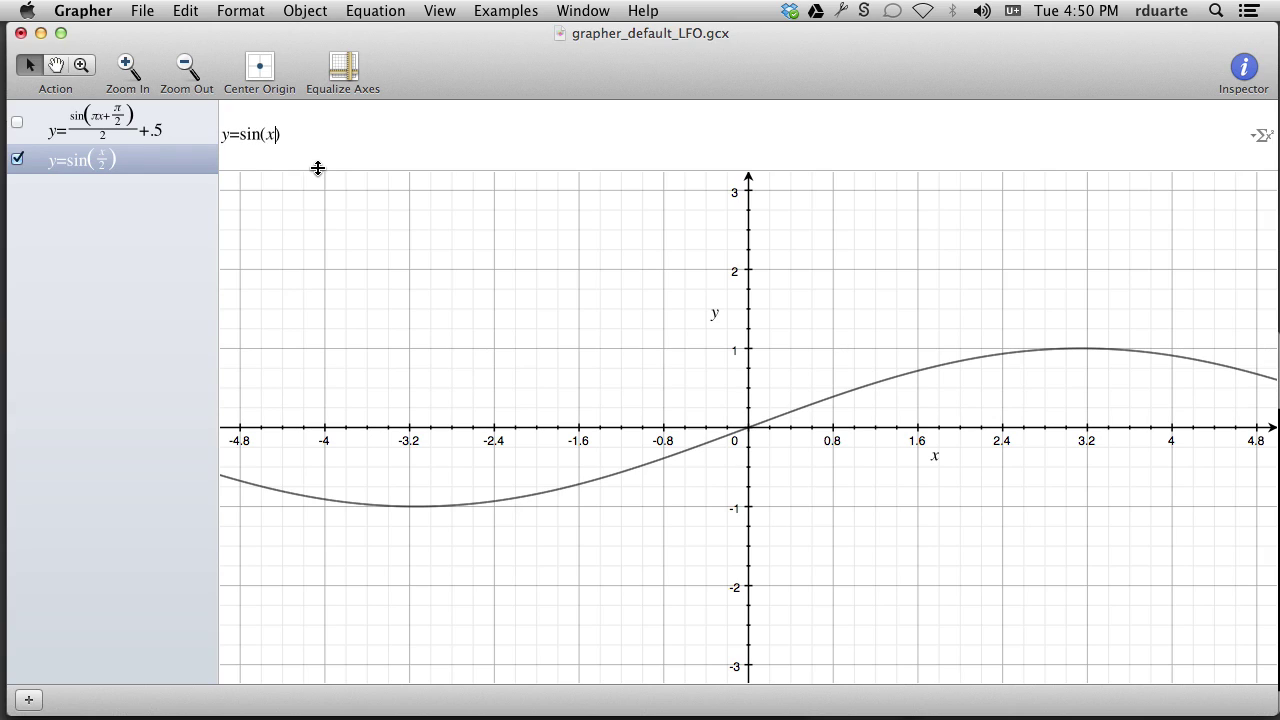
type("/2")
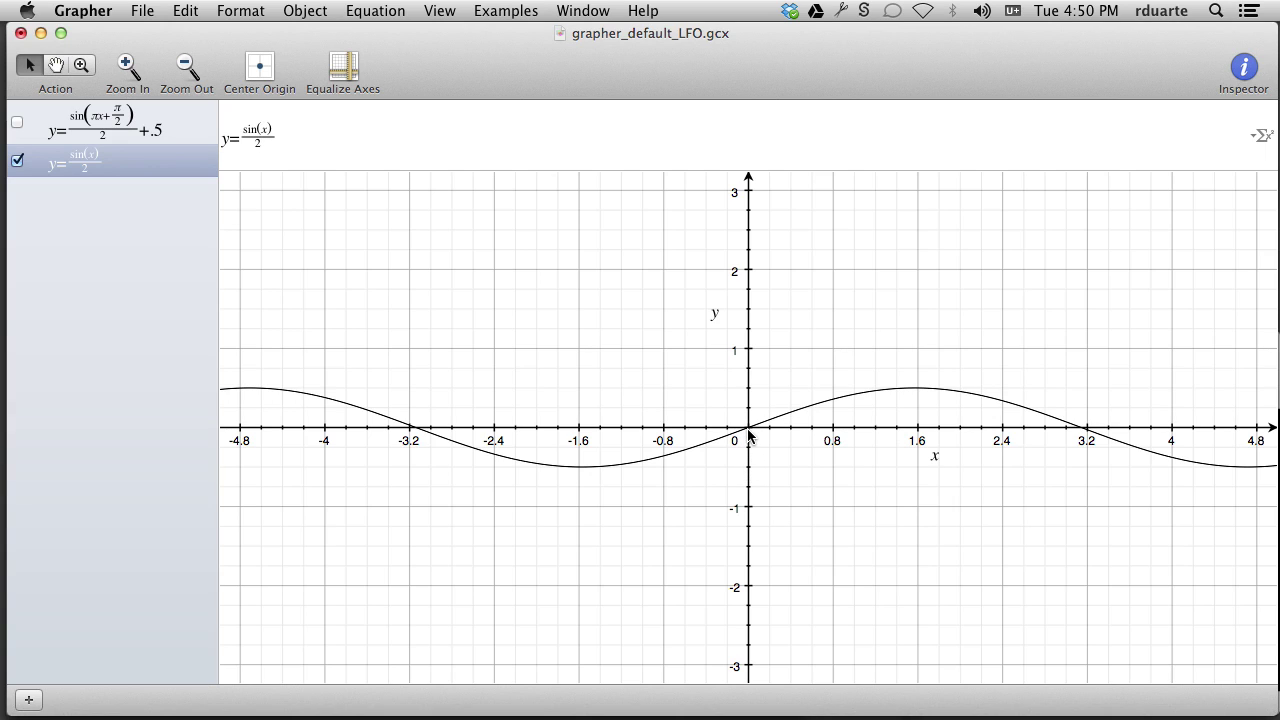
key("super+Tab")
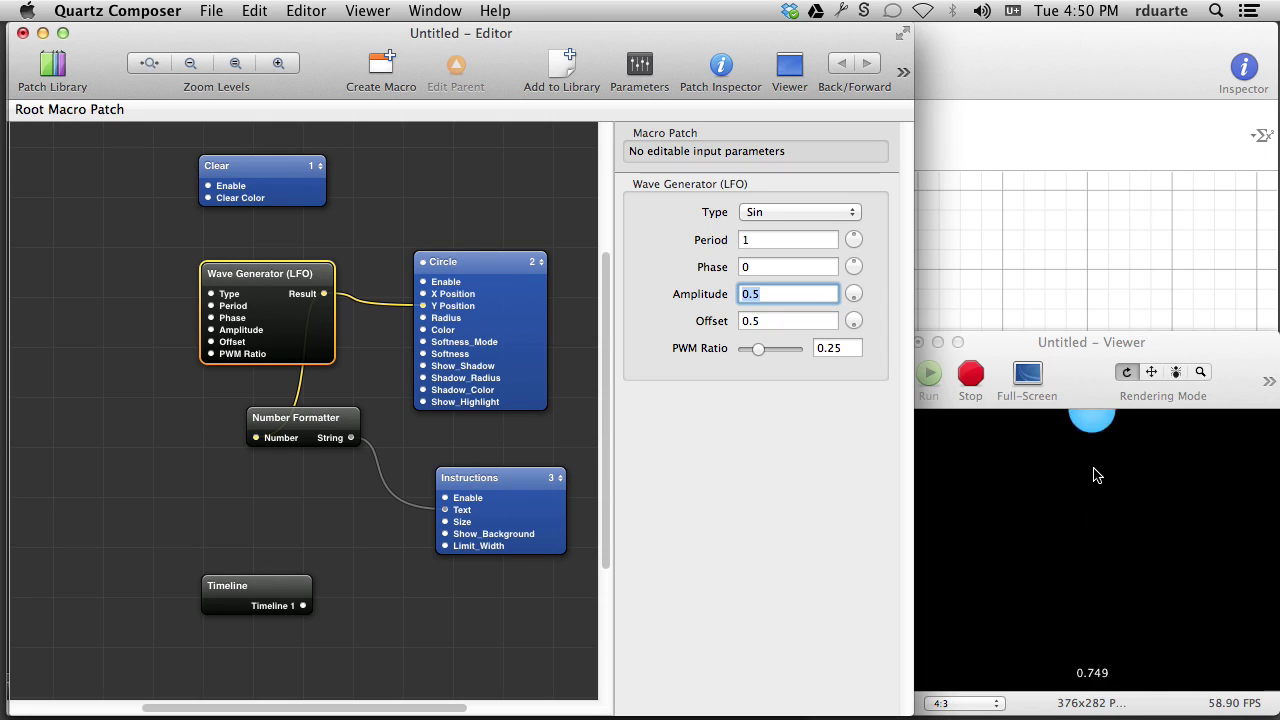
key("super+Tab")
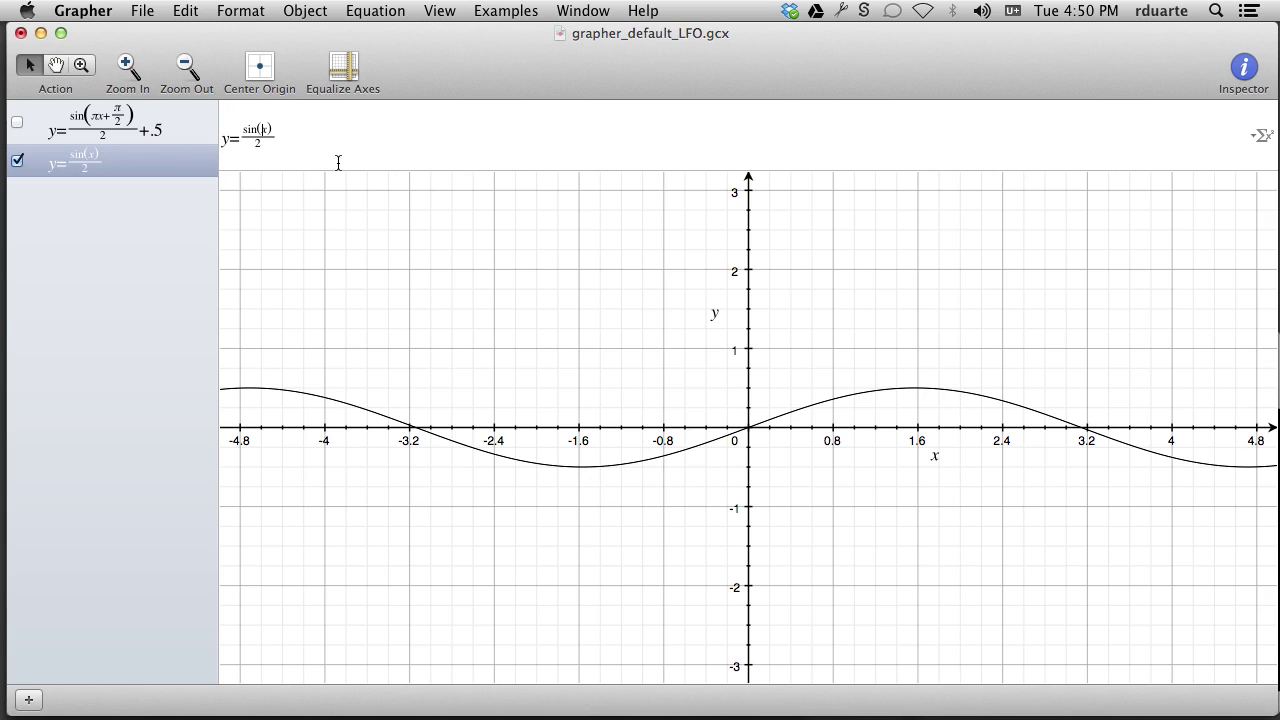
- Toggle the sin(x)/2 and first-equation curves in Grapher to compare them with the circle's motion
left_click(17, 160)
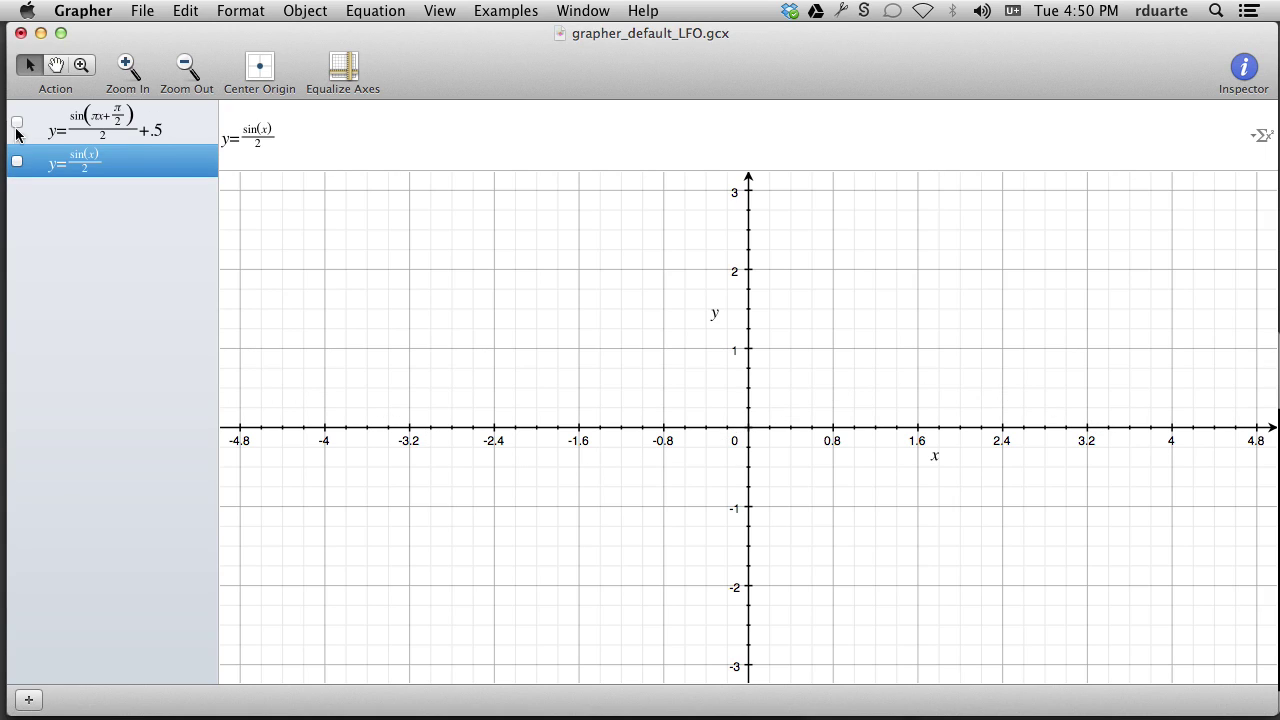
left_click(16, 122)
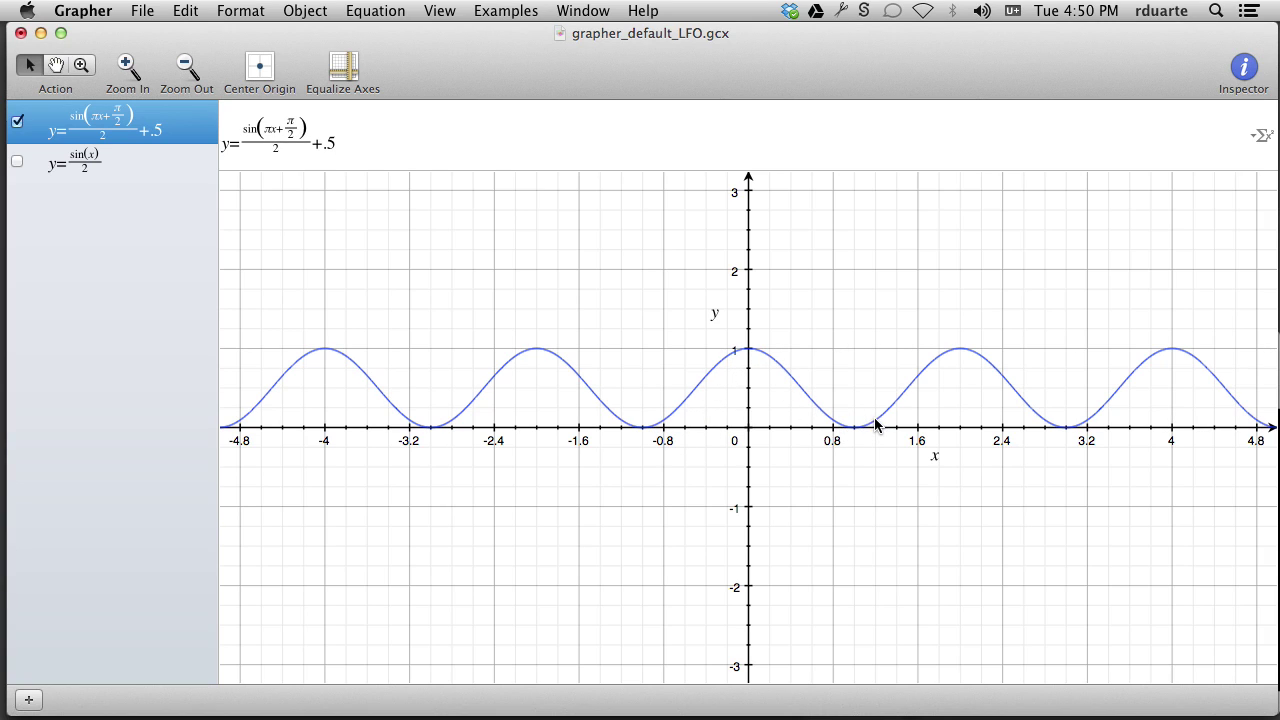
key("super+Tab")
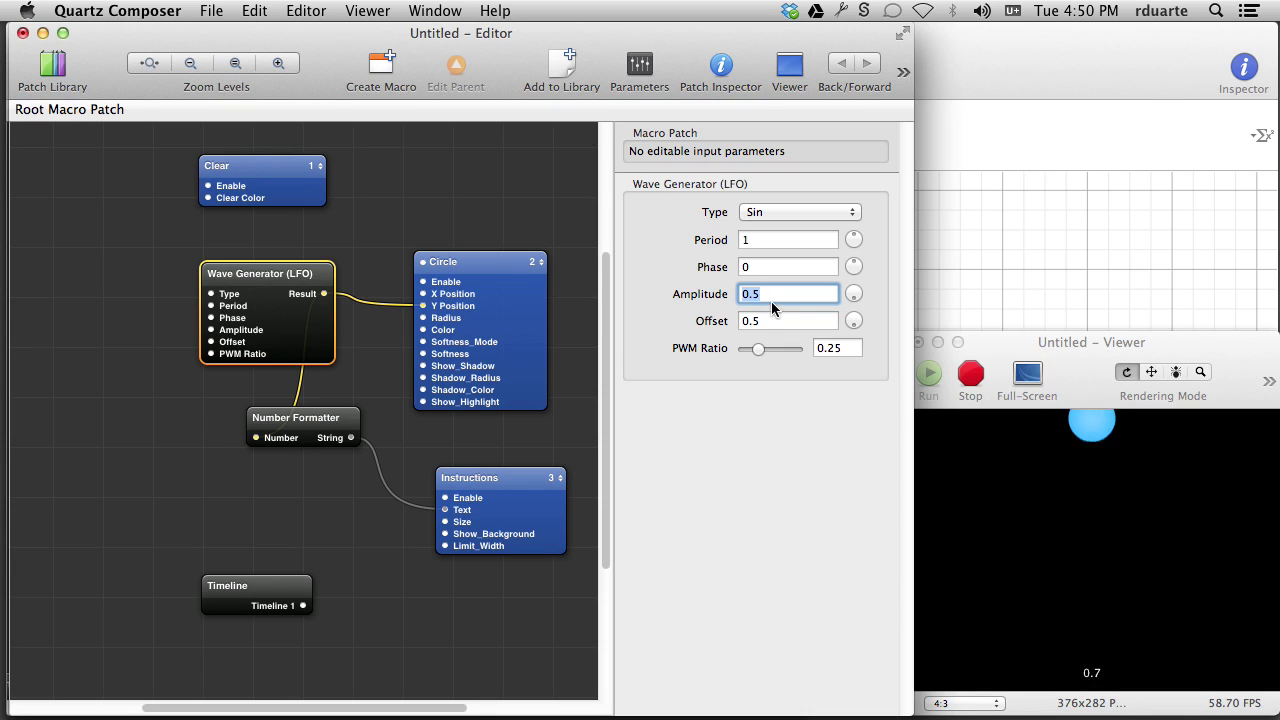
key("super+Tab")
left_click(26, 170)
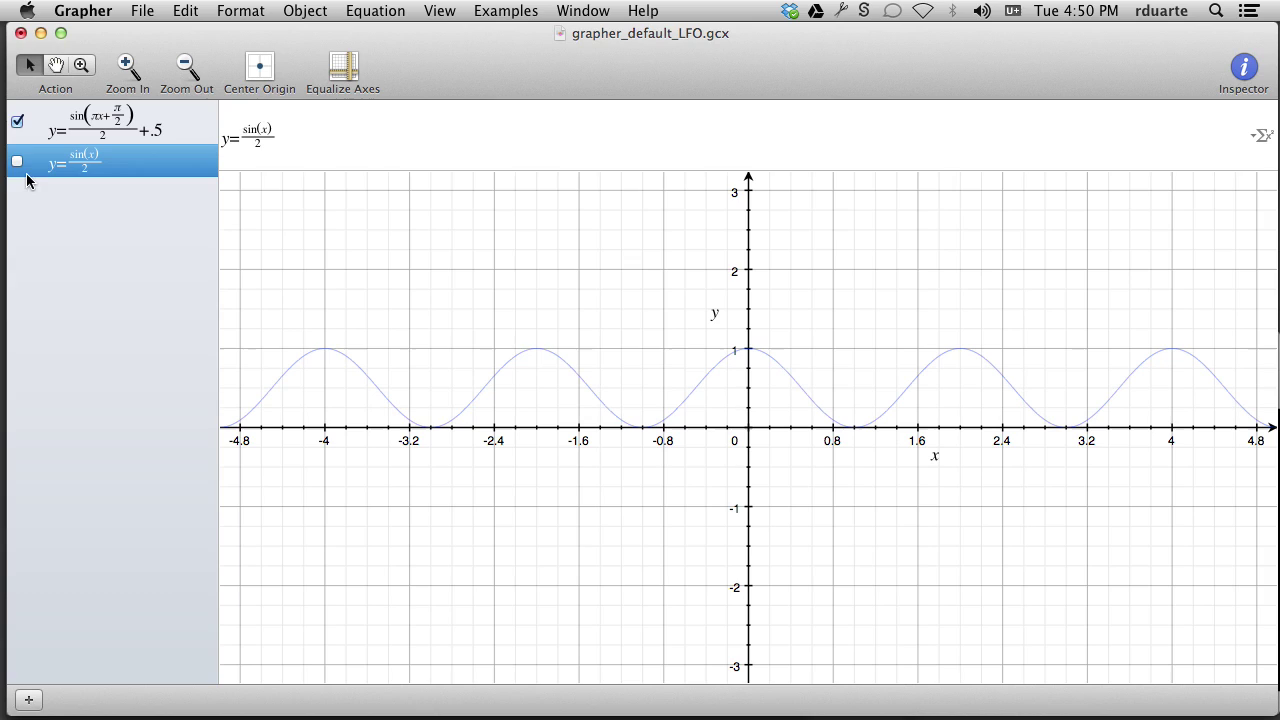
left_click(17, 161)
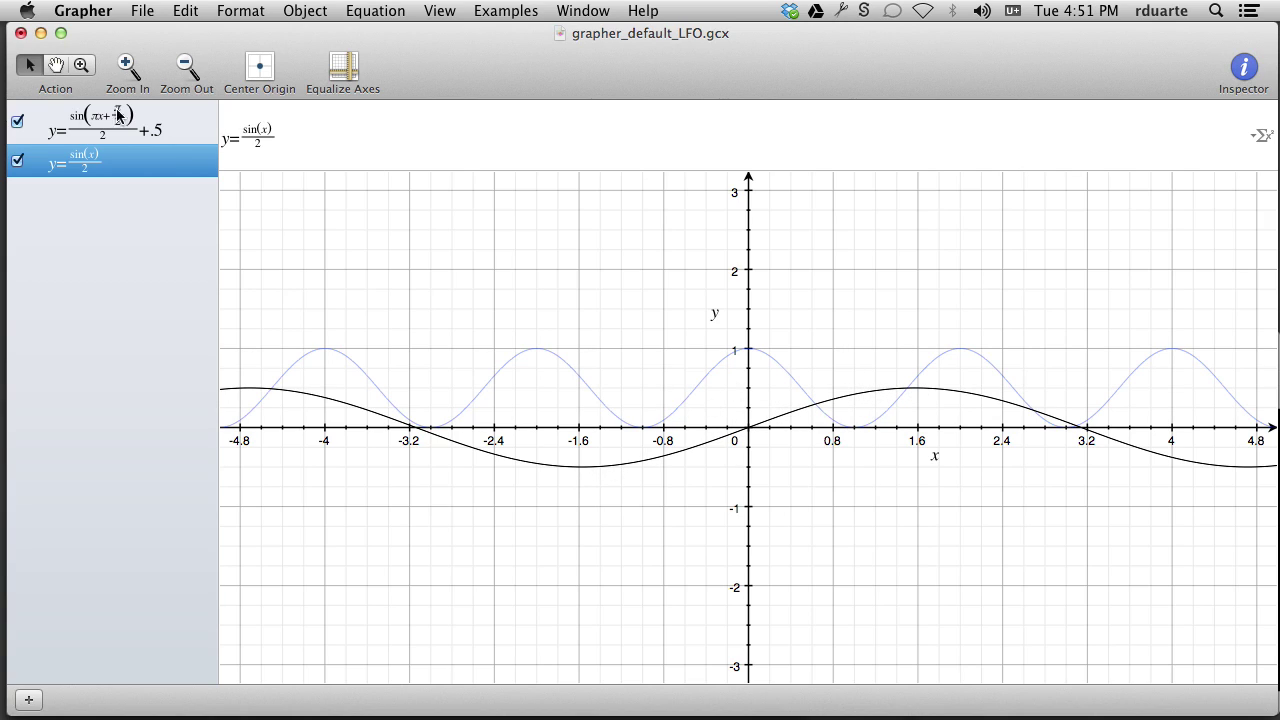
left_click(18, 160)
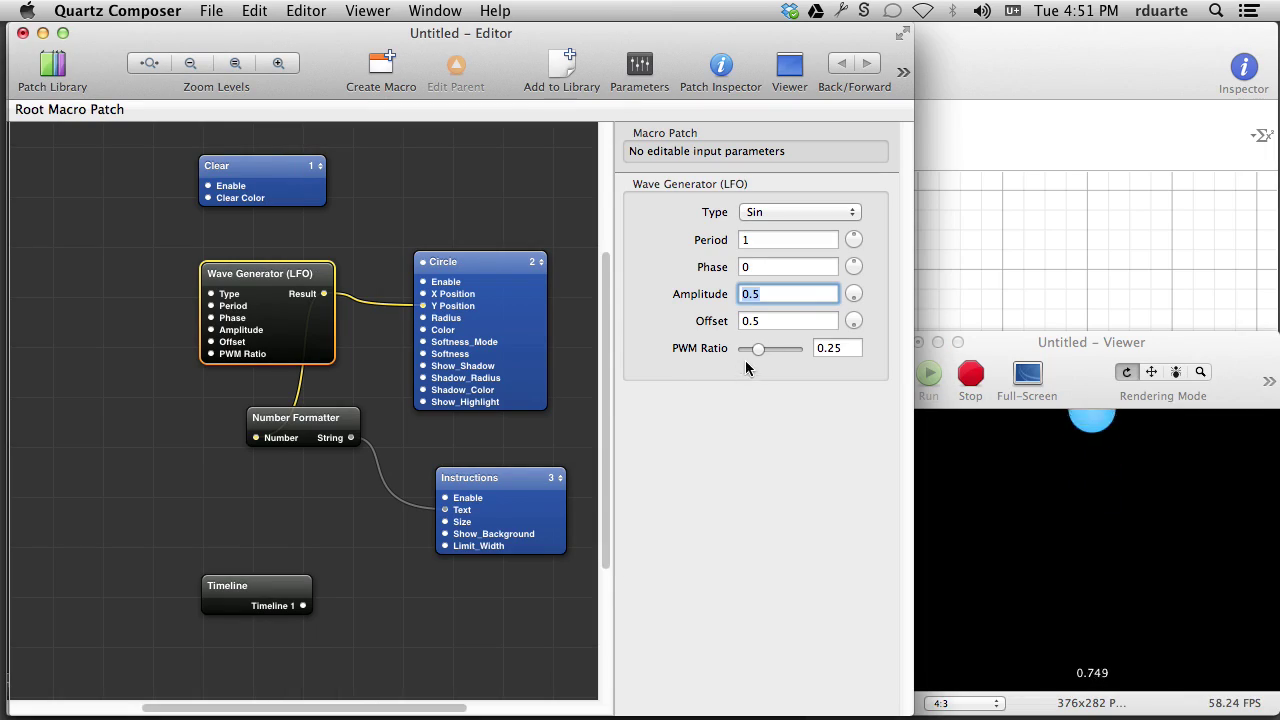
- Set the Wave Generator's Offset to 0 in Quartz Composer
key("super+Tab")
key("Tab")
key("super+Tab")
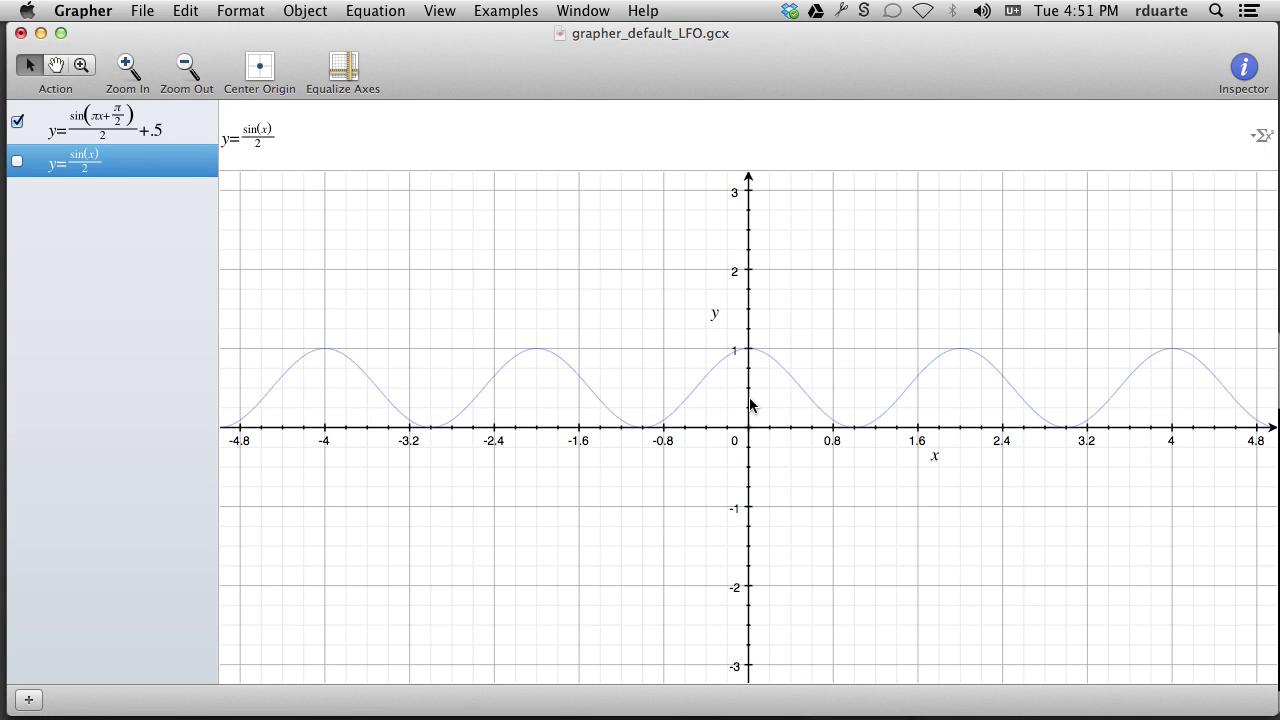
key("super+Tab")
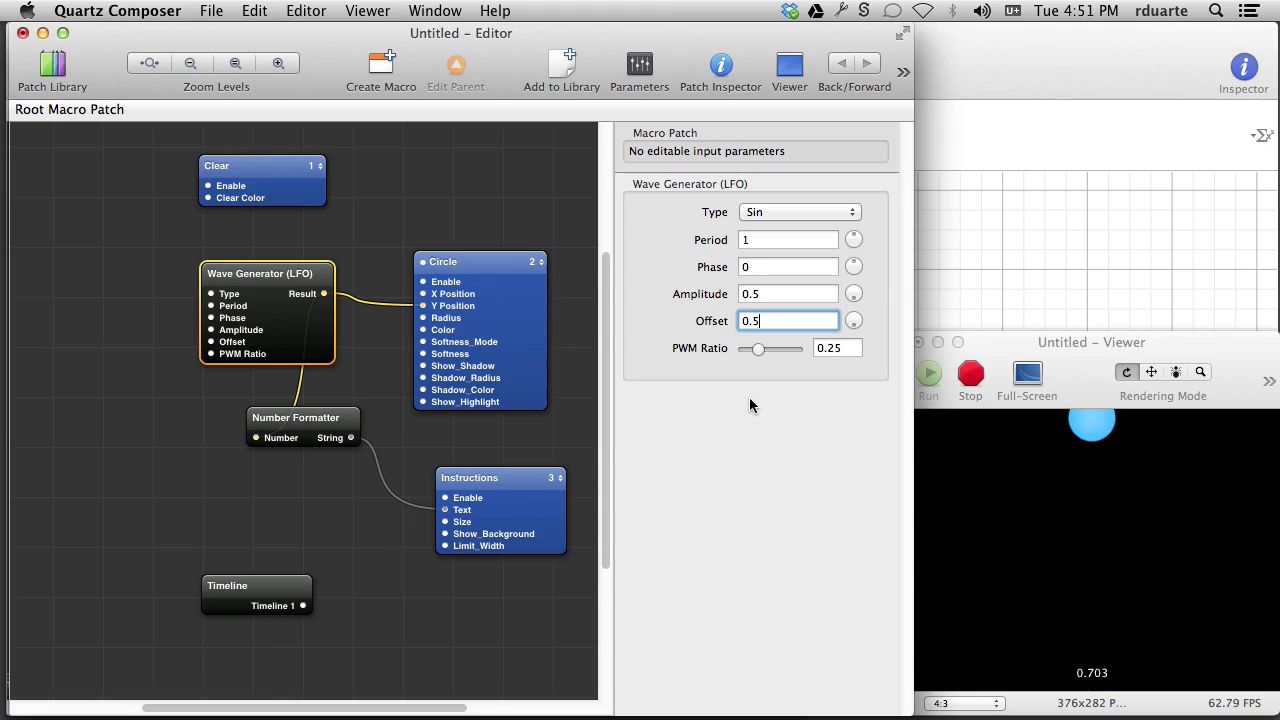
left_click(775, 319)
key("super+a")
type("0")
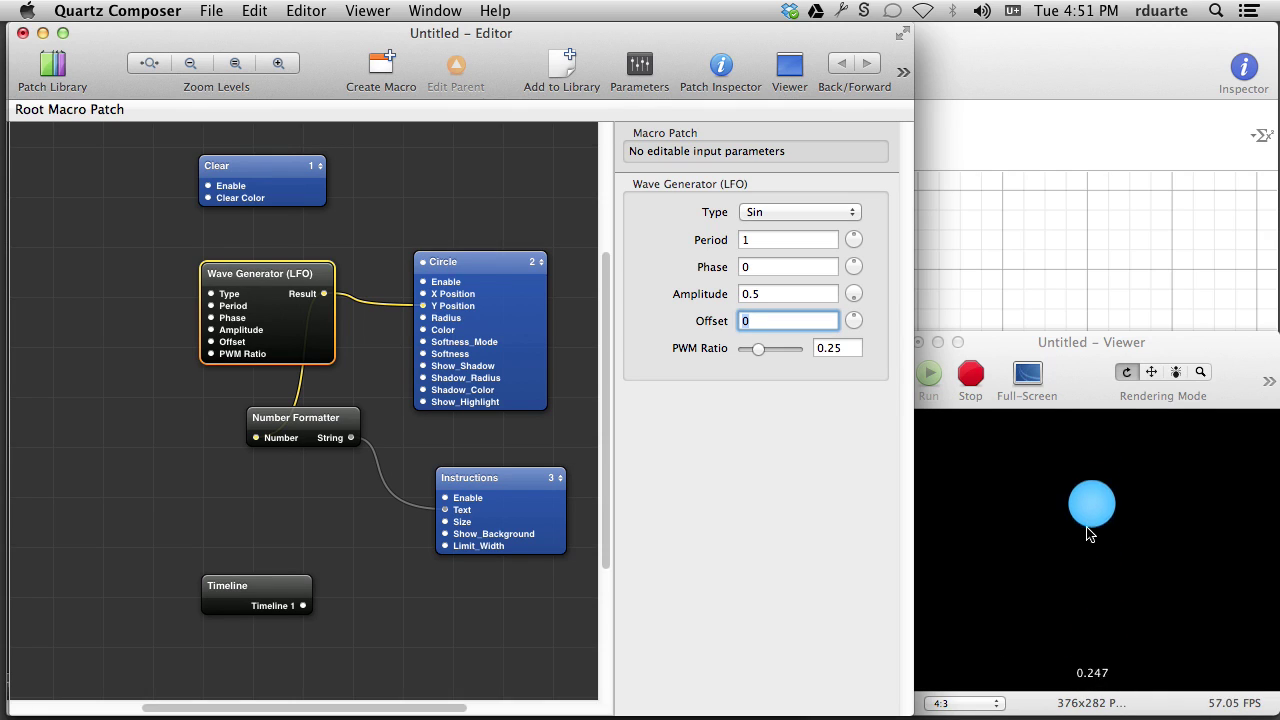
- Delete the +.5 from Grapher's first equation so it centres on the x-axis
key("super+Tab")
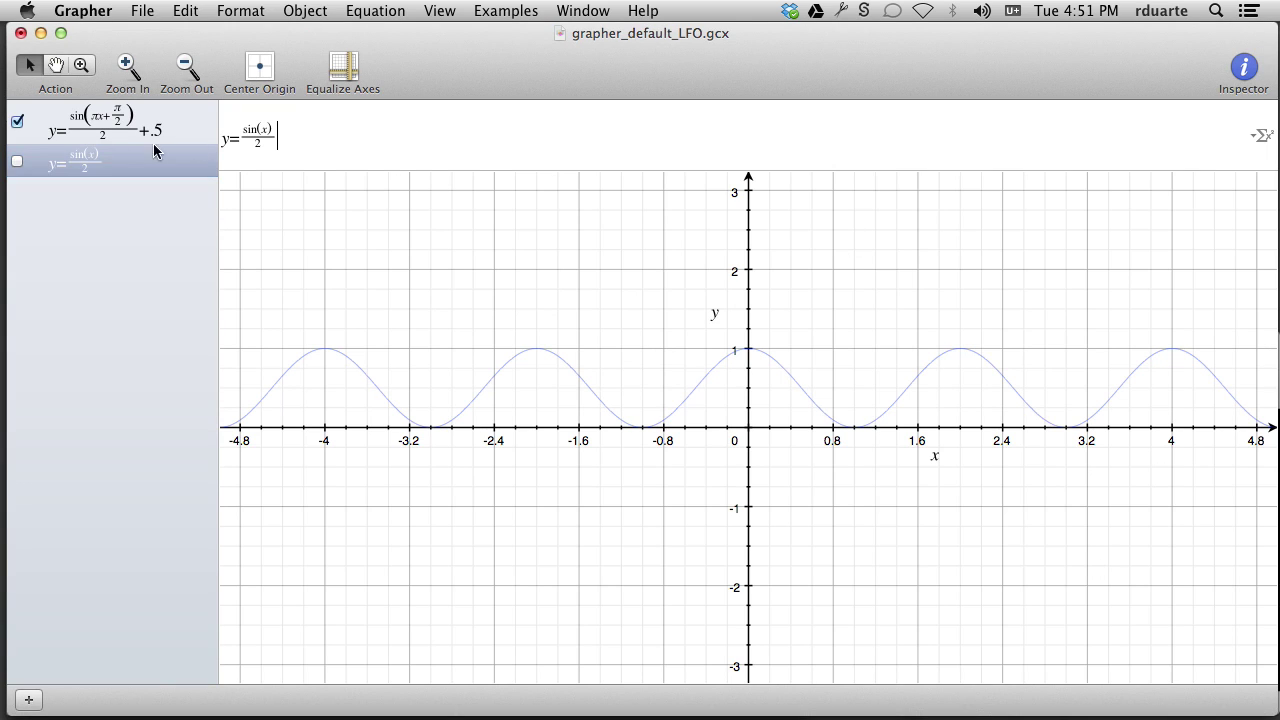
left_click(137, 138)
left_click(362, 146)
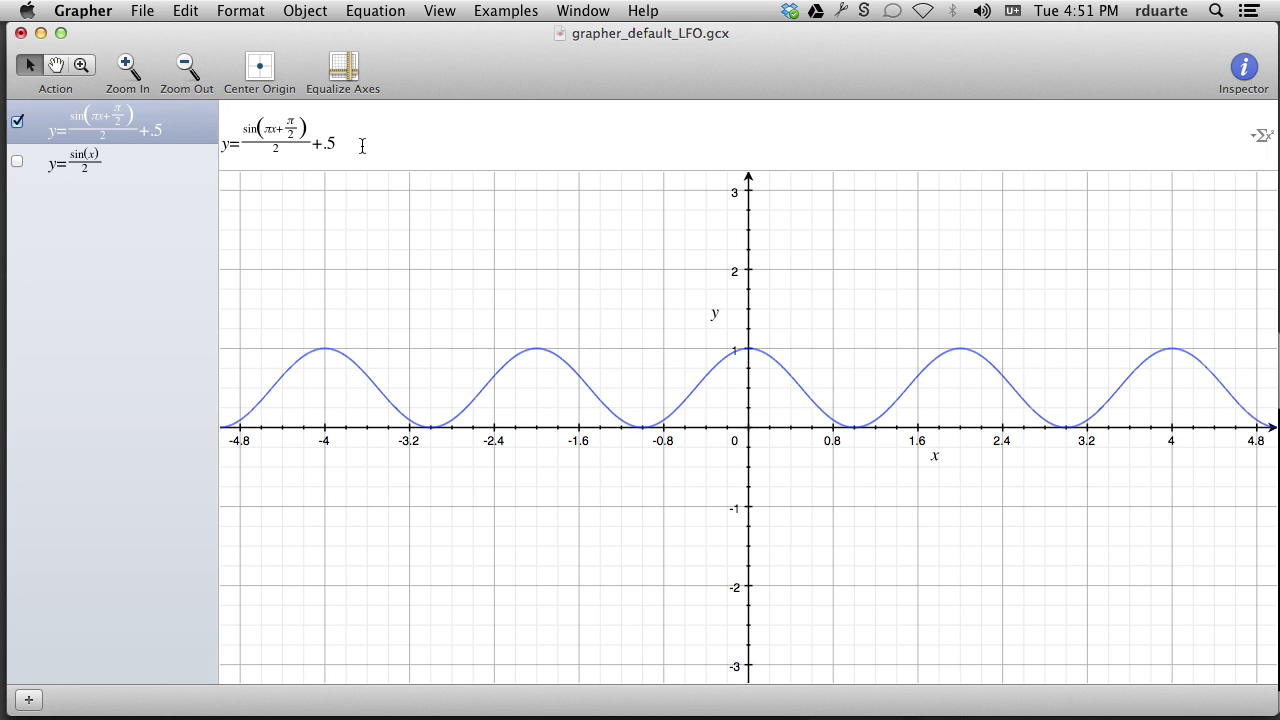
key("BackSpace")
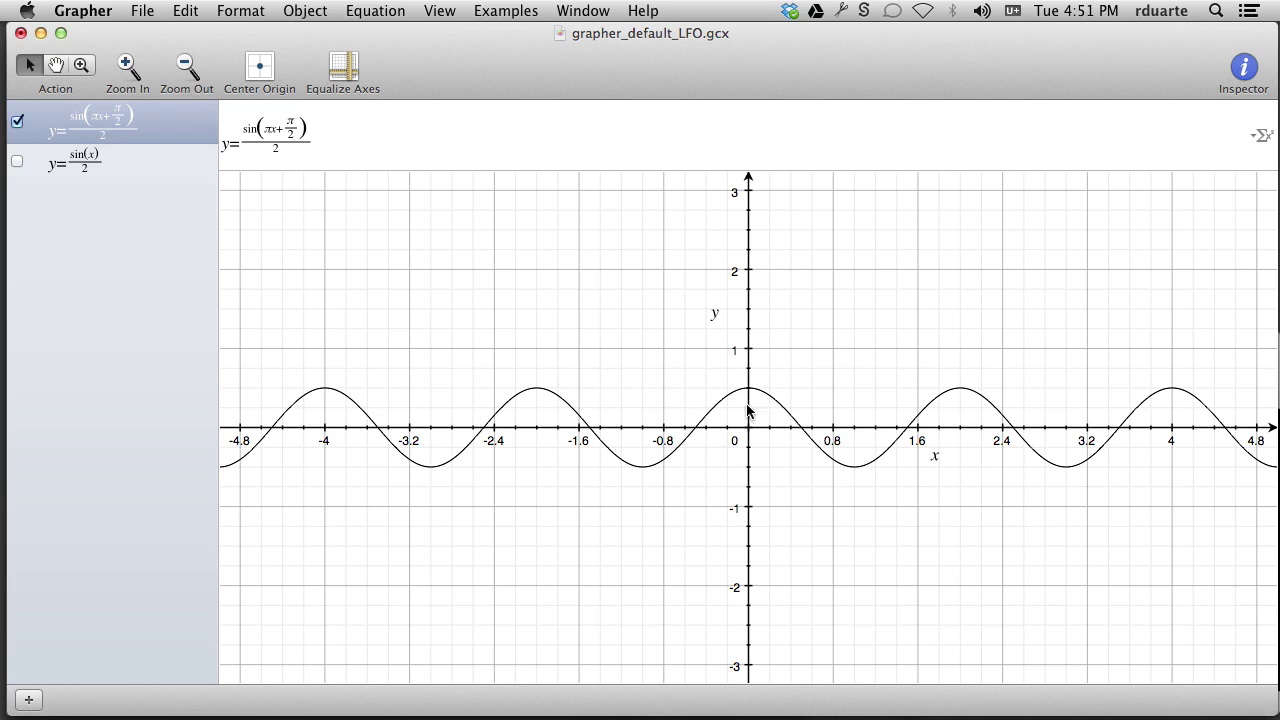
key("super+Tab")
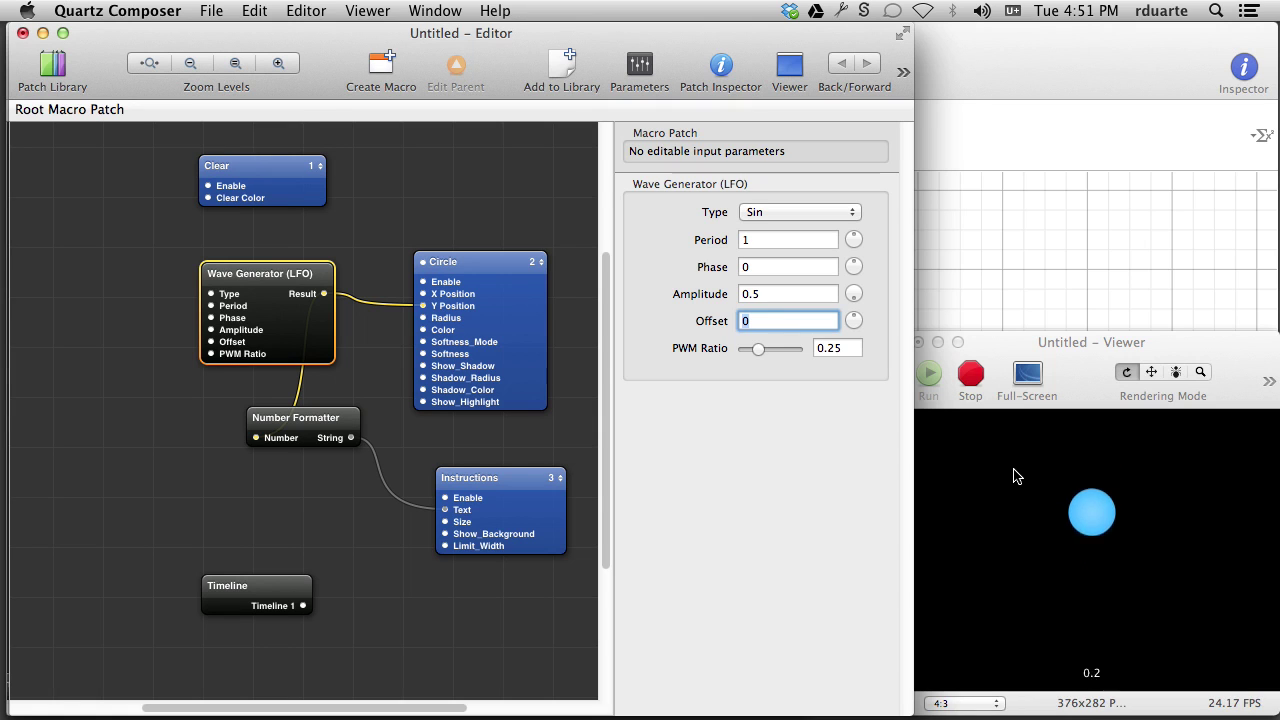
key("super+Tab")
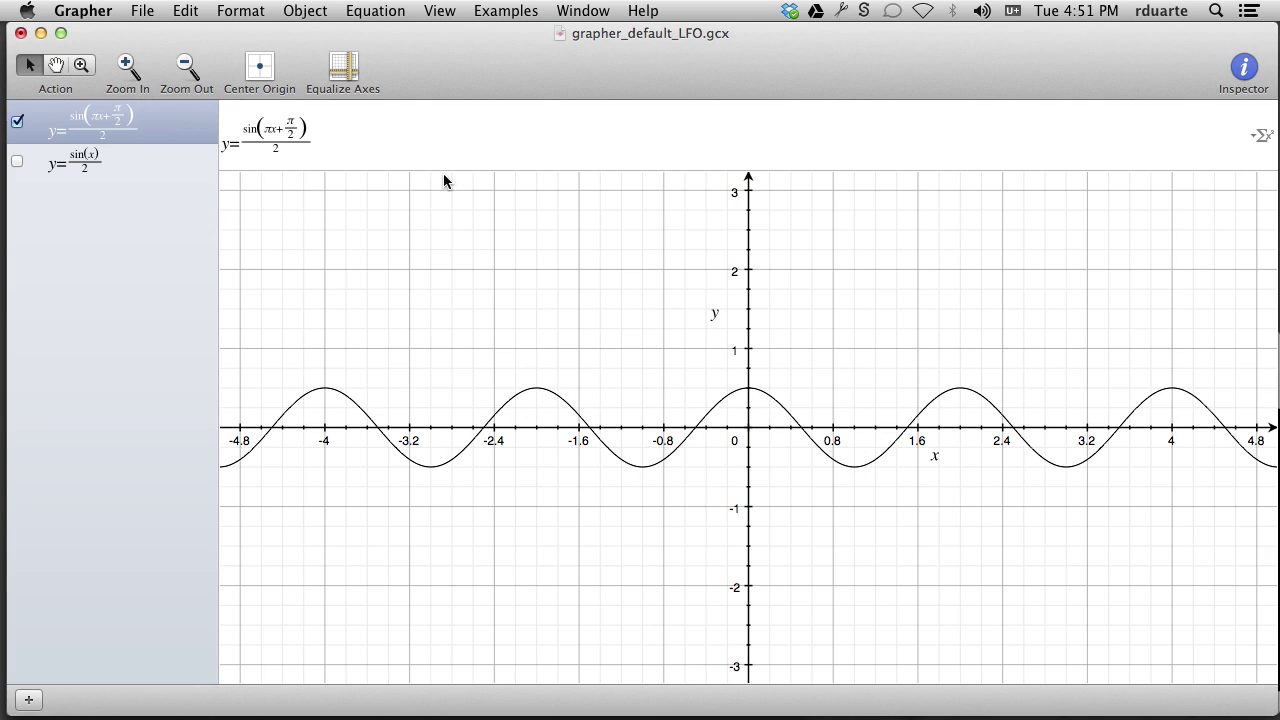
left_click(108, 18)
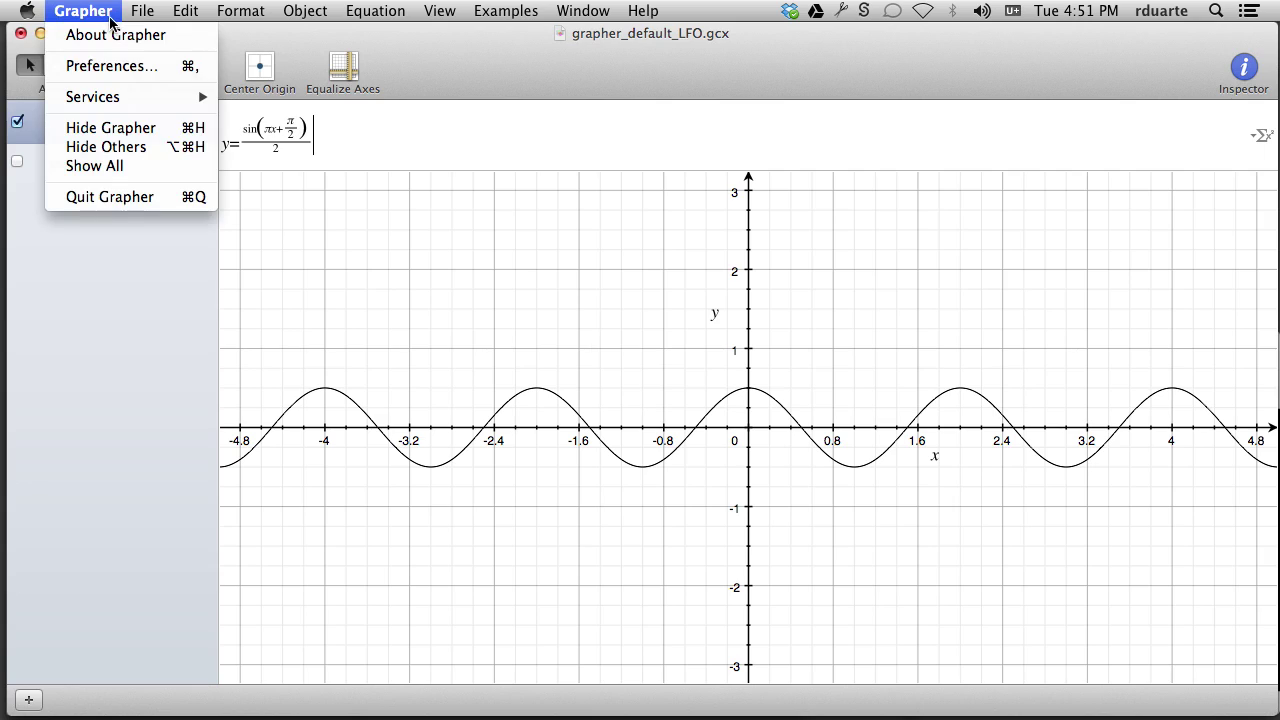
left_click(110, 18)
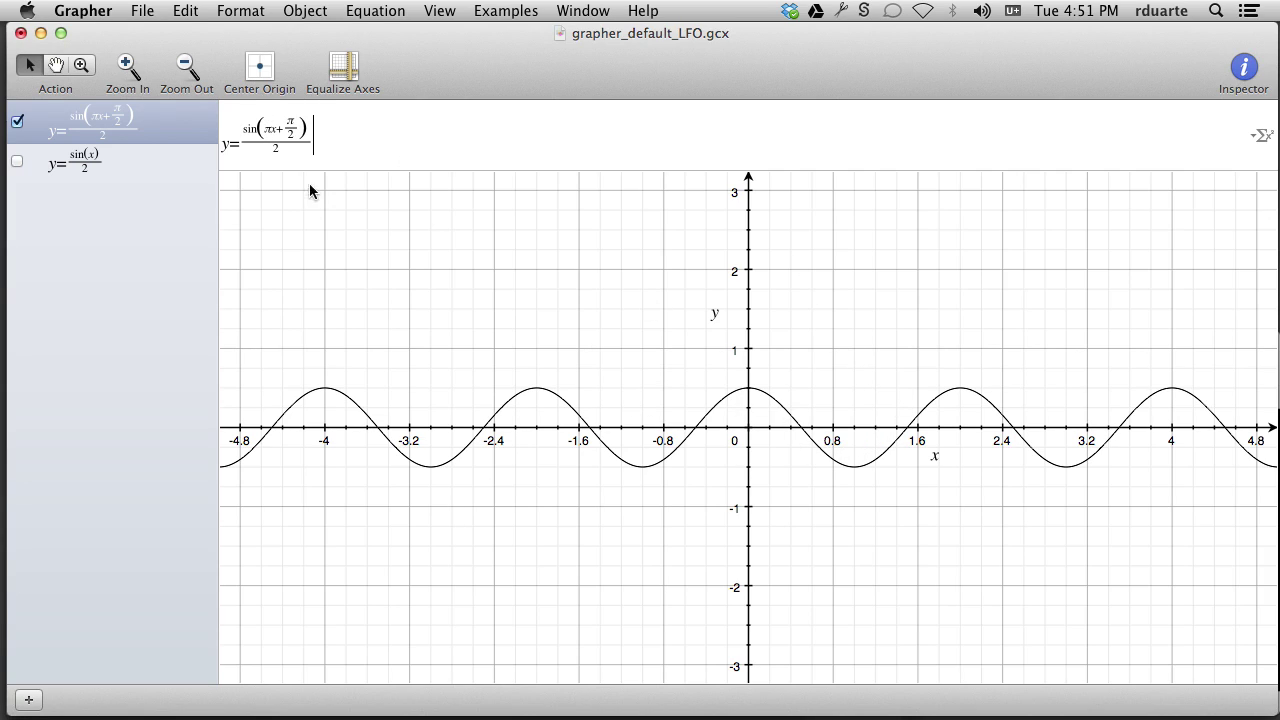
- Confirm the Amplitude is still 0.5, then add the Number Formatter patch to the selection
key("super+Tab")
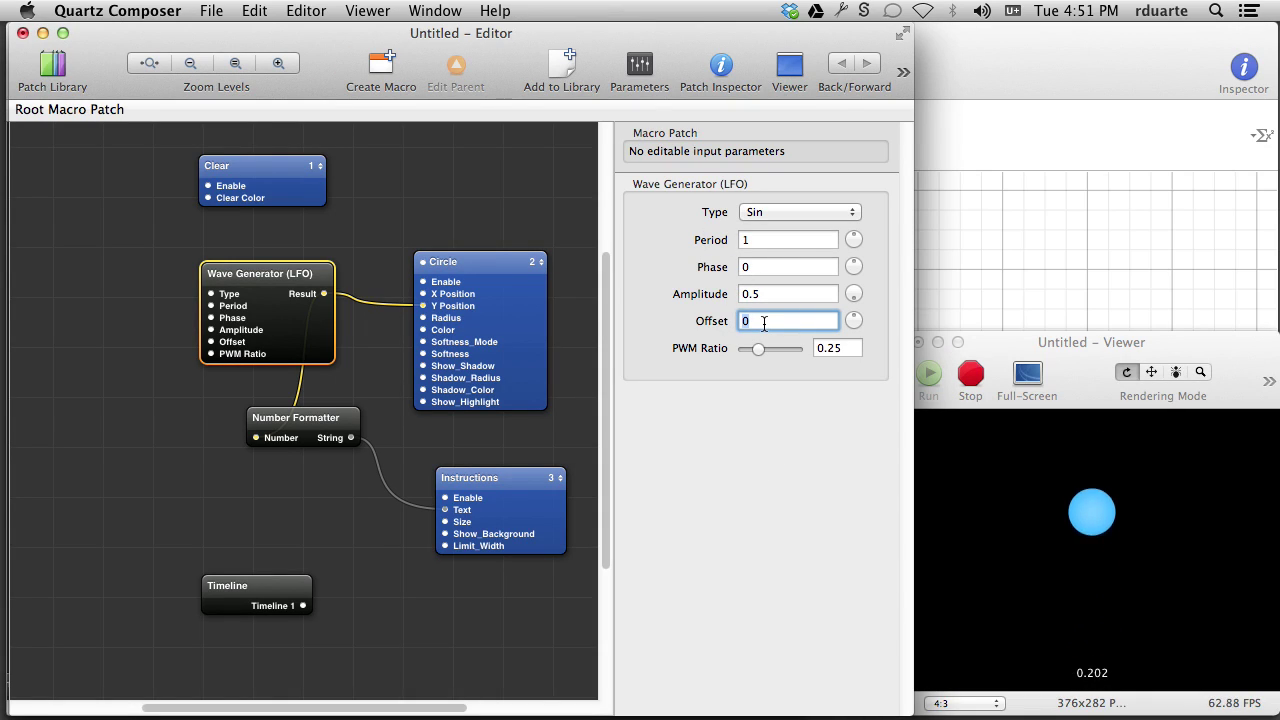
left_click(774, 294)
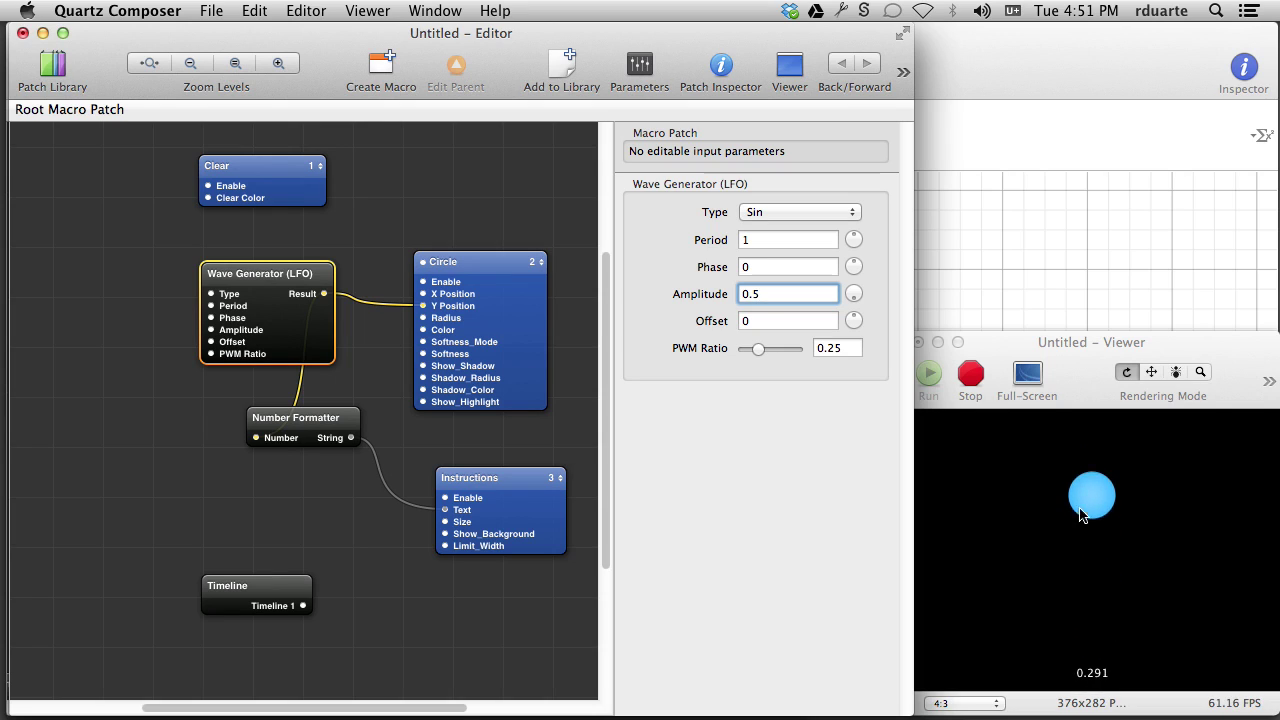
left_click(300, 285)
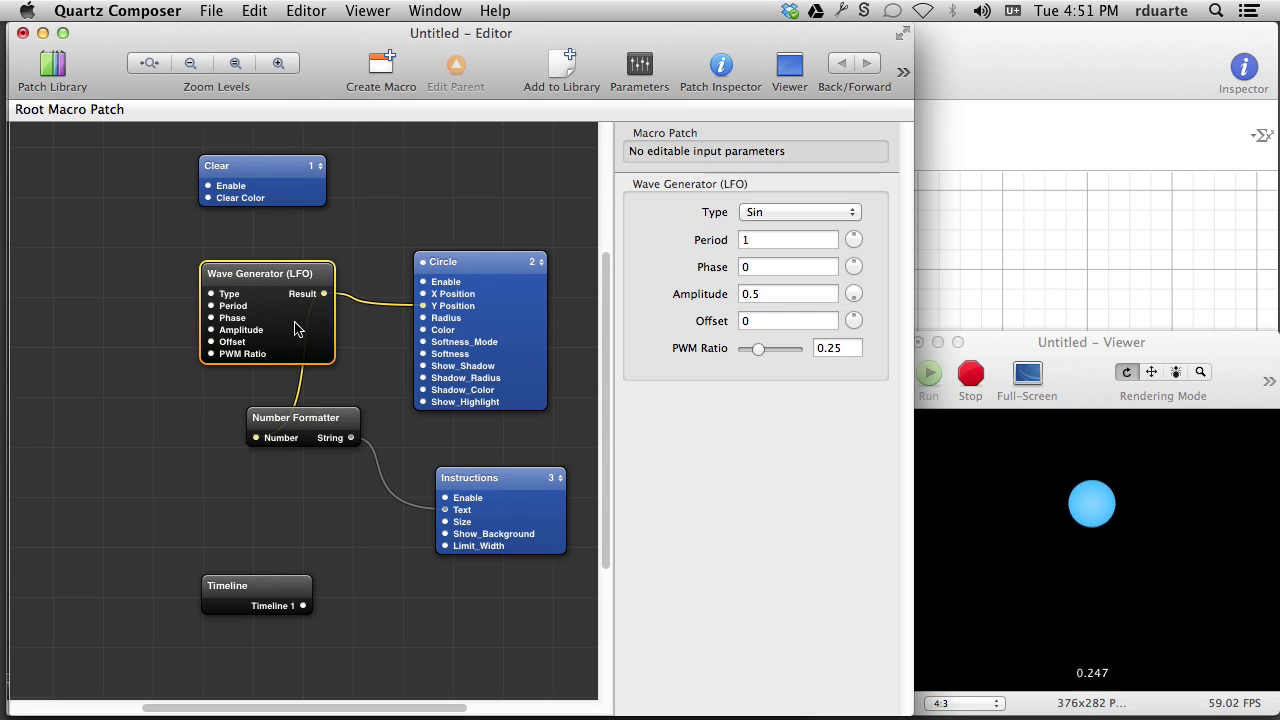
left_click(310, 418, "shift")
- Delete the Wave Generator, formatter and Instructions patches, then move the Timeline up beside the Circle
left_click(511, 494, "shift")
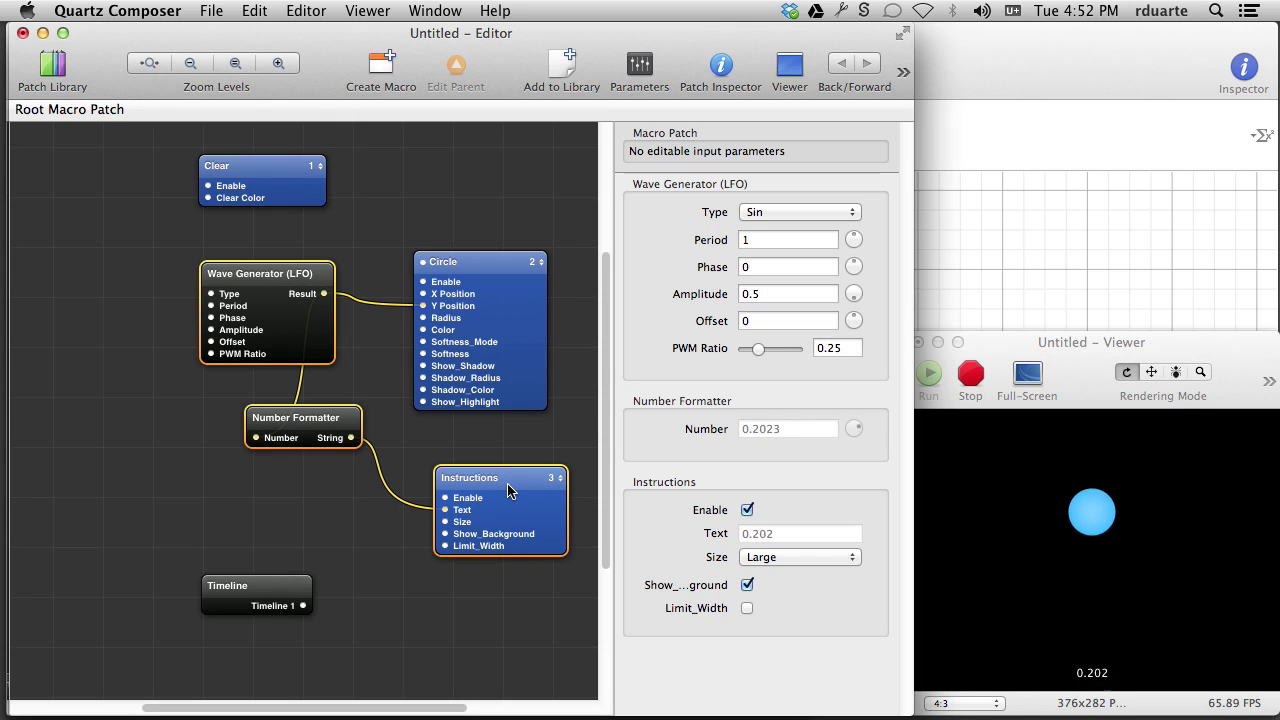
key("Delete")
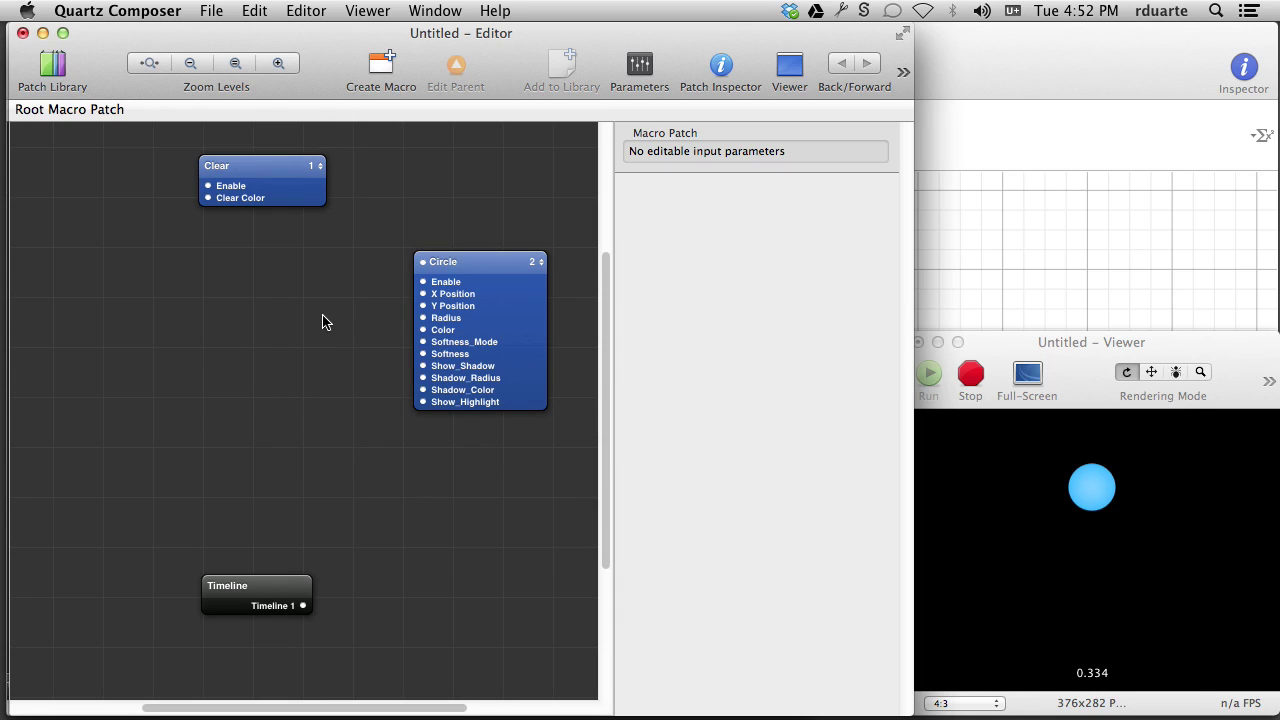
mouse_move(282, 596)
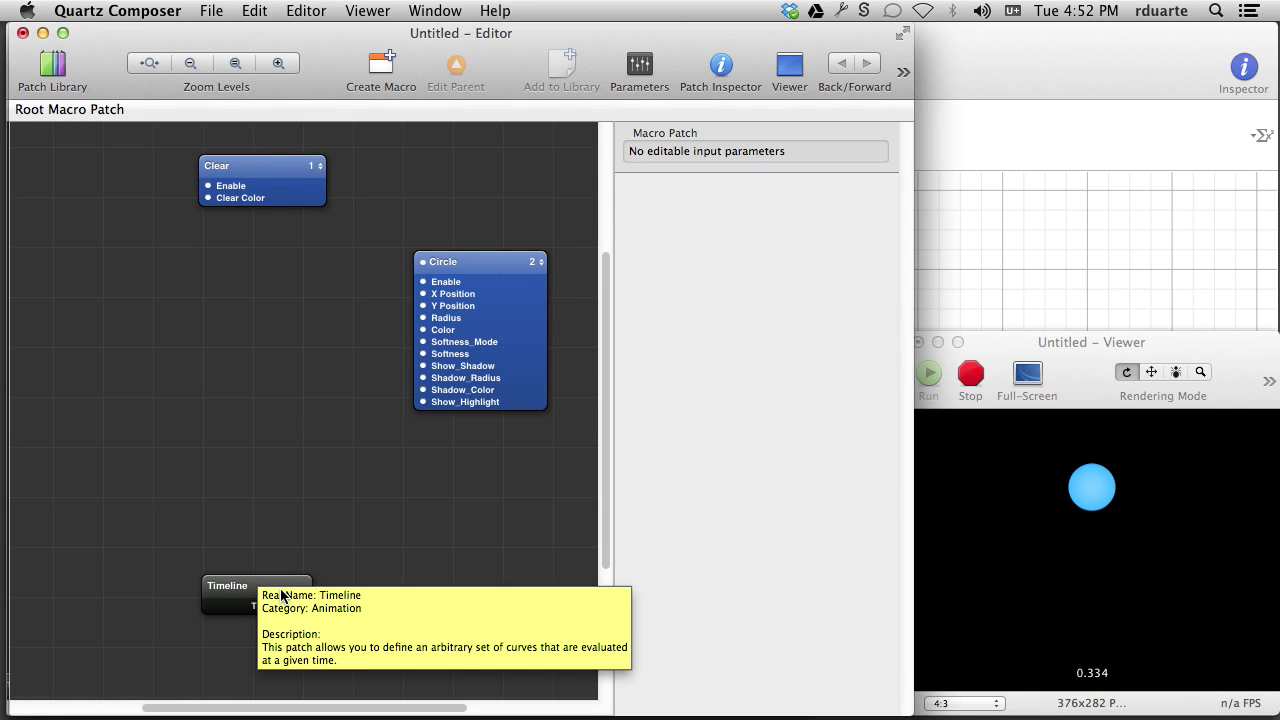
left_click_drag(282, 596, 284, 281)
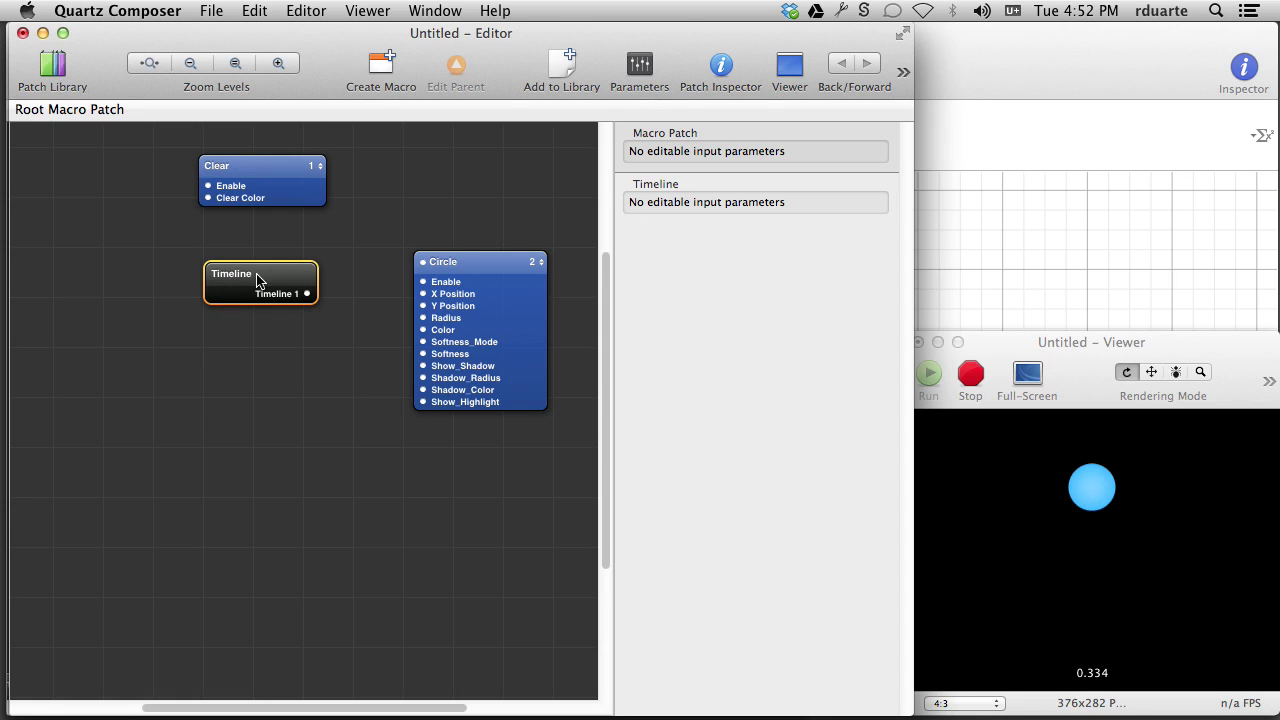
- Show the Timeline inspector's Settings page with its 0-to-1 curve, moved clear of the Viewer
left_click(651, 67)
left_click(721, 67)
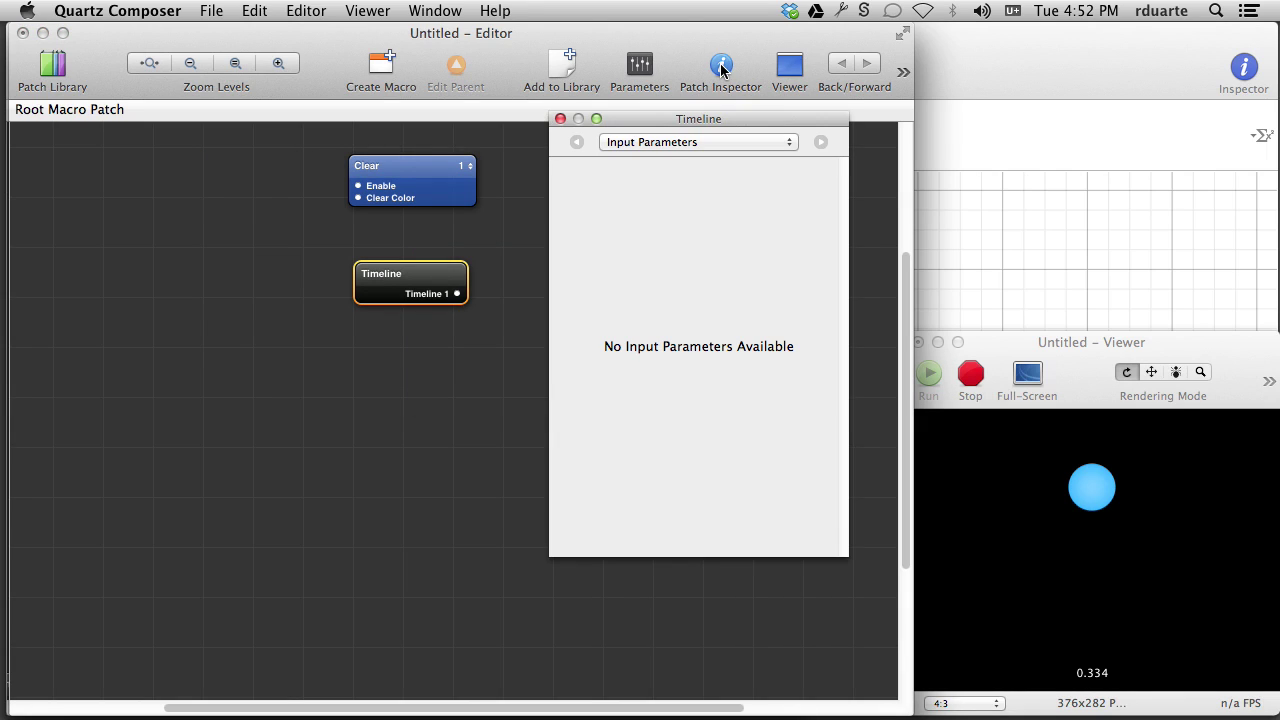
left_click_drag(727, 117, 740, 195)
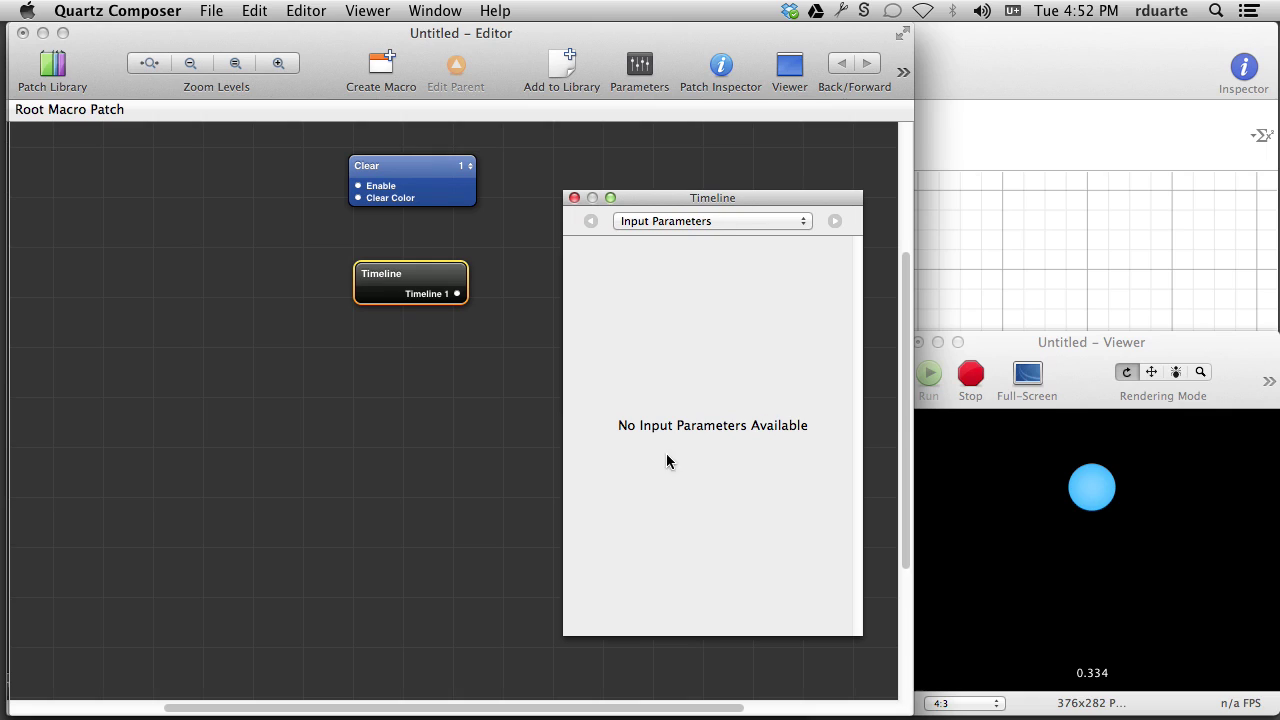
left_click(688, 223)
left_click(690, 237)
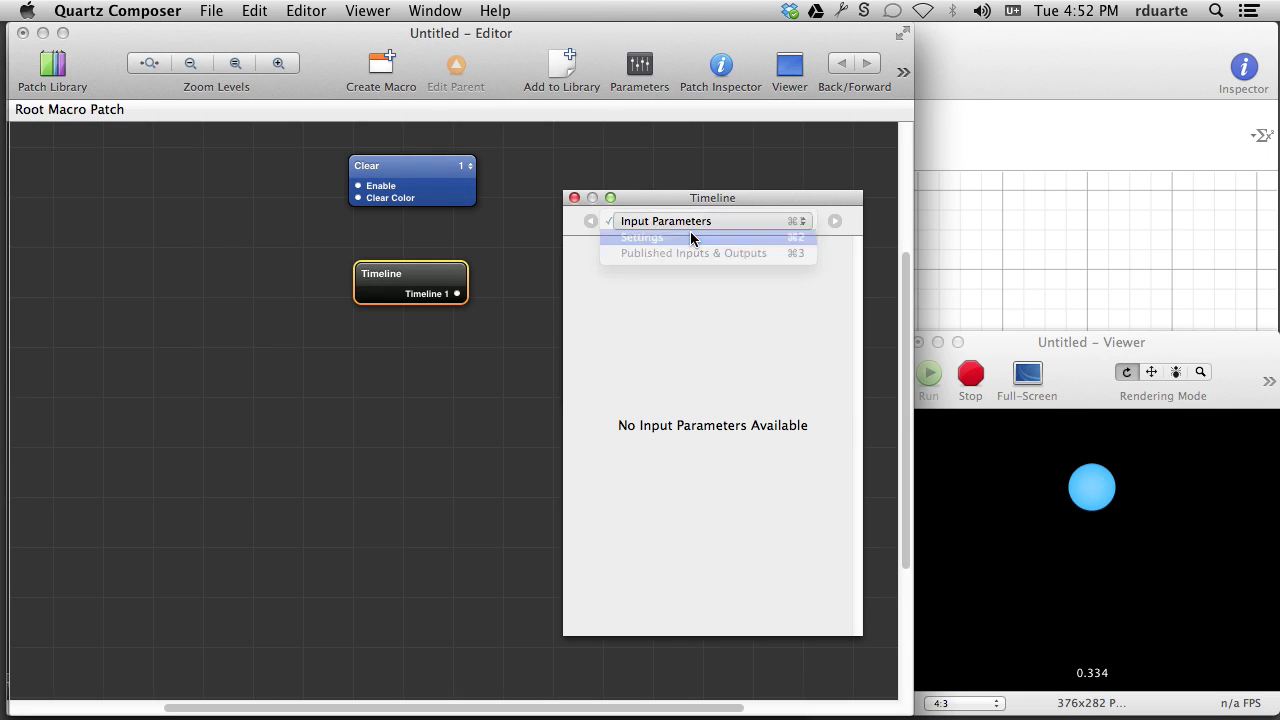
left_click_drag(722, 196, 231, 148)
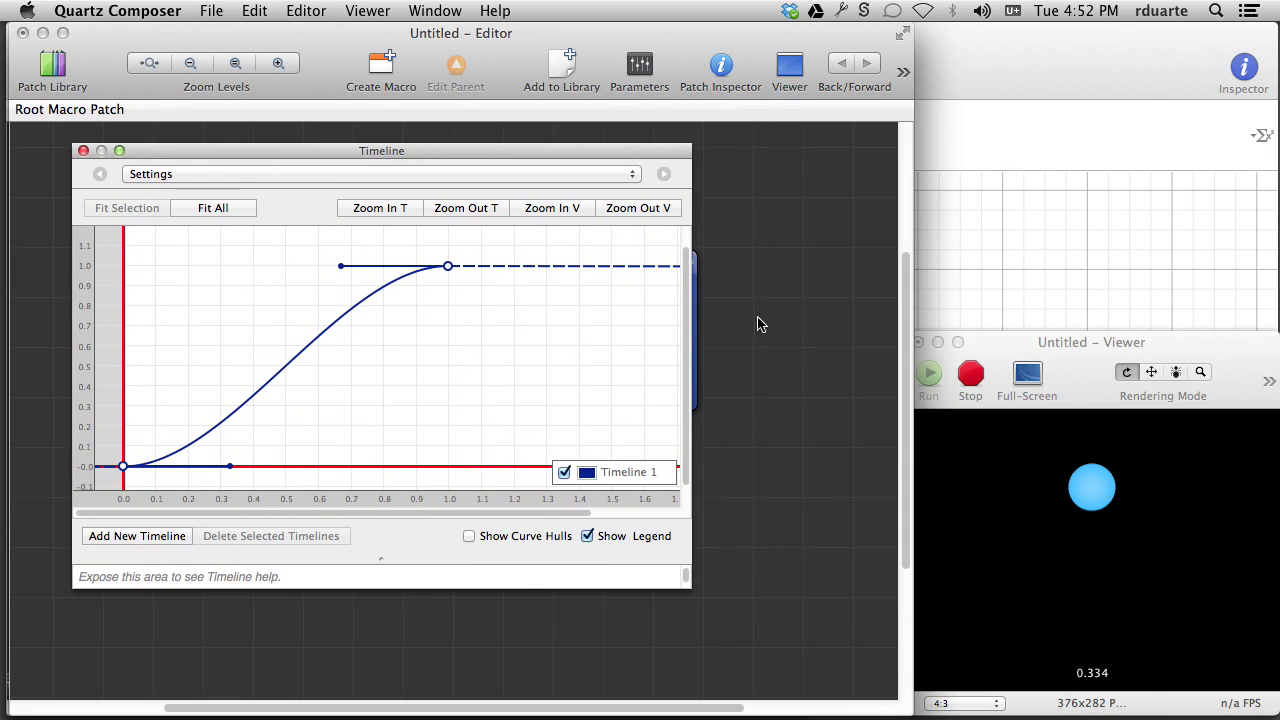
left_click_drag(579, 157, 1114, 155)
left_click(460, 450)
- Add an Instructions patch and wire Timeline's output to its Text and the Circle's Y Position
key("super+shift+l")
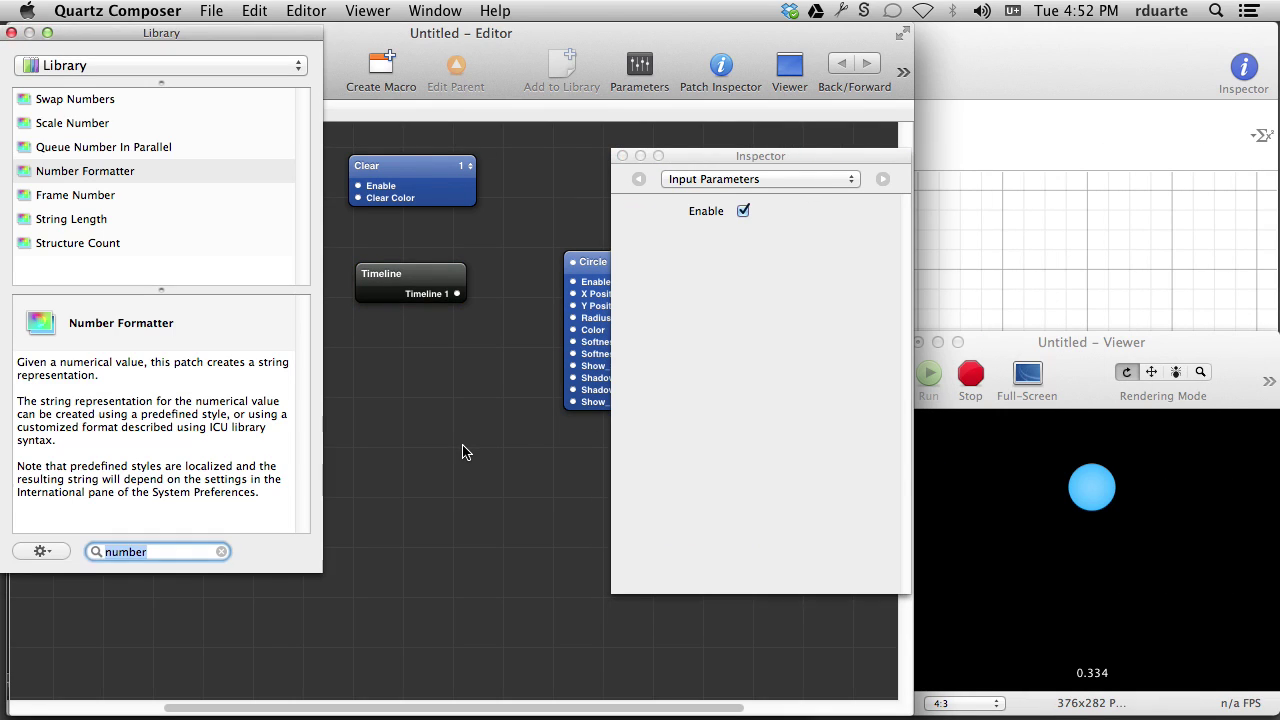
type("instru")
key("Return")
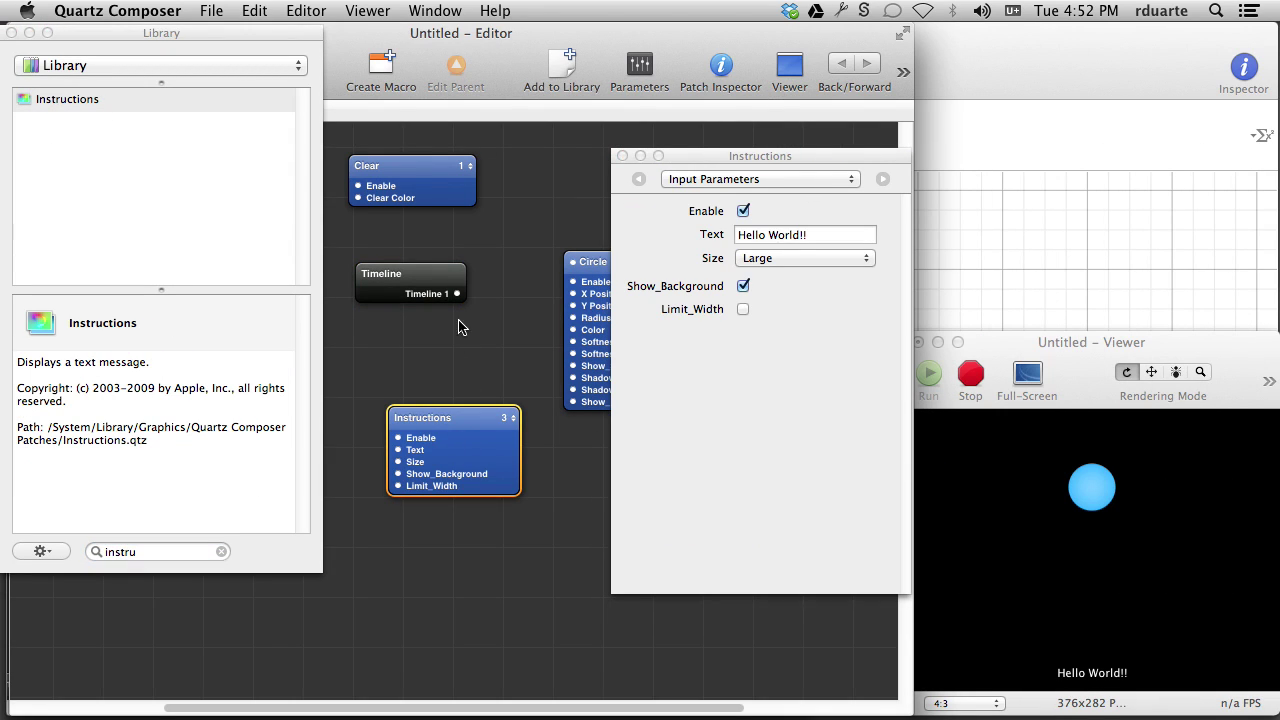
left_click_drag(456, 294, 398, 455)
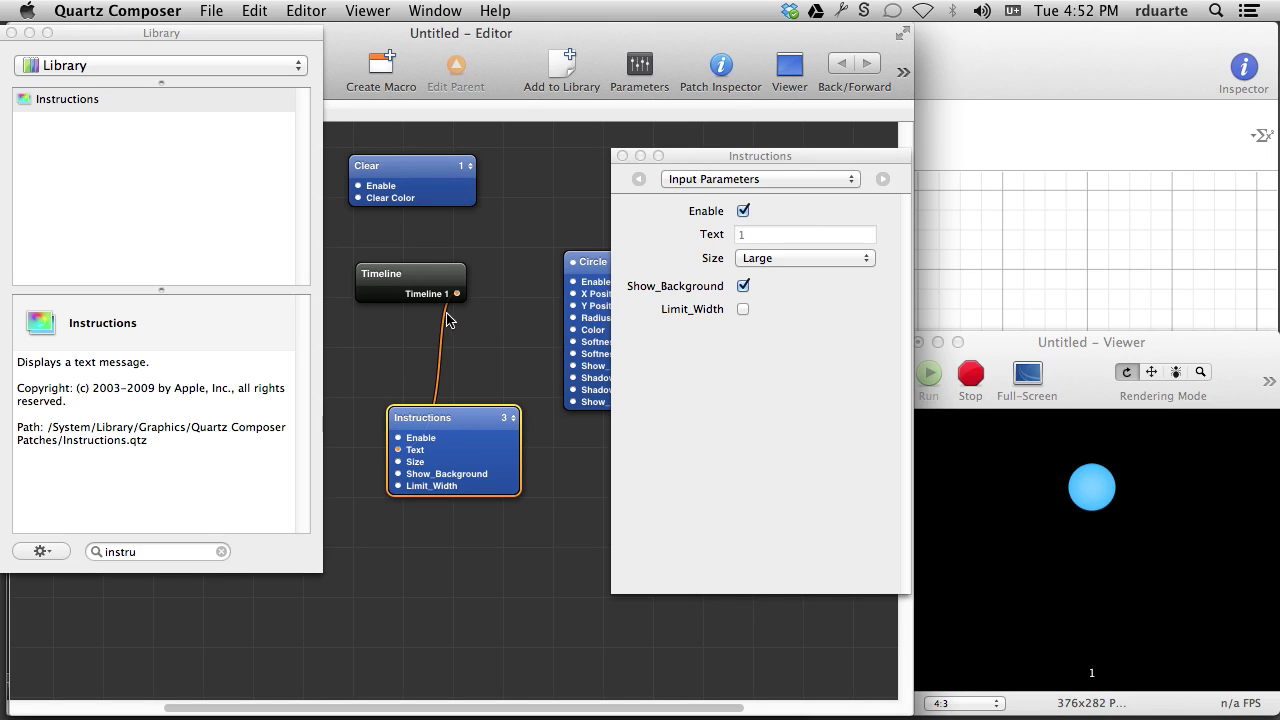
left_click_drag(468, 298, 569, 308)
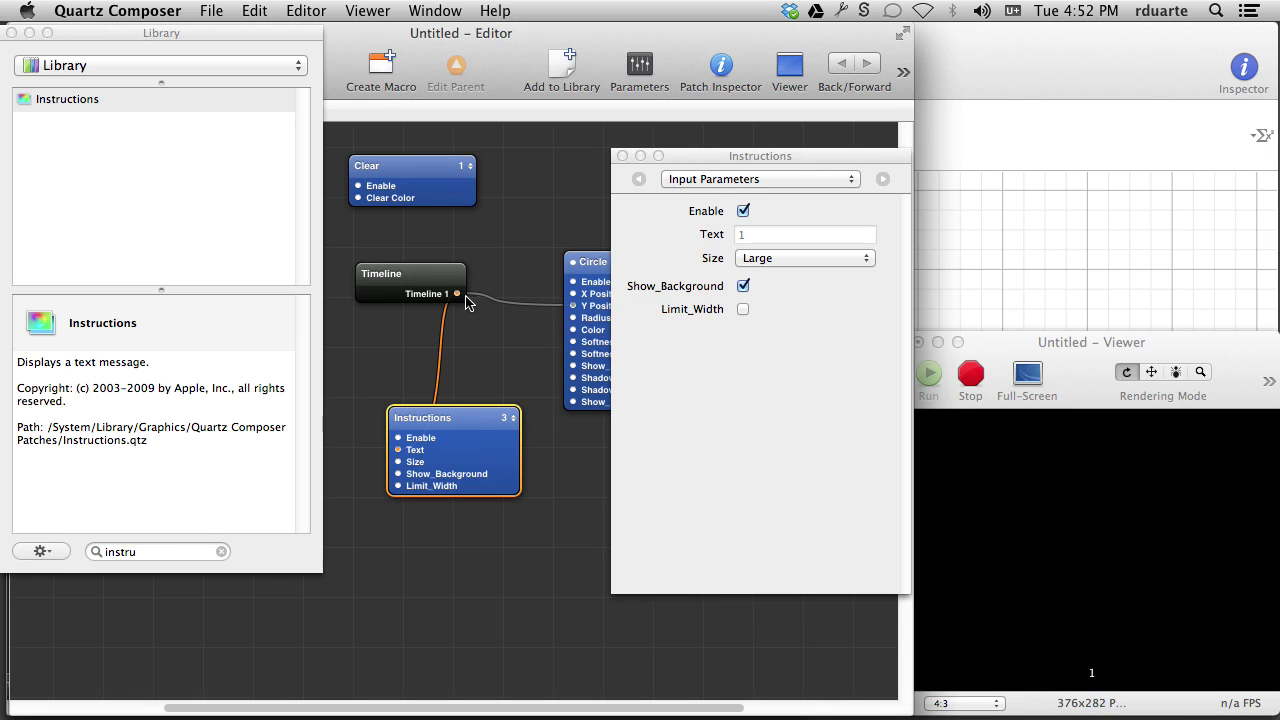
- Restart the Viewer rendering and reopen the Timeline curve settings, placed away from the Viewer
left_click_drag(457, 276, 427, 276)
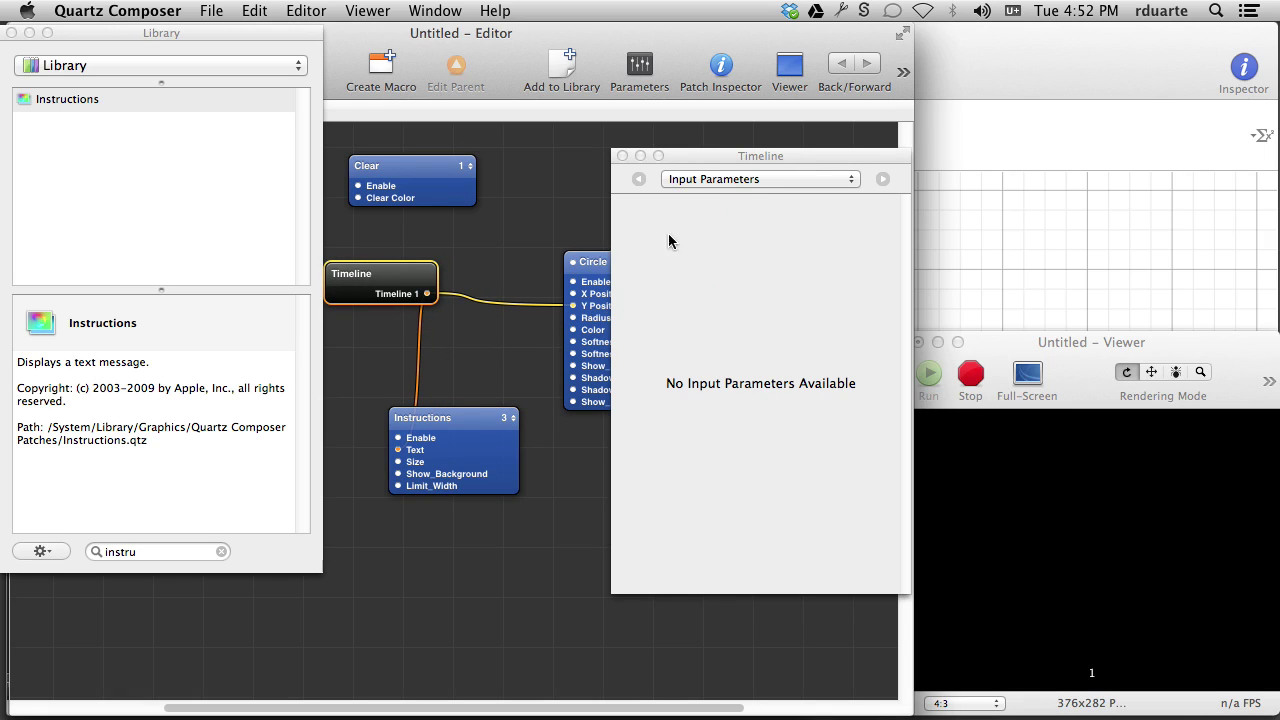
left_click_drag(739, 160, 630, 145)
left_click(960, 378)
left_click(972, 378)
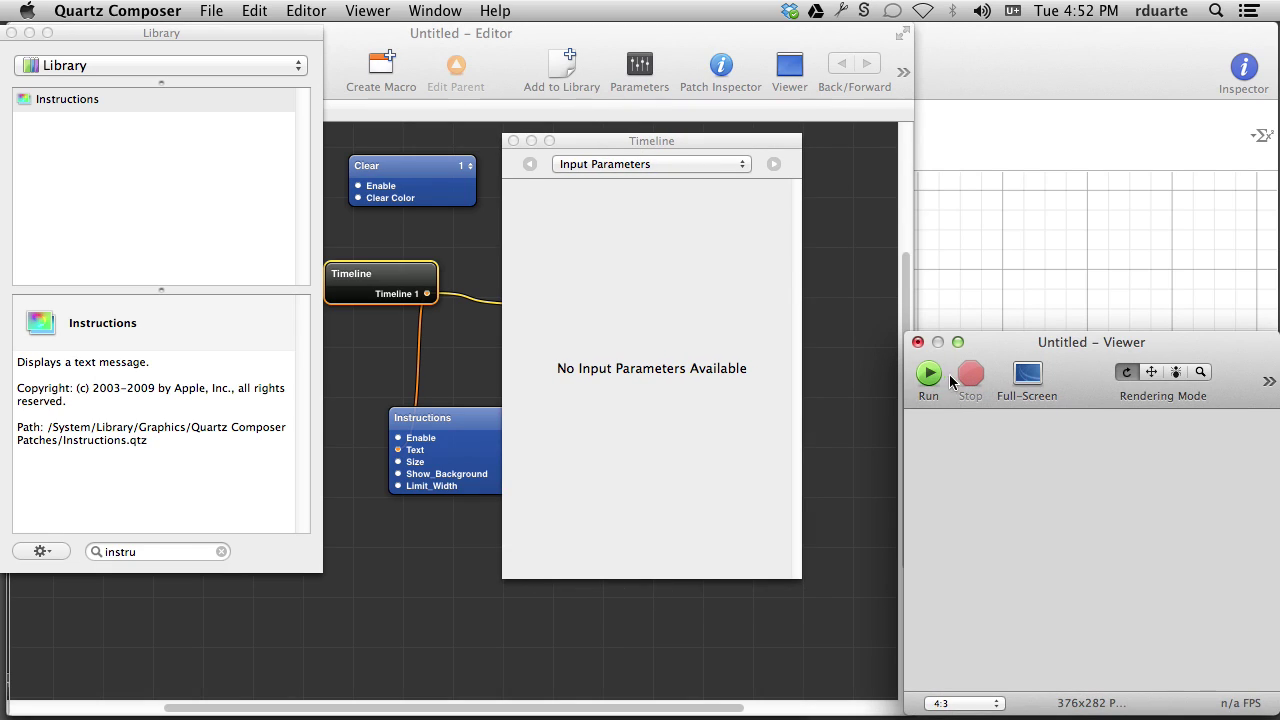
left_click(929, 375)
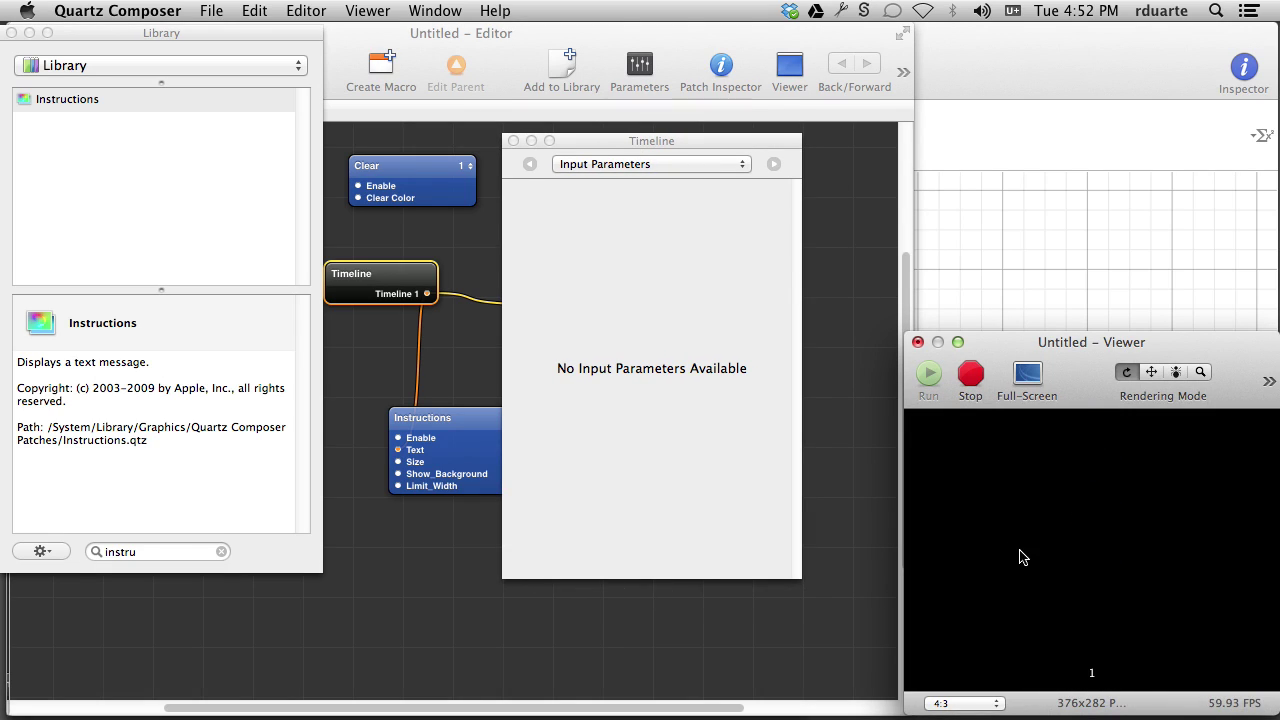
left_click(600, 164)
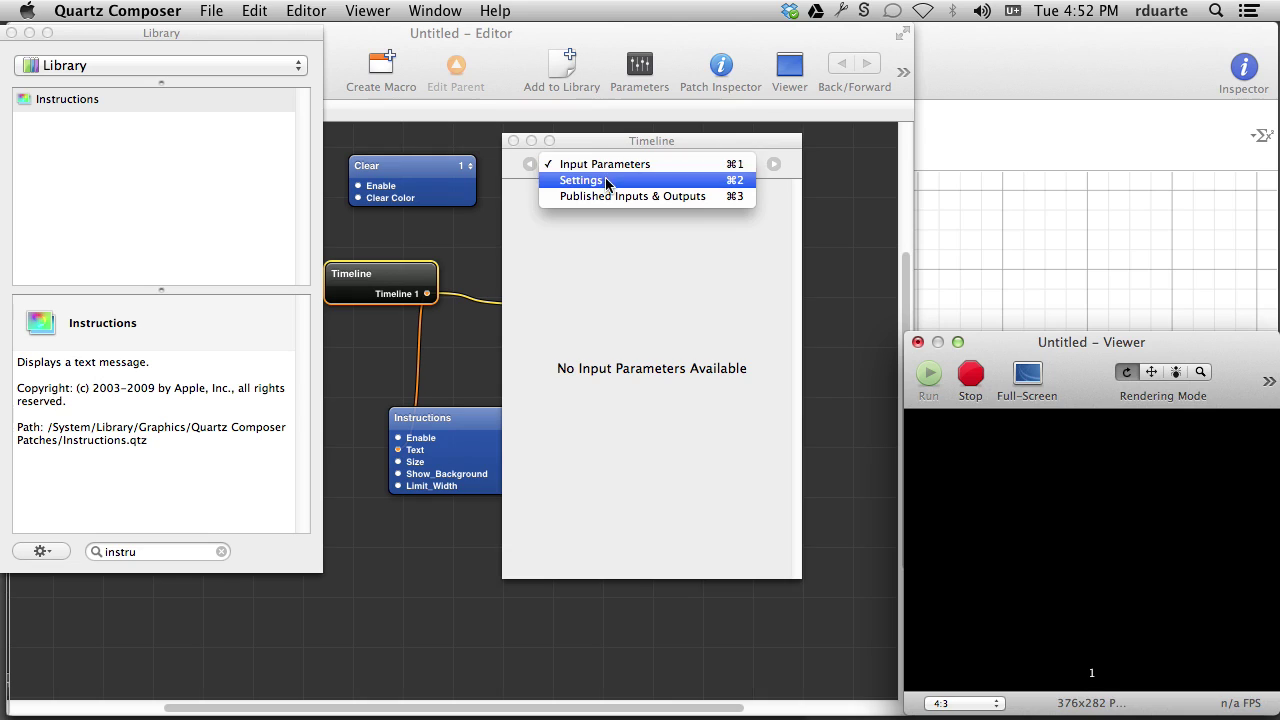
left_click(606, 177)
left_click_drag(624, 138, 294, 91)
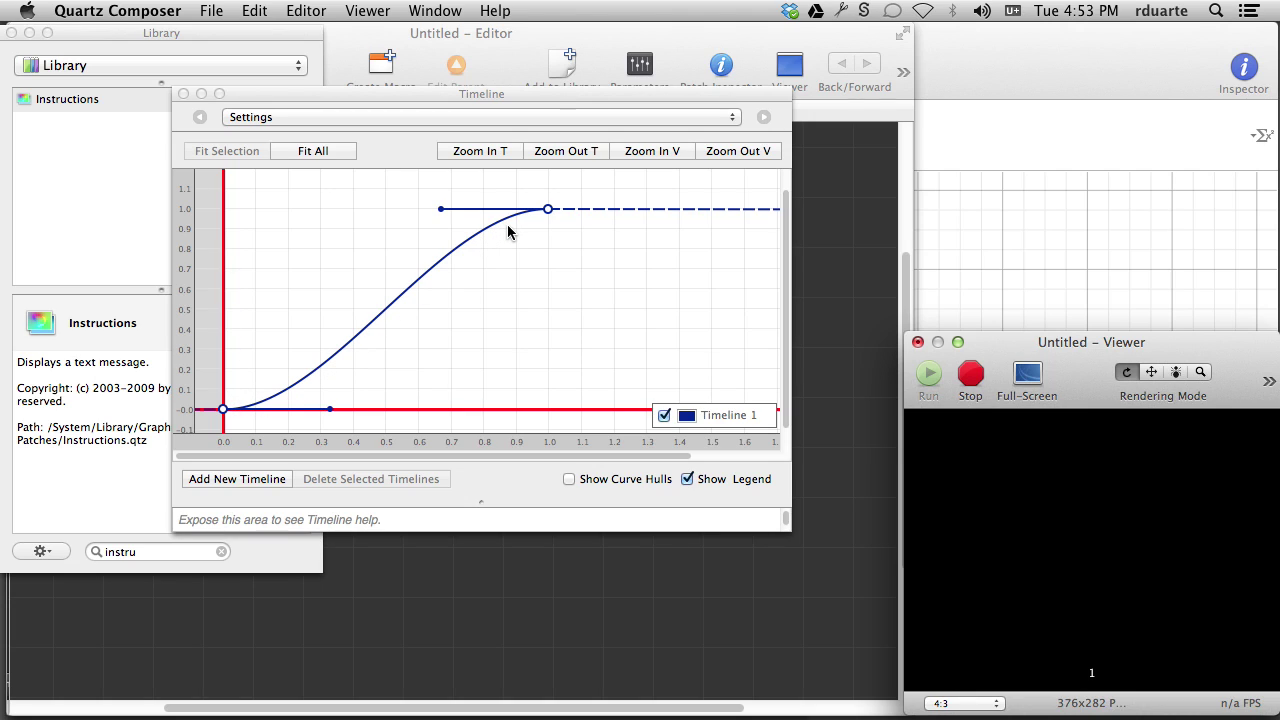
left_click(970, 373)
left_click(928, 373)
left_click(498, 266)
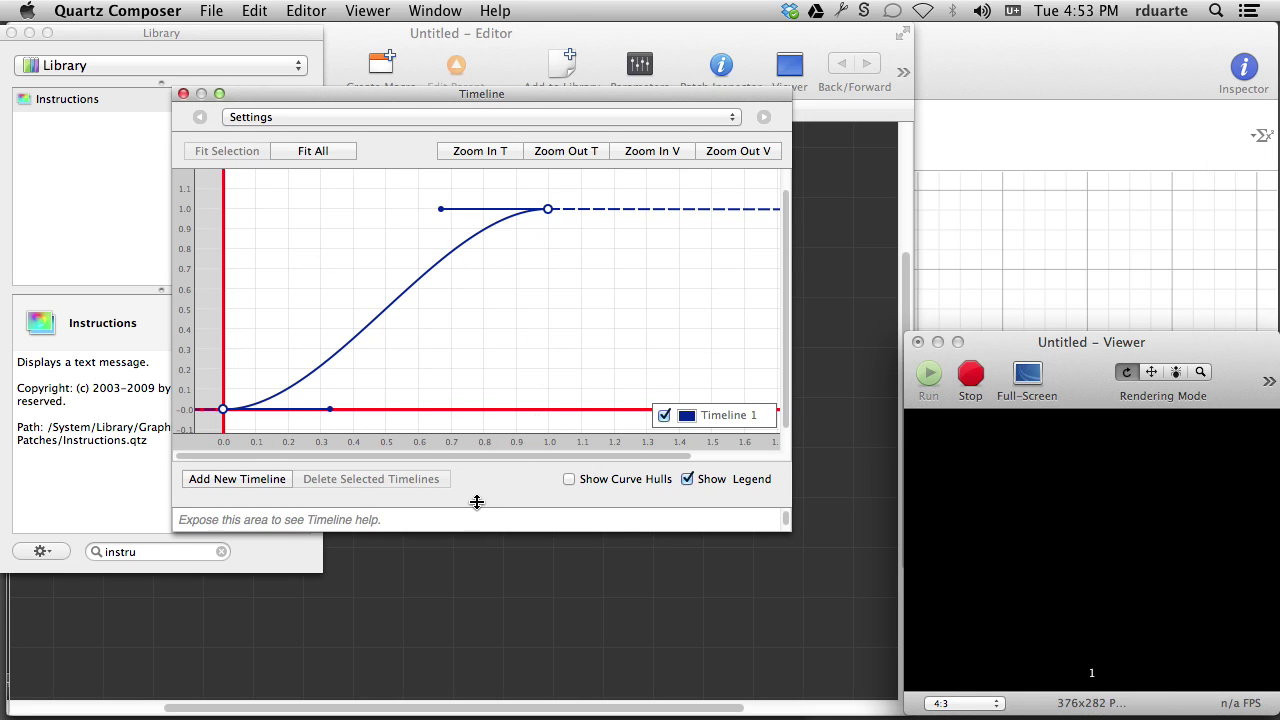
left_click_drag(478, 502, 490, 528)
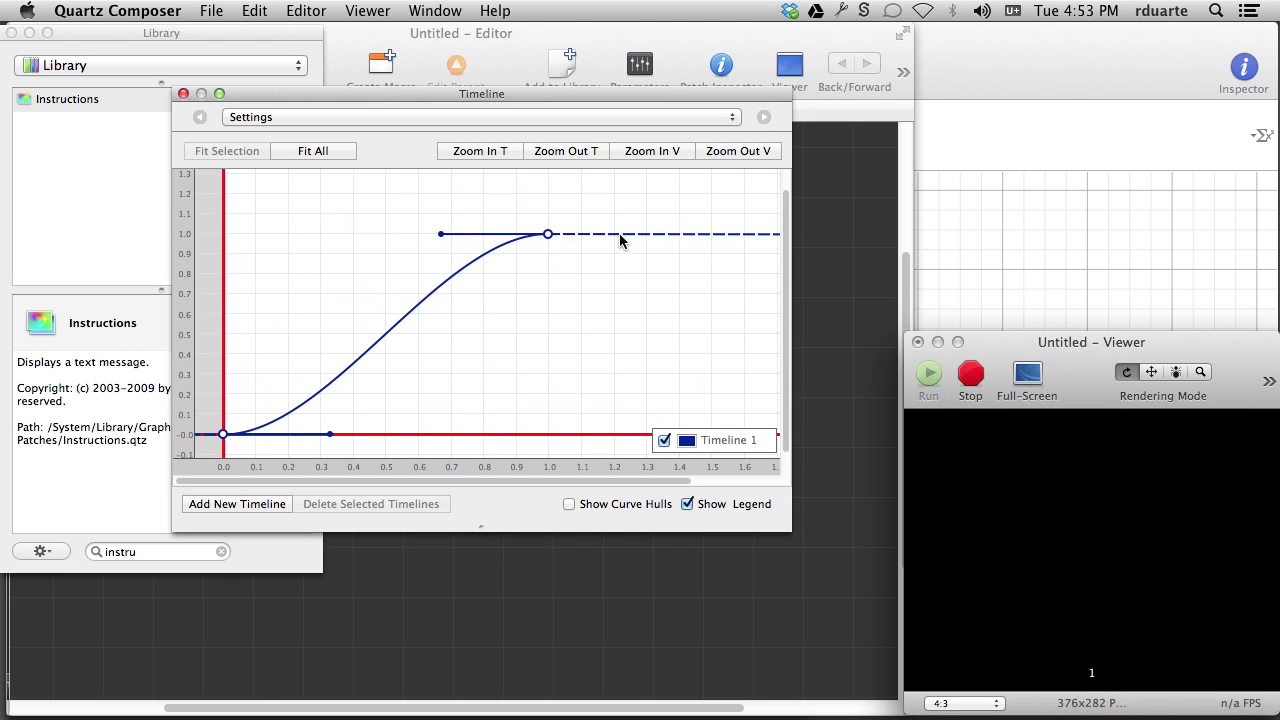
- Add a new point to the Timeline curve so it drops after reaching 1
left_click_drag(619, 238, 712, 368)
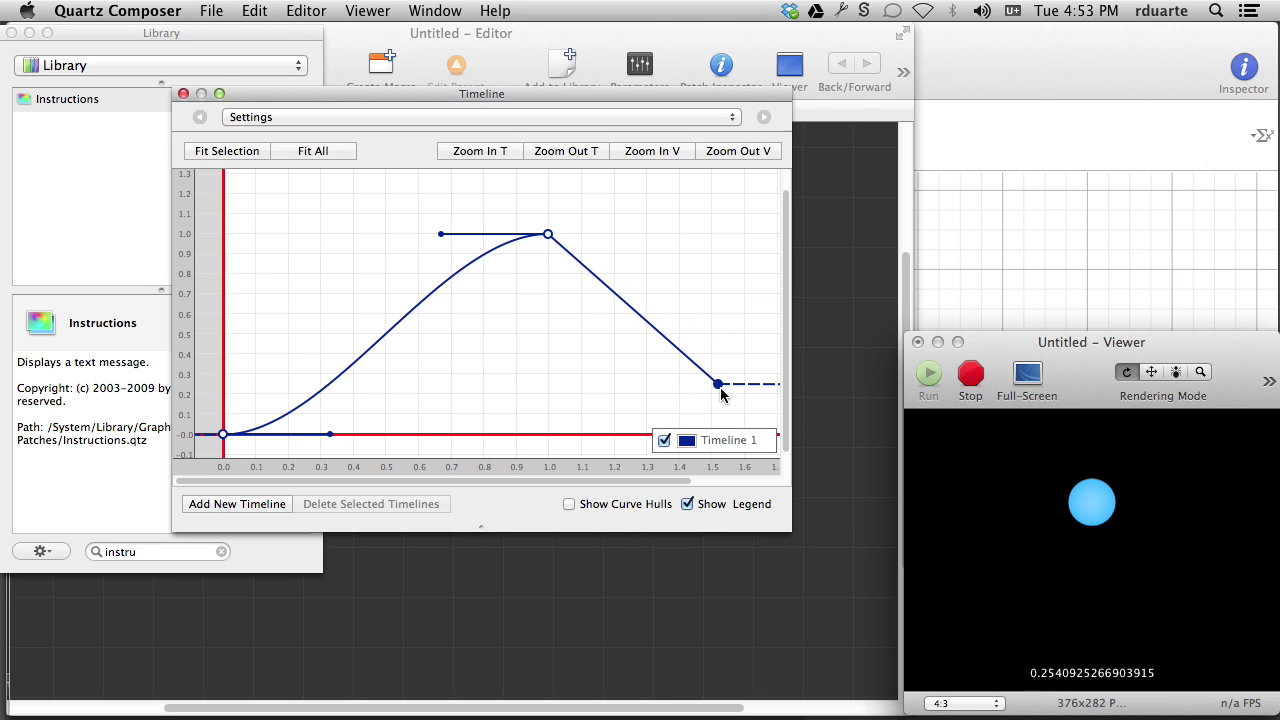
key("Delete")
left_click_drag(694, 236, 734, 412)
- Zoom out the time axis twice, place the end point at T=5, V=0, and preview the fall
mouse_move(690, 378)
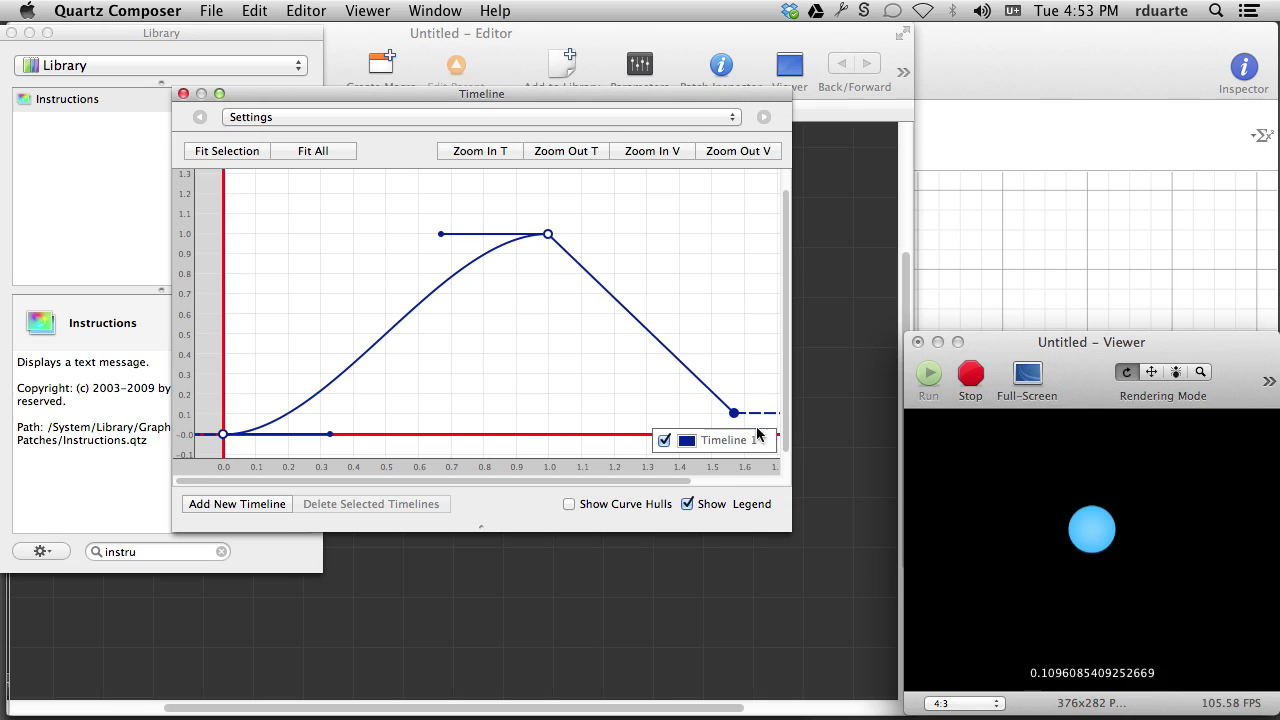
left_click(577, 152)
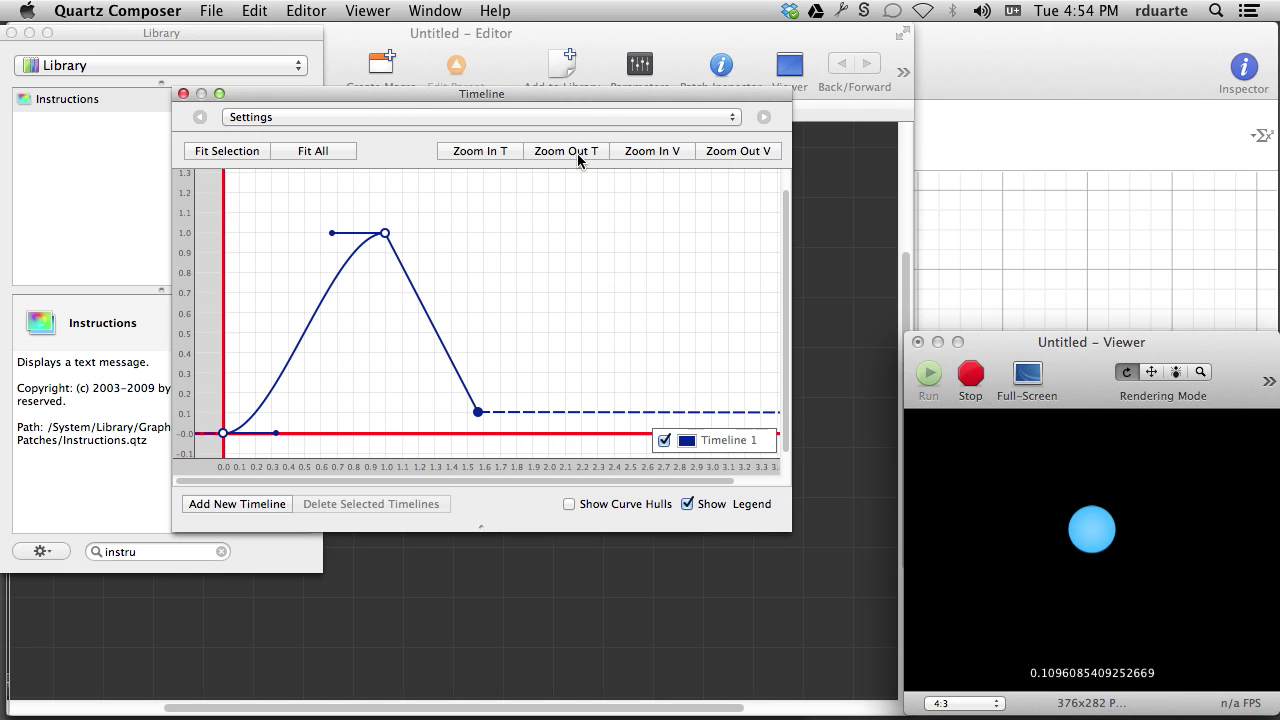
left_click(577, 151)
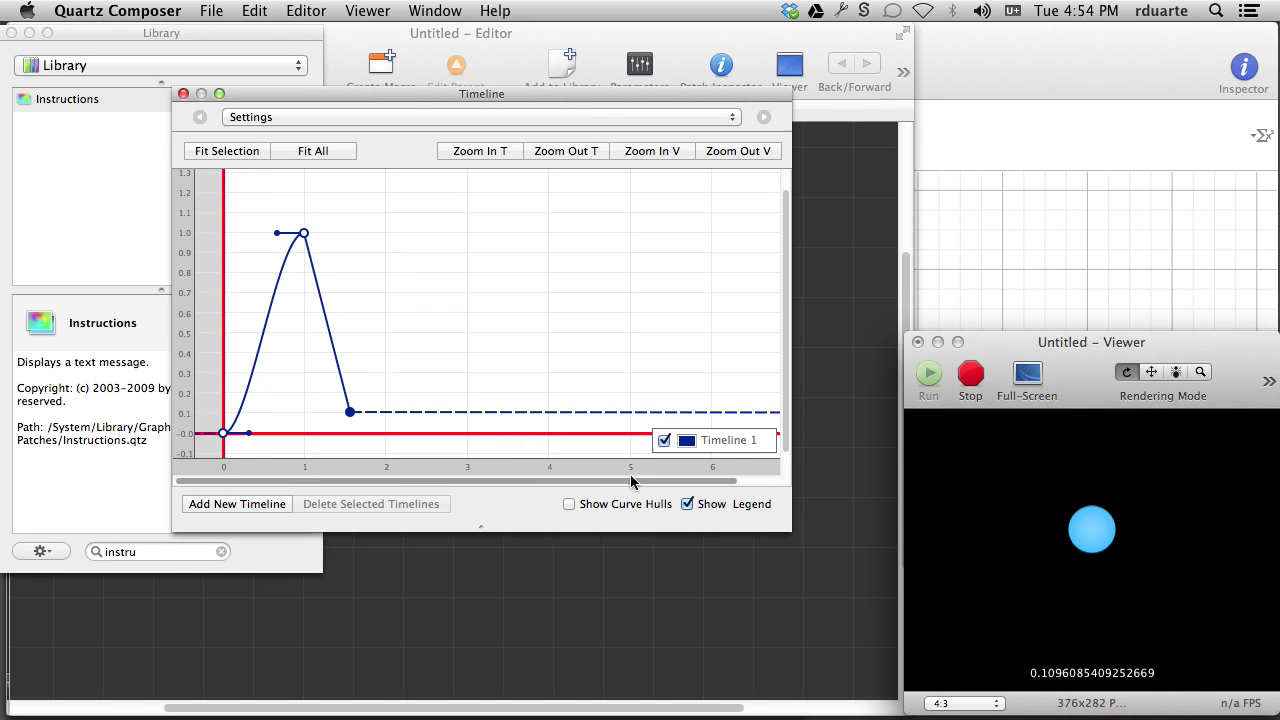
left_click_drag(349, 413, 631, 434)
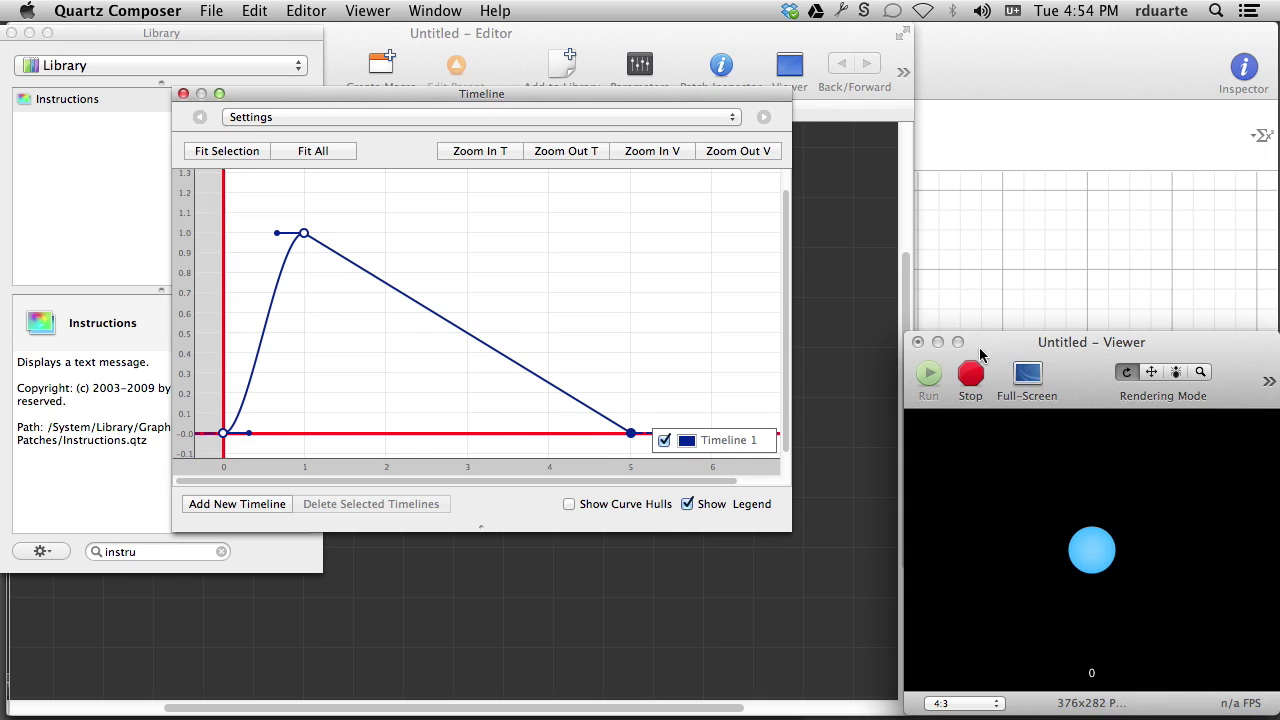
left_click(980, 353)
left_click(930, 374)
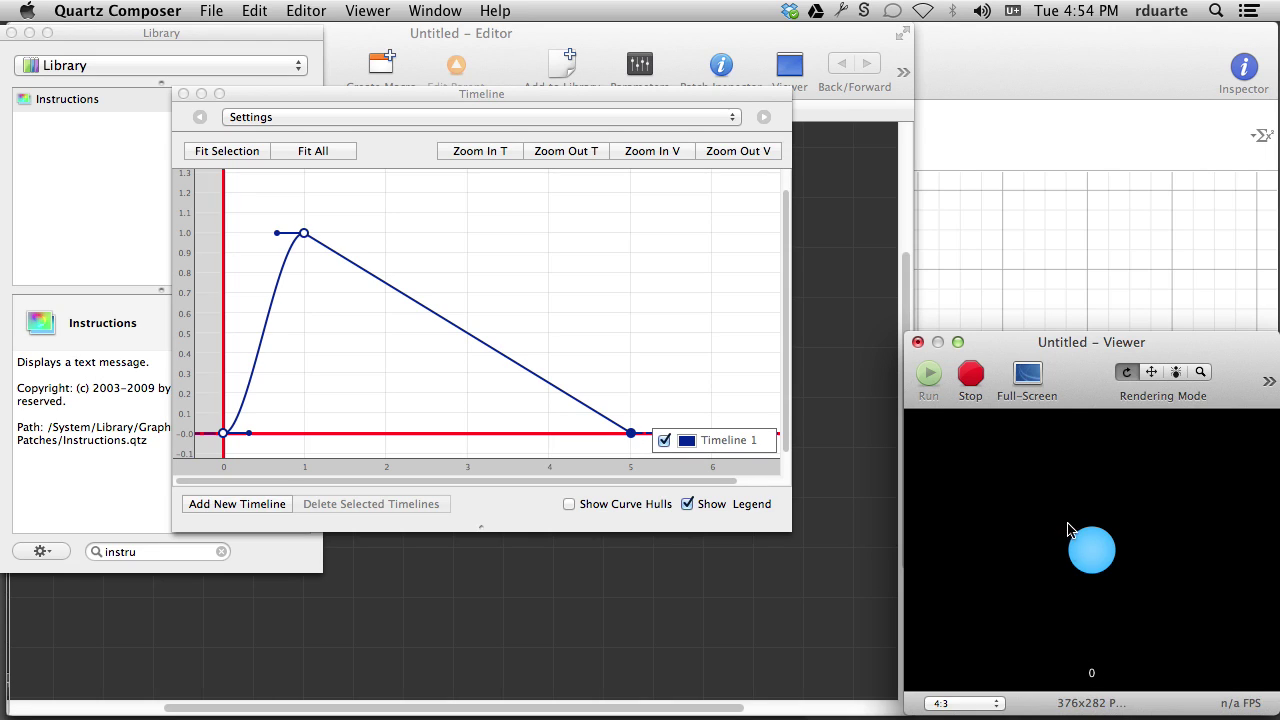
left_click(971, 373)
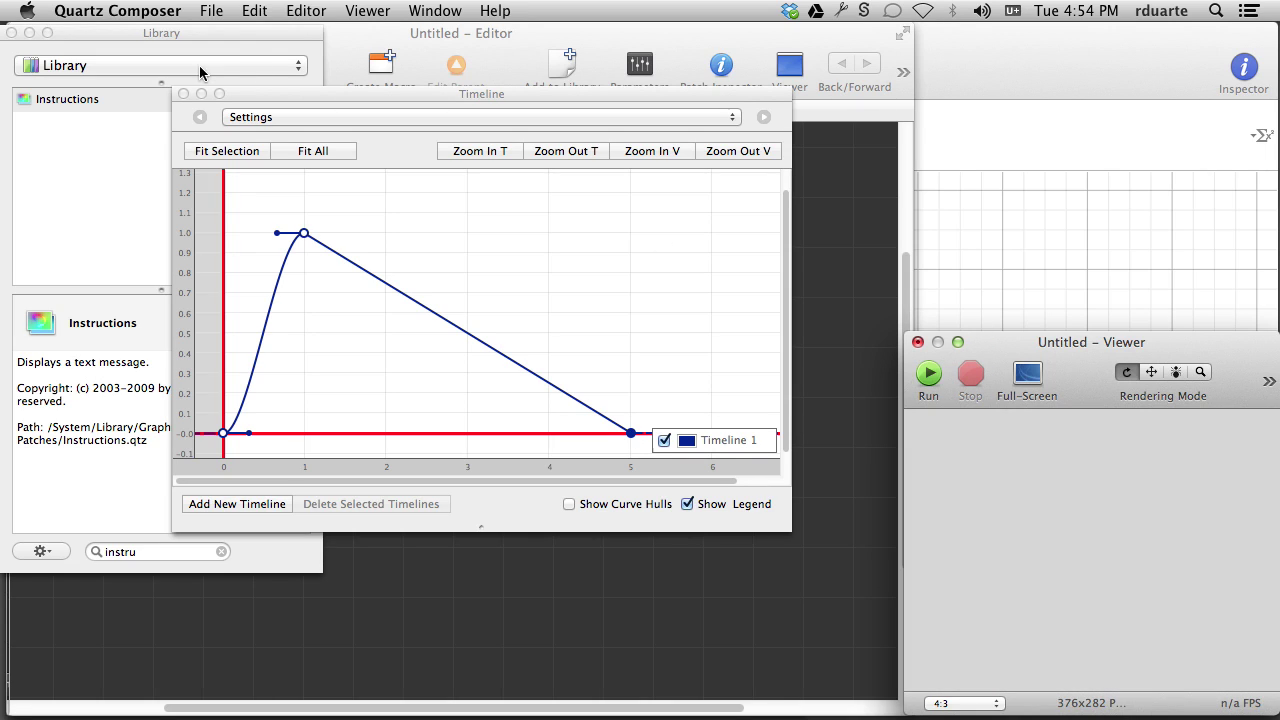
- Close the Timeline settings, shift all four patches right and down, and briefly run the Viewer
left_click(183, 93)
left_click(456, 241)
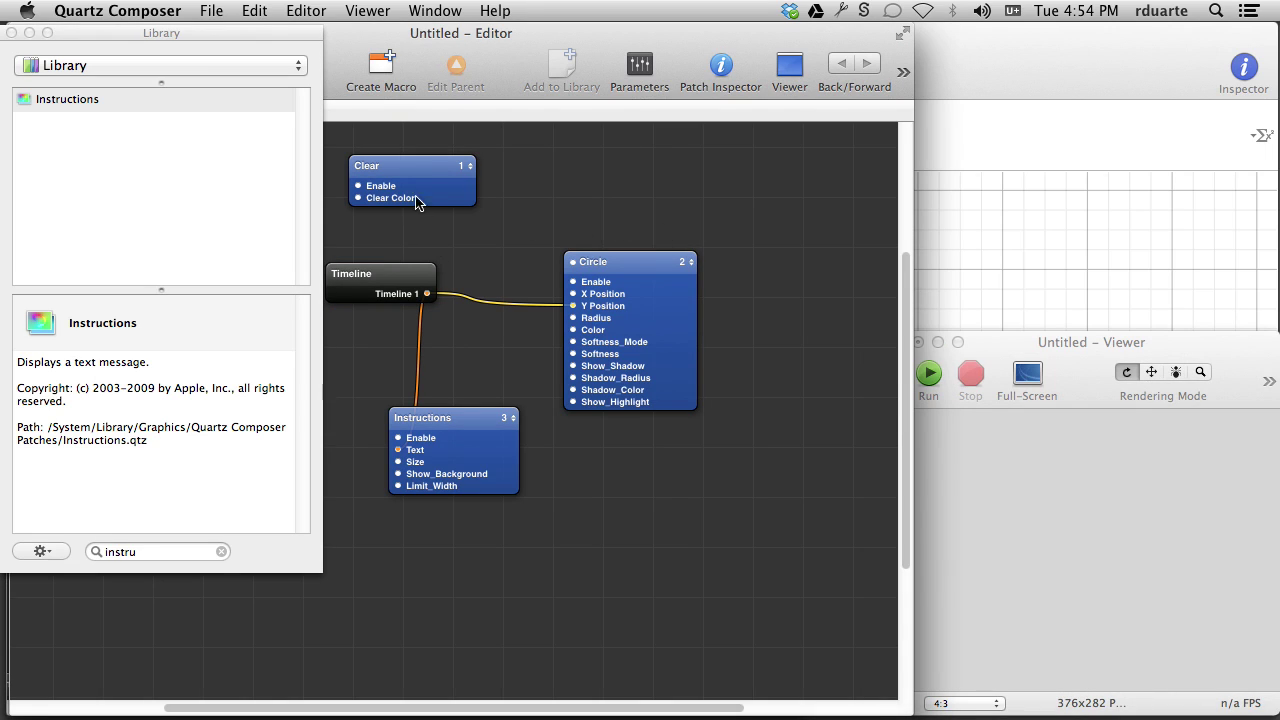
left_click_drag(394, 134, 745, 424)
left_click(831, 449)
left_click(998, 333)
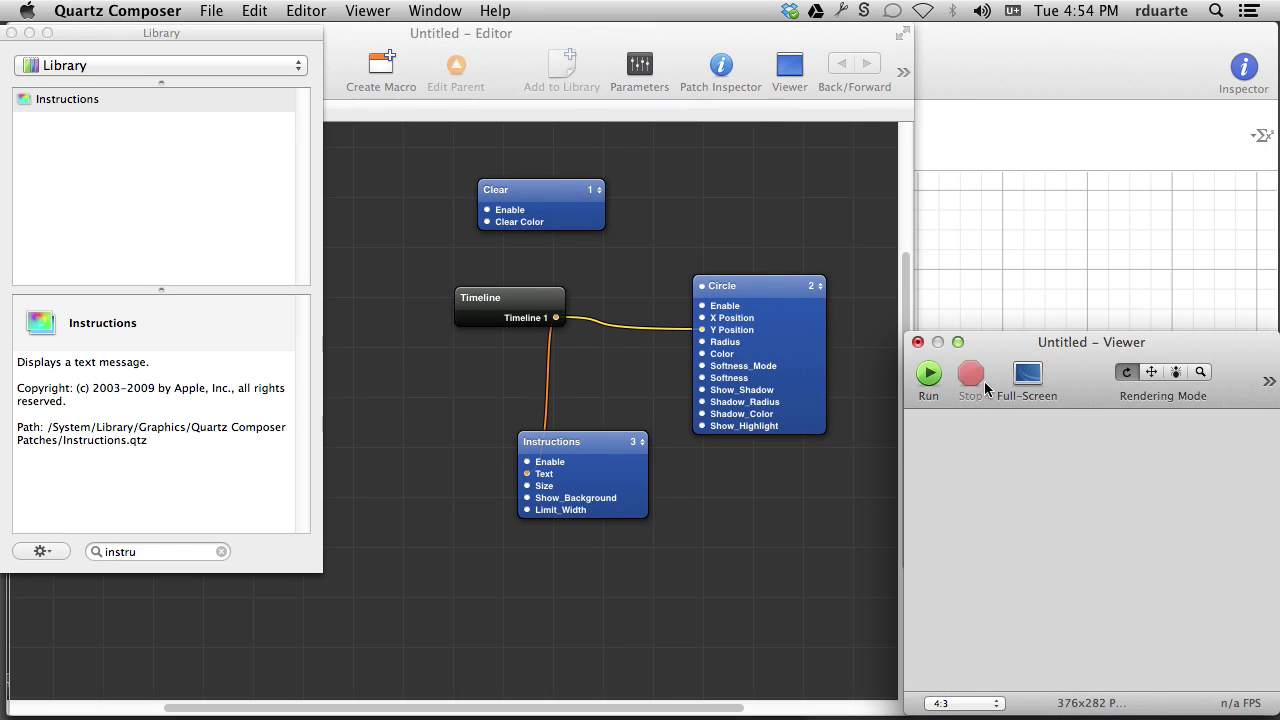
left_click(929, 374)
left_click(971, 374)
- Reposition the Instructions and Timeline patches and start the Viewer rendering again
left_click_drag(589, 456, 786, 504)
left_click_drag(506, 297, 546, 297)
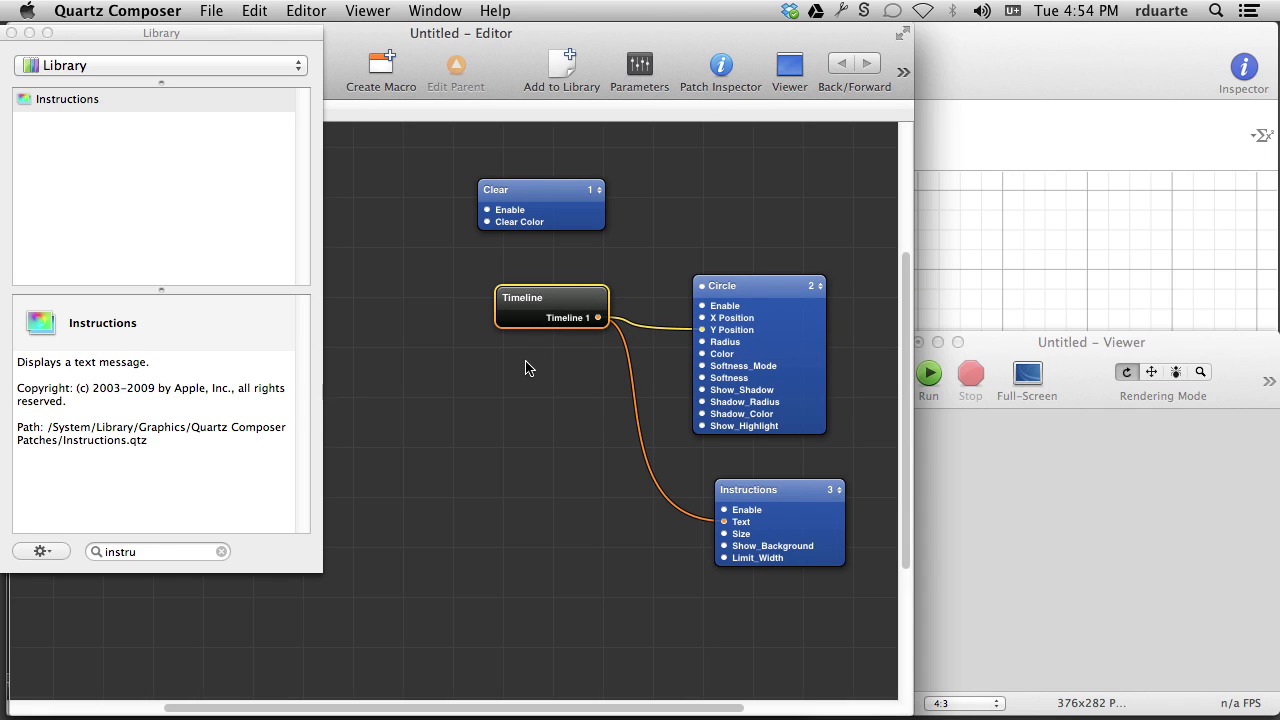
left_click(967, 491)
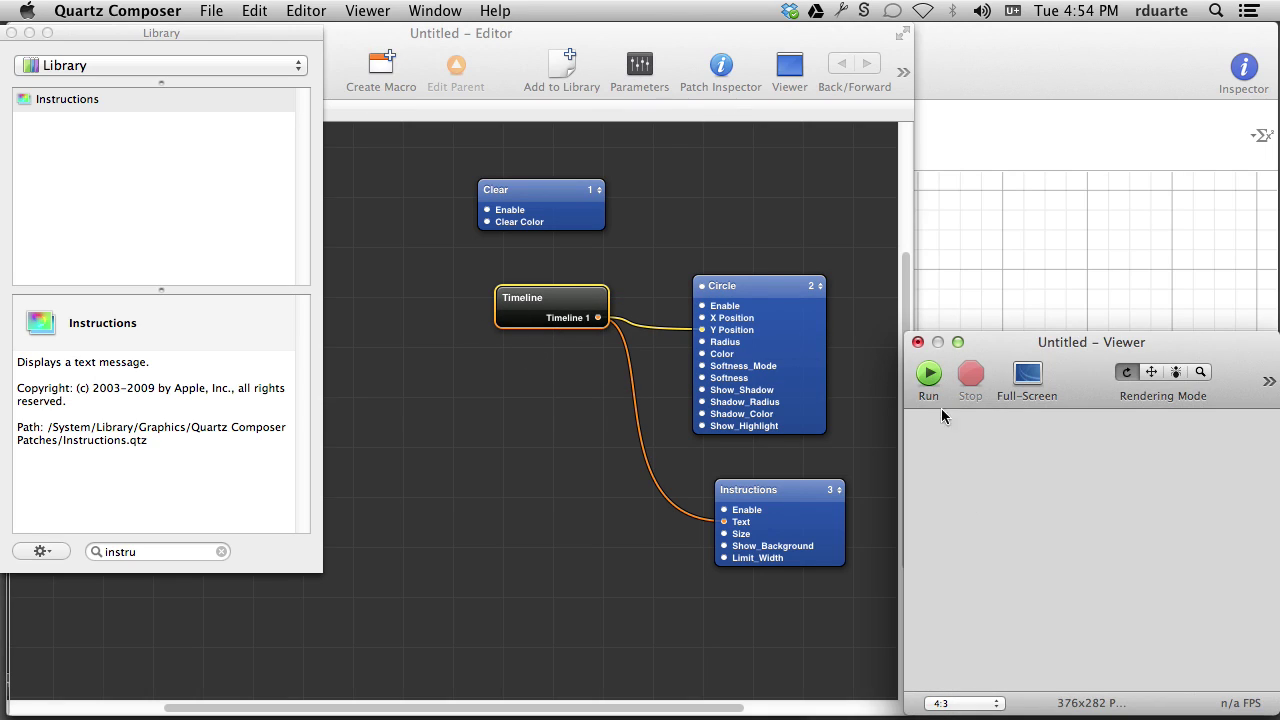
left_click(929, 375)
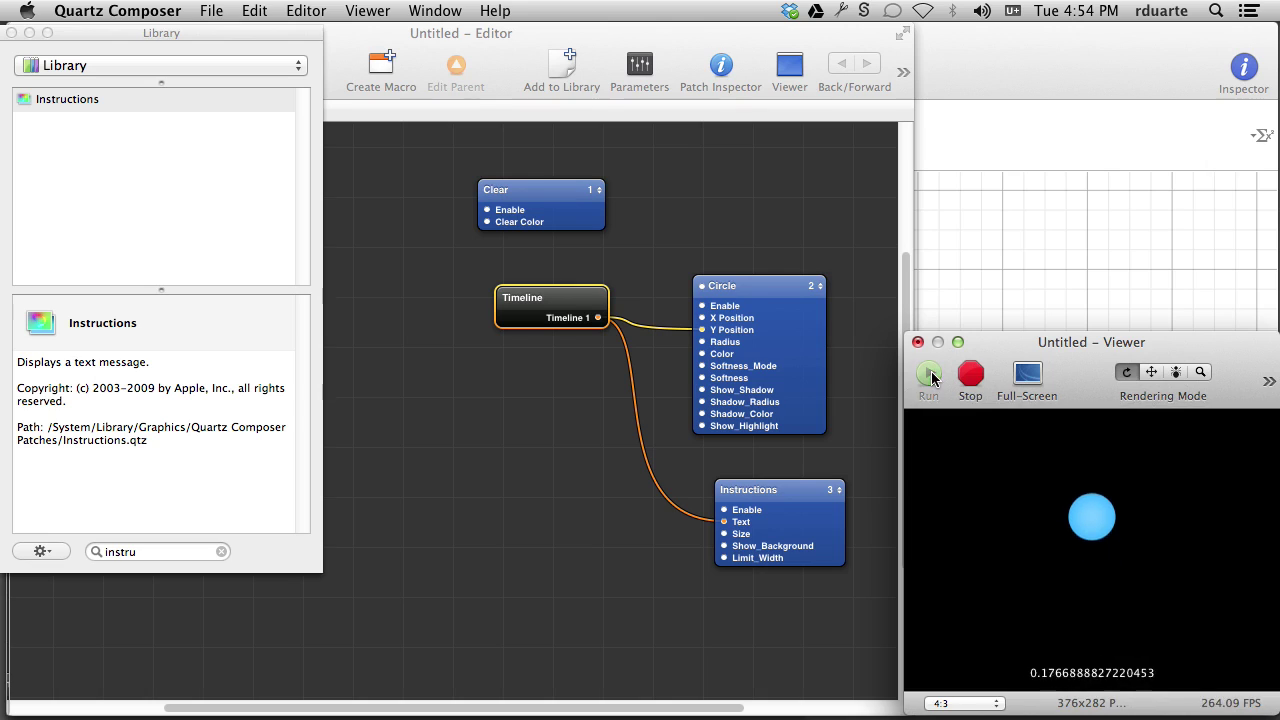
left_click(551, 305)
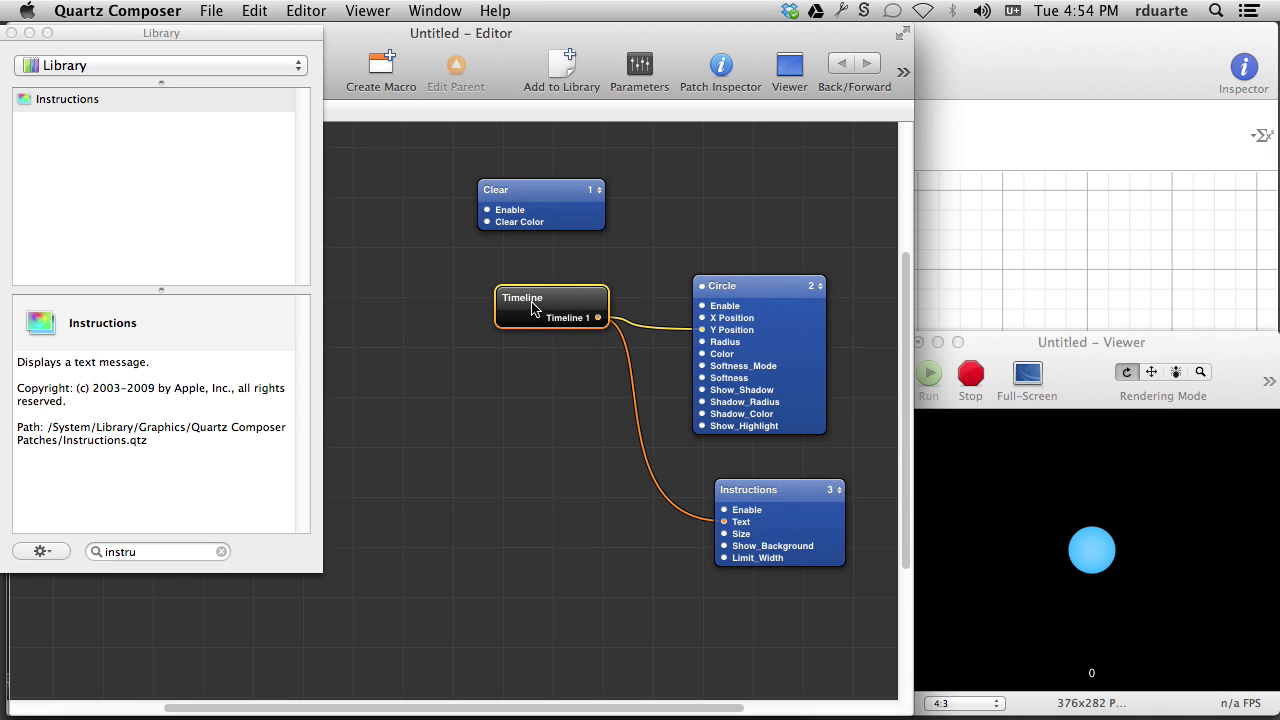
- Open the Timeline patch's context menu and dismiss it without changes
mouse_move(535, 314)
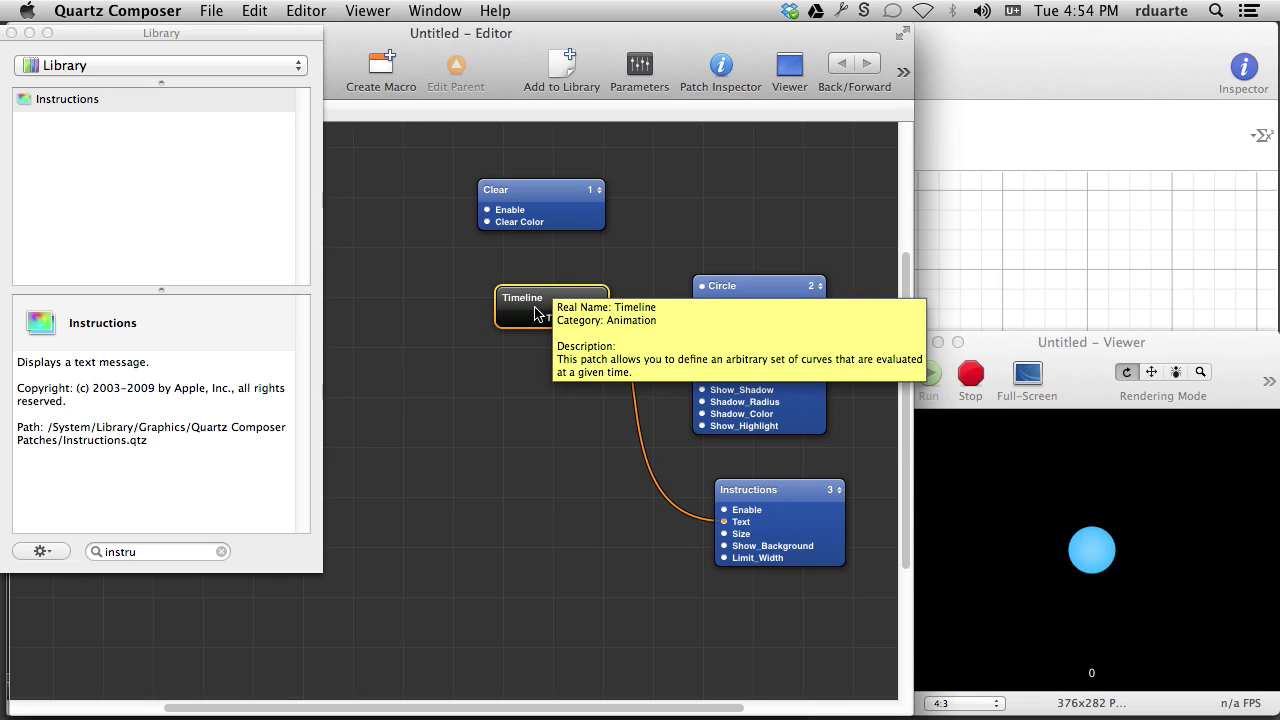
right_click(535, 314)
mouse_move(576, 317)
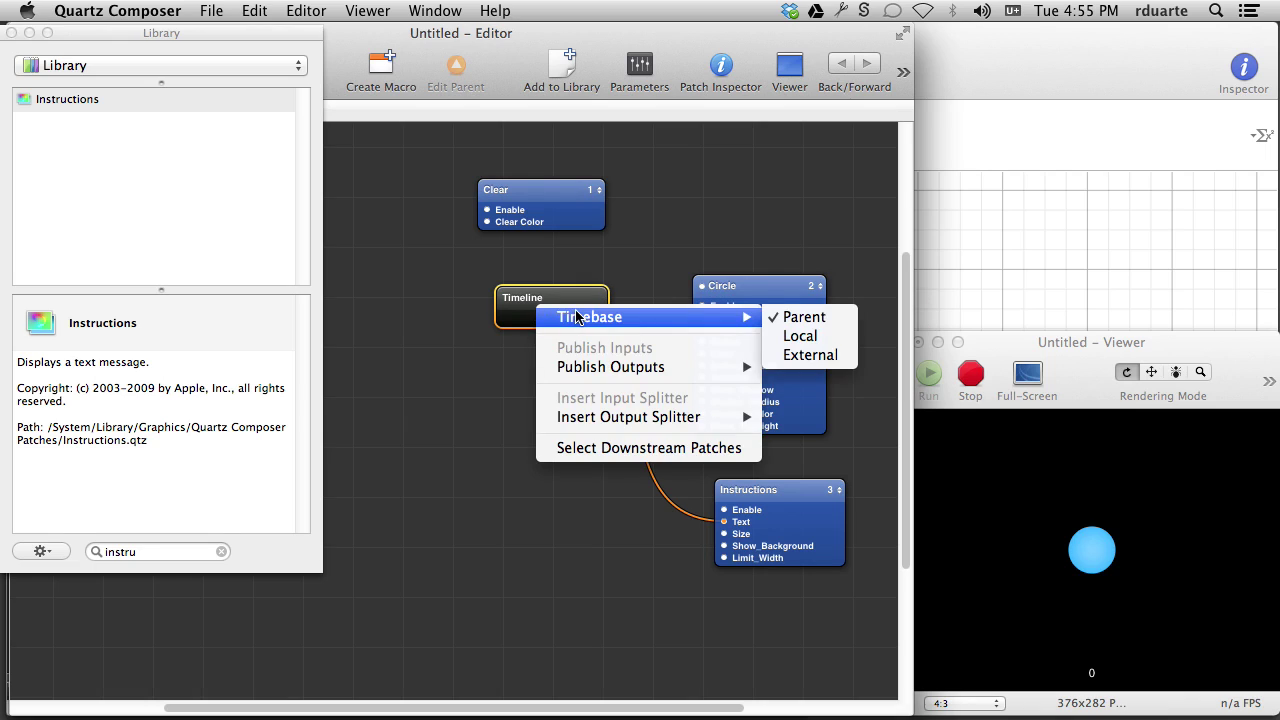
left_click(519, 306)
- Search the library for 'pathc' and add the Patch Time patch
left_click(456, 328)
key("super+Return")
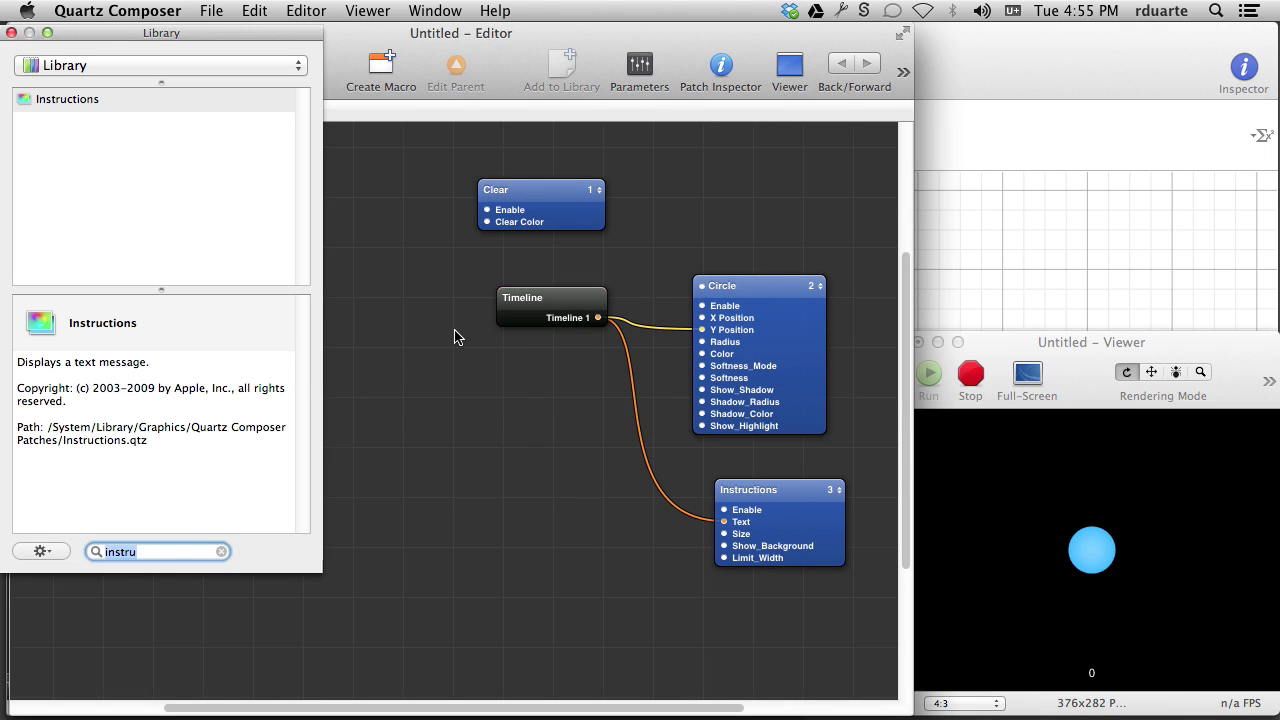
type("path")
type("ch")
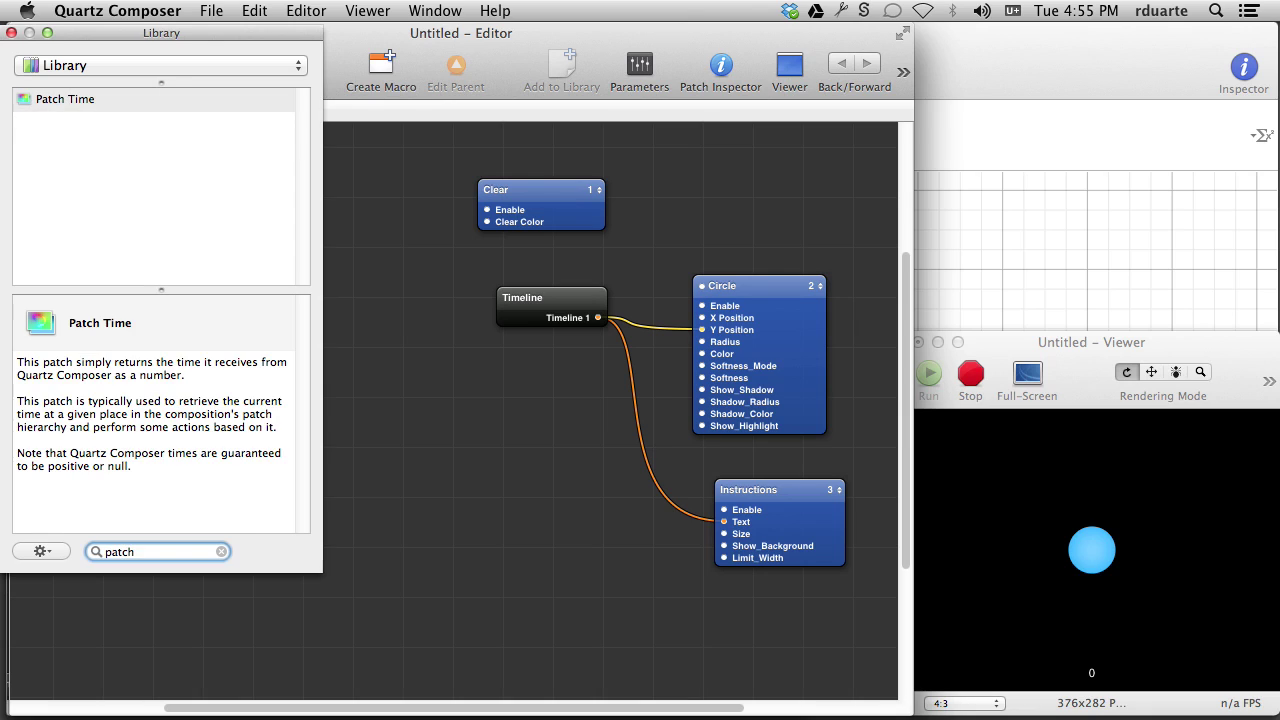
key("Return")
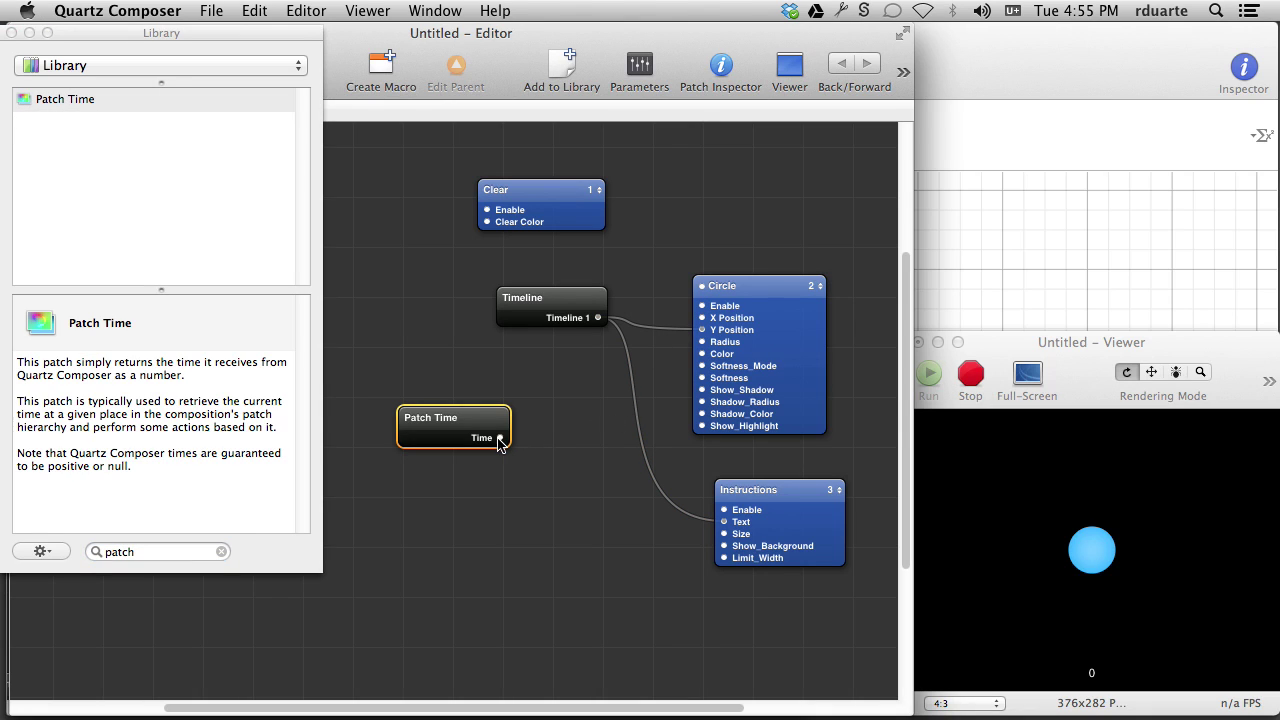
- Feed Patch Time into the Instructions Text and restart the Viewer from zero
left_click_drag(499, 441, 724, 521)
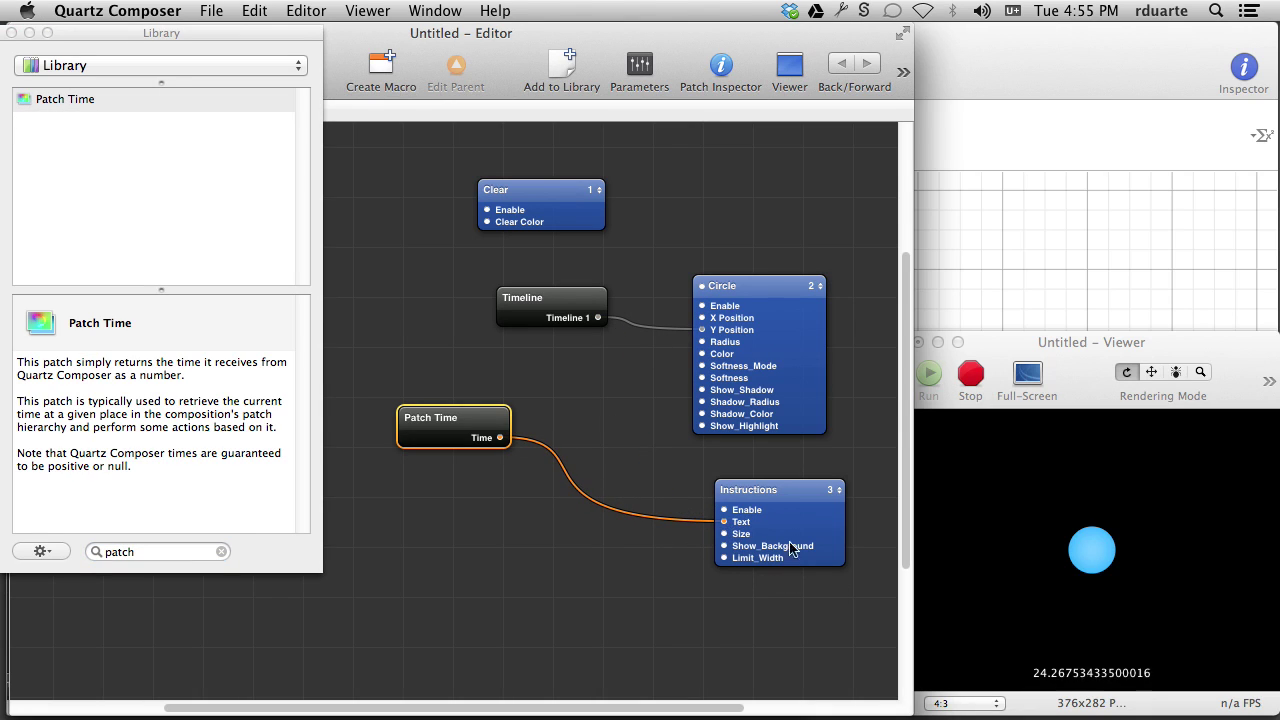
left_click(971, 373)
left_click(928, 373)
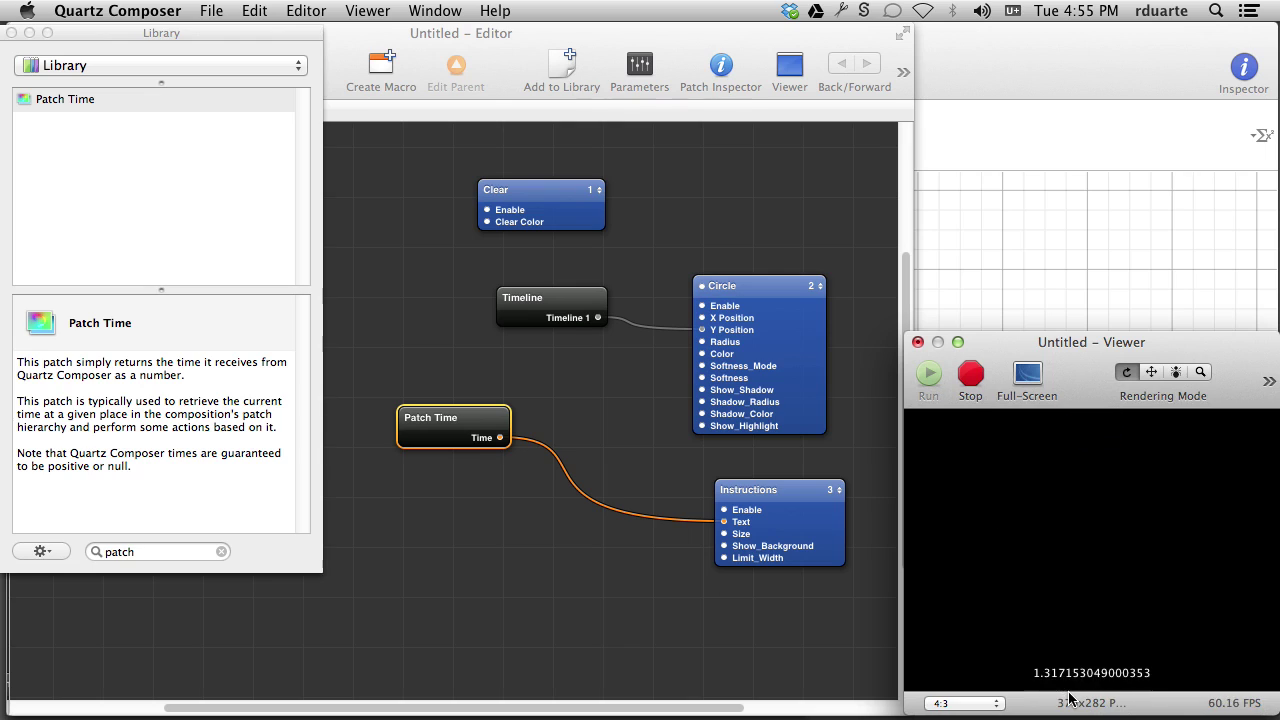
- Delete the Patch Time patch and move the Timeline down beside the Circle
left_click(576, 314)
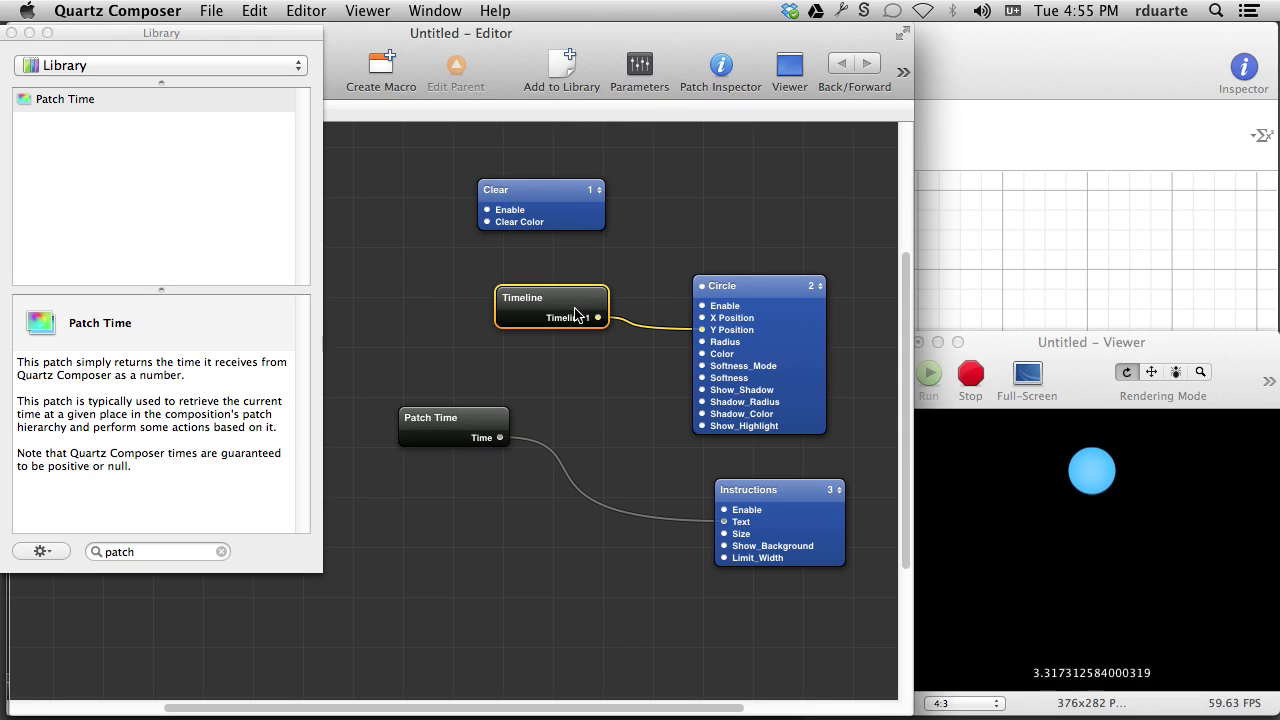
left_click(472, 432)
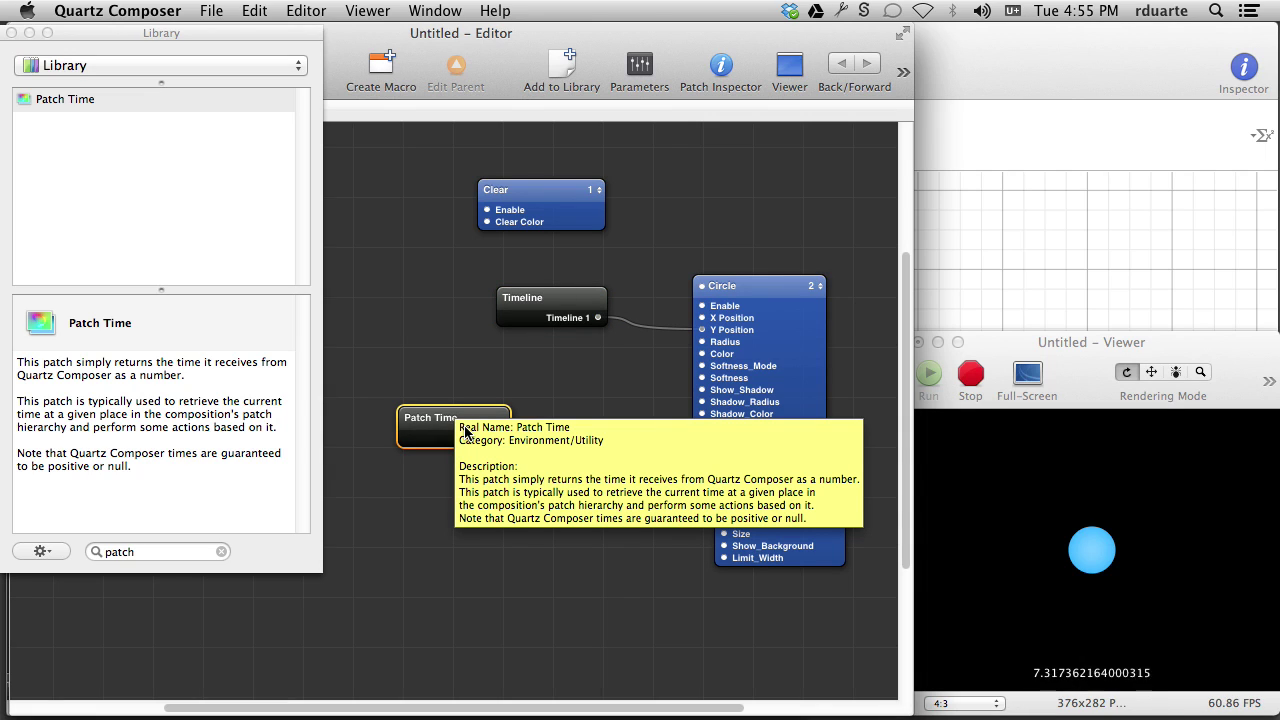
key("Delete")
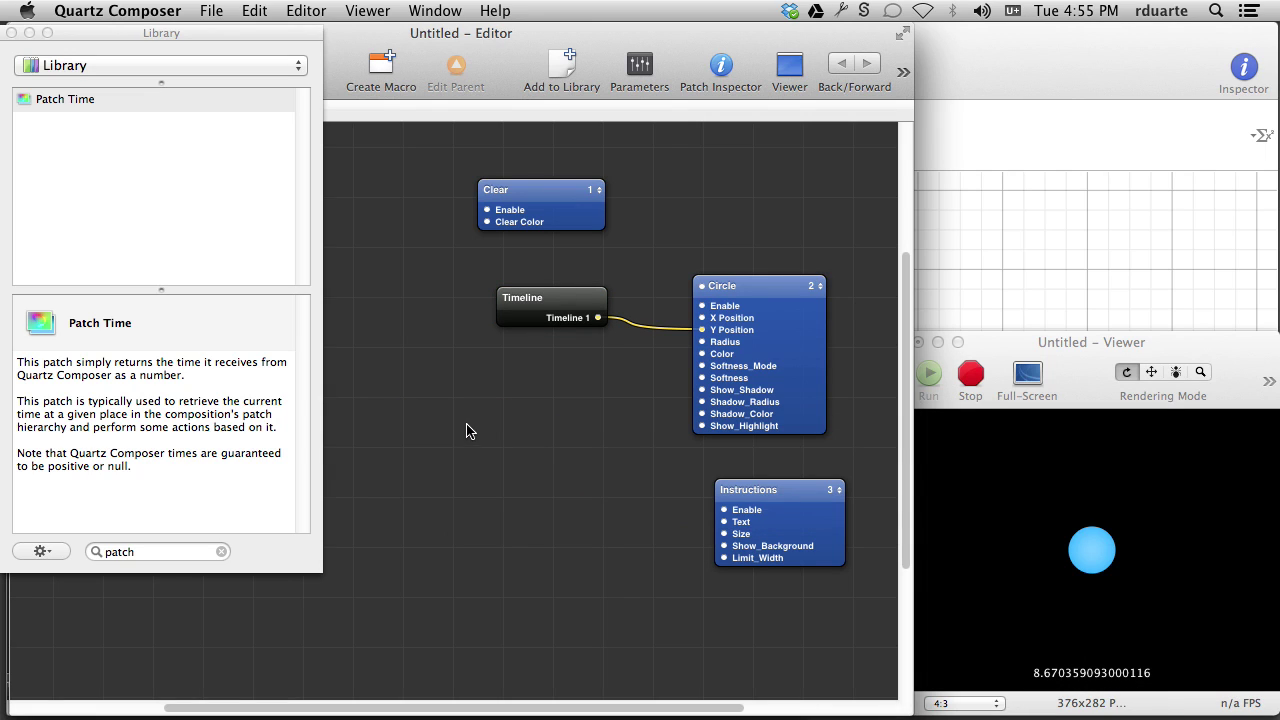
left_click_drag(552, 301, 596, 320)
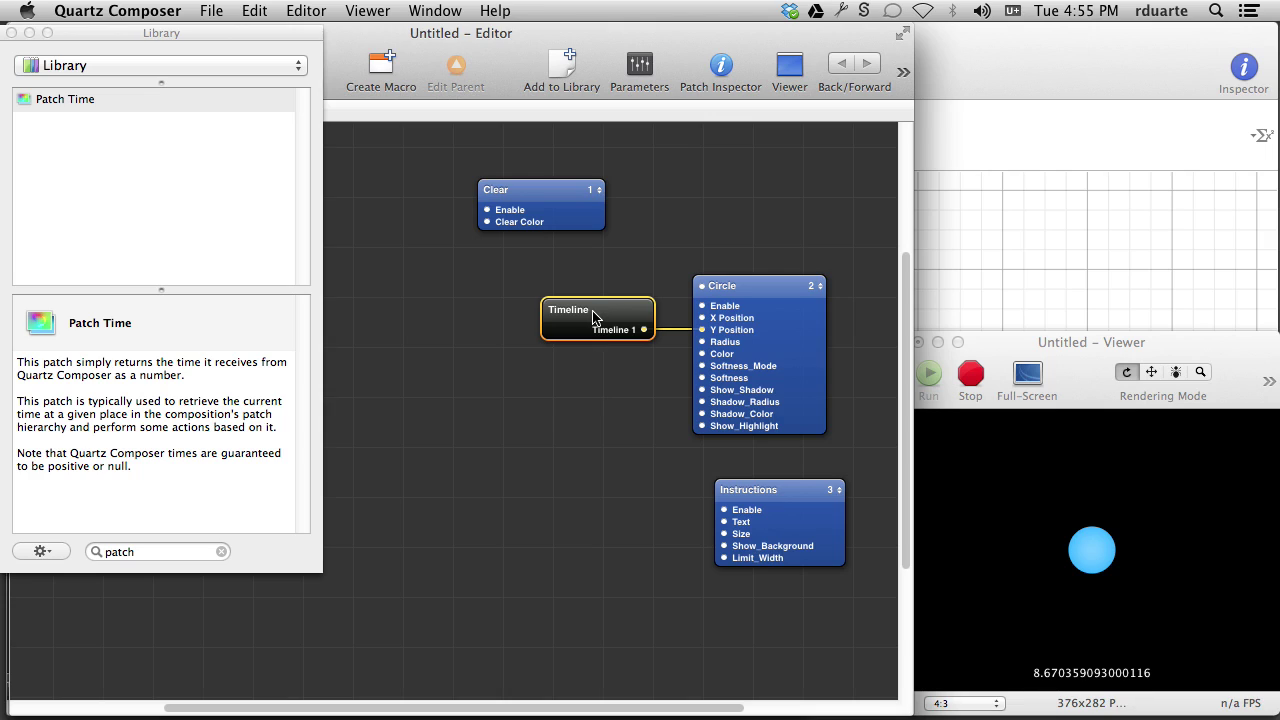
- Nudge the Timeline left and set its timebase to External from its context menu
mouse_move(593, 316)
left_click_drag(593, 316, 558, 316)
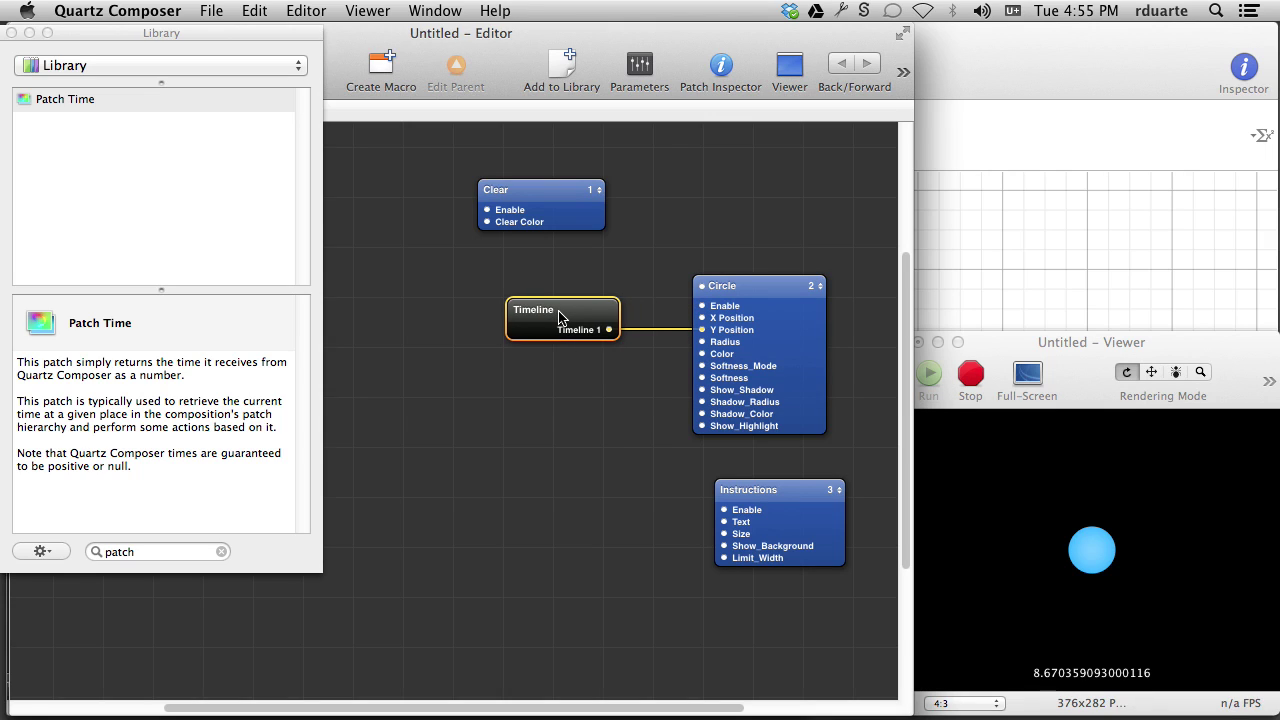
right_click(560, 316)
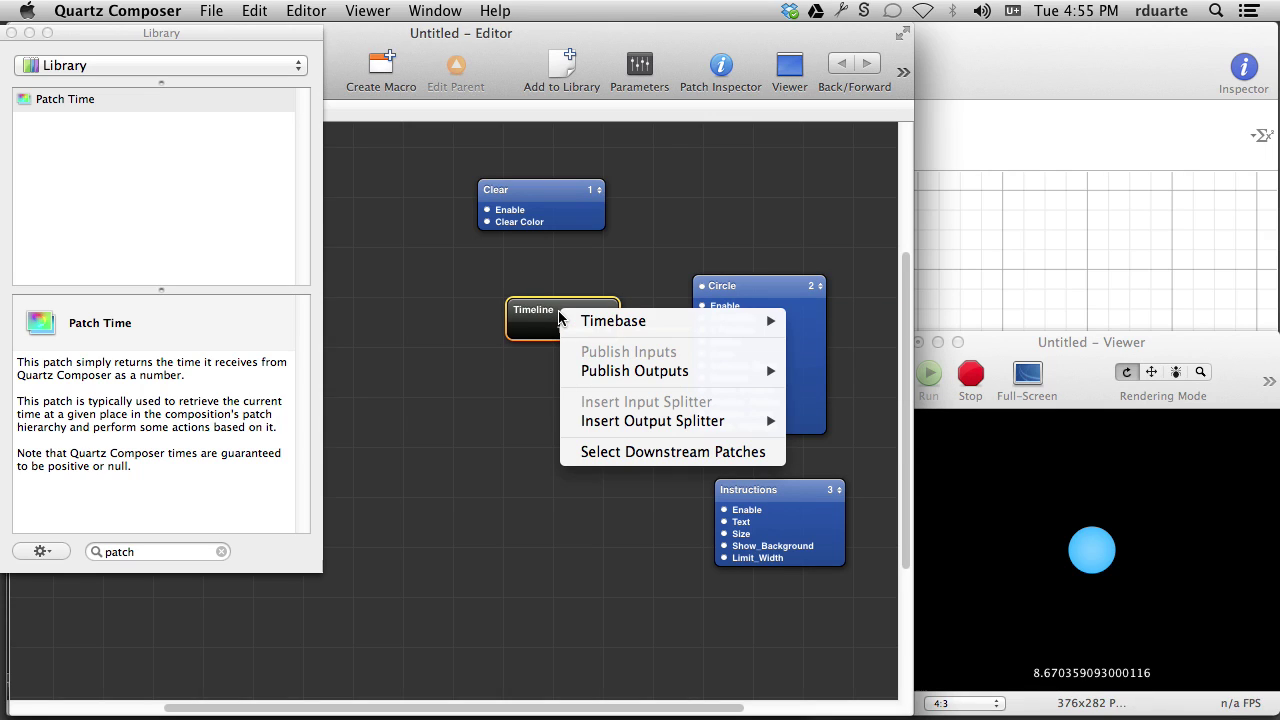
mouse_move(572, 322)
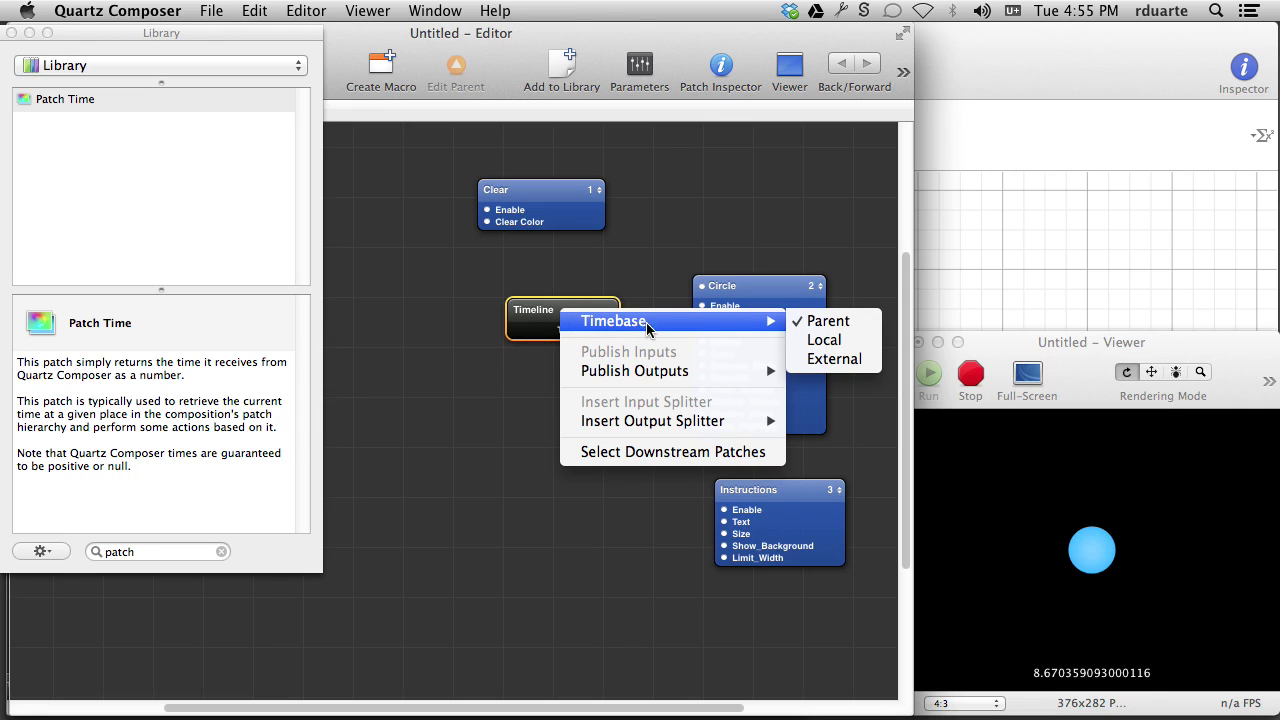
left_click(829, 359)
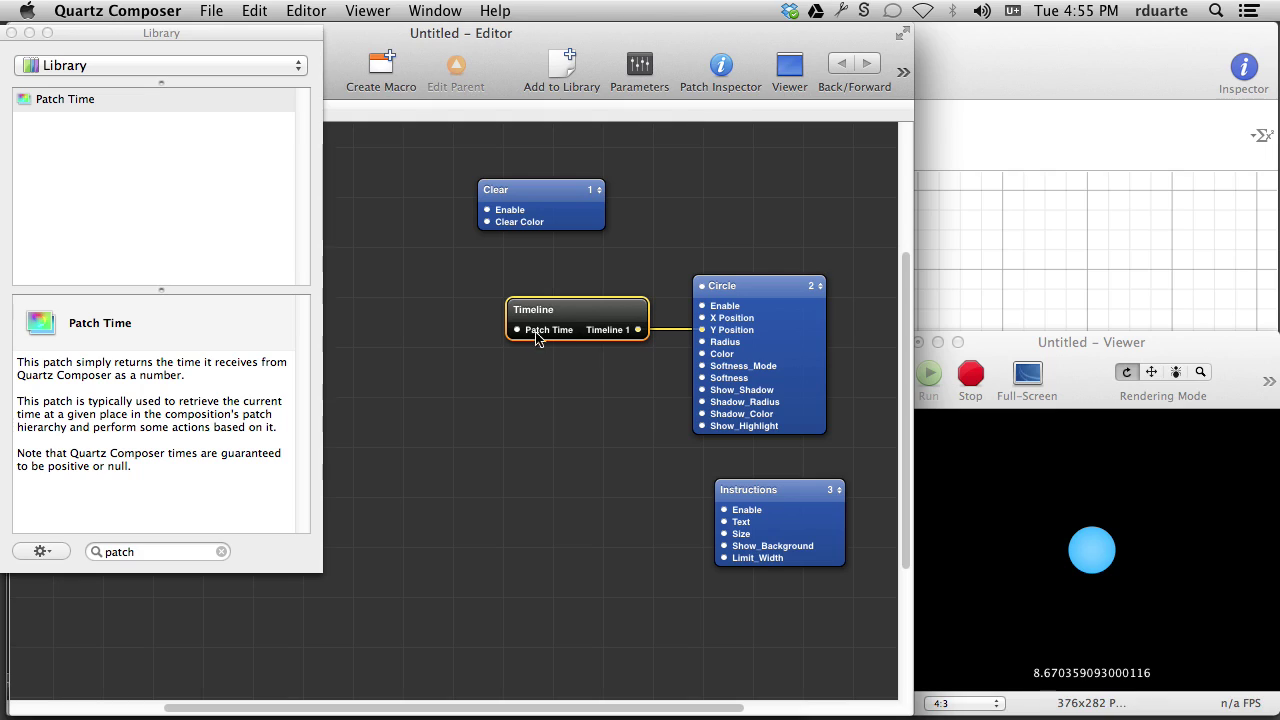
mouse_move(519, 337)
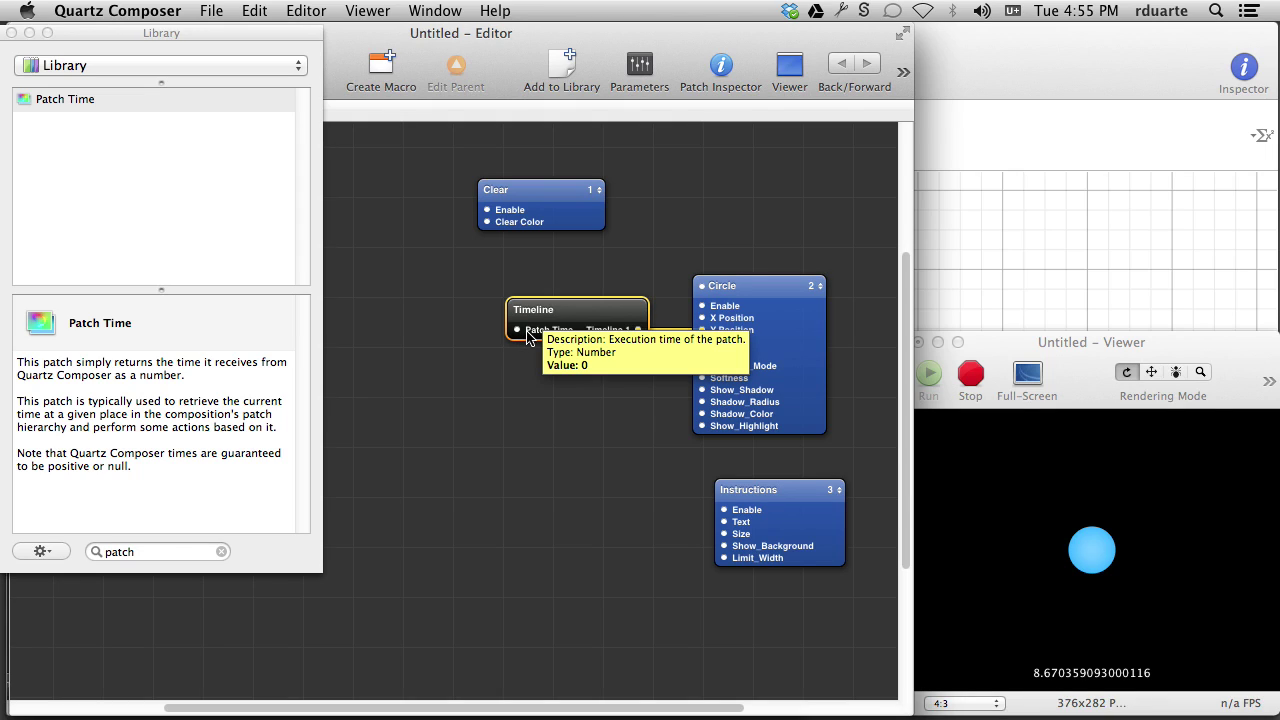
left_click(451, 342)
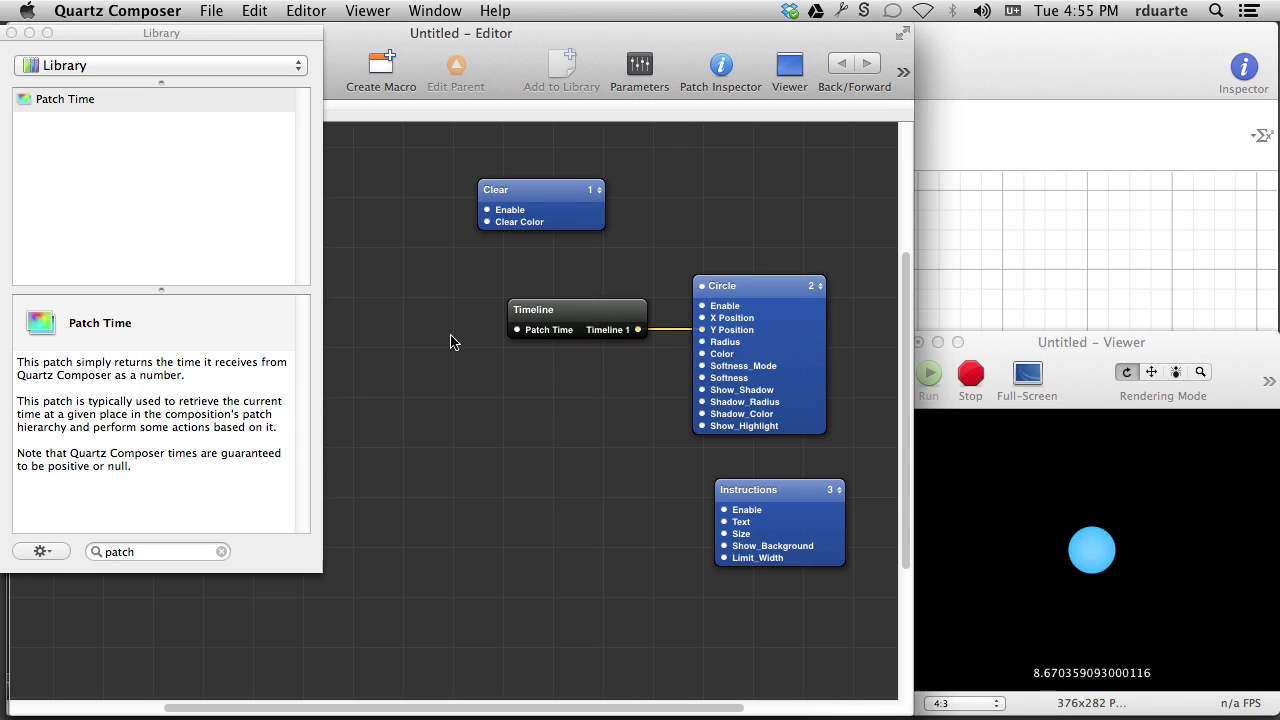
- Add an Integrator patch from the library, placed left of the Timeline
key("super+Return")
type("integrat")
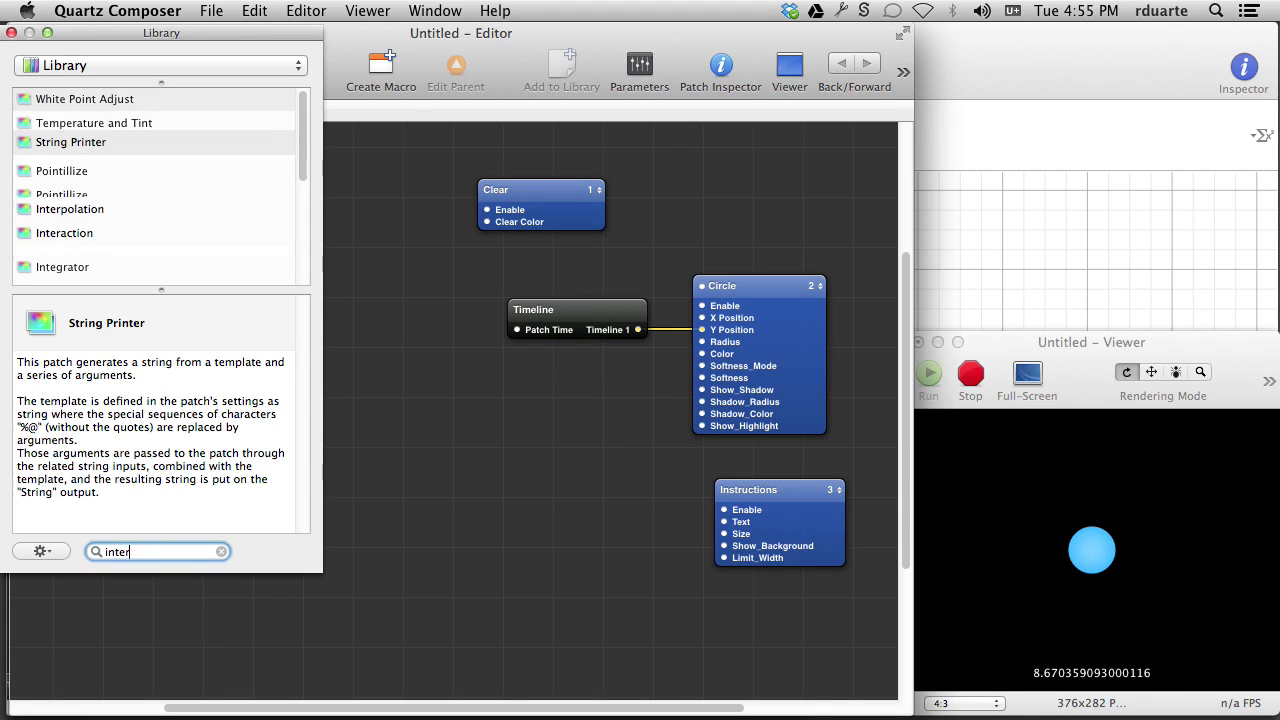
type("or")
key("Return")
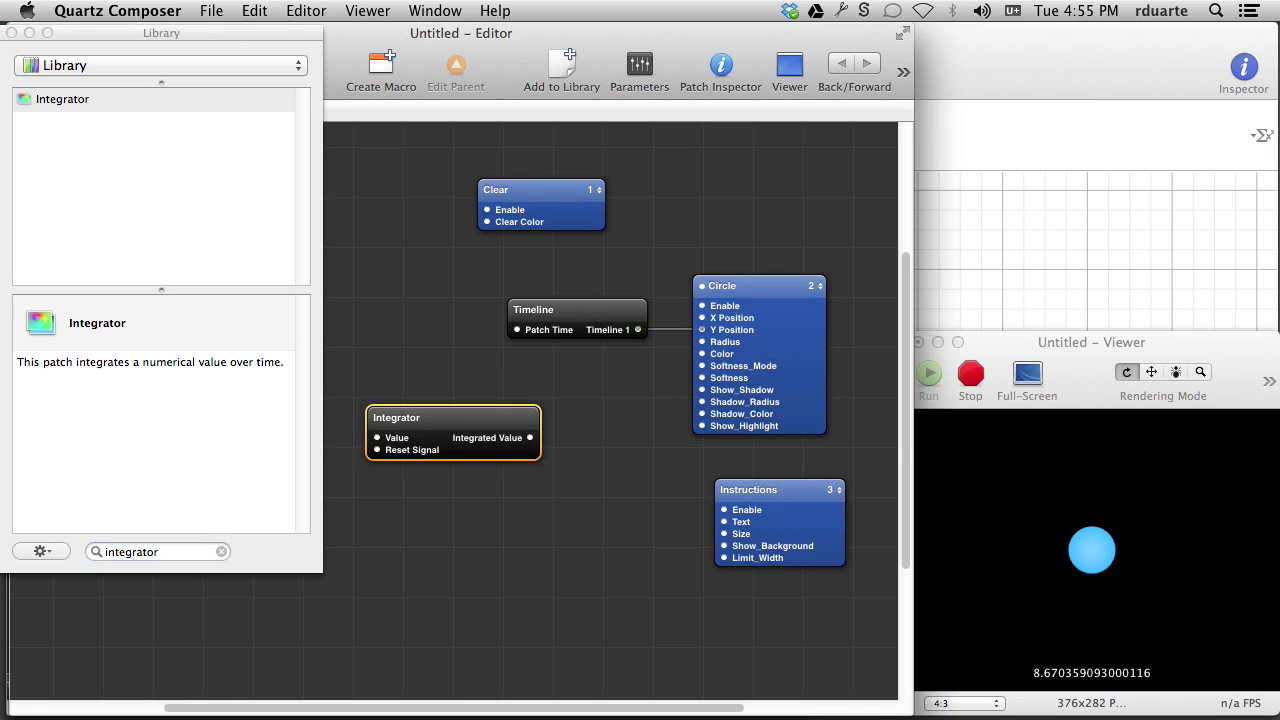
left_click_drag(505, 430, 459, 322)
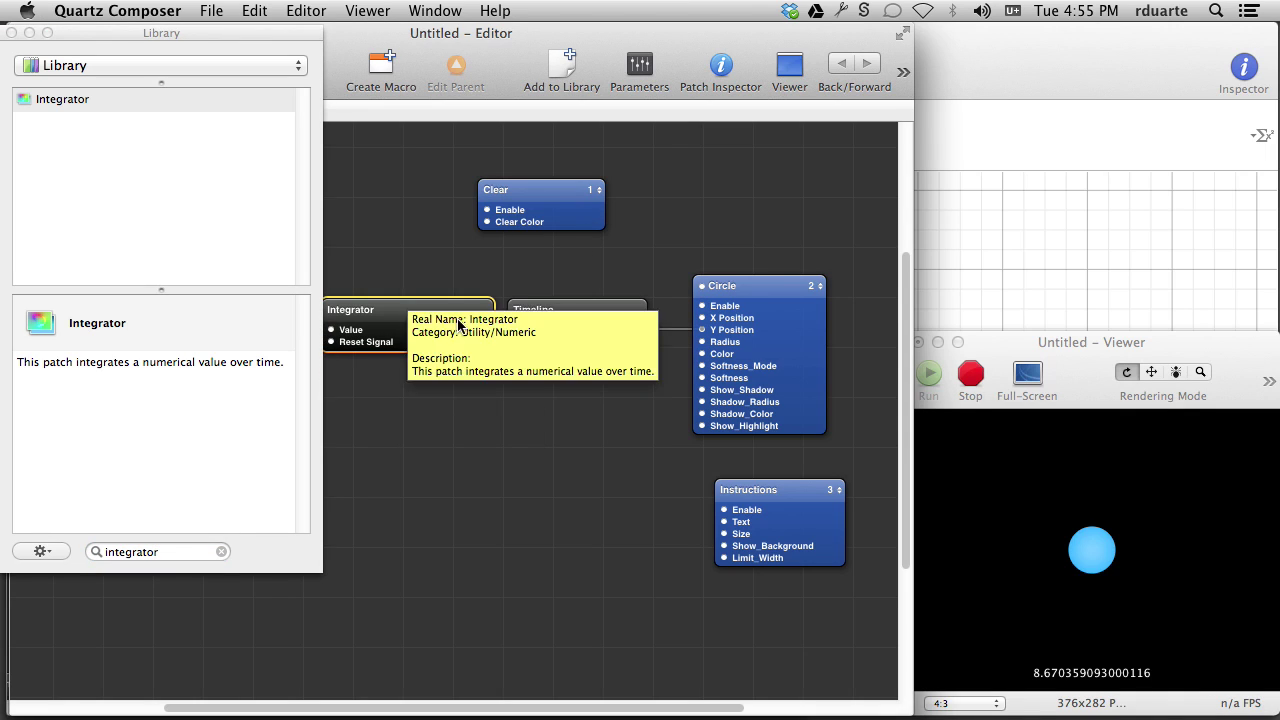
- Wire Integrated Value to Instructions Text and Timeline's Patch Time, then run and stop the Viewer
mouse_move(335, 335)
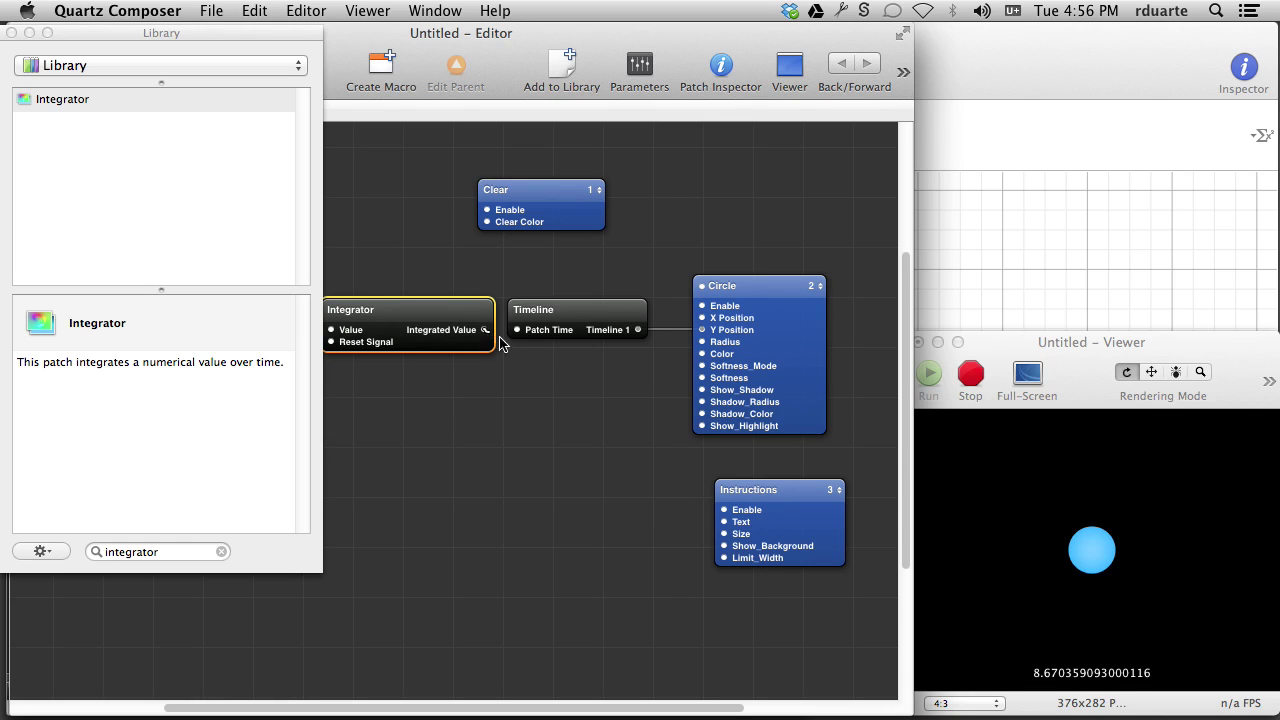
left_click_drag(485, 330, 725, 522)
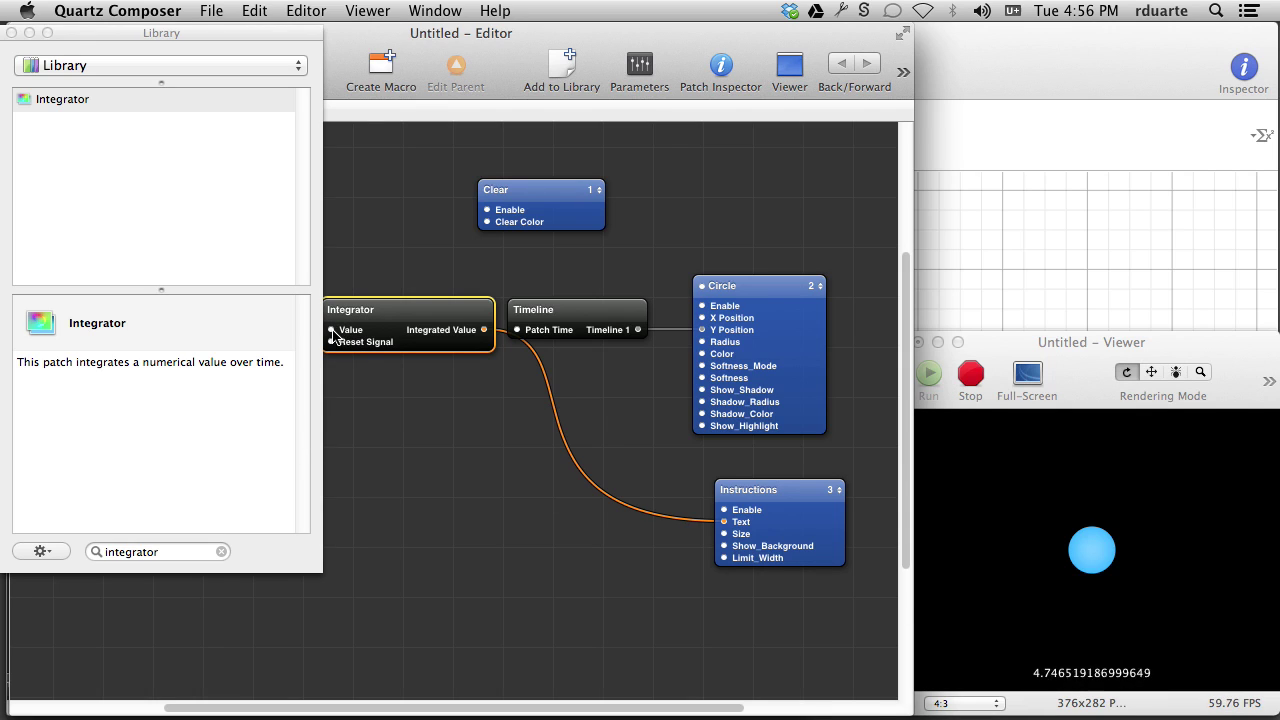
left_click_drag(411, 315, 395, 315)
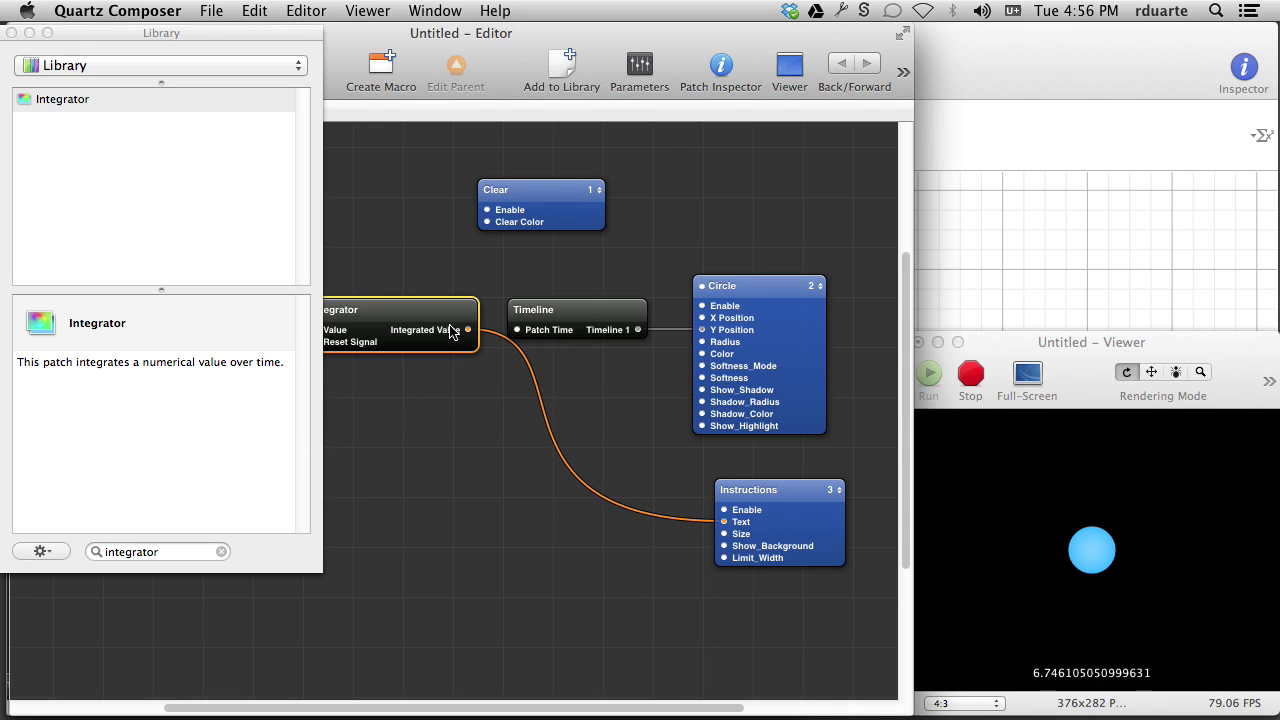
left_click_drag(489, 334, 518, 330)
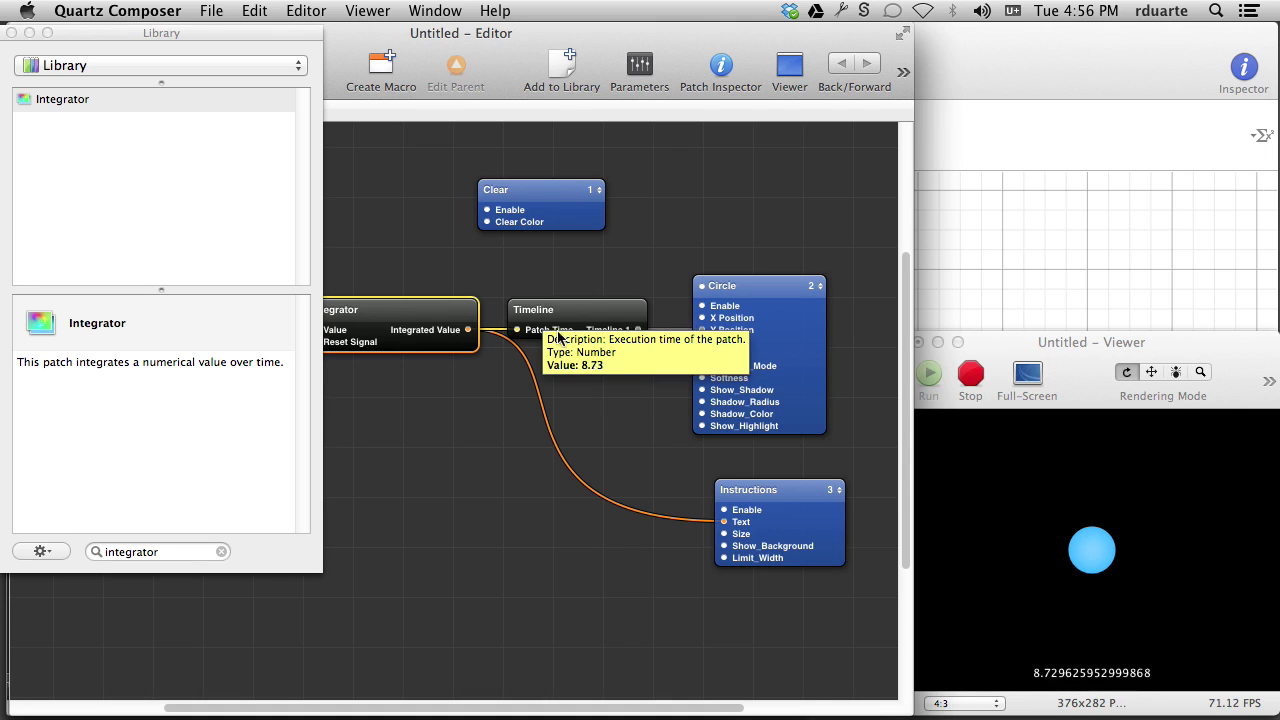
left_click(970, 374)
left_click(938, 375)
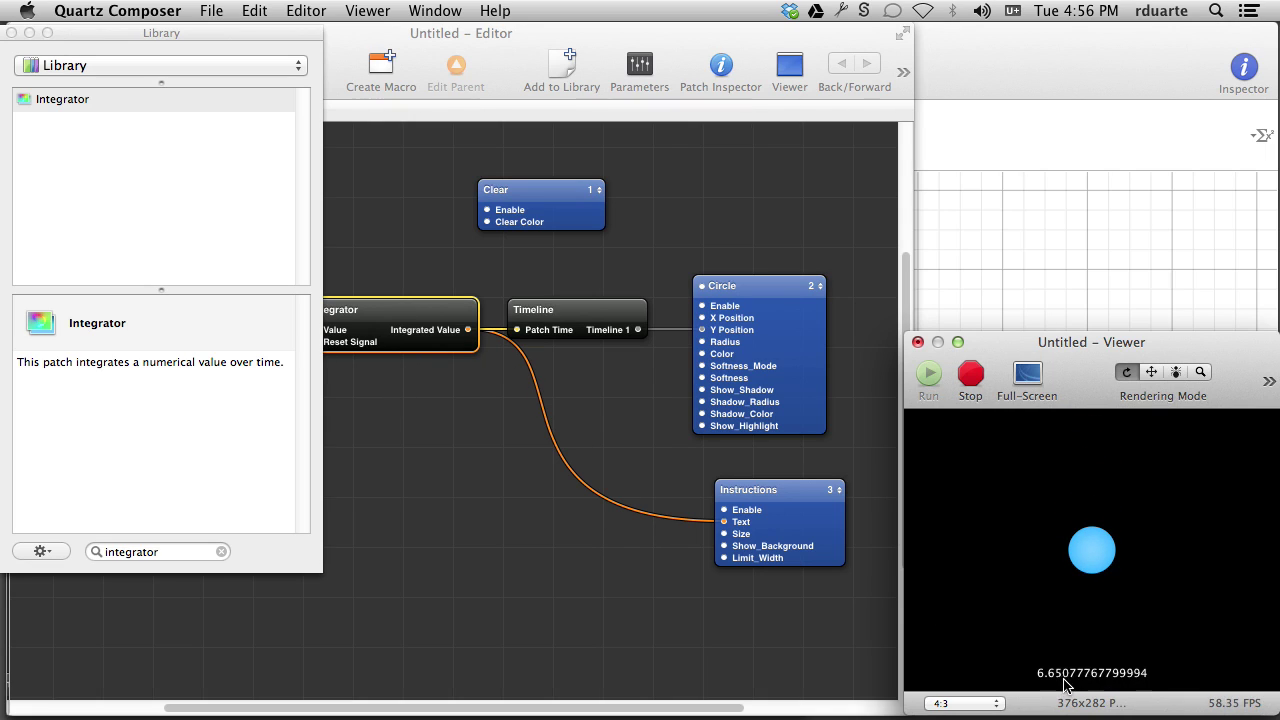
left_click(966, 375)
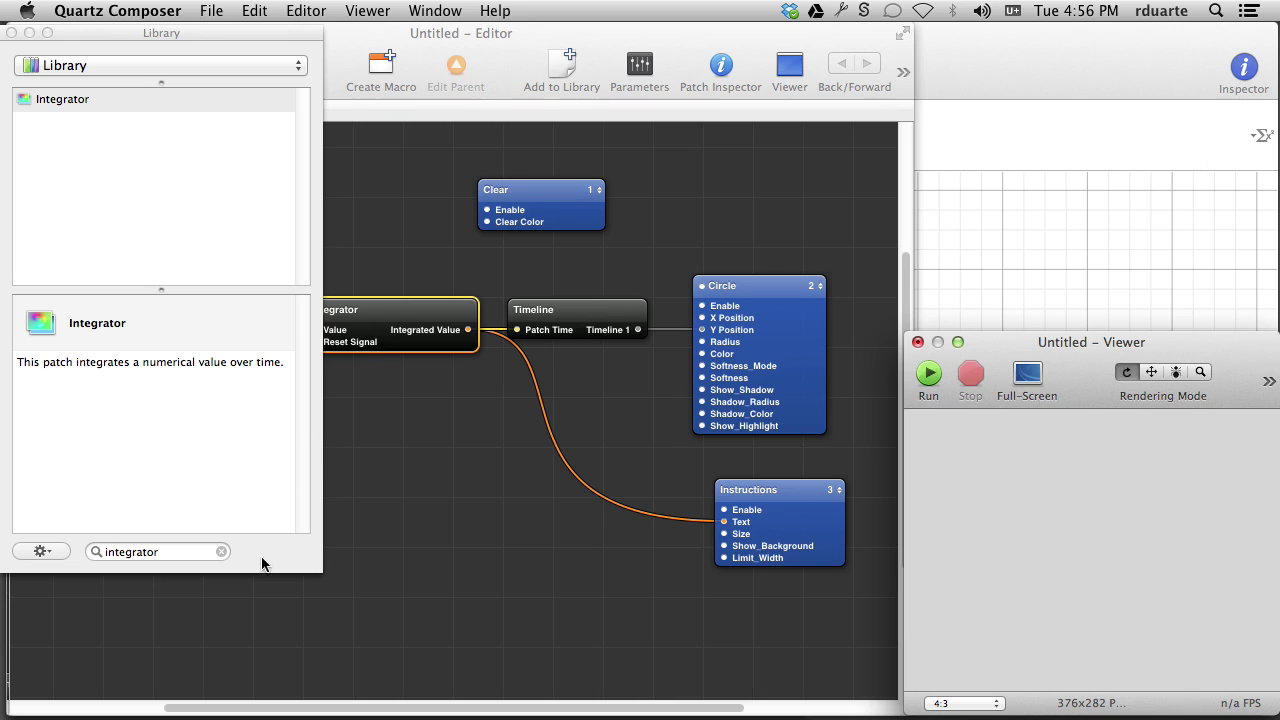
- Add a Mouse patch left of the Integrator, with Left Button driving its Reset Signal
left_click(170, 562)
double_click(170, 562)
type("mouse")
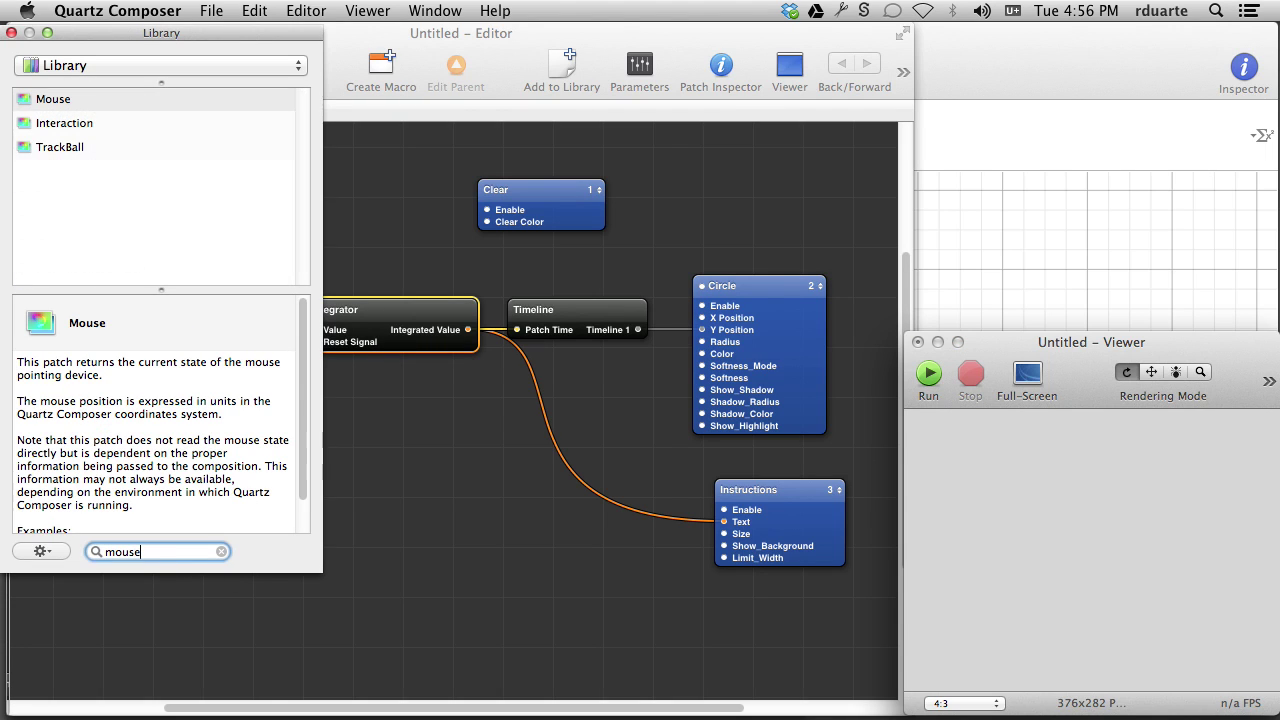
key("Return")
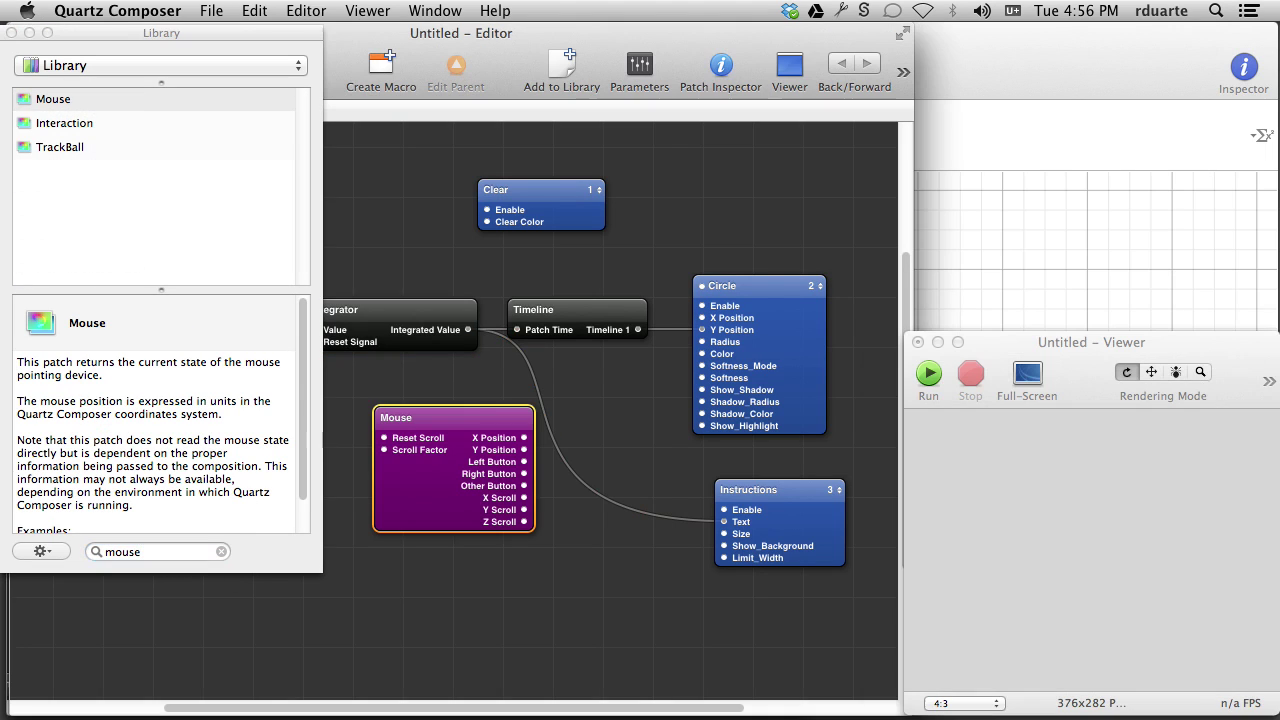
left_click(11, 33)
left_click_drag(474, 432, 315, 342)
left_click(929, 373)
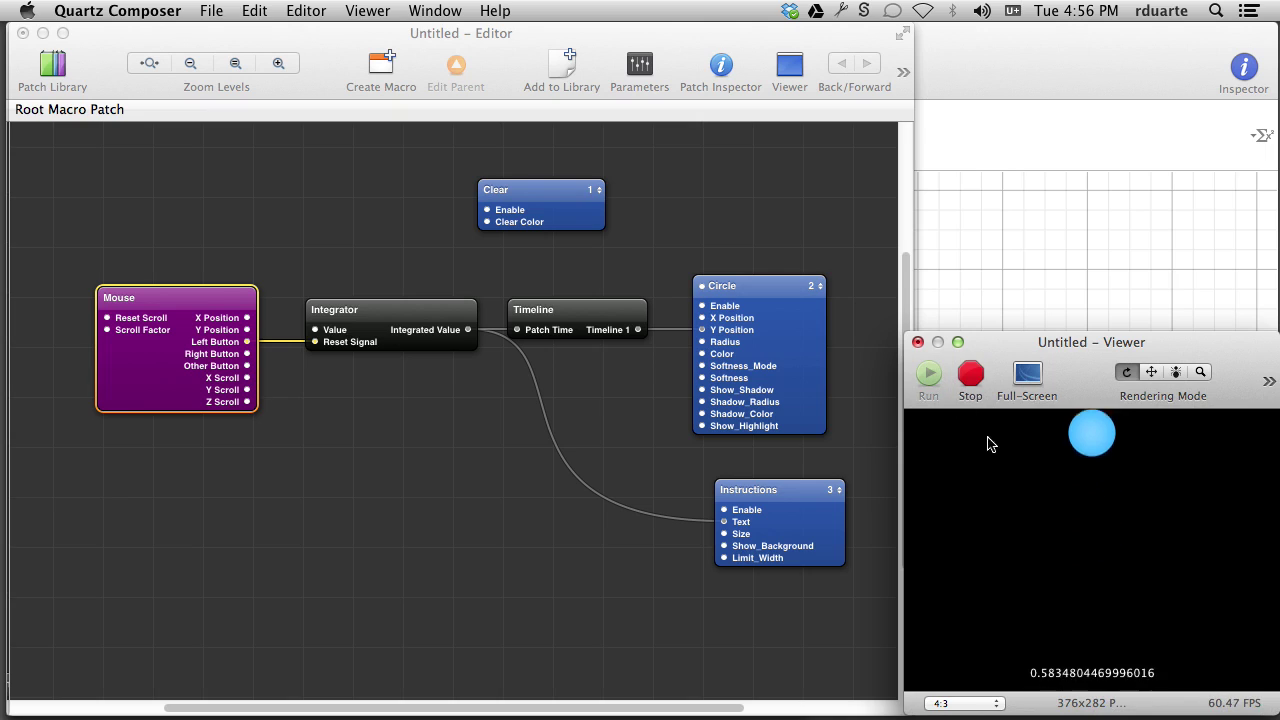
- Click repeatedly in the Viewer to reset the Integrator and replay the ball drop
left_click(1136, 590)
left_click(1136, 590)
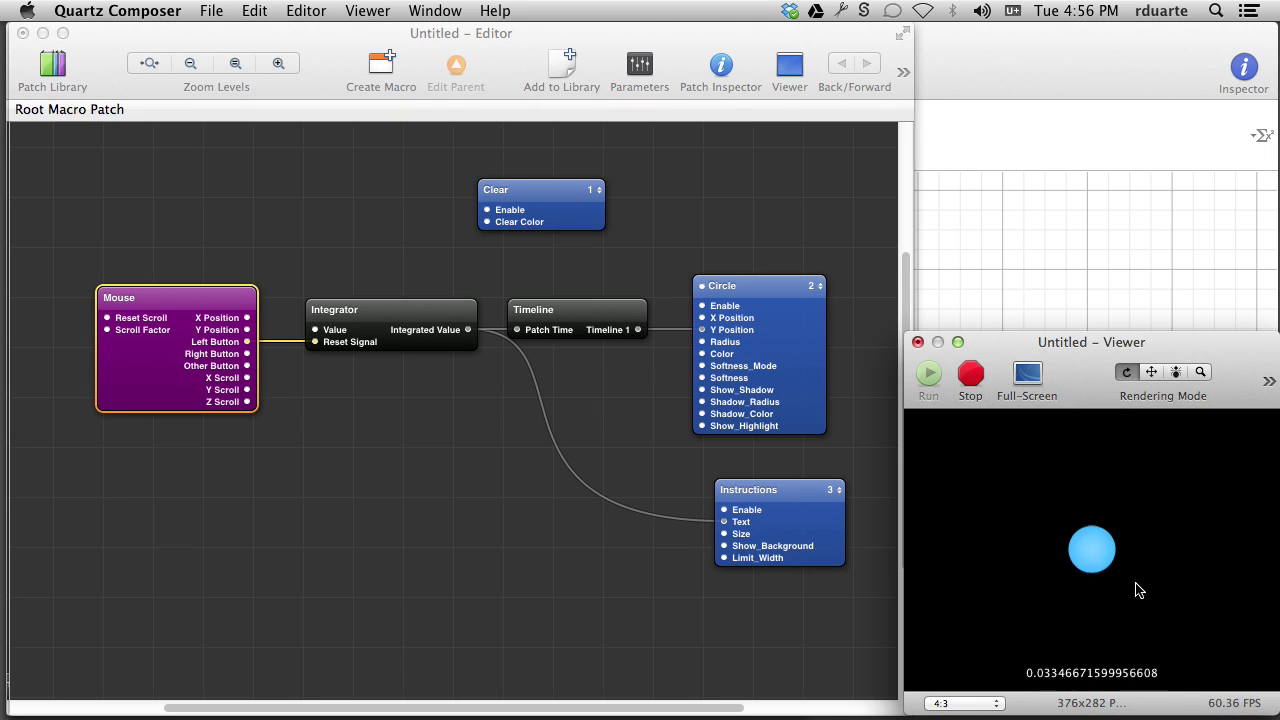
left_click(1043, 678)
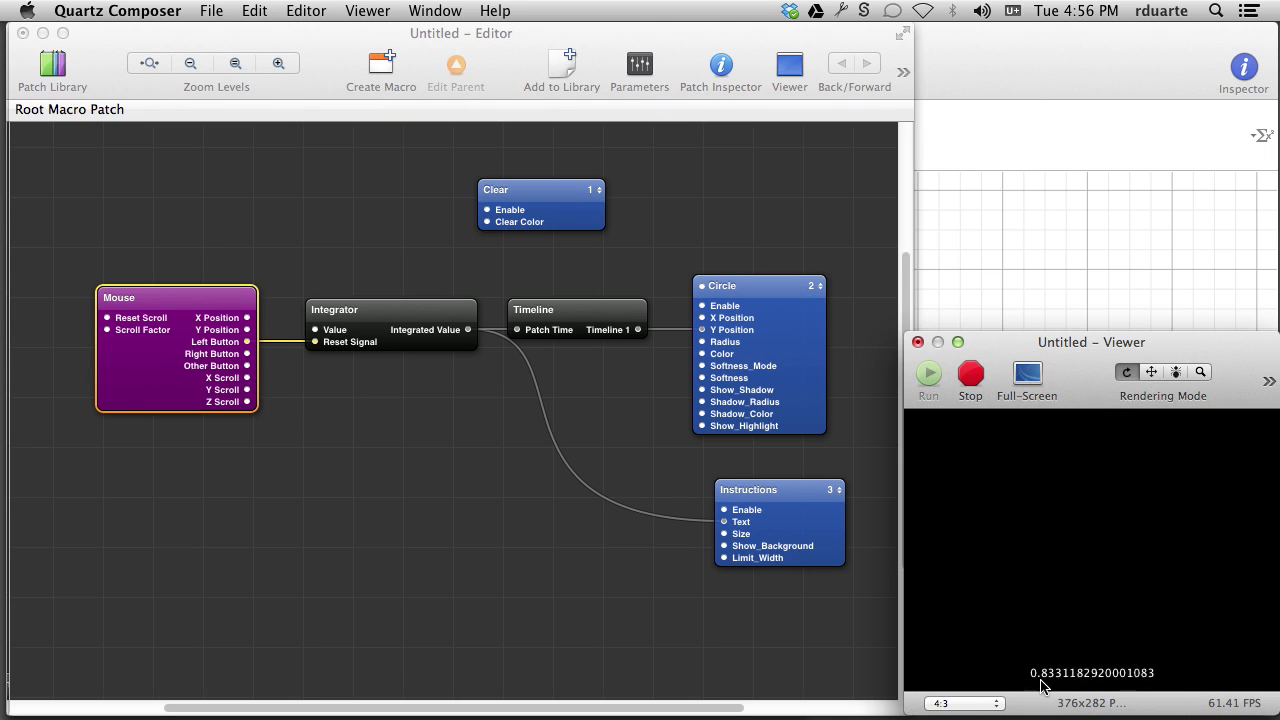
left_click(1042, 681)
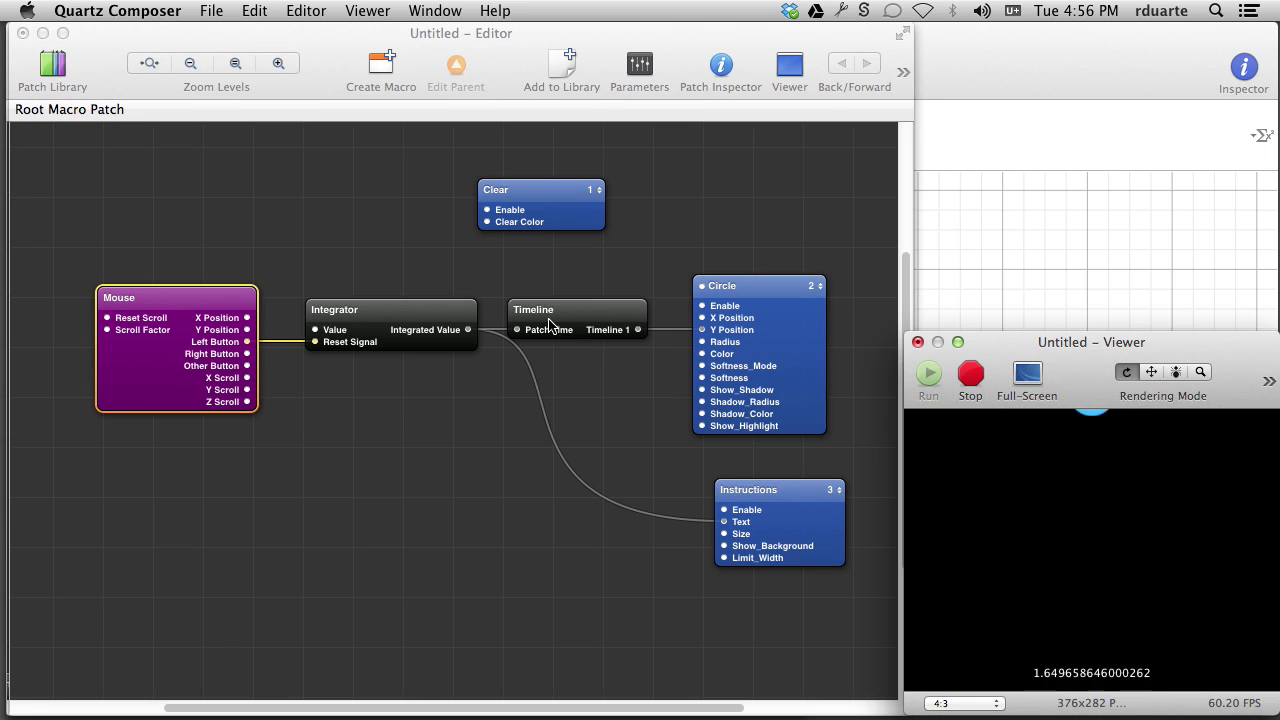
left_click(1136, 590)
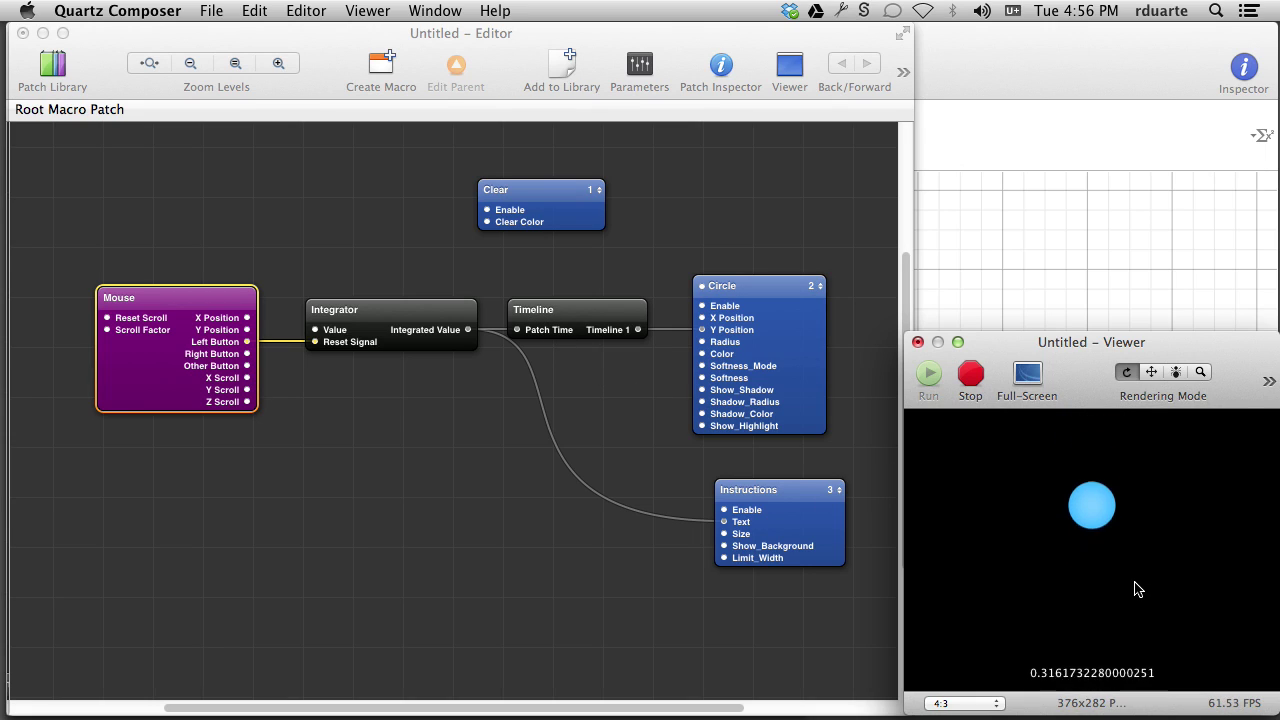
left_click(1138, 590)
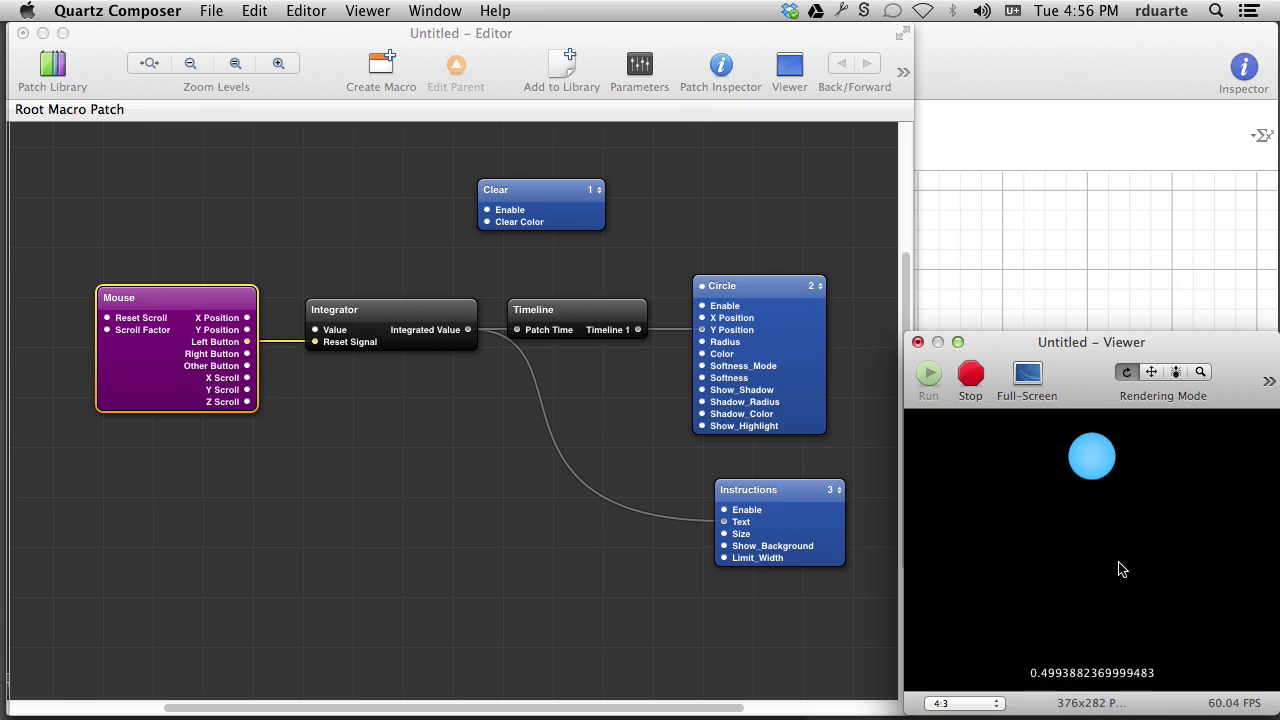
left_click(1094, 621)
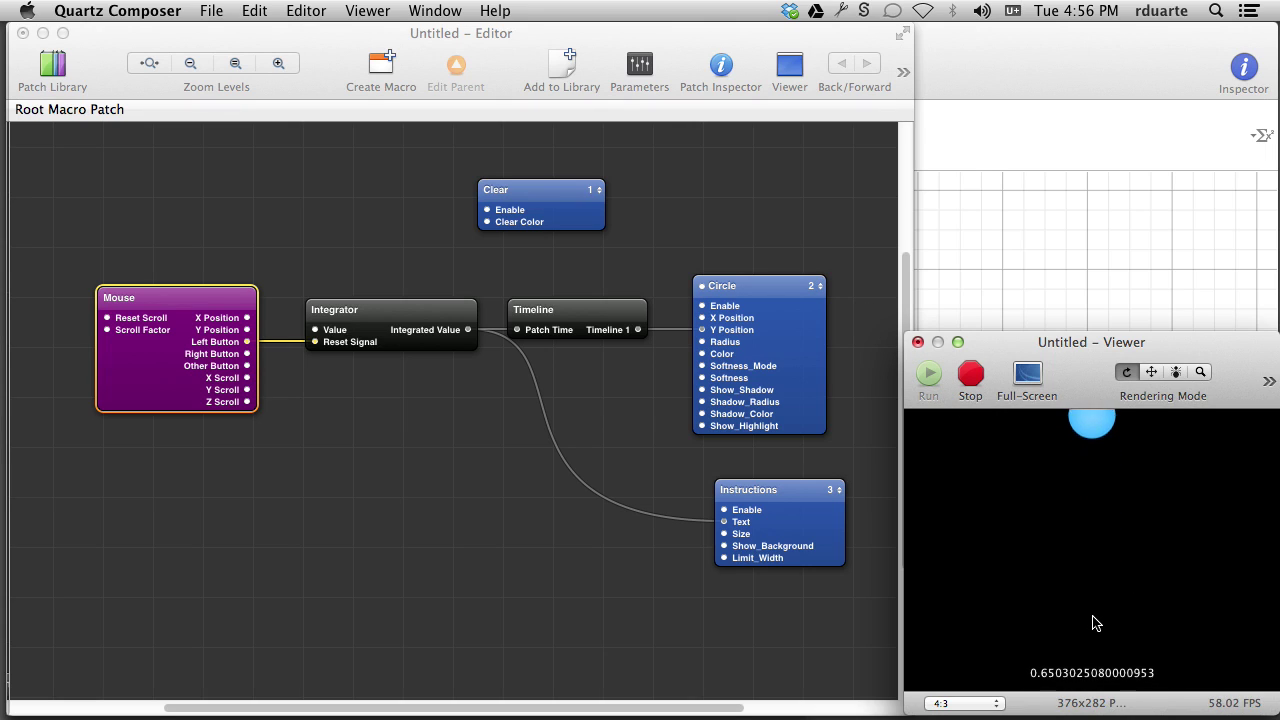
left_click(1094, 623)
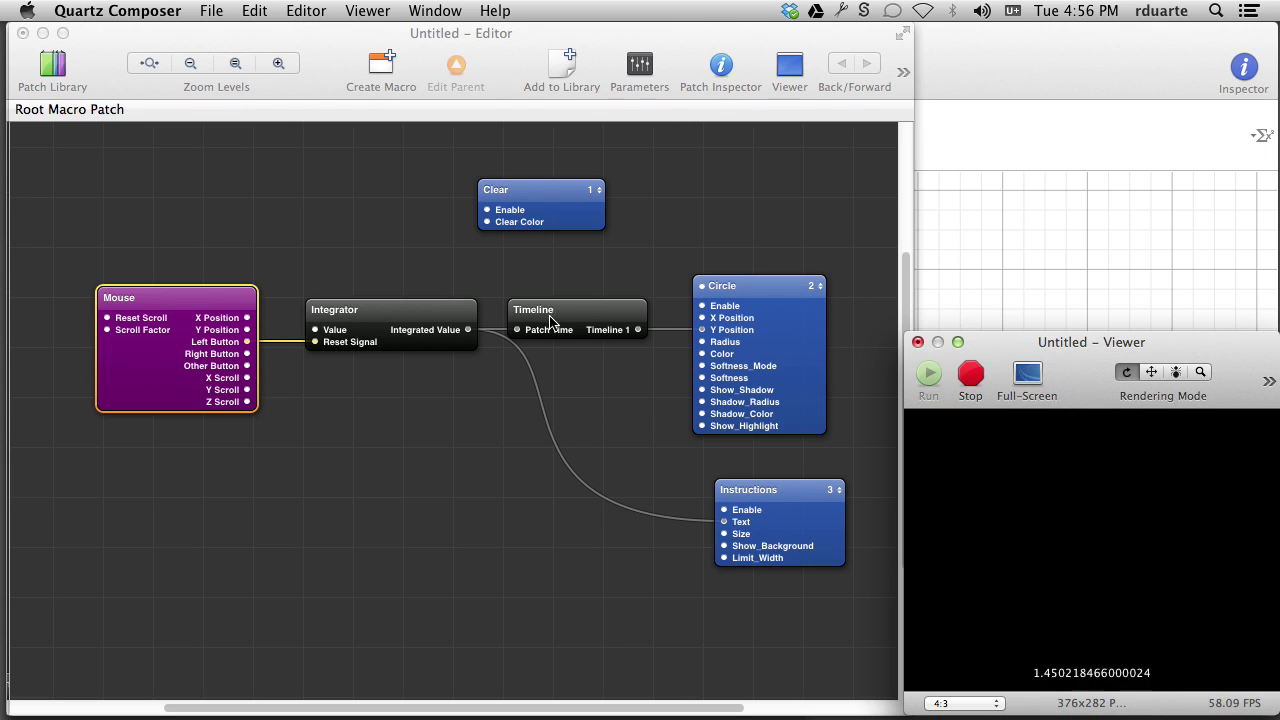
- Nudge the Integrator left, hold the mouse in the Viewer so the ball falls, then stop rendering
left_click(440, 318)
left_click_drag(440, 318, 426, 318)
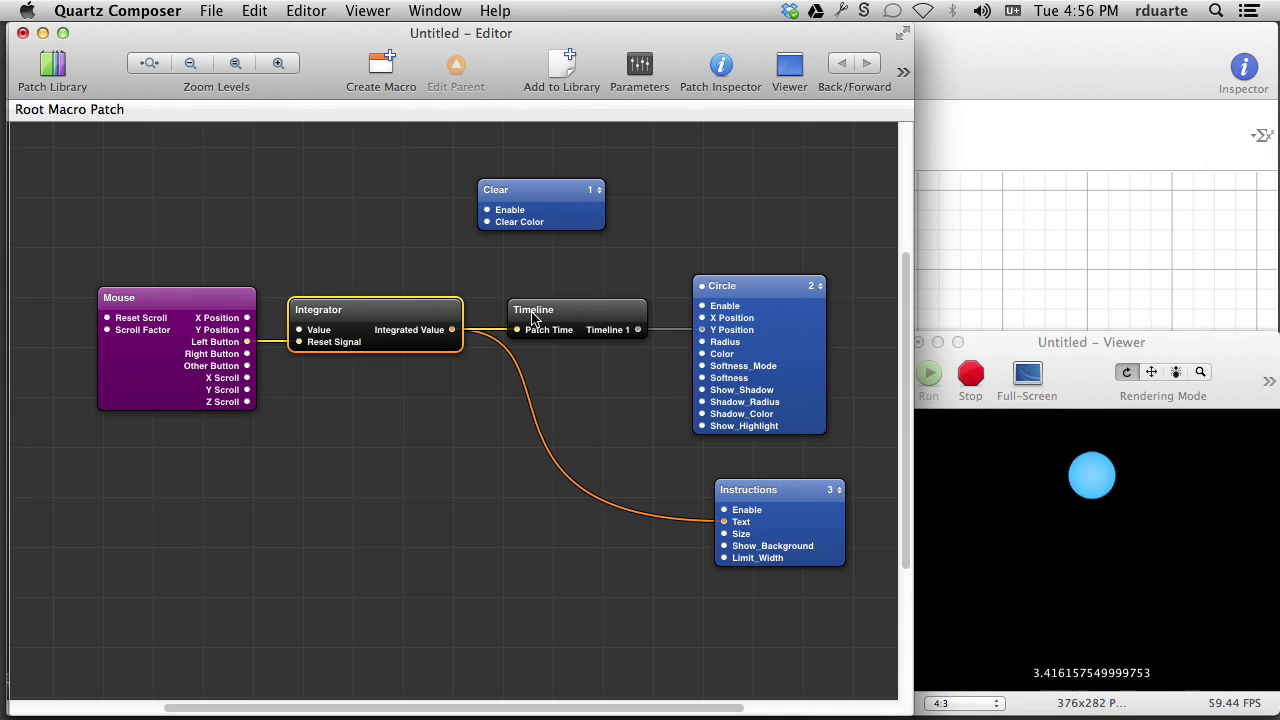
left_click(1031, 586)
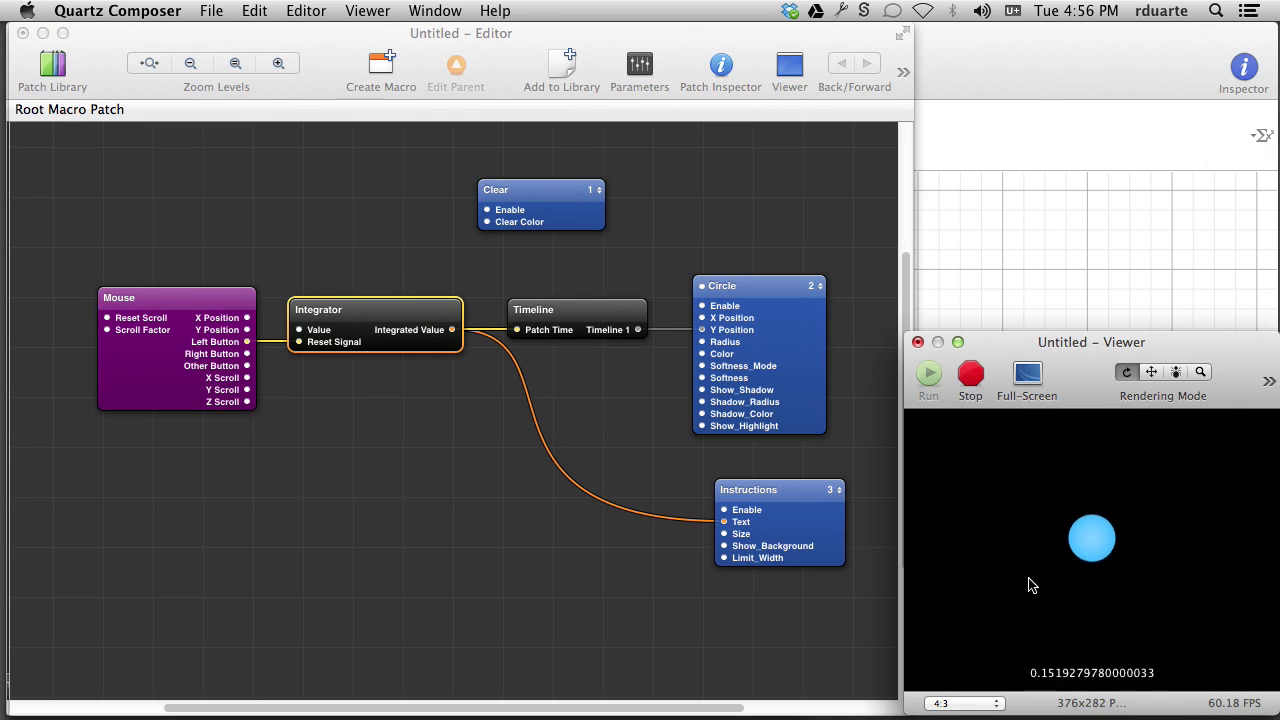
left_click_drag(1031, 586, 400, 485)
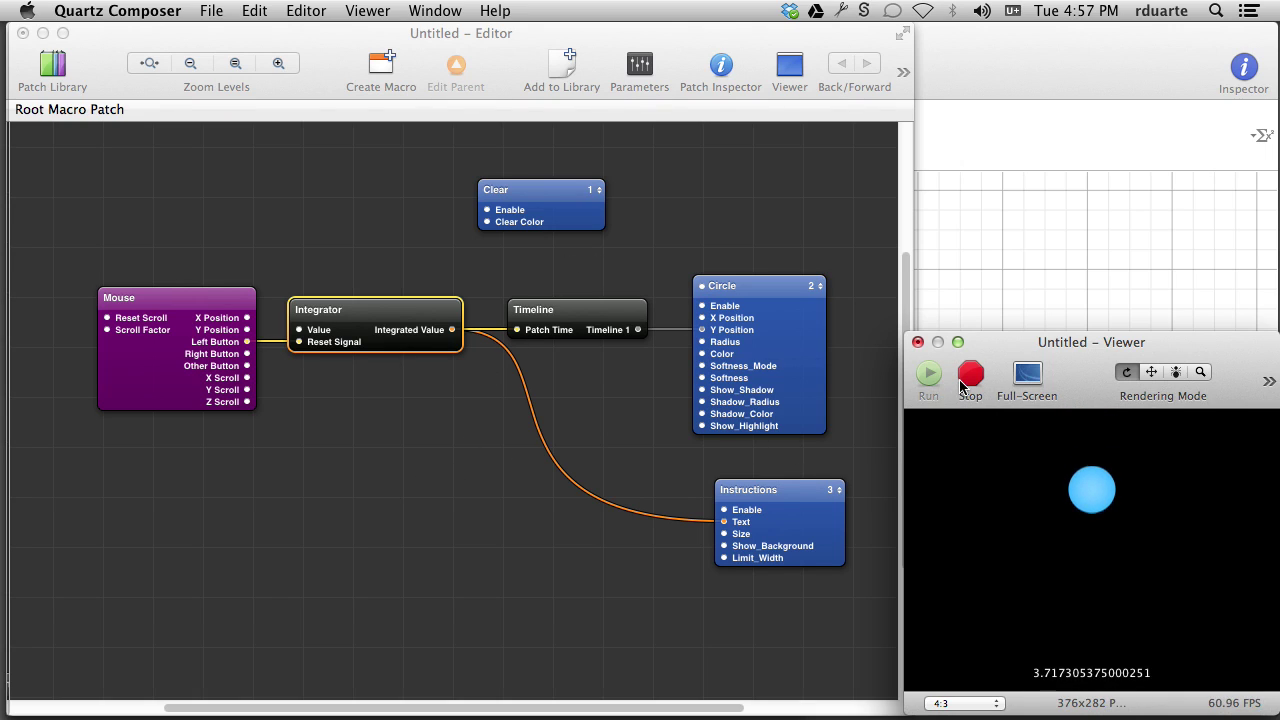
left_click(962, 386)
left_click(630, 434)
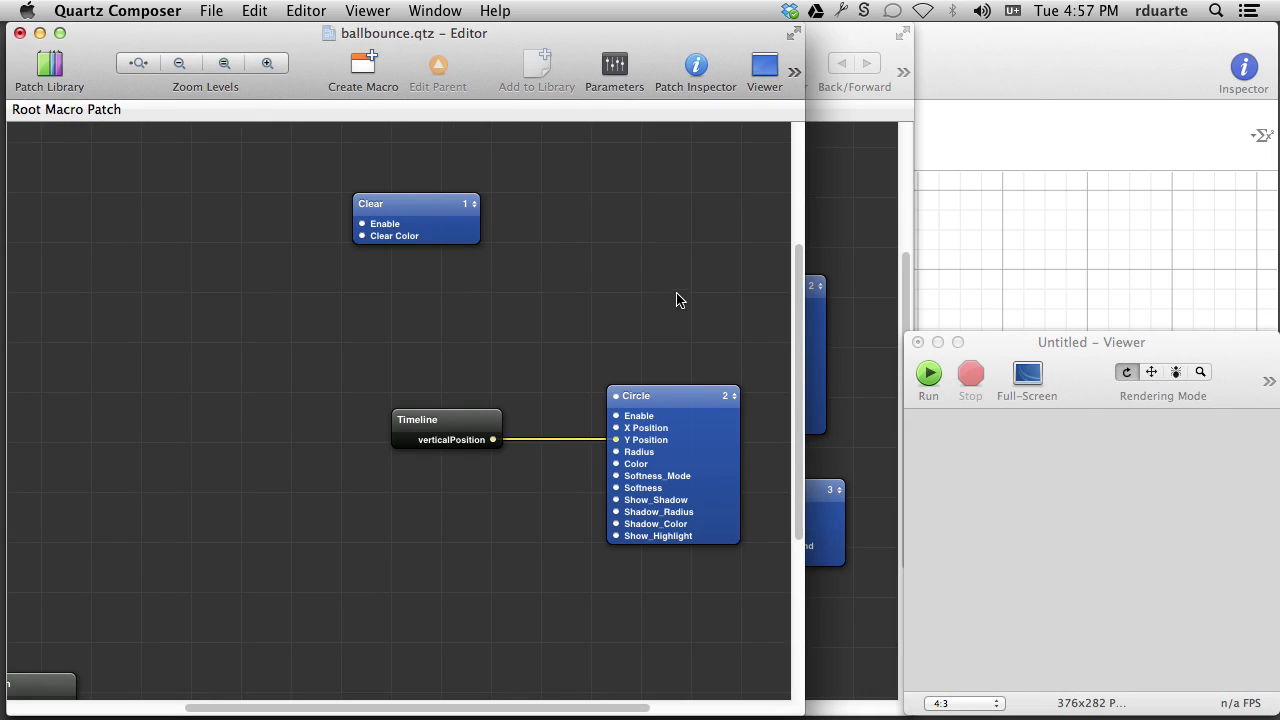
- Bring the ballbounce.qtz Viewer forward from the Window menu and move it right
left_click(435, 10)
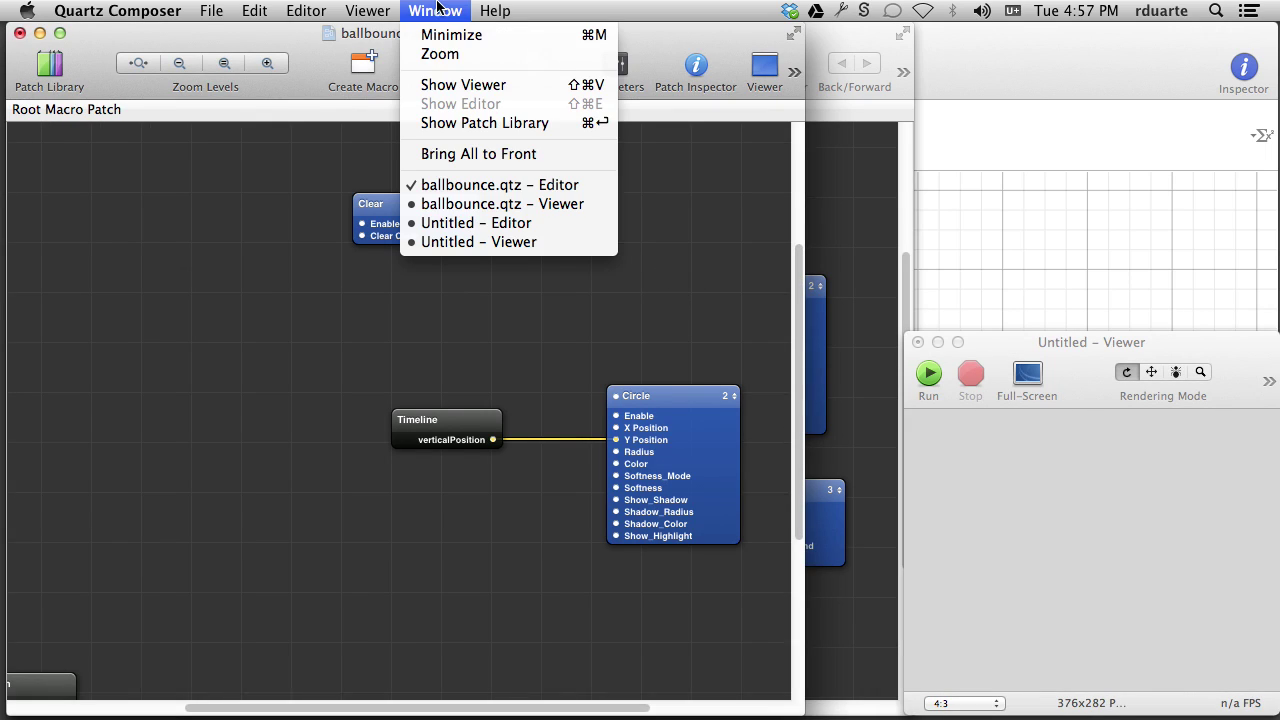
left_click(510, 204)
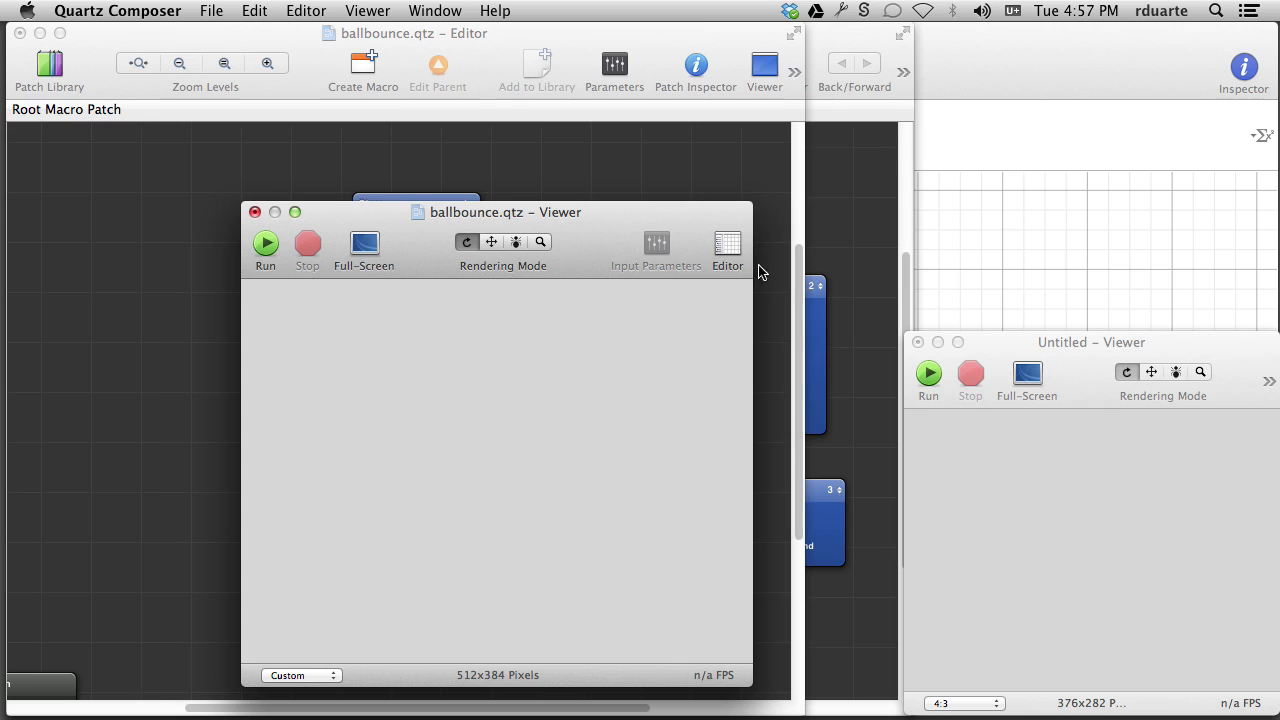
left_click_drag(606, 217, 1108, 210)
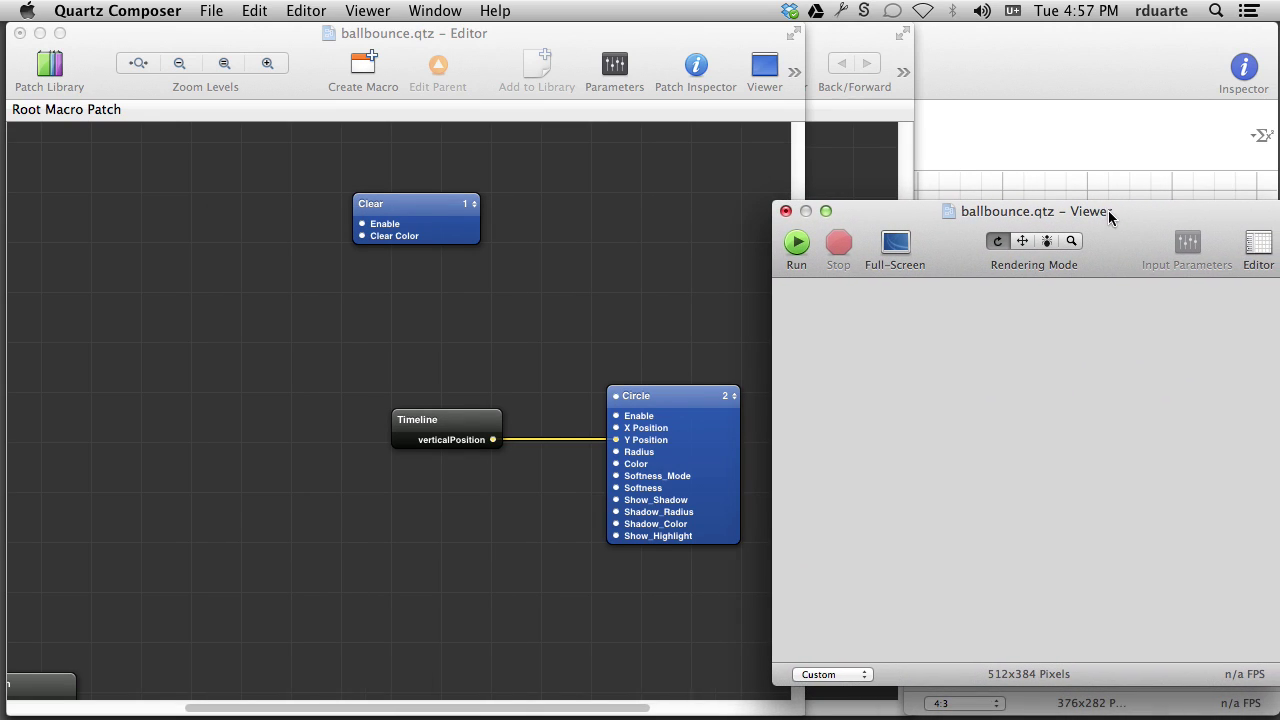
- Move the Timeline and Circle patches up-left and open the Timeline's bounce curve editor
left_click_drag(458, 376, 745, 550)
left_click_drag(700, 460, 606, 424)
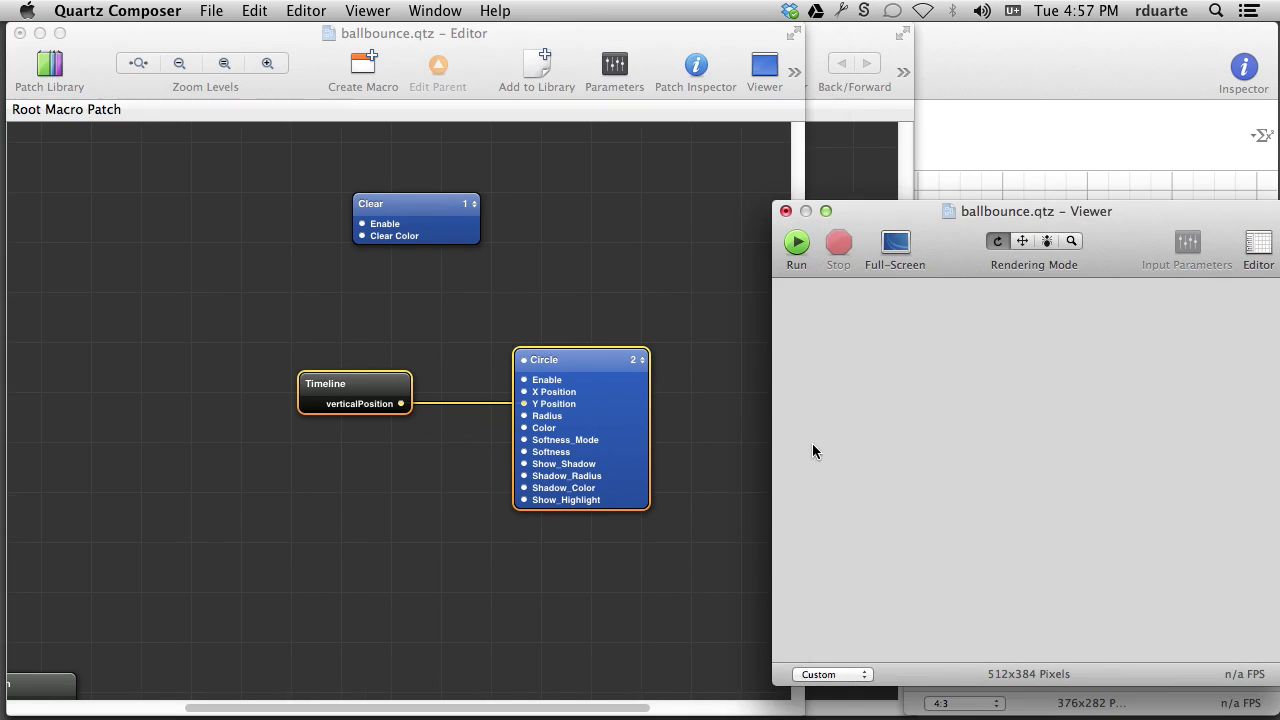
left_click(745, 441)
left_click(377, 408)
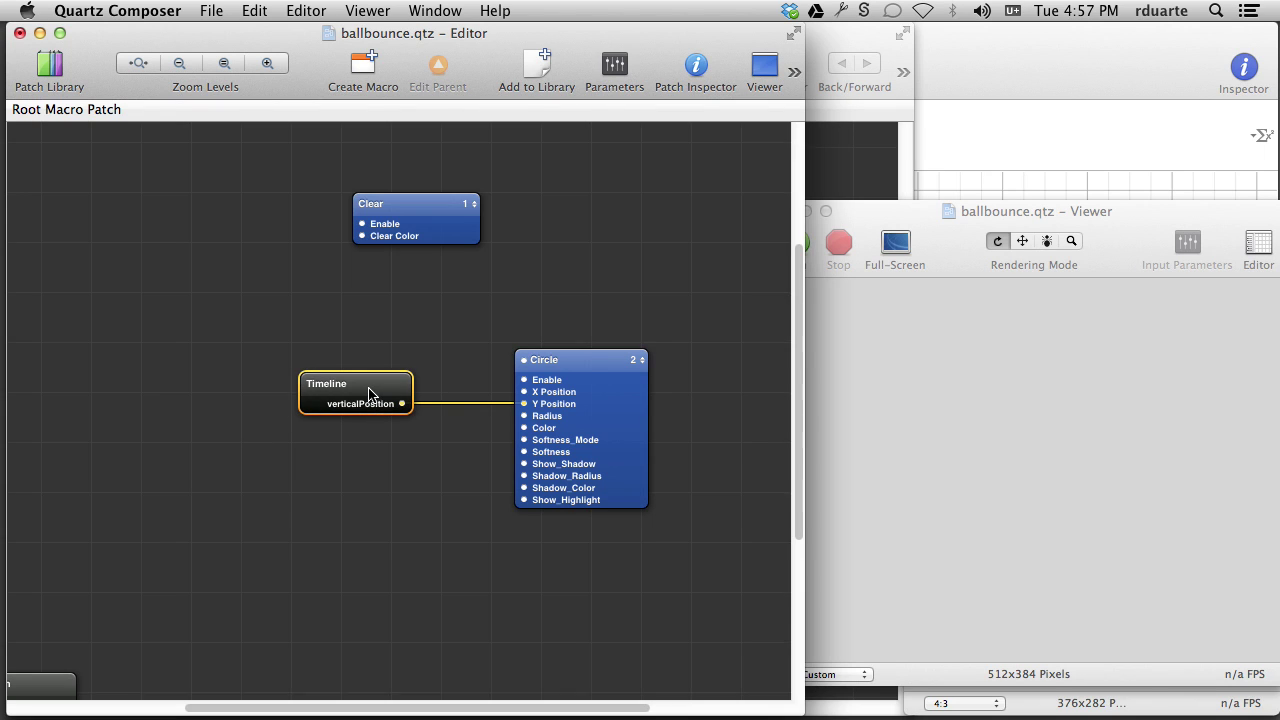
double_click(379, 398)
left_click_drag(468, 48, 320, 24)
- Enlarge the Timeline curve editor, fit the bounce curve, and rename verticalPosition to vert
left_click(70, 34)
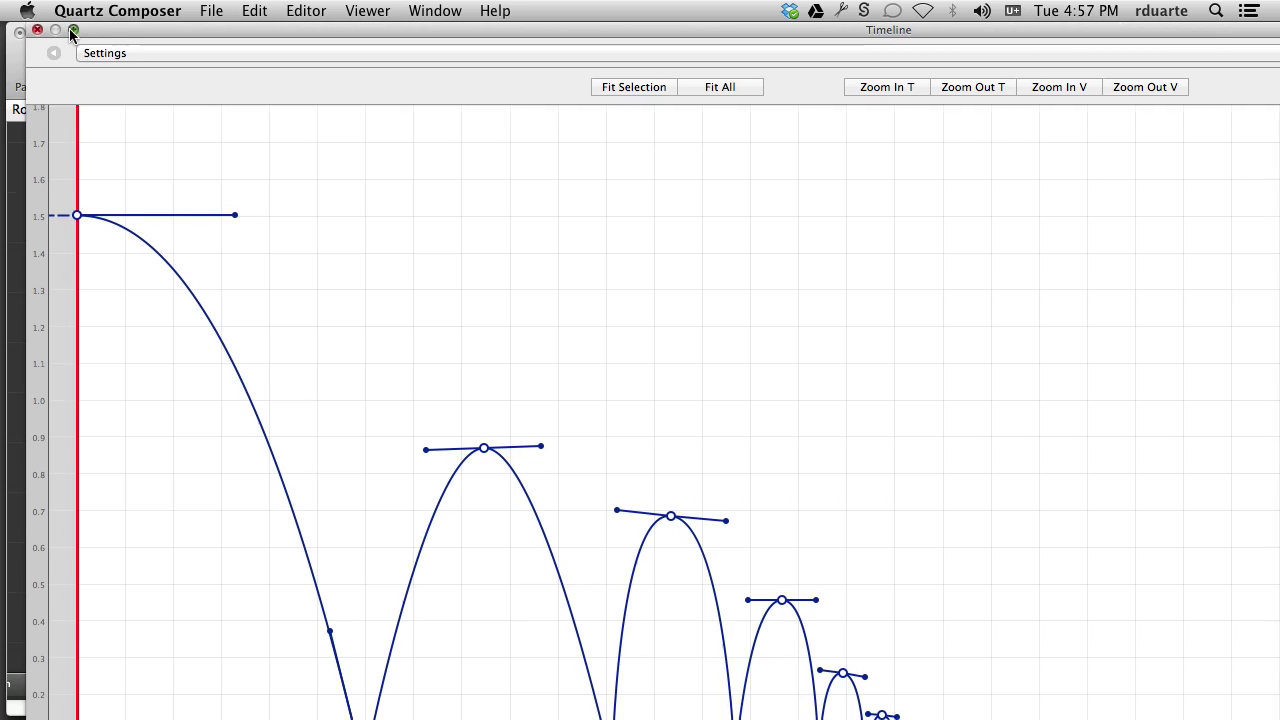
scroll(272, 183, "up", 3)
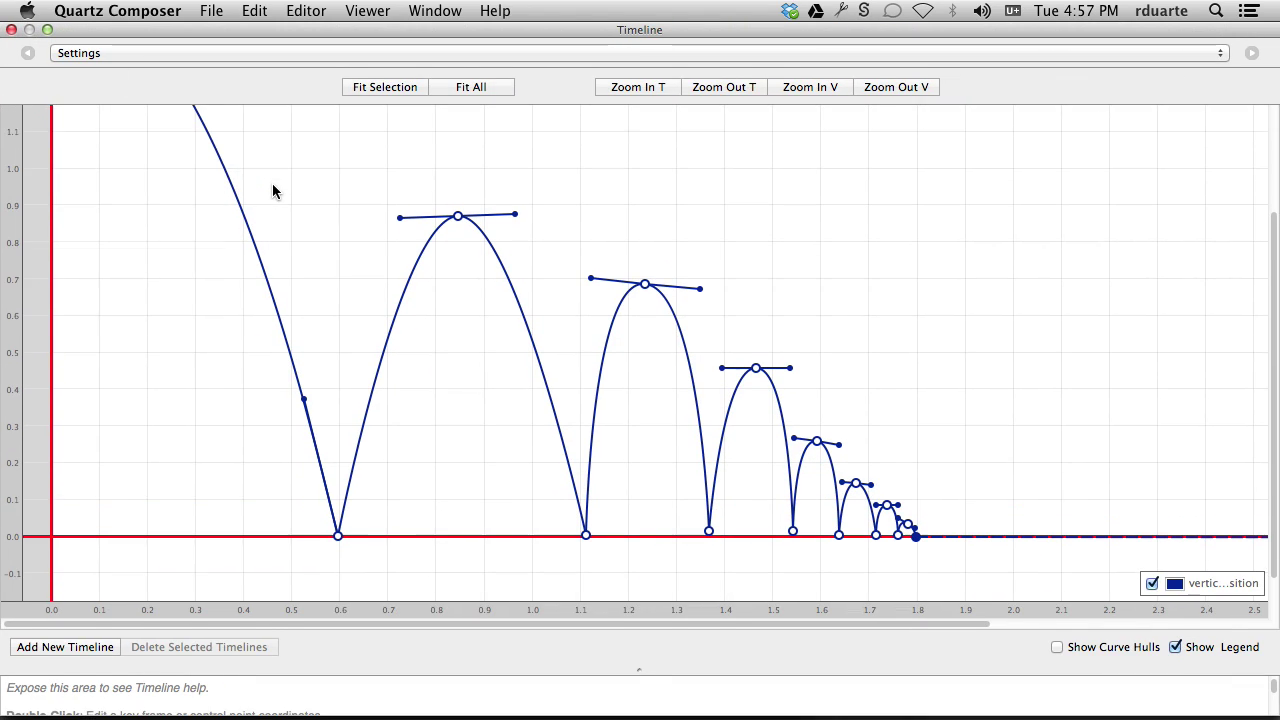
left_click(462, 87)
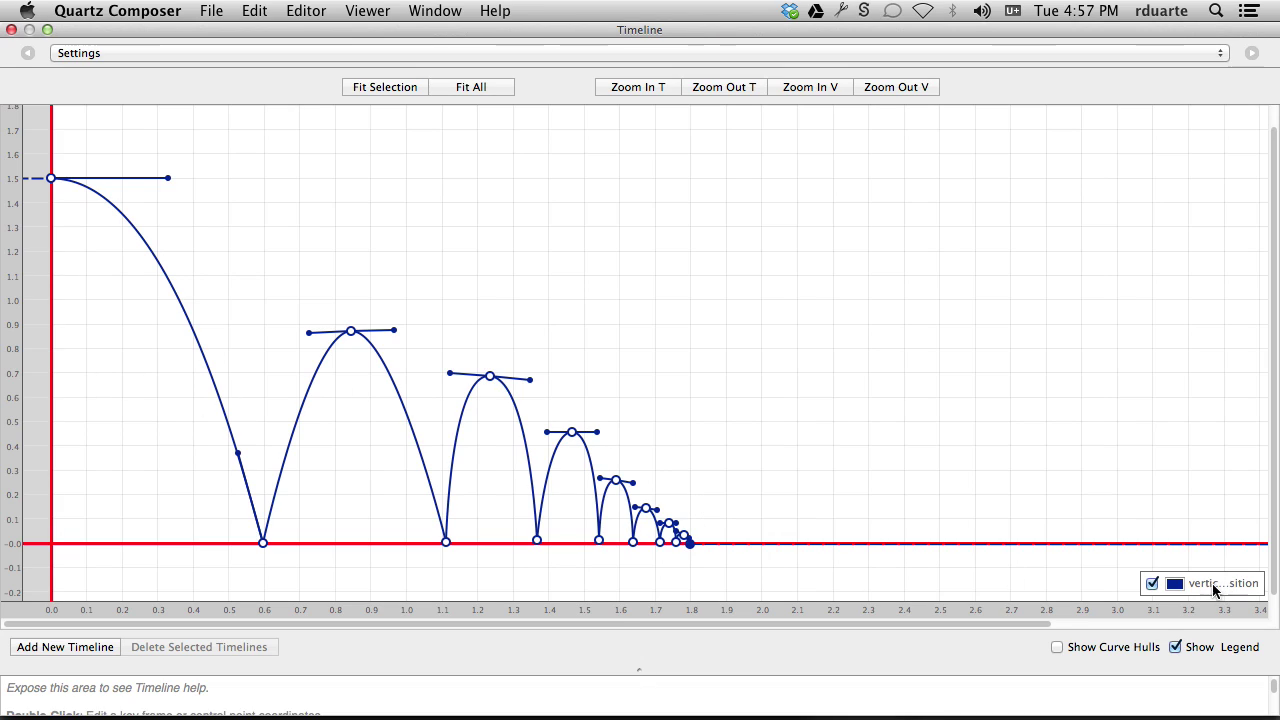
left_click(11, 29)
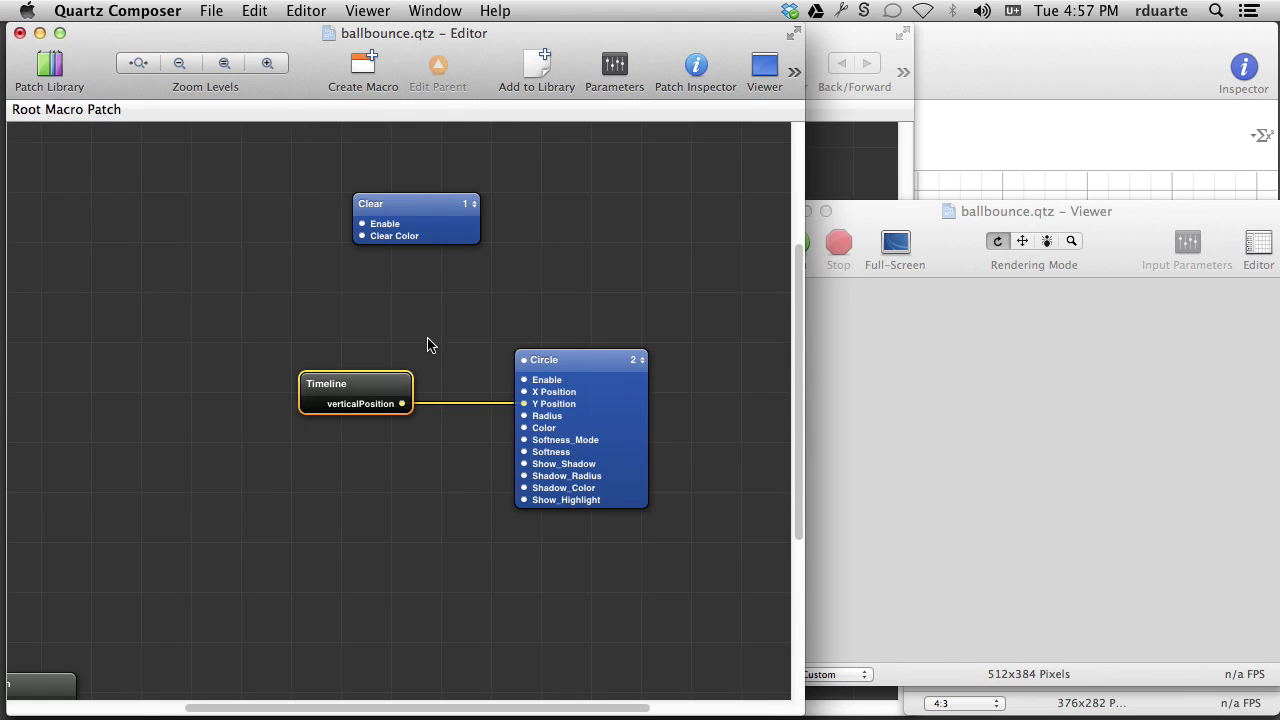
double_click(376, 405)
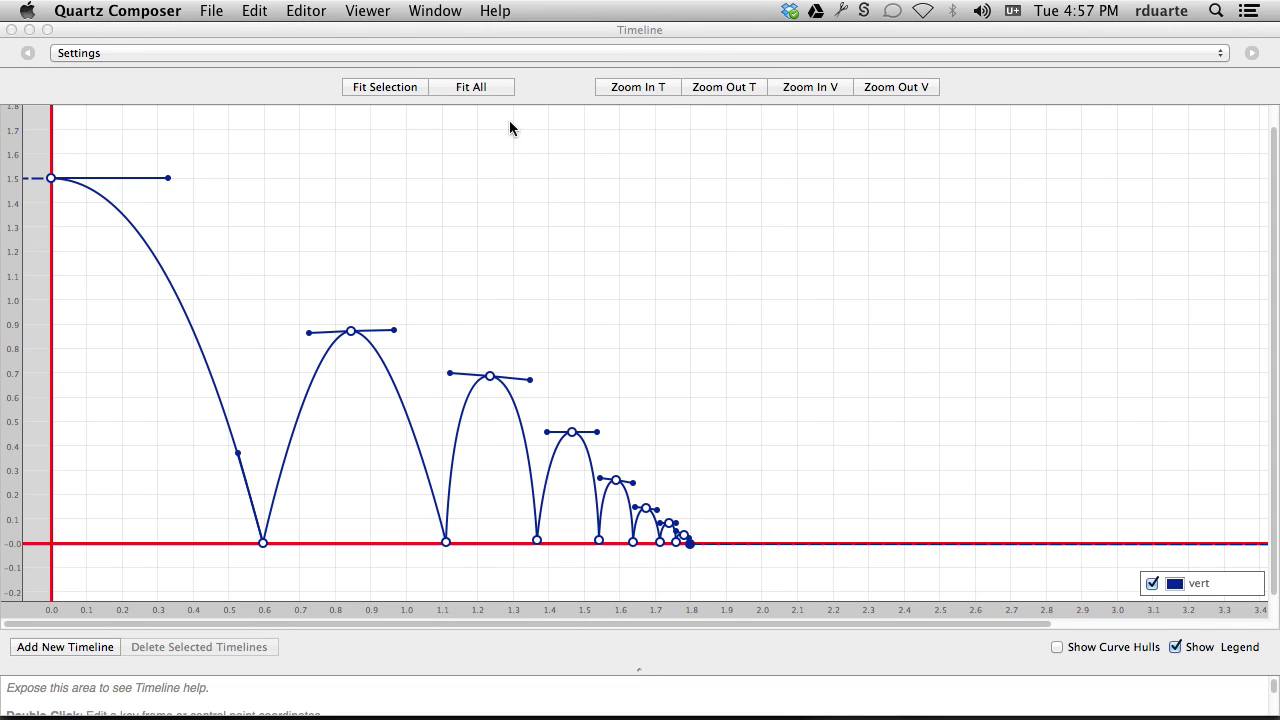
left_click(12, 30)
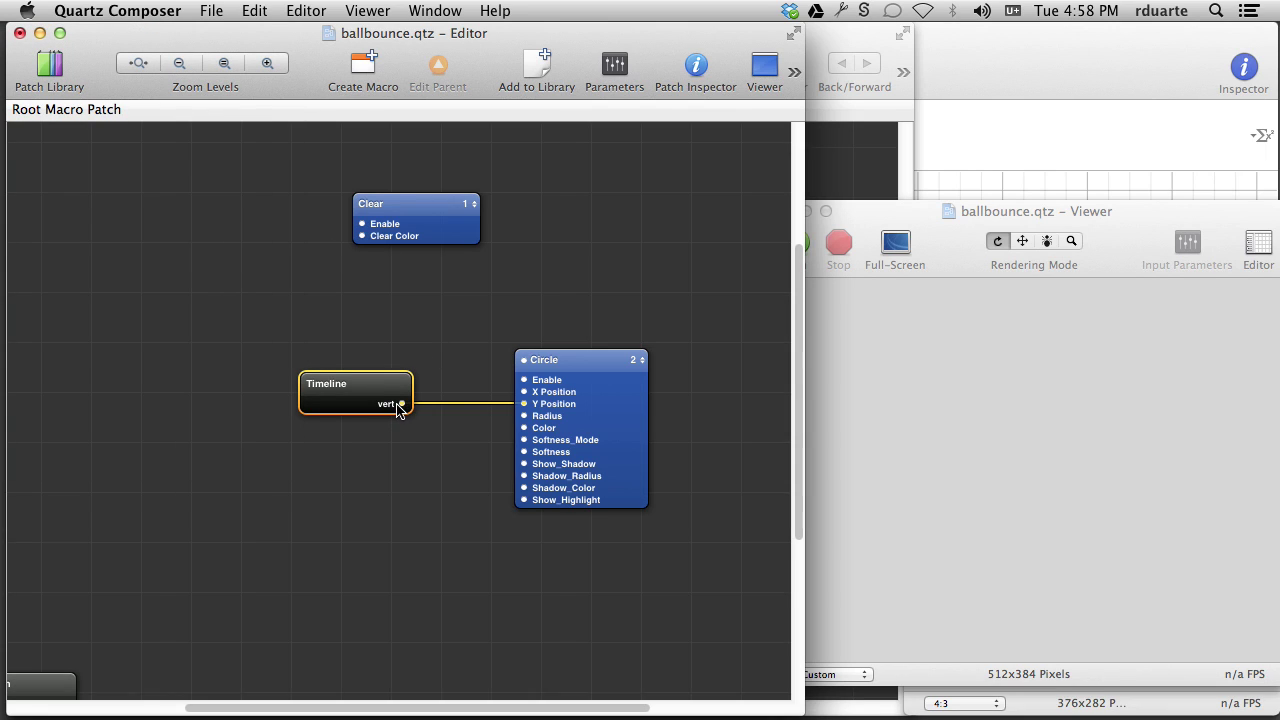
- Add a 'second' Timeline curve with keyframes at about 0.3, 1.35 and 2.0
double_click(358, 399)
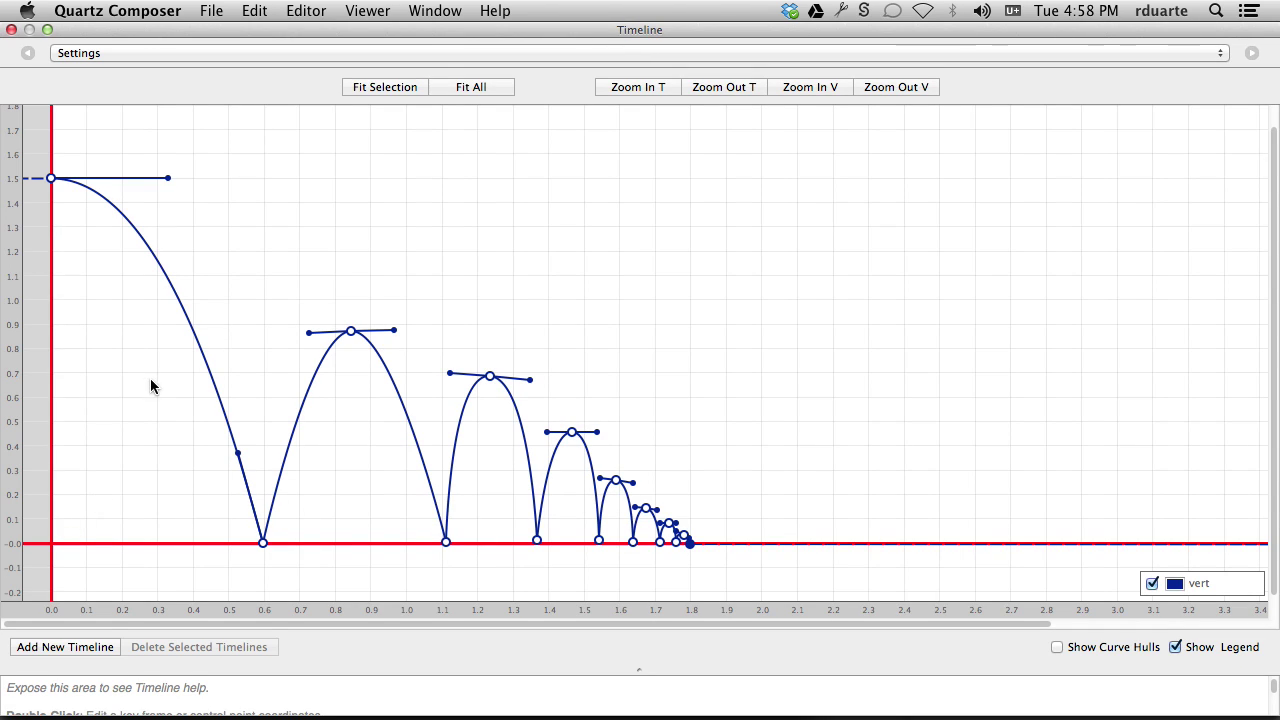
left_click(62, 647)
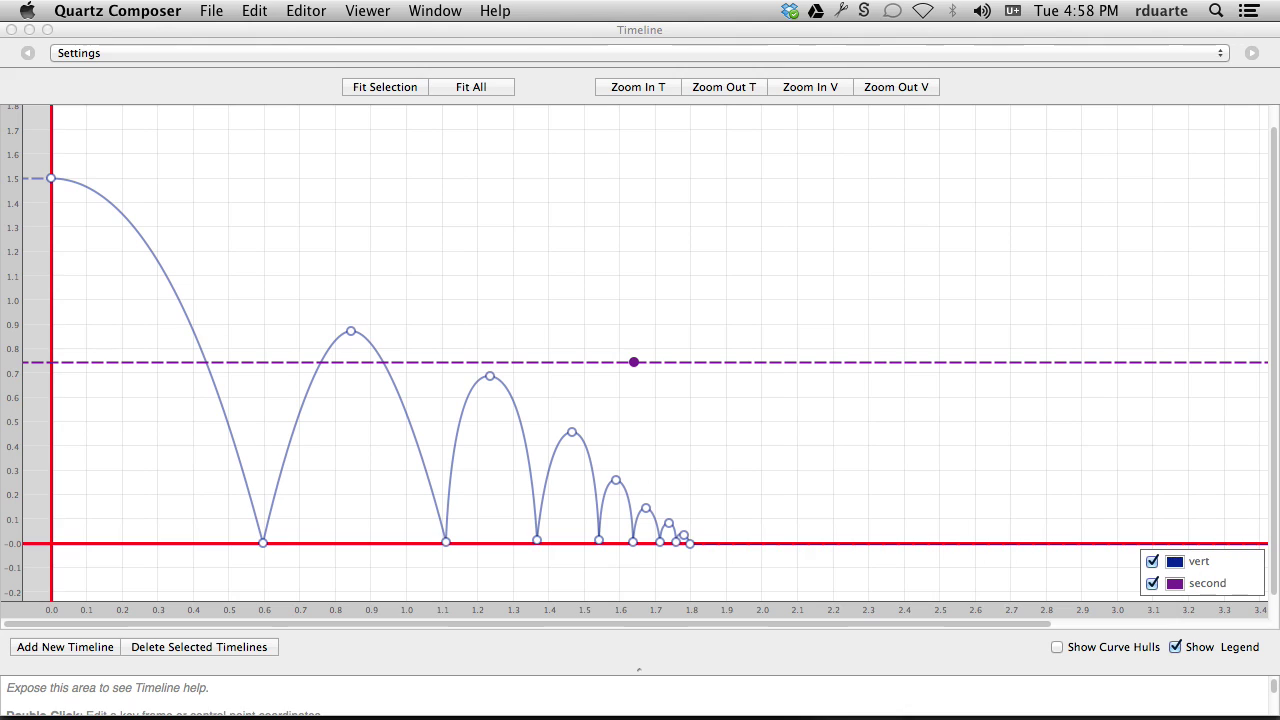
left_click_drag(127, 361, 155, 538)
left_click_drag(494, 422, 279, 218)
left_click_drag(700, 362, 811, 459)
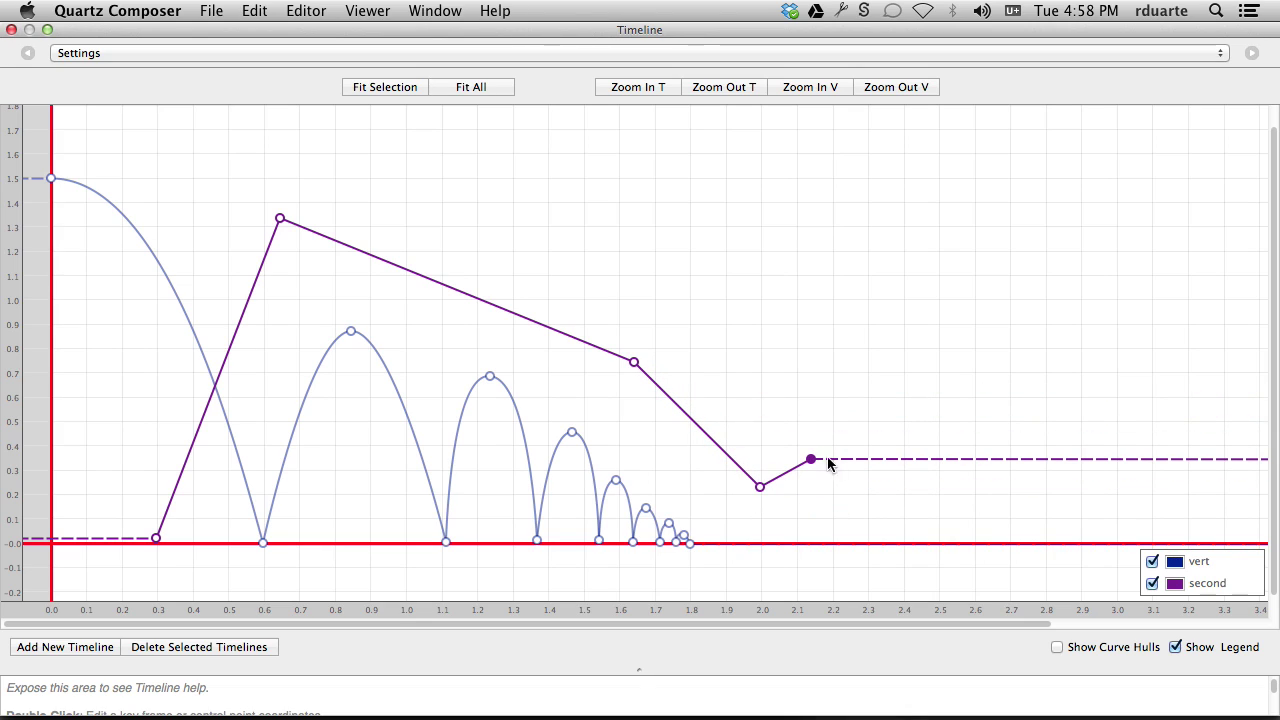
left_click(9, 29)
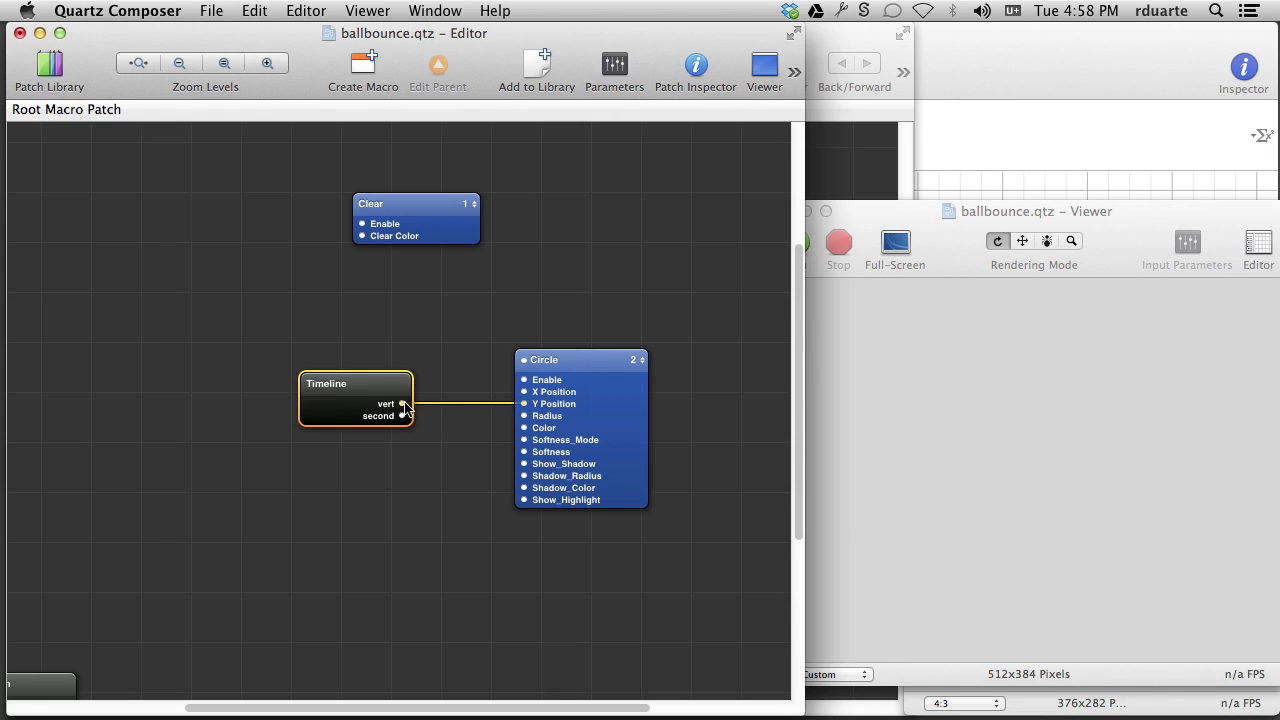
- Start rendering the ballbounce Viewer and place an Interpolation patch on the canvas
left_click(881, 285)
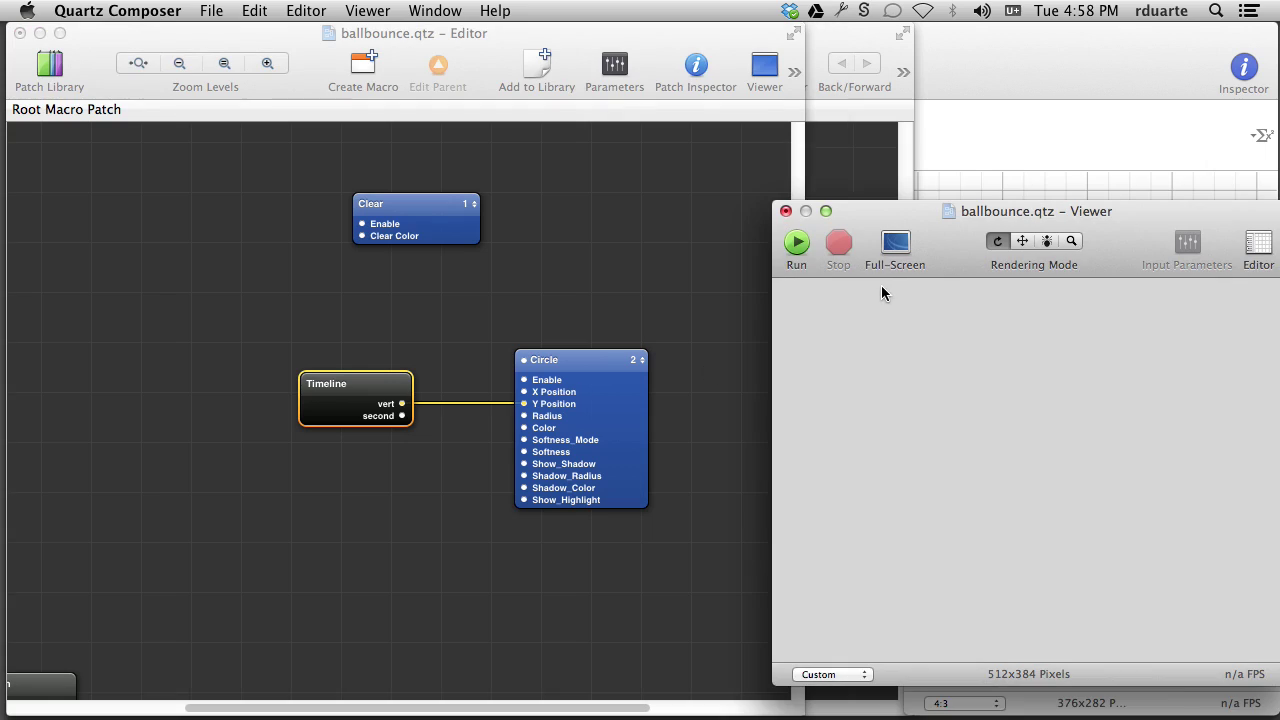
left_click(798, 245)
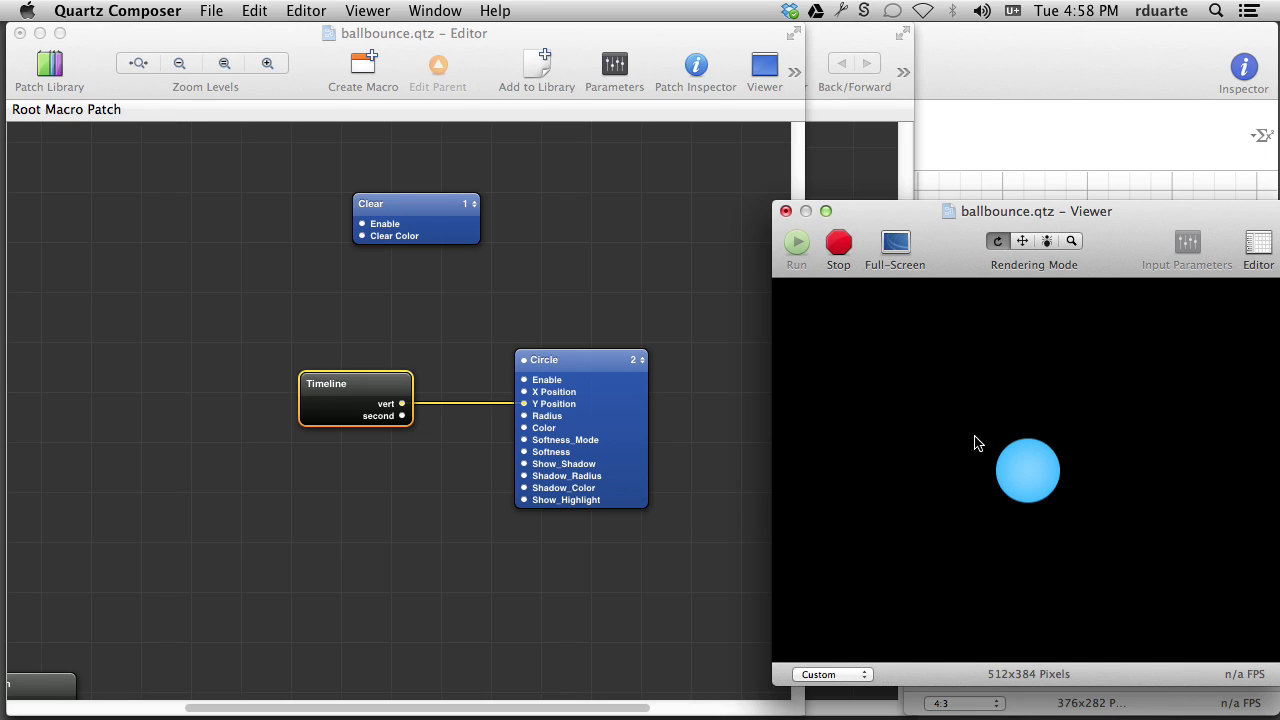
left_click(231, 375)
left_click(326, 380)
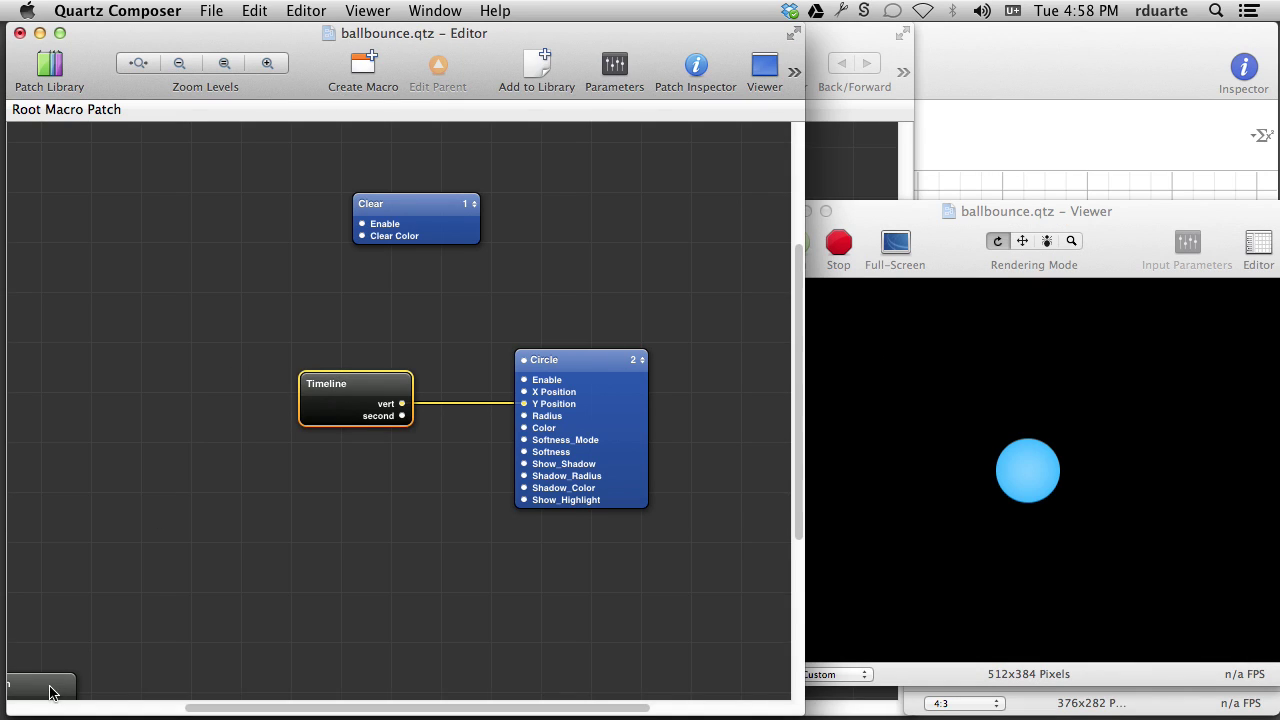
left_click_drag(54, 690, 244, 378)
- Set the Timeline's timebase to External and wire Interpolation Result into its Patch Time
left_click(351, 380)
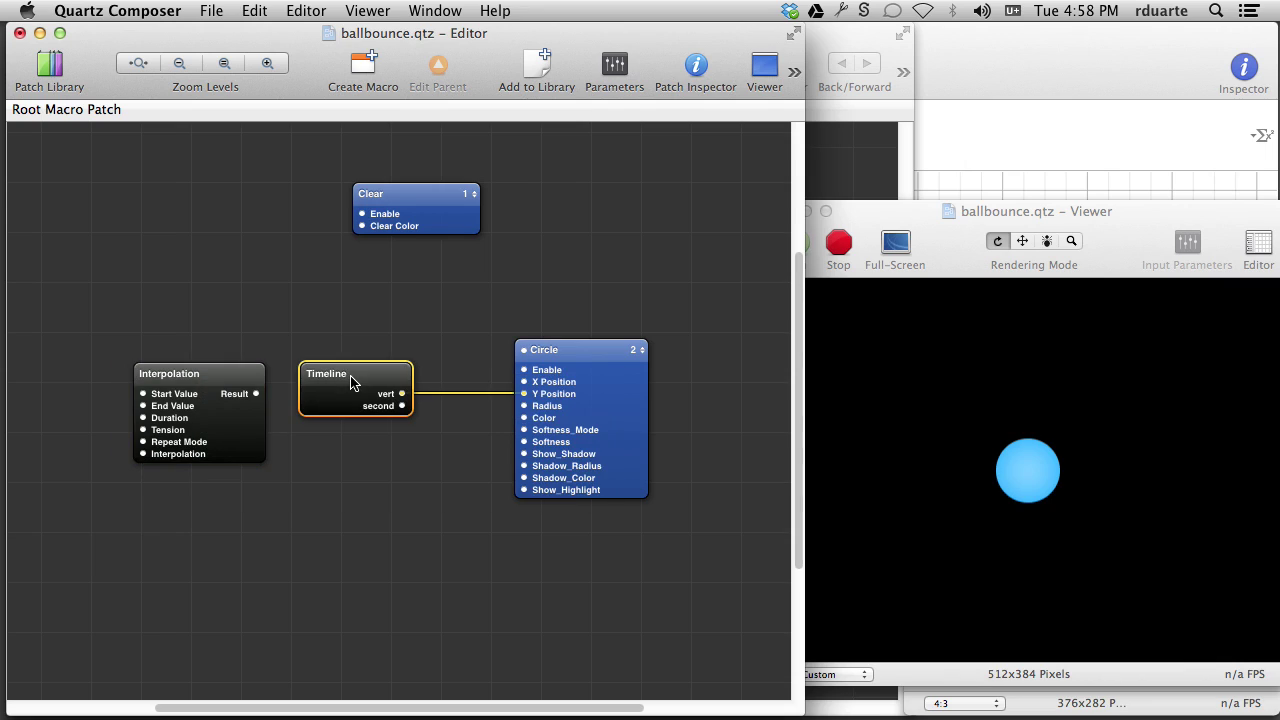
right_click(351, 381)
mouse_move(413, 391)
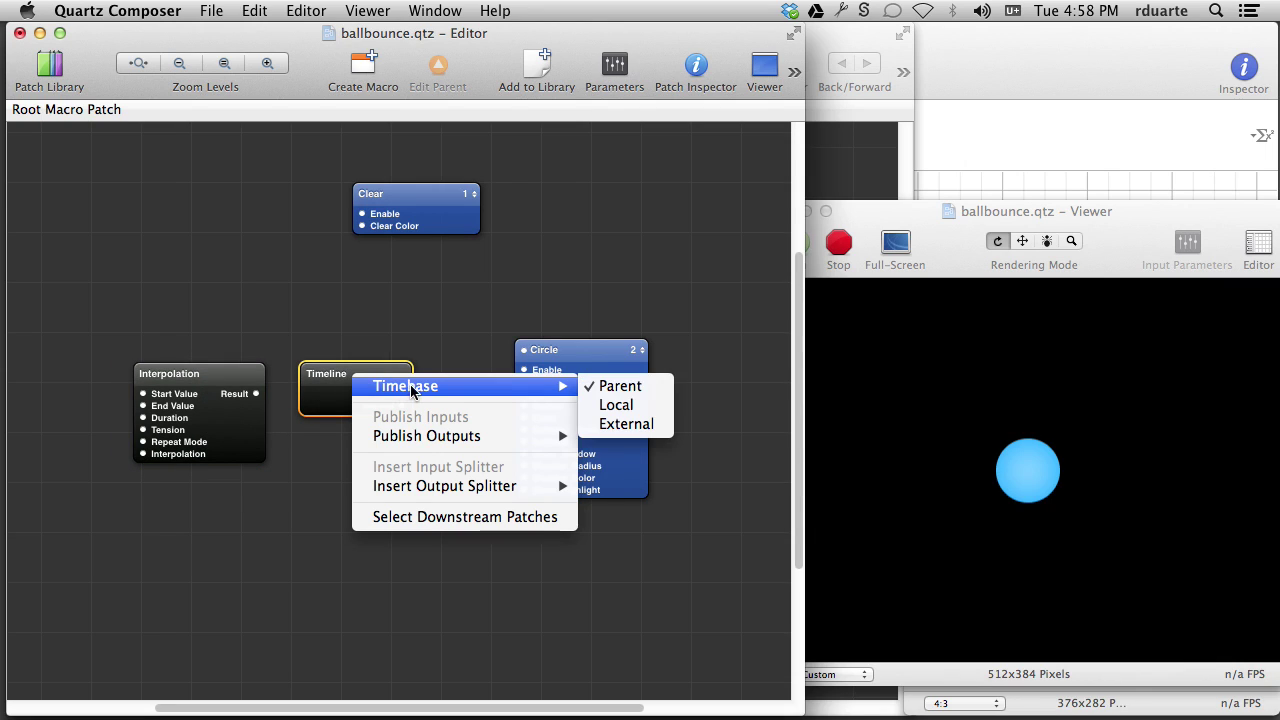
left_click(658, 424)
left_click_drag(265, 395, 310, 394)
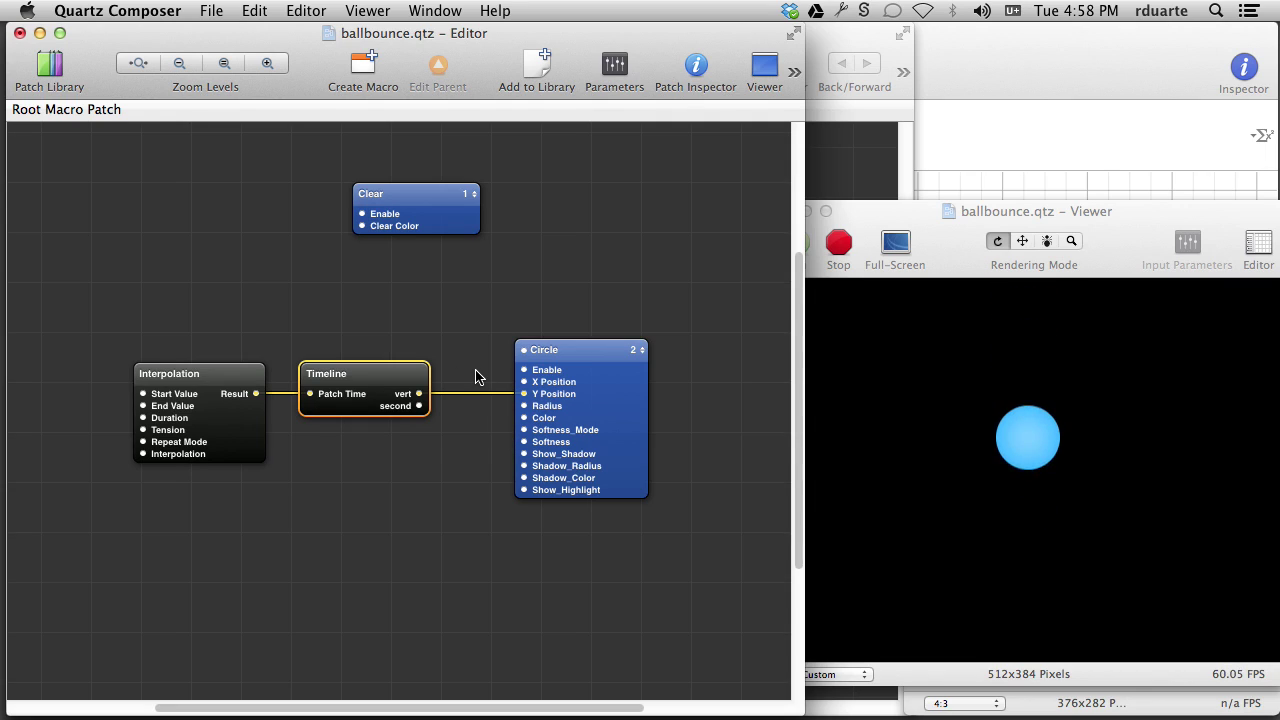
left_click(203, 397)
- Inspect the Interpolation, Circle and Timeline parameters, repositioning the inspector window
key("super+i")
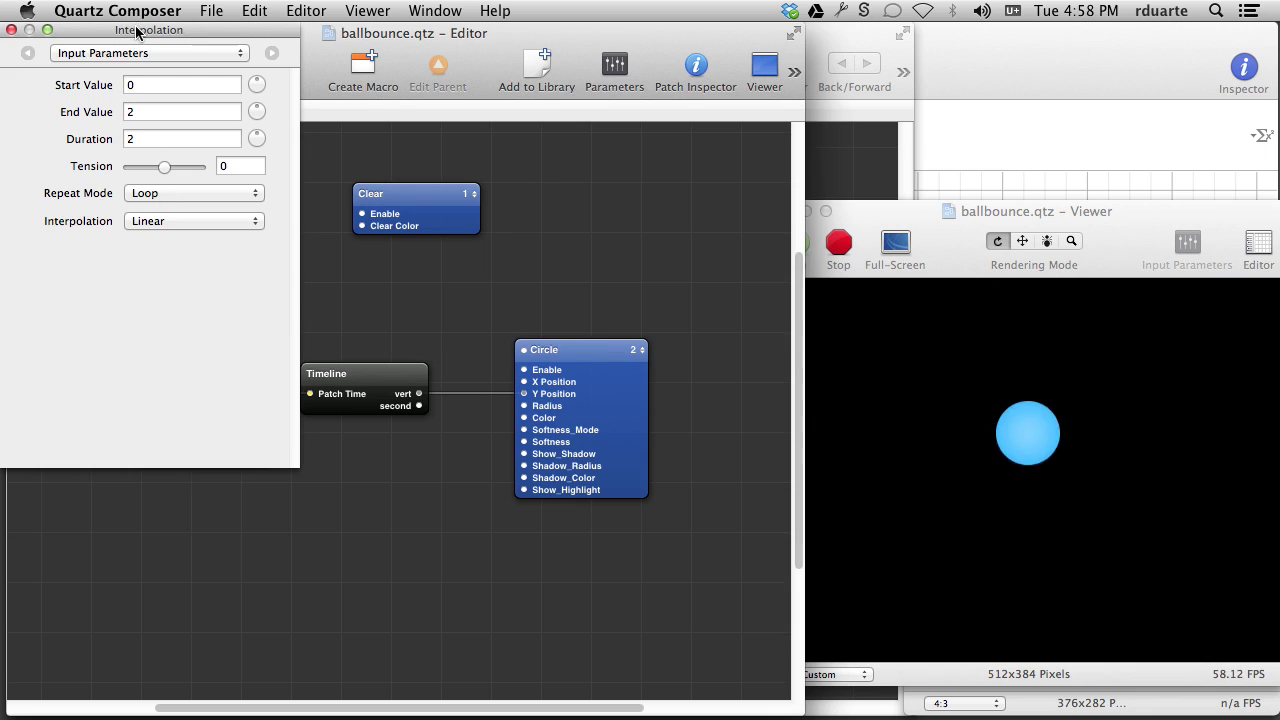
left_click_drag(150, 30, 442, 168)
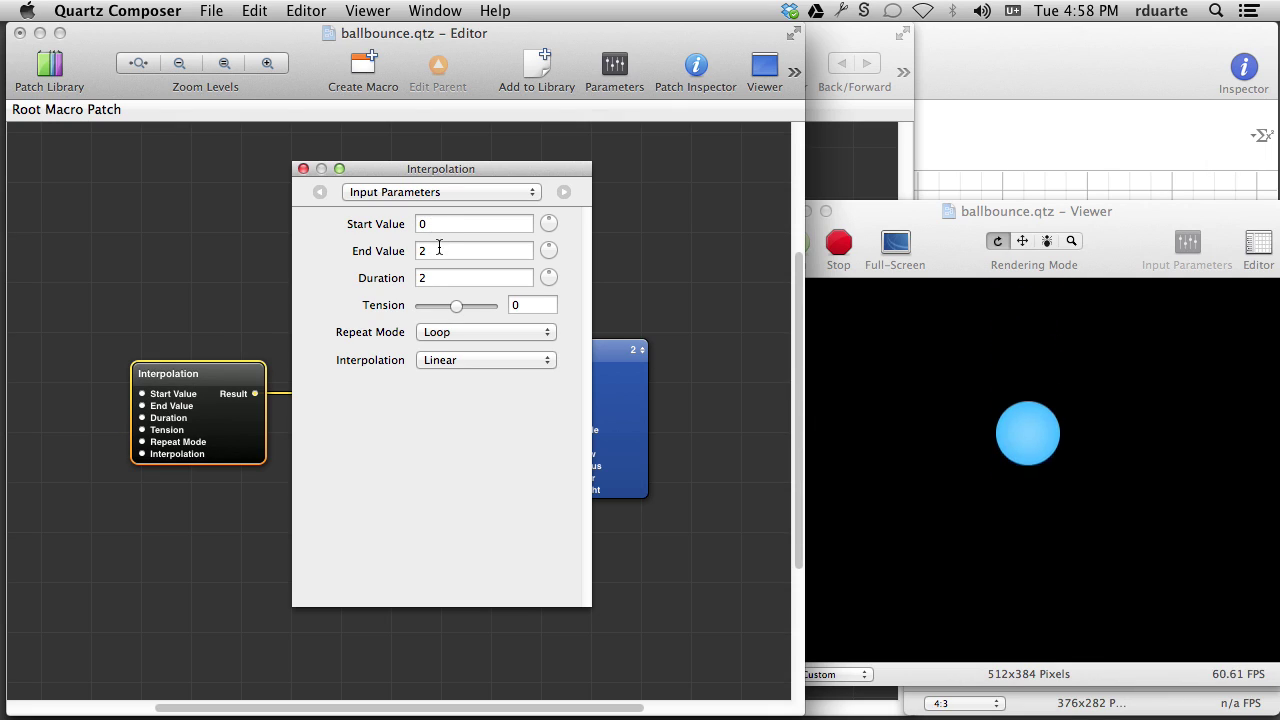
left_click(599, 369)
left_click_drag(487, 168, 803, 226)
left_click(361, 397)
key("super+2")
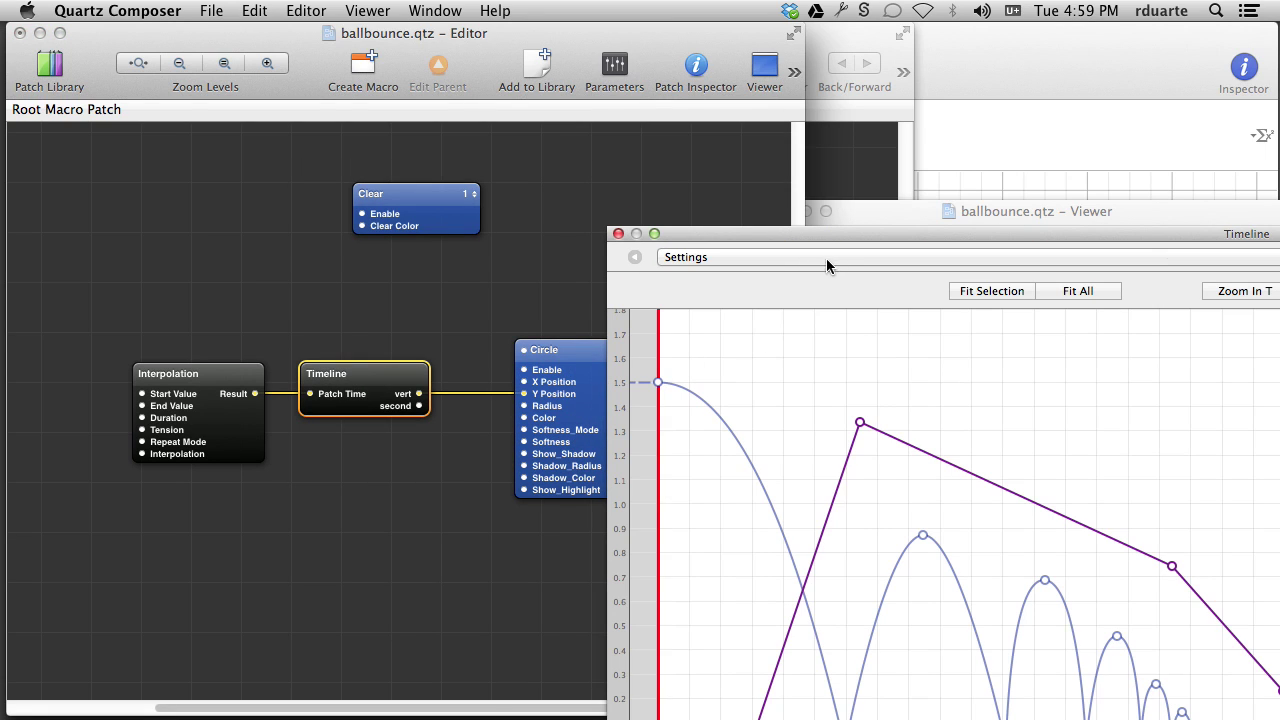
left_click_drag(817, 232, 386, 91)
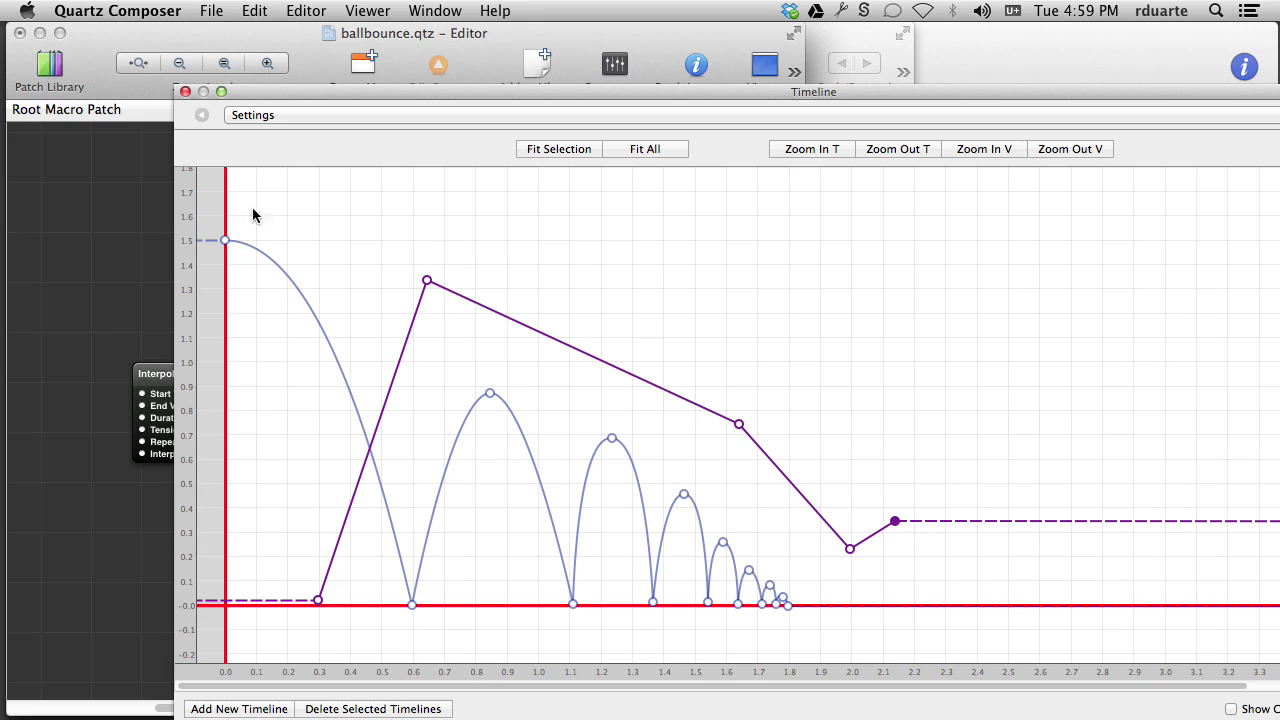
left_click(185, 91)
left_click(929, 586)
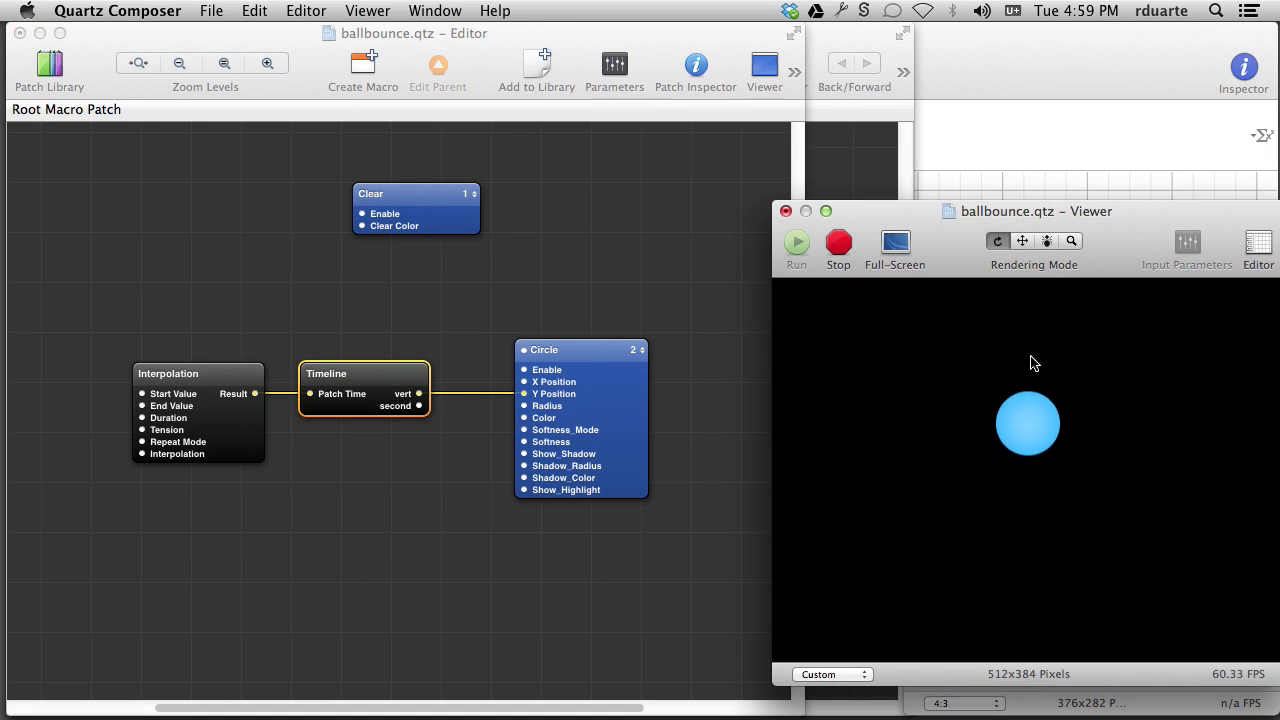
- Try Mirrored Loop for the Interpolation's Repeat Mode, then set it back to Loop
left_click(190, 428)
key("super+i")
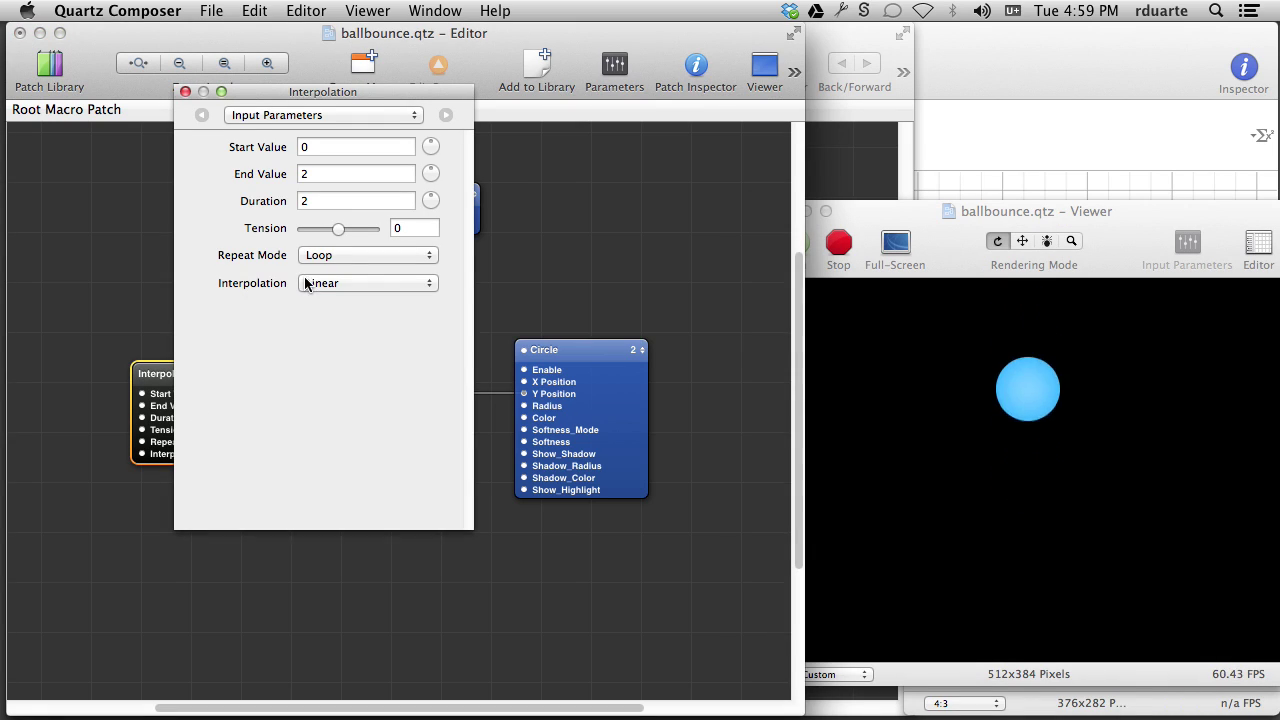
left_click(345, 254)
left_click(354, 271)
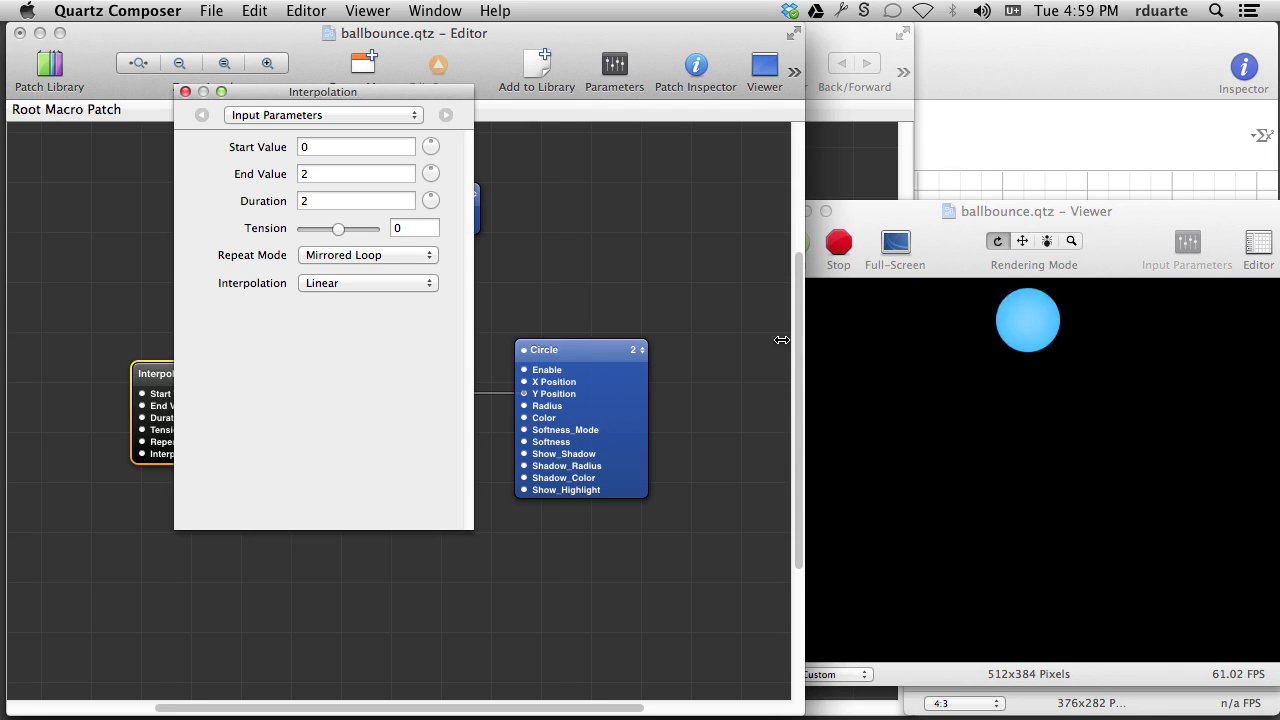
left_click(370, 255)
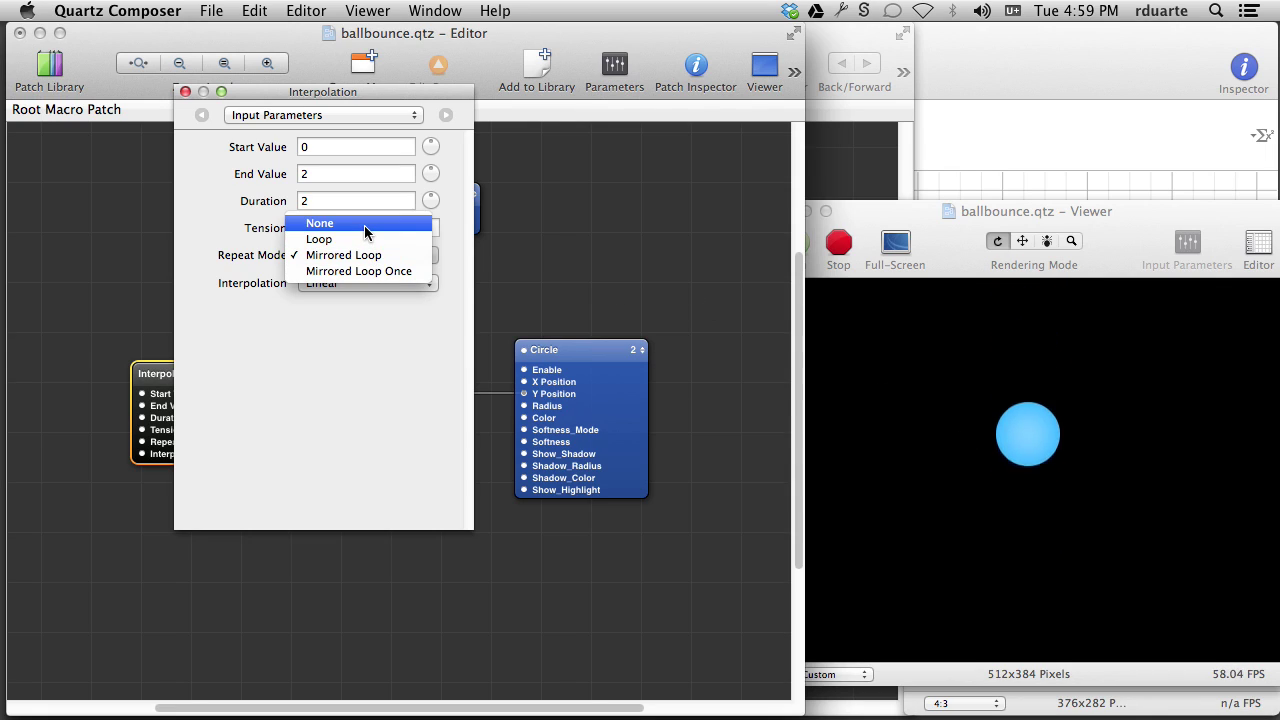
left_click(366, 239)
left_click(185, 91)
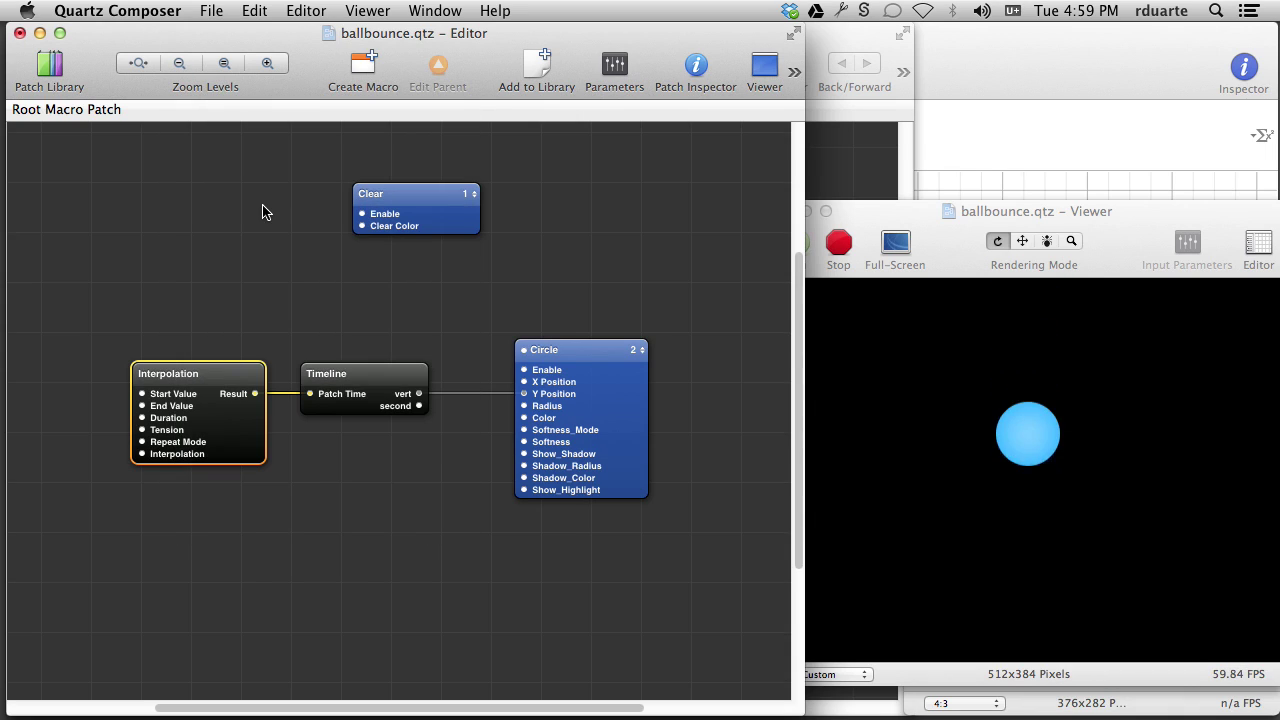
left_click(322, 320)
- Reopen the Timeline patch's curve settings
left_click(386, 398)
key("super+i")
key("super+3")
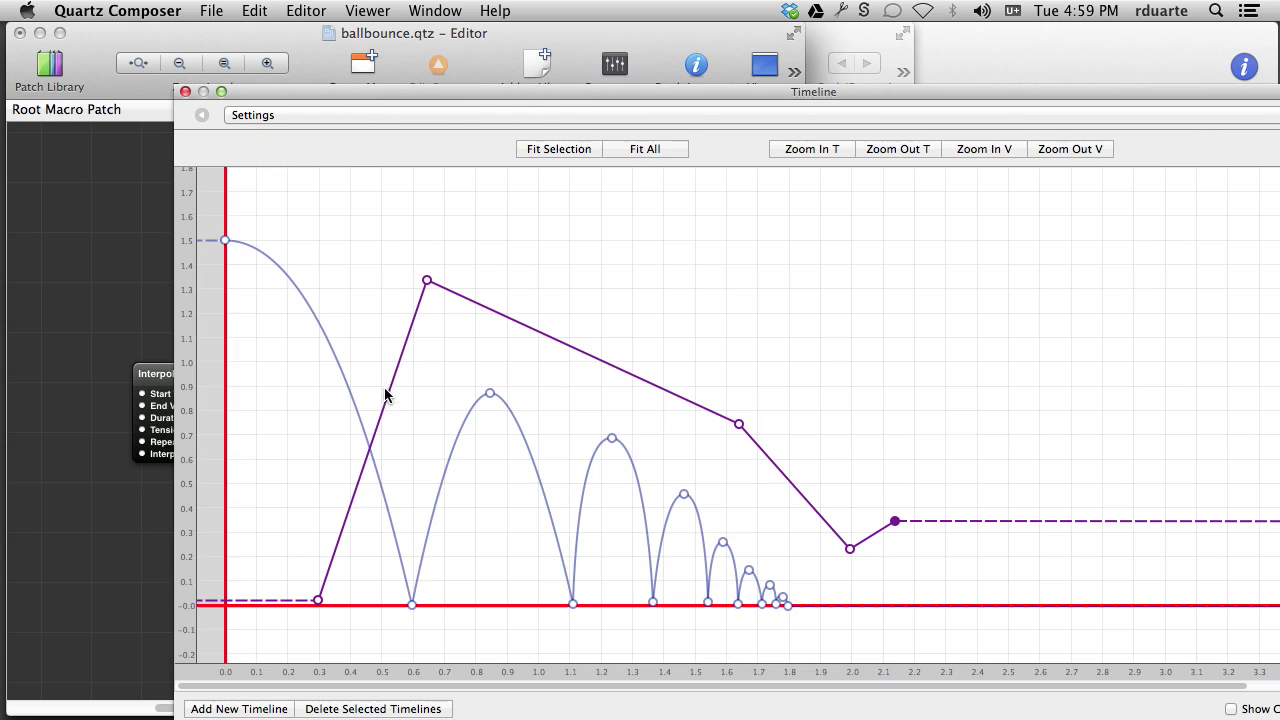
- Enlarge the curve editor and add an x curve with keyframes at (0, 1.5) and (1.8, 0)
left_click_drag(547, 92, 364, 46)
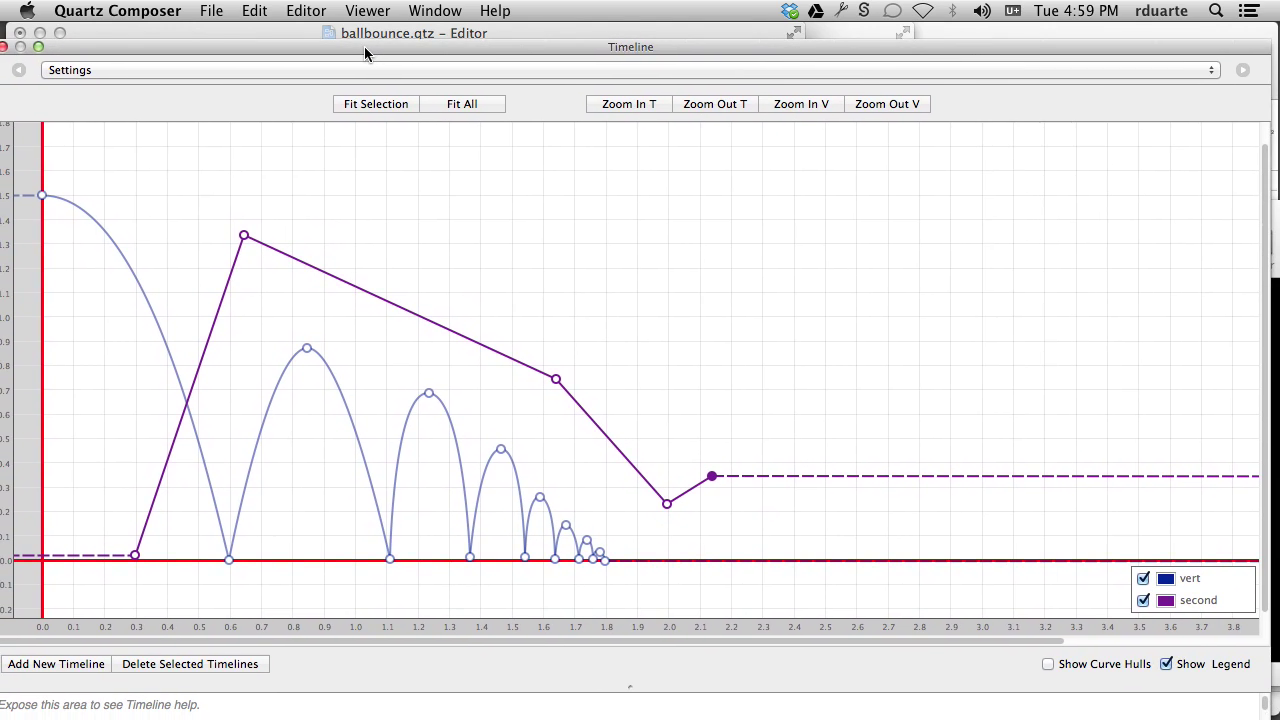
left_click(56, 664)
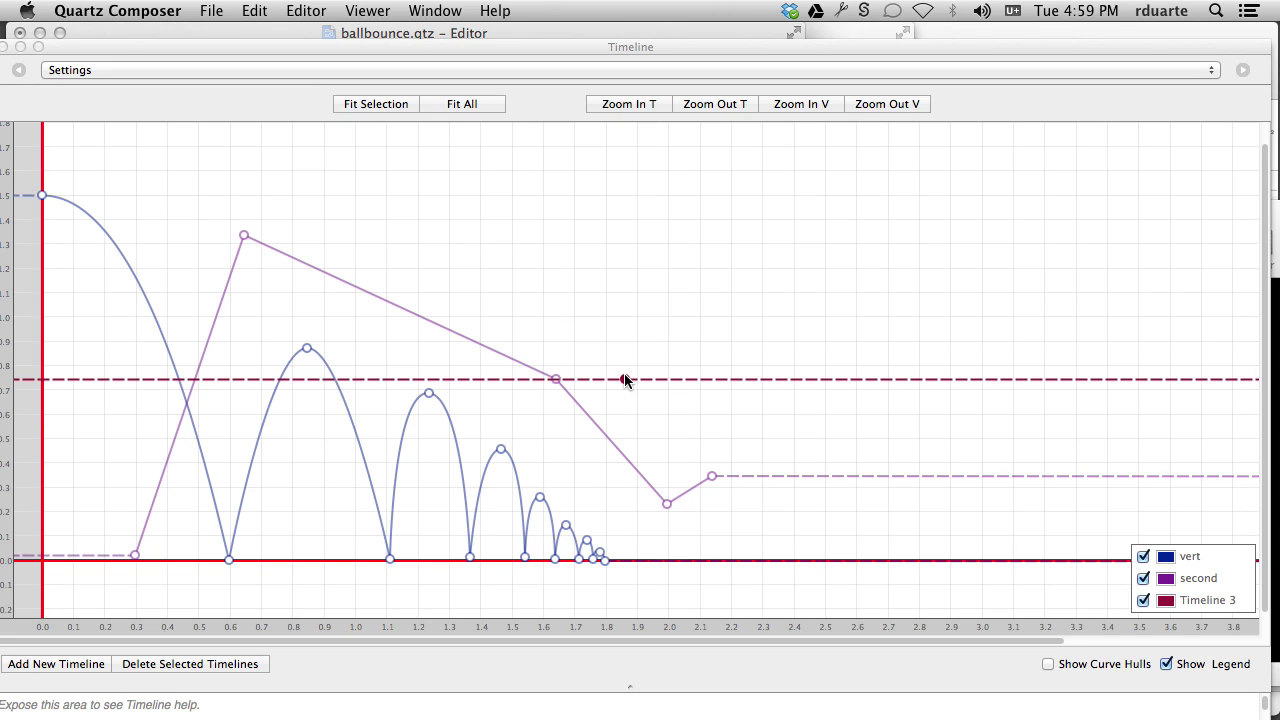
left_click(624, 380)
left_click_drag(629, 379, 44, 241)
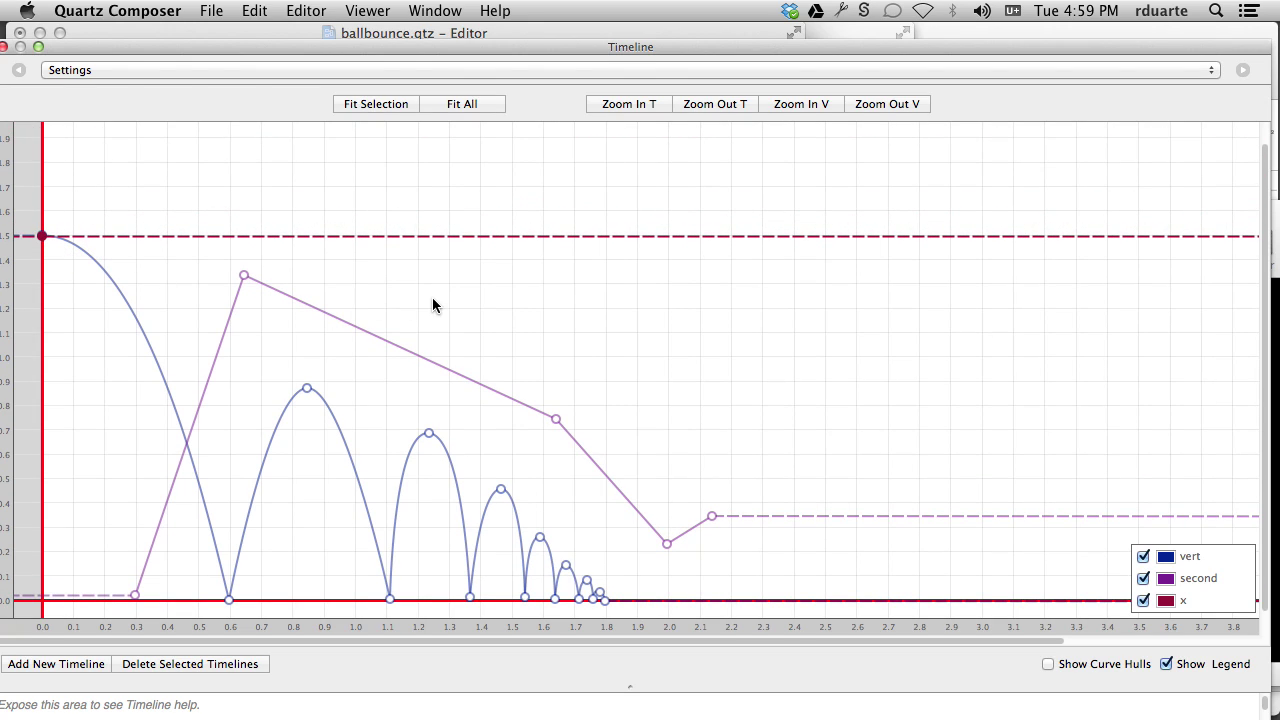
left_click_drag(676, 240, 605, 607)
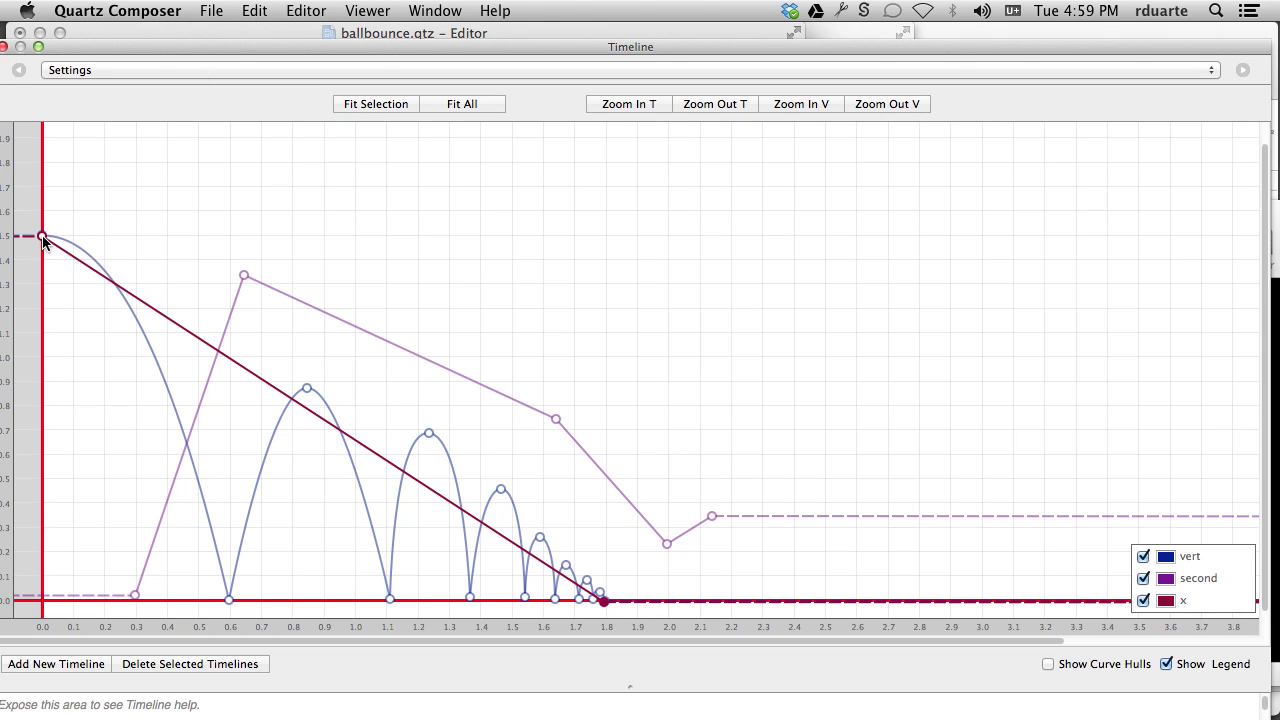
- Fit all curves into view, hide the second curve, and zoom out the value axis
scroll(254, 278, "up", 2)
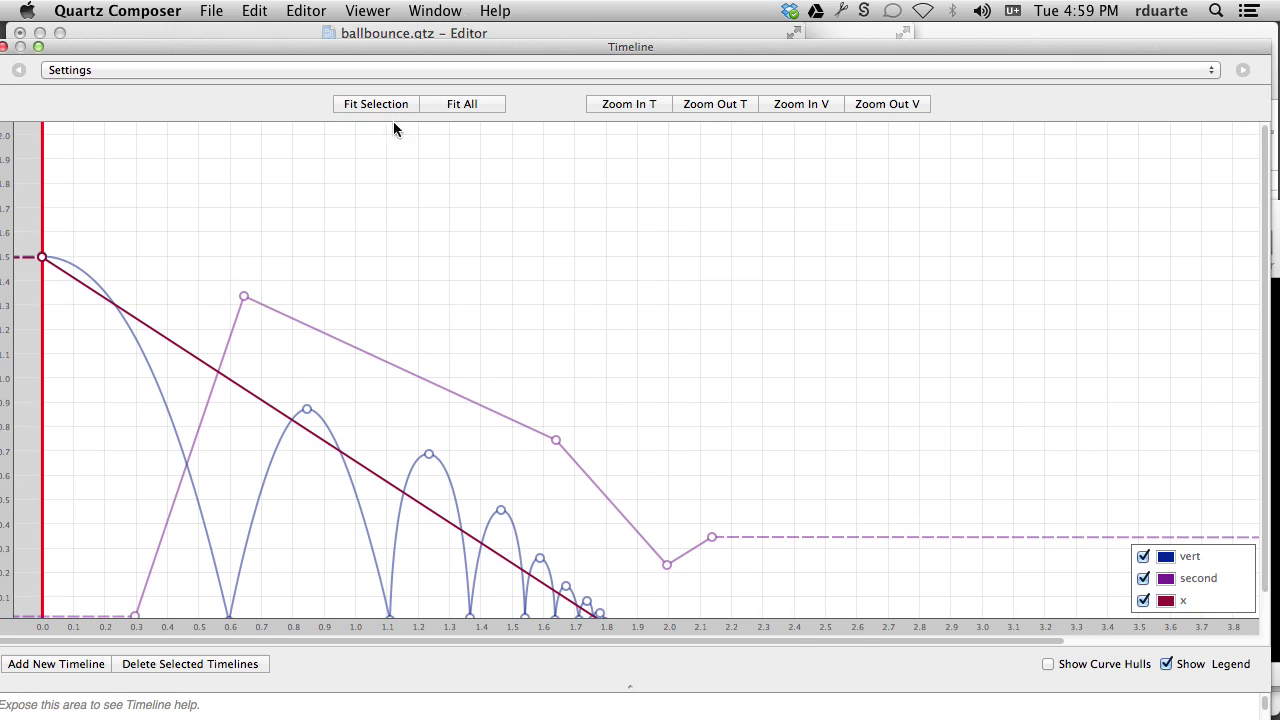
left_click(465, 104)
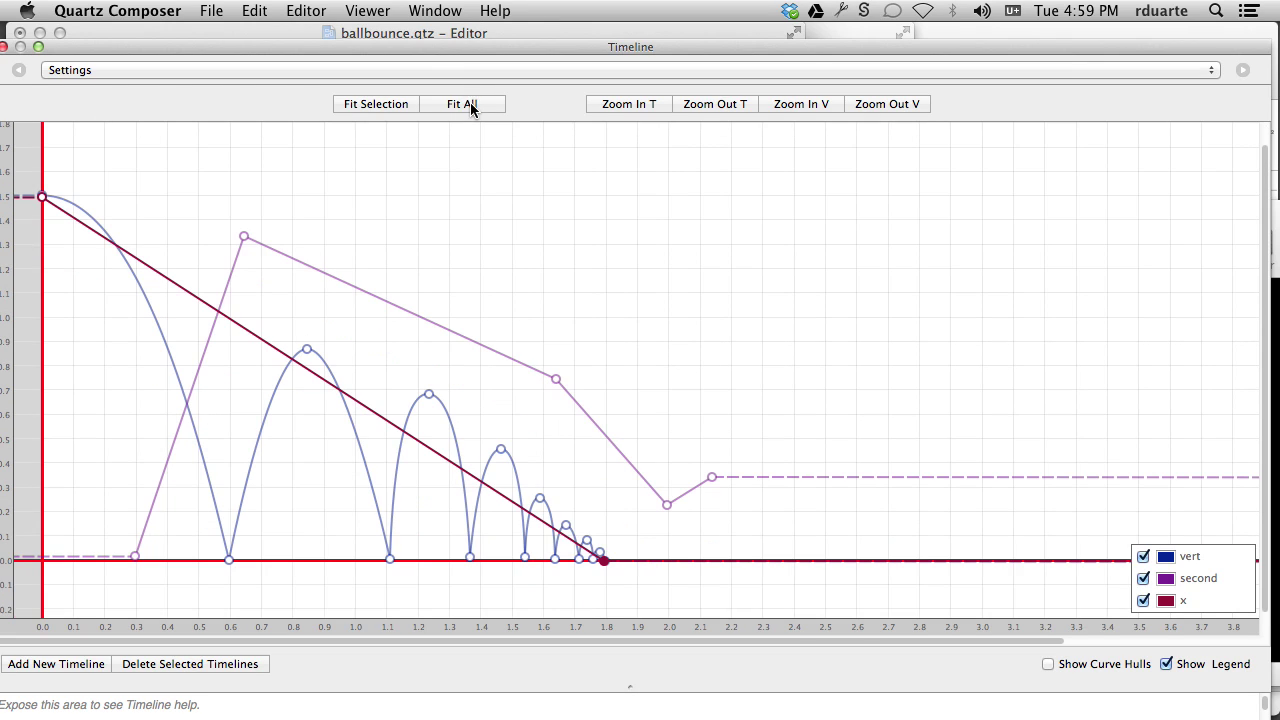
left_click(1142, 579)
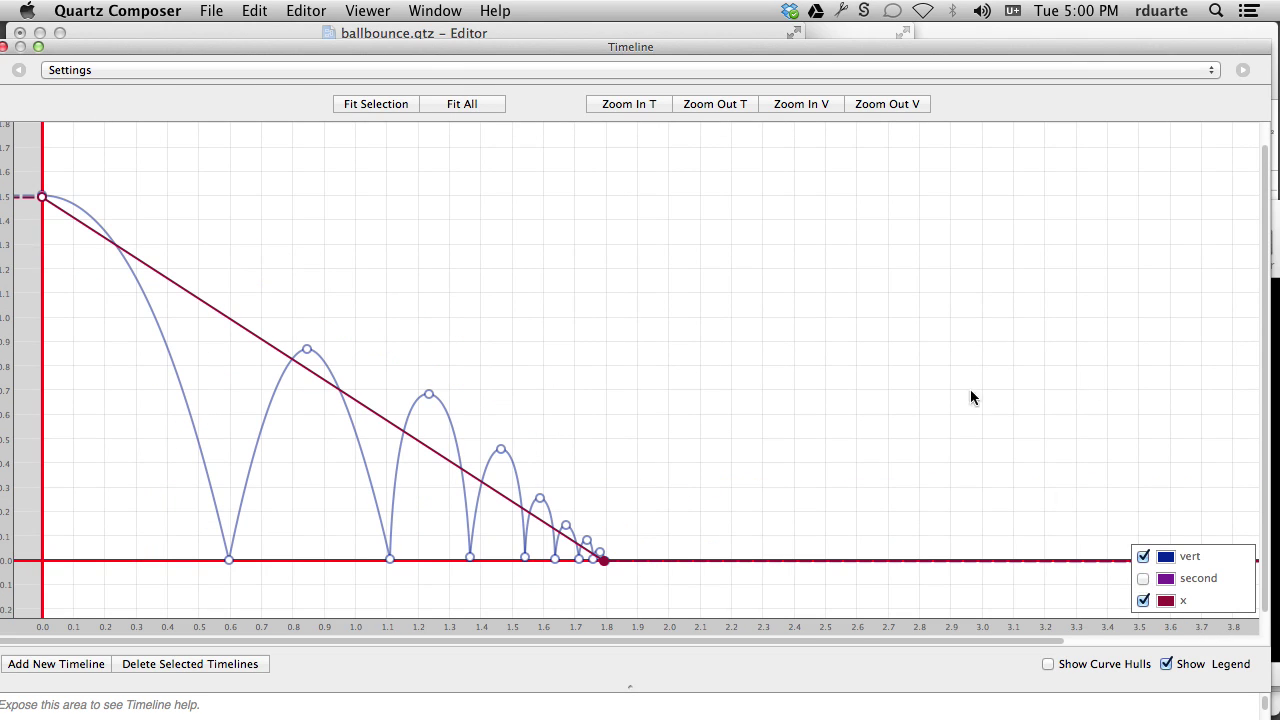
left_click(900, 106)
- Lower the x curve's start keyframe and raise its end keyframe to exactly 1.8
left_click_drag(42, 333, 35, 487)
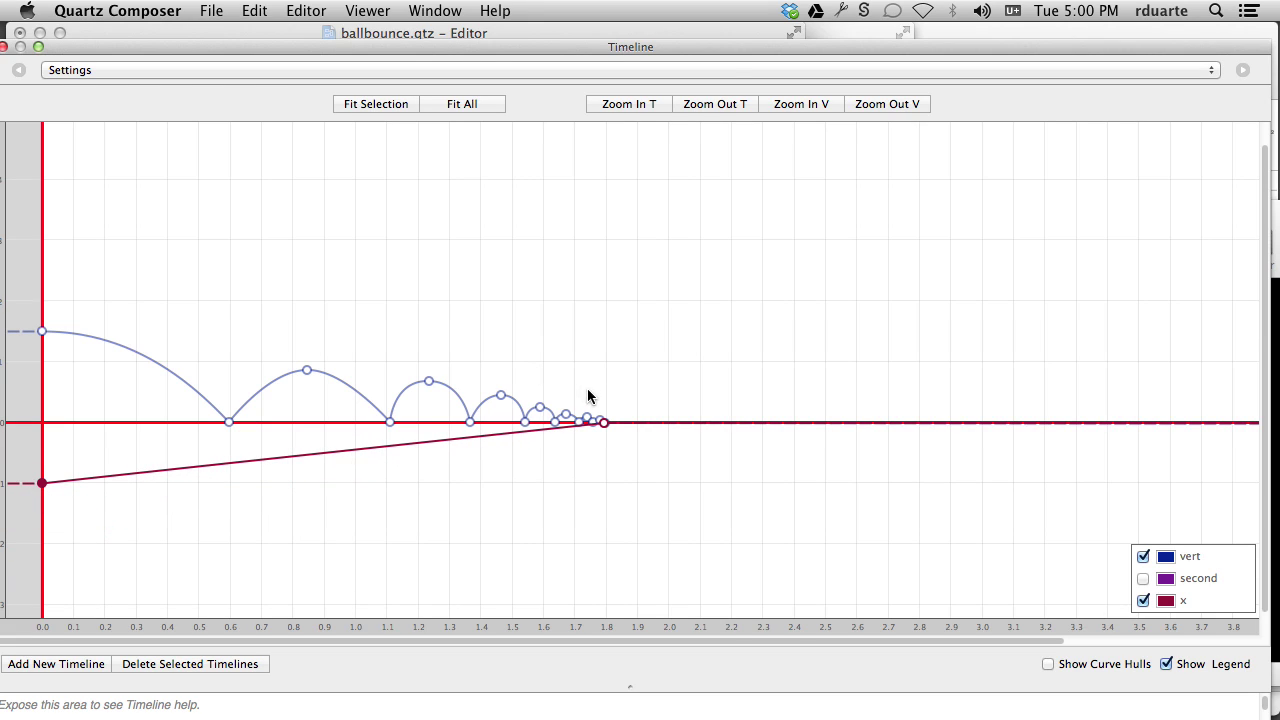
left_click_drag(603, 425, 605, 263)
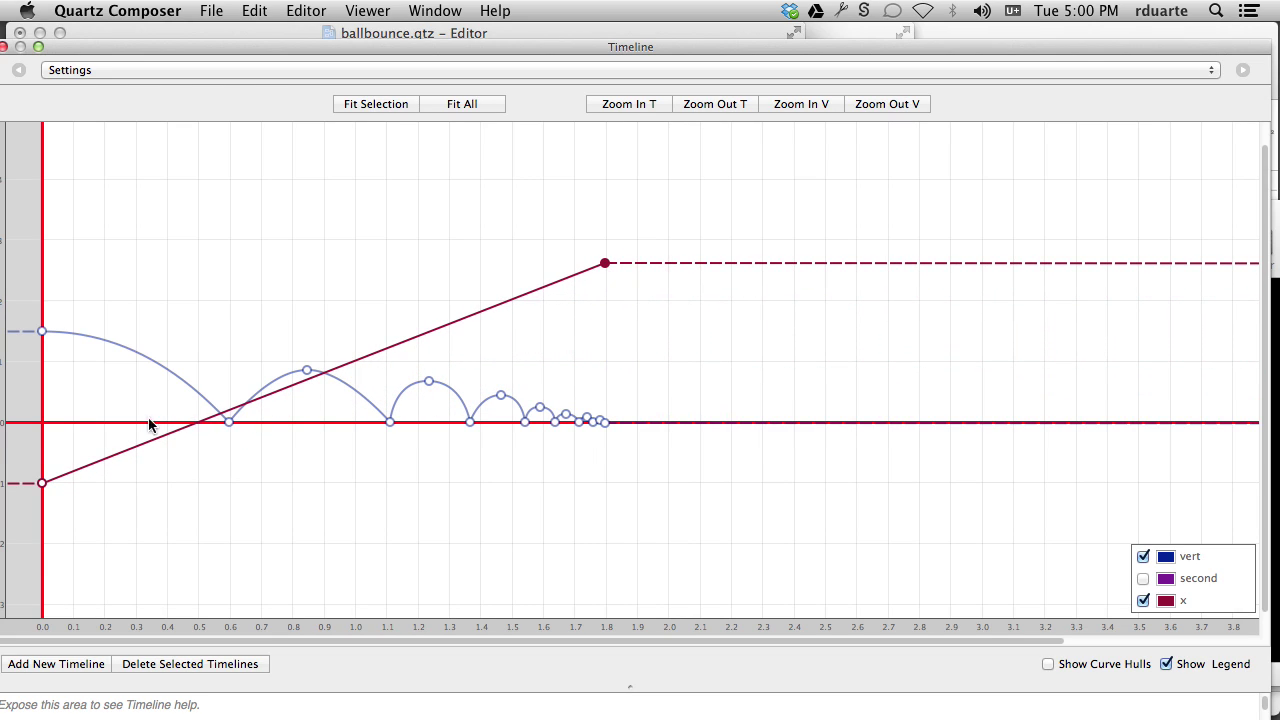
double_click(605, 263)
key("Tab")
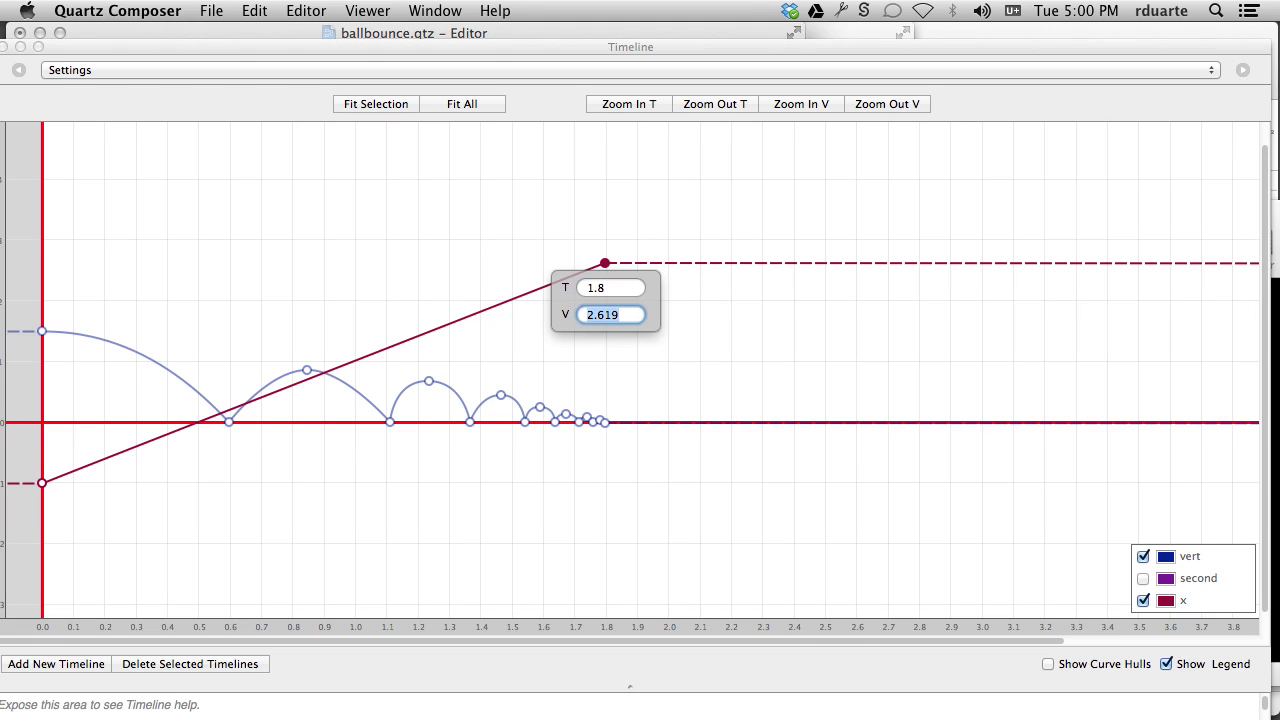
type("1.8")
key("Return")
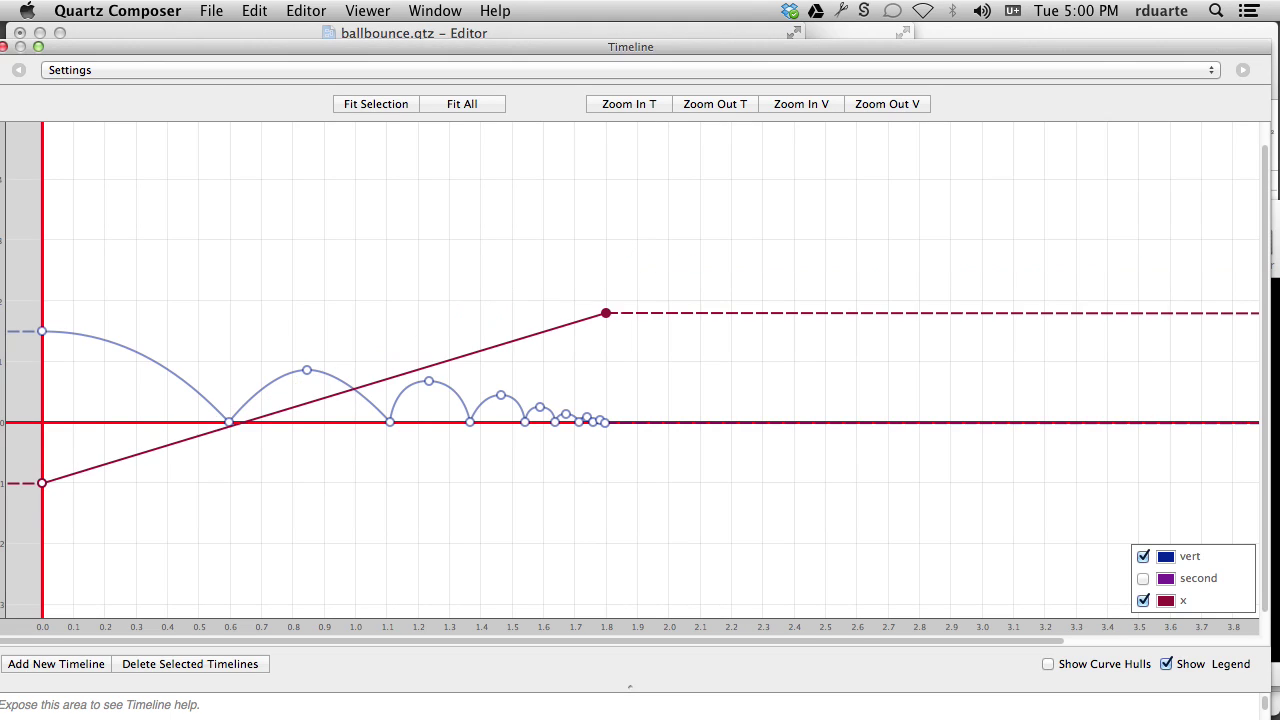
- Set the x curve's start keyframe value to -1.8 and close the curve editor
double_click(42, 484)
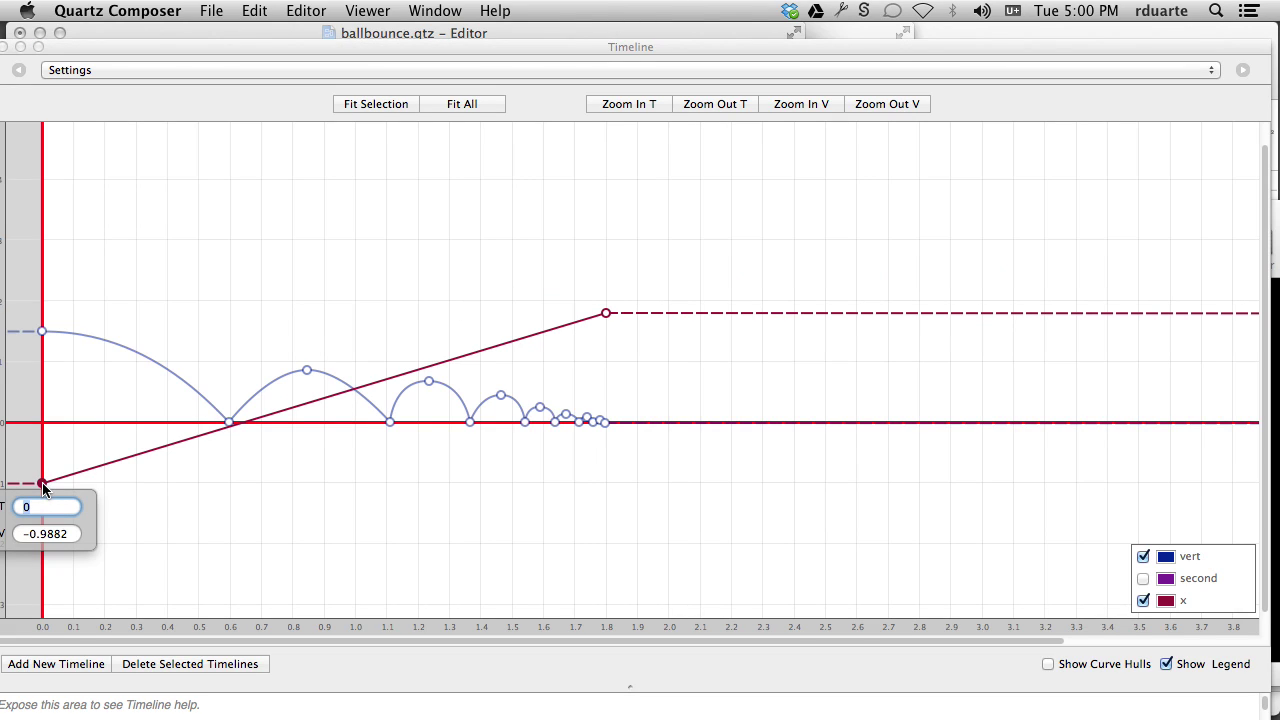
key("Tab")
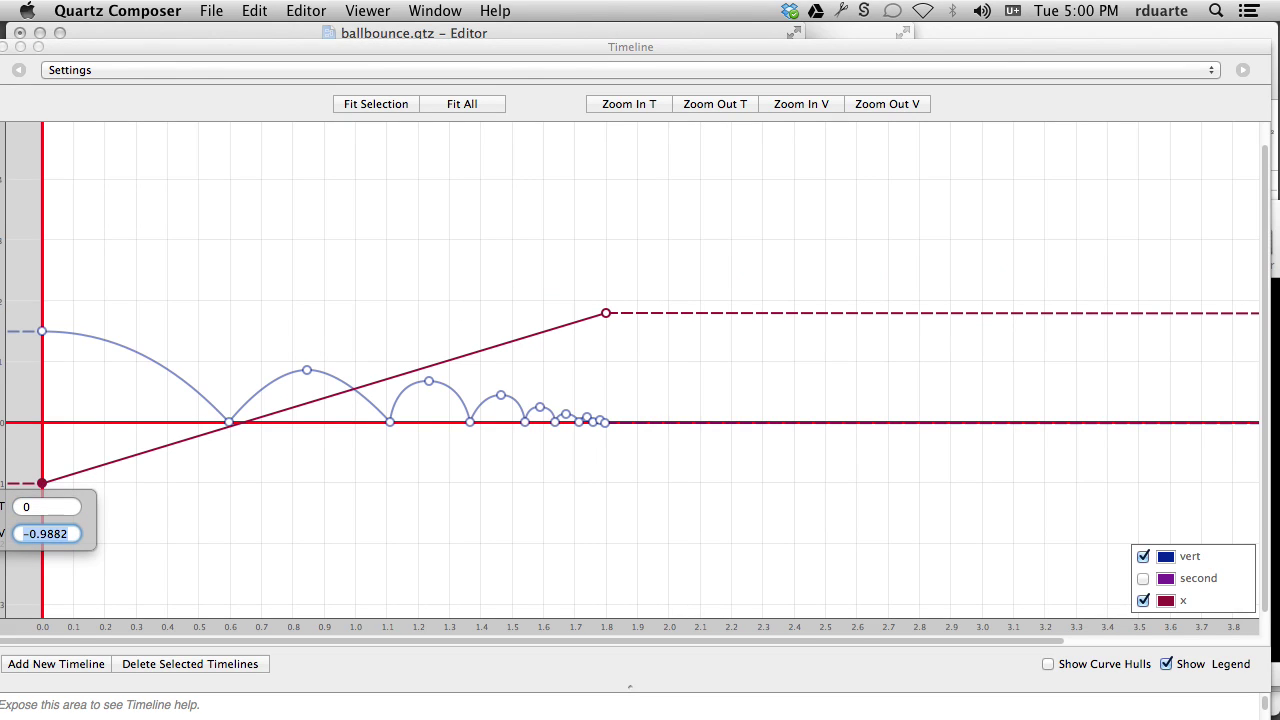
type("-1.8")
key("Return")
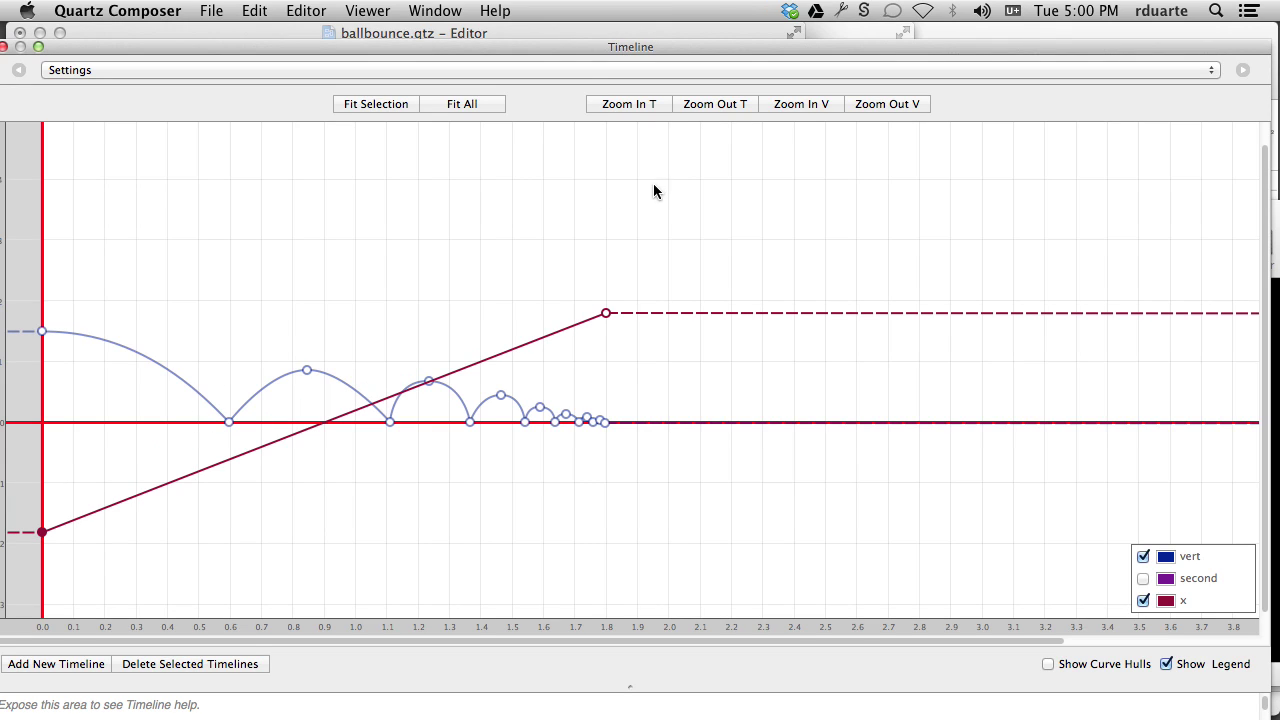
left_click(4, 48)
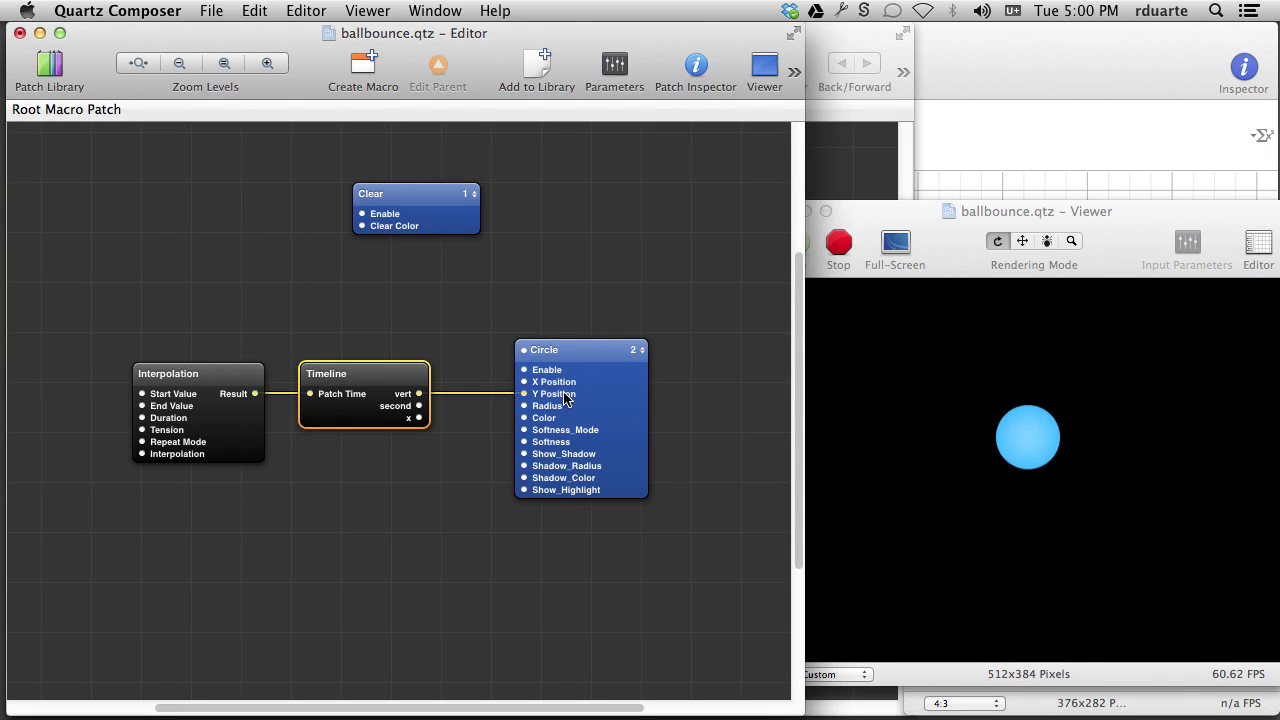
- Connect the Timeline's x output to the Circle's X Position
left_click_drag(419, 417, 523, 383)
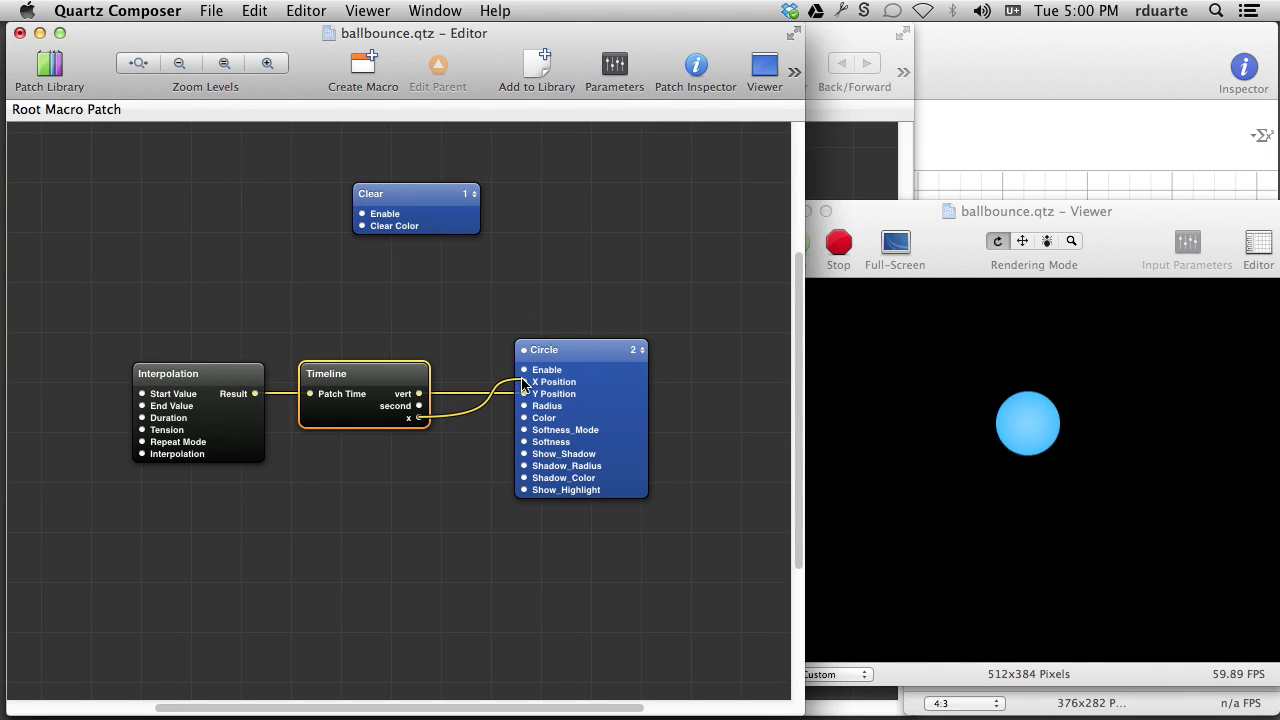
mouse_move(523, 384)
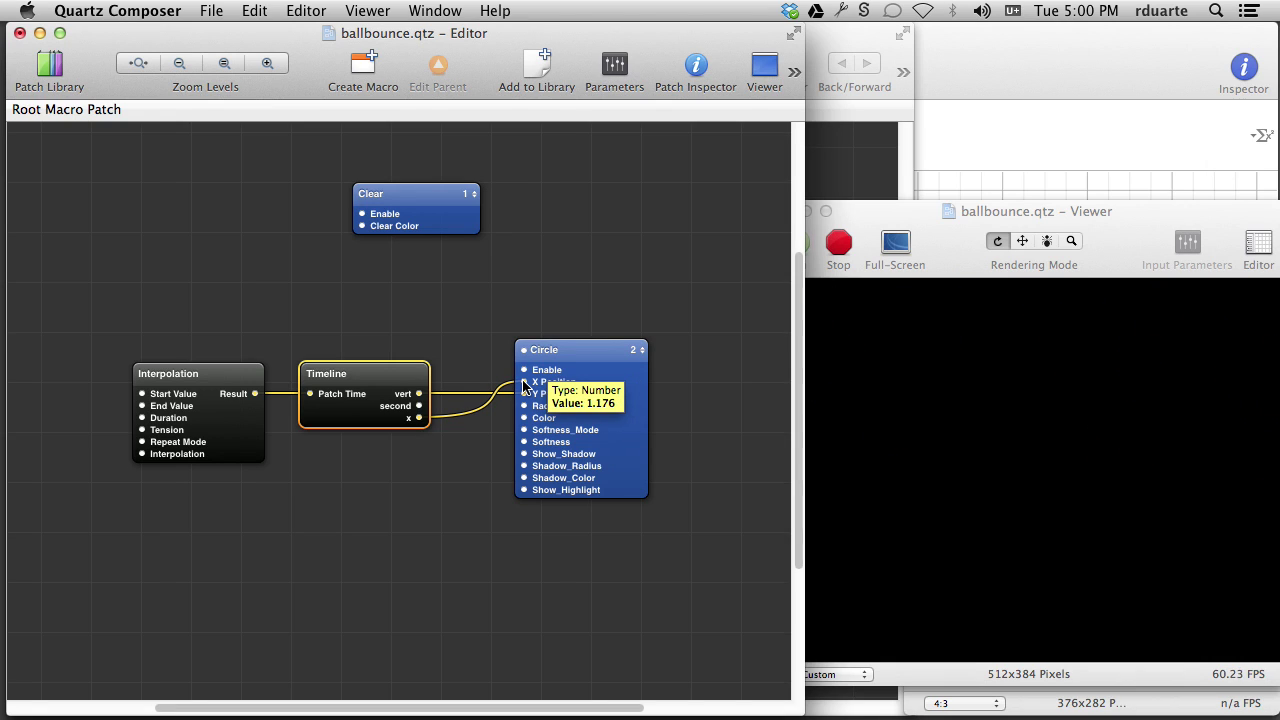
left_click_drag(930, 218, 702, 139)
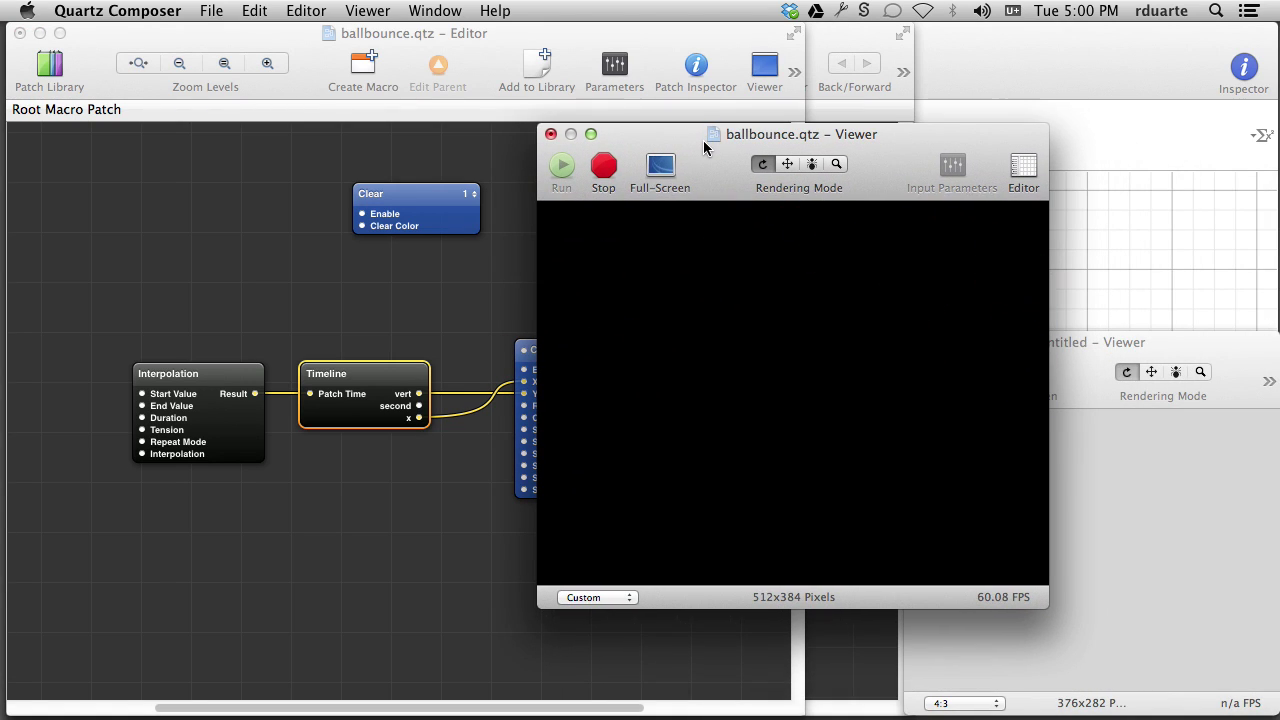
left_click(388, 420)
- Narrow the x curve to run from about -1.0 to 0.9 and check the preview
key("super+i")
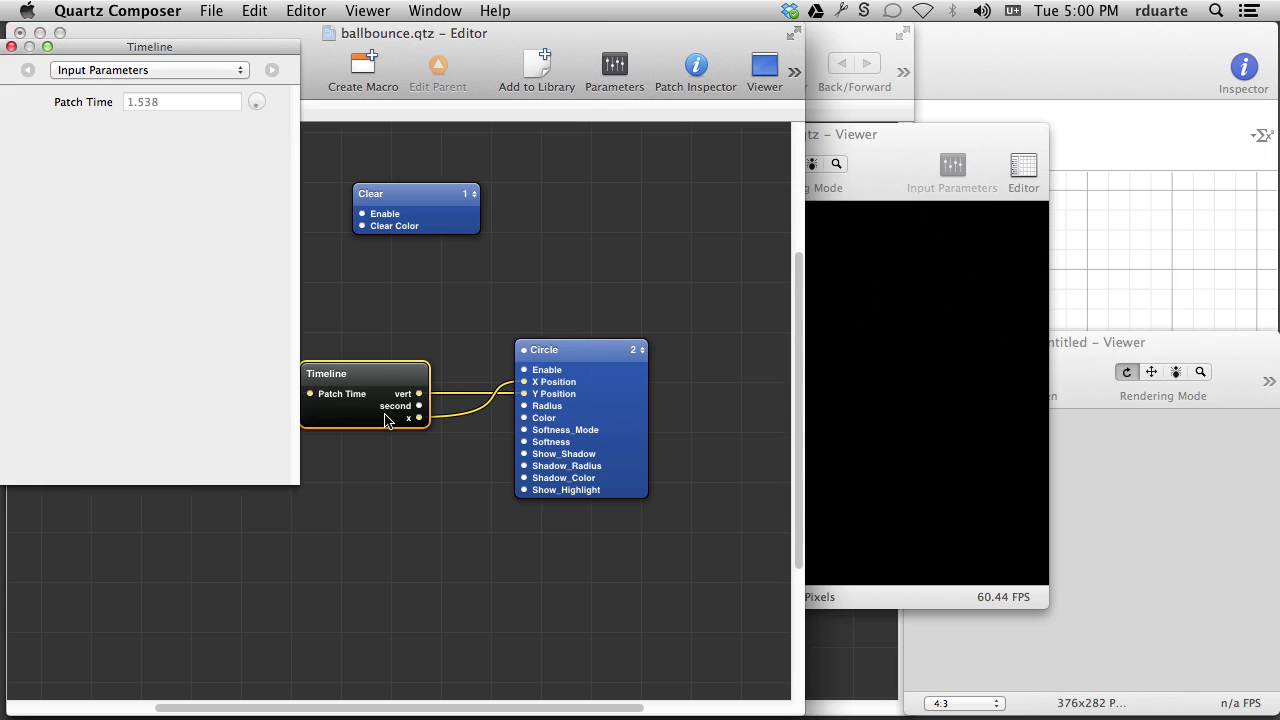
key("super+2")
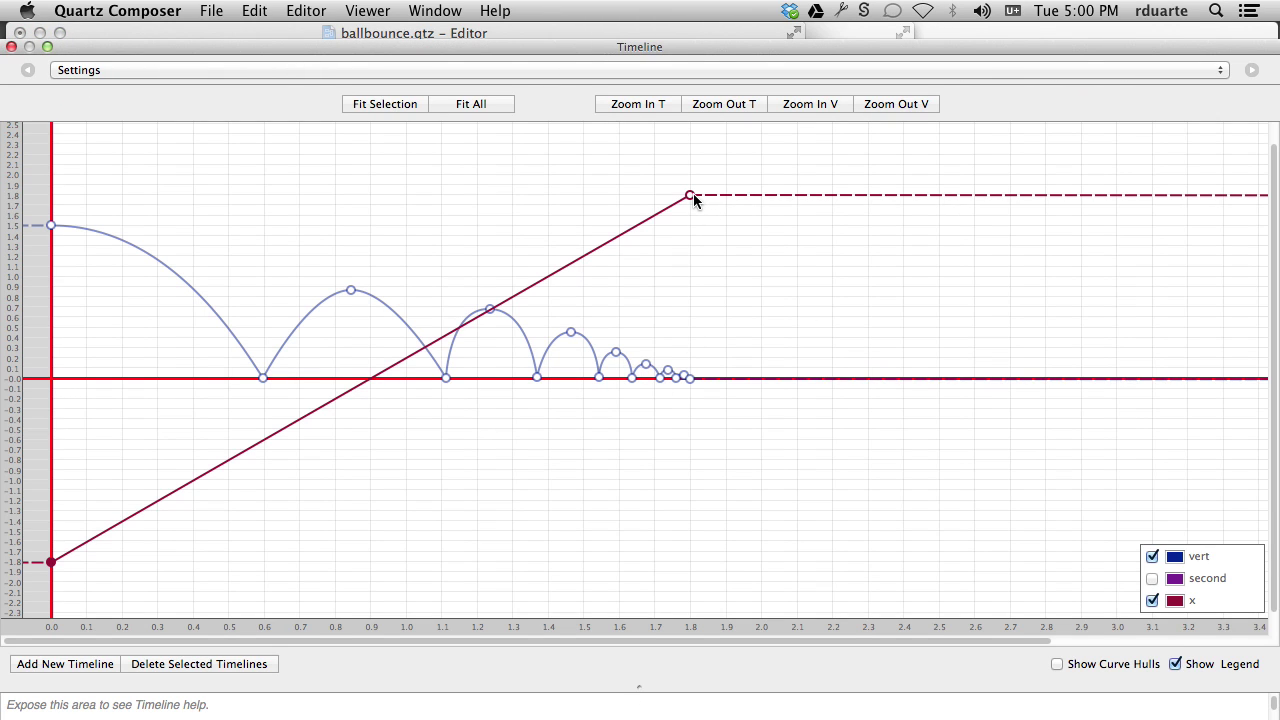
left_click_drag(691, 197, 691, 290)
left_click_drag(58, 564, 58, 484)
left_click(10, 47)
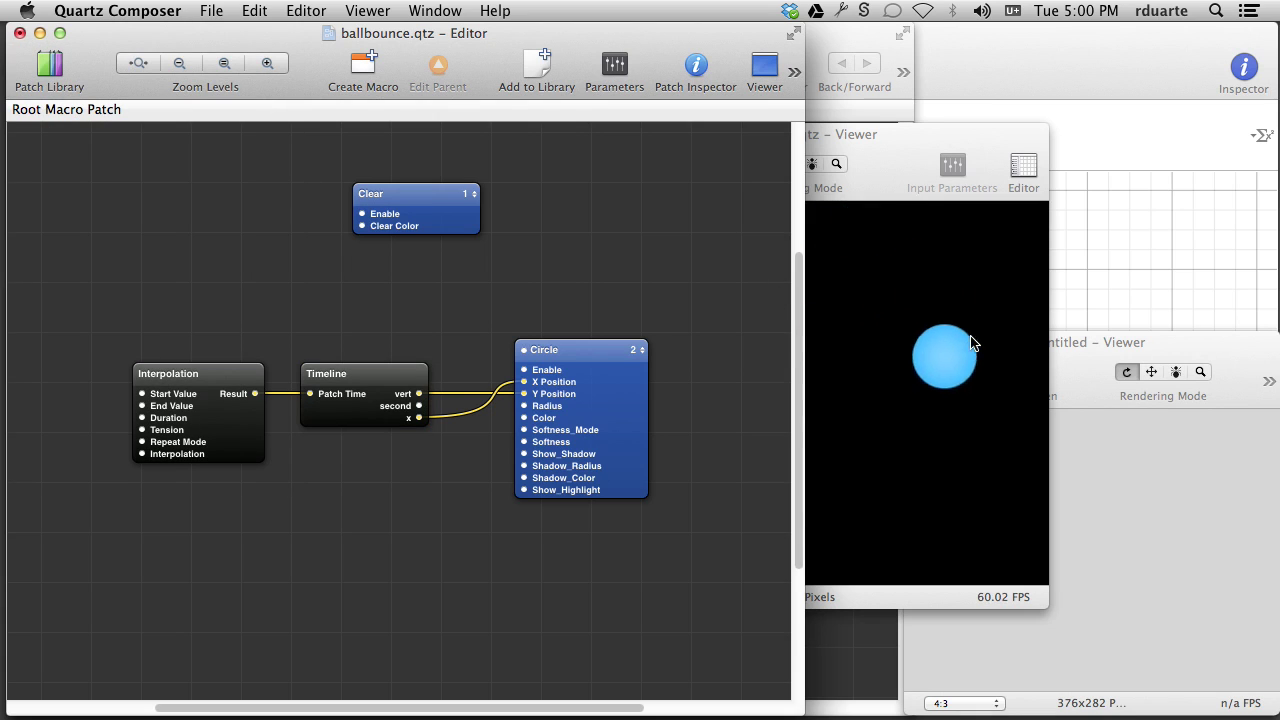
left_click(978, 350)
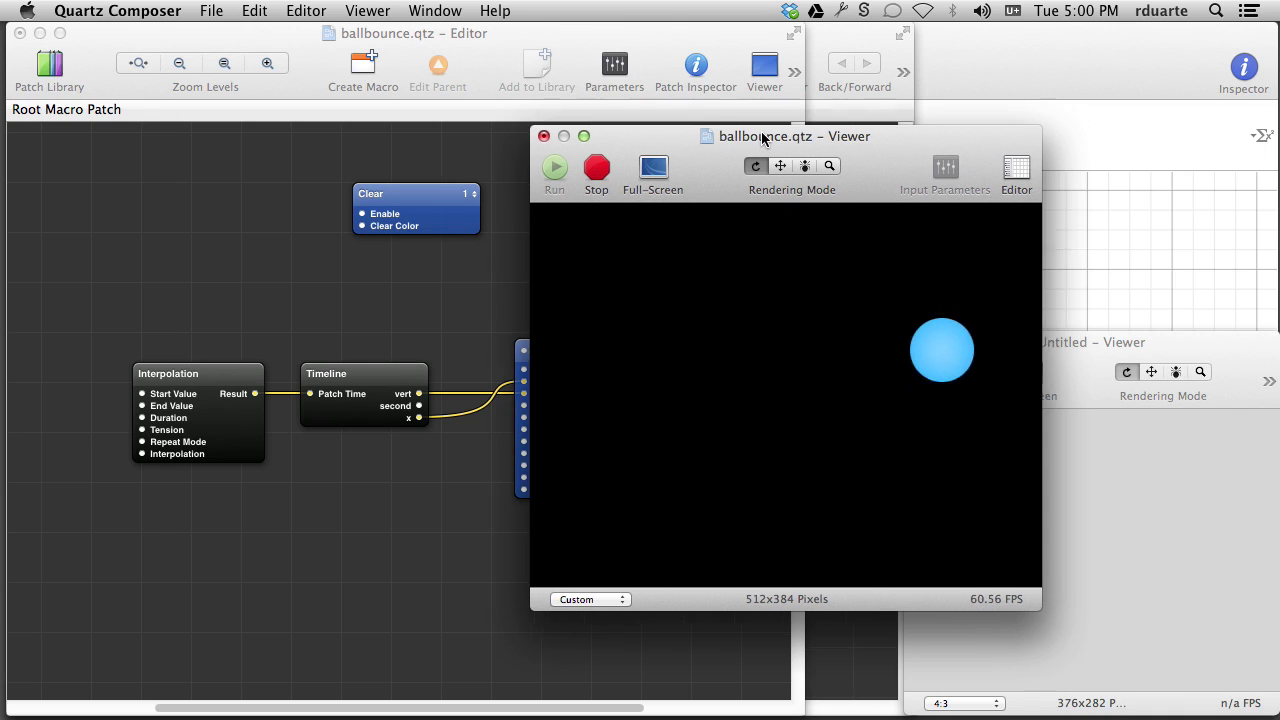
left_click_drag(813, 152, 697, 172)
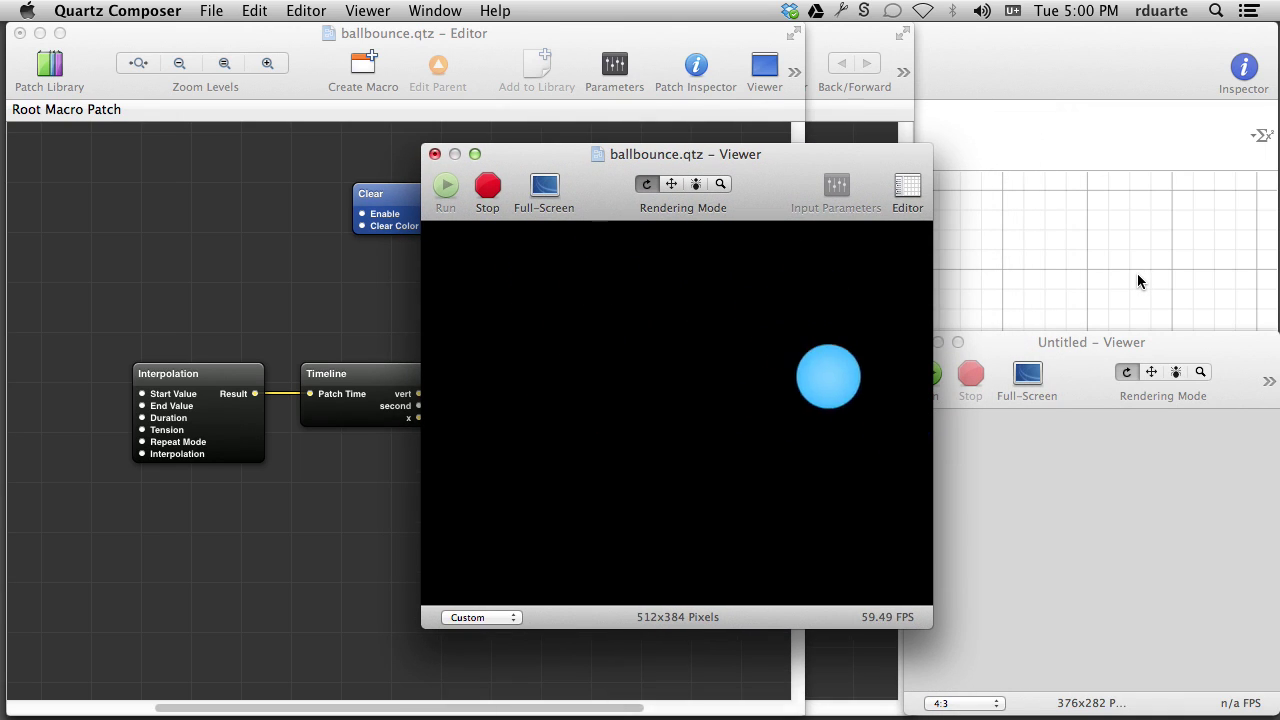